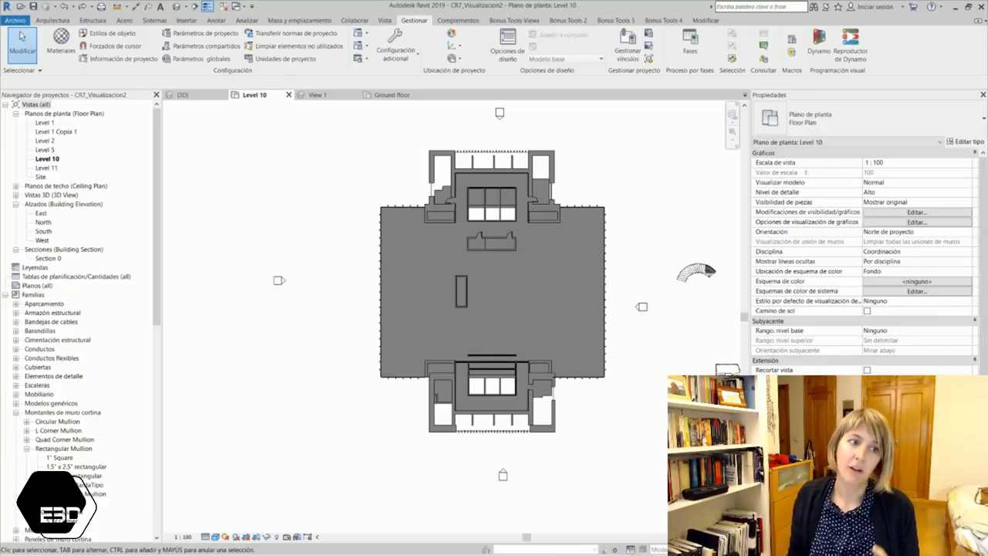
Leave the Level 10 plan and show the {3D} view of the CR7_Visualizacion2 tower.
scroll(629, 358, up, 2)
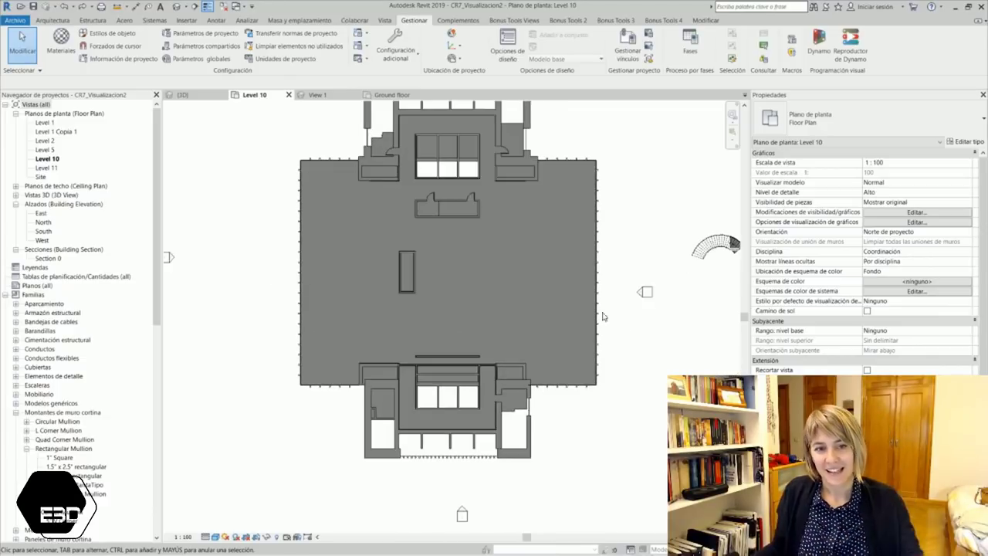
scroll(627, 253, down, 1)
scroll(466, 165, up, 1)
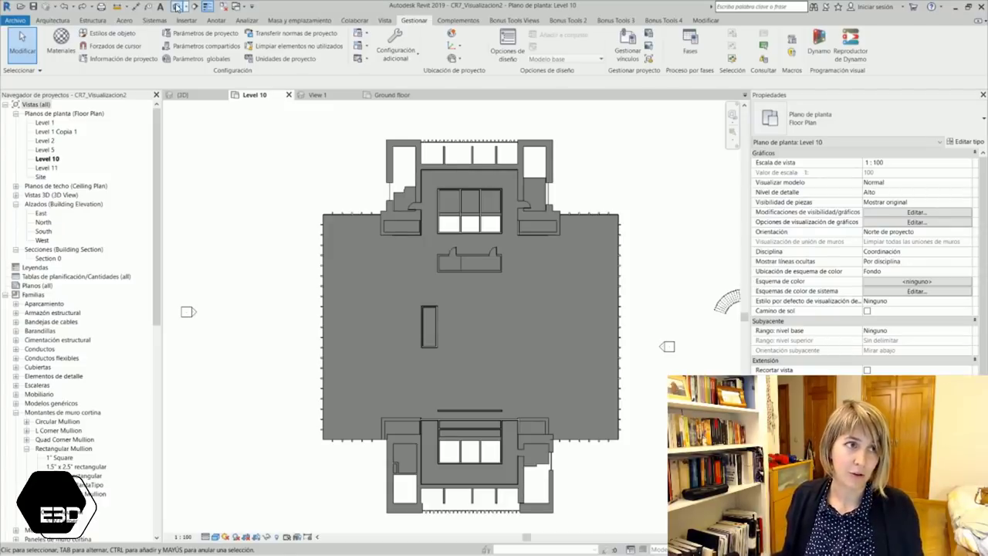
click(176, 6)
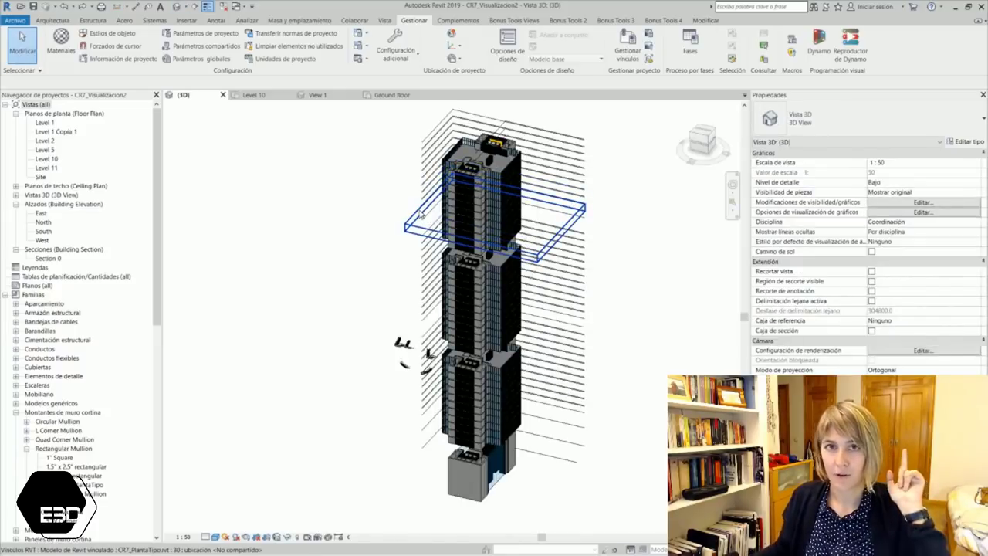
scroll(379, 350, up, 1)
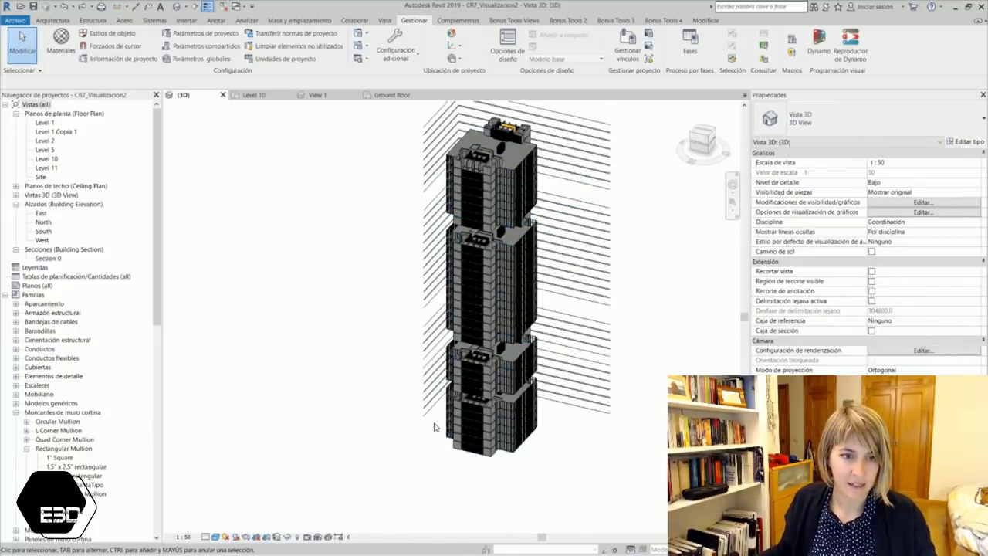
scroll(371, 324, up, 2)
scroll(340, 262, up, 2)
scroll(295, 171, up, 2)
scroll(516, 396, down, 3)
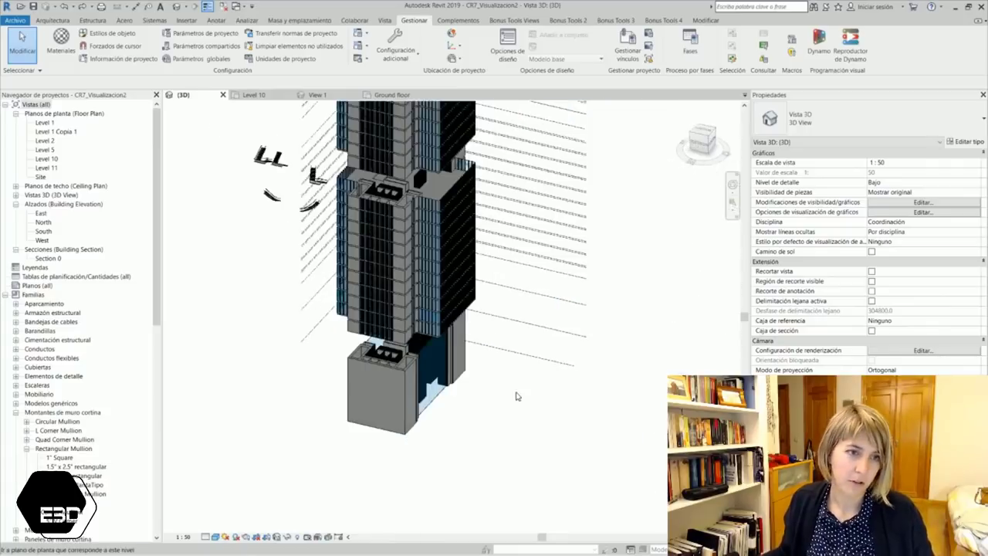
scroll(628, 489, down, 2)
scroll(628, 490, down, 1)
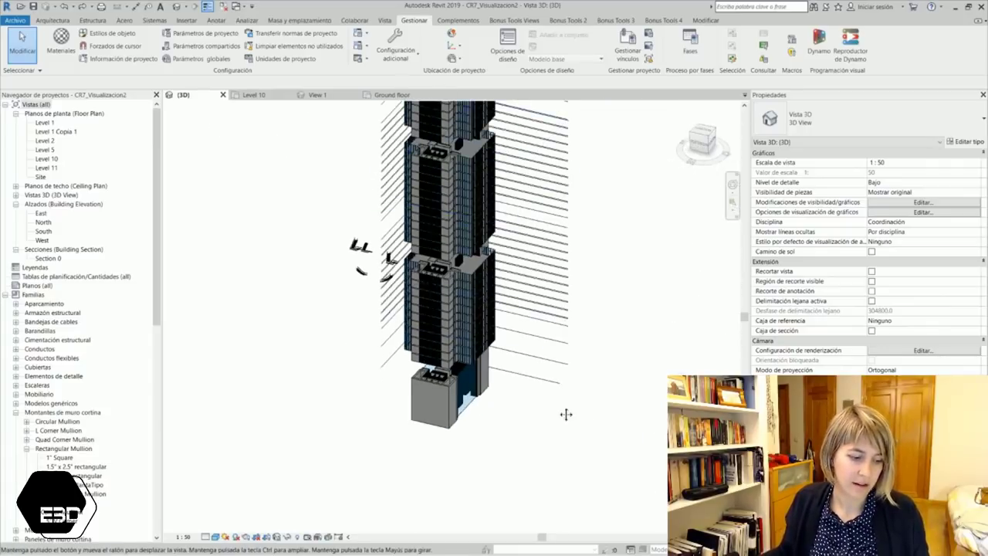
middle_drag(566, 415, 574, 513)
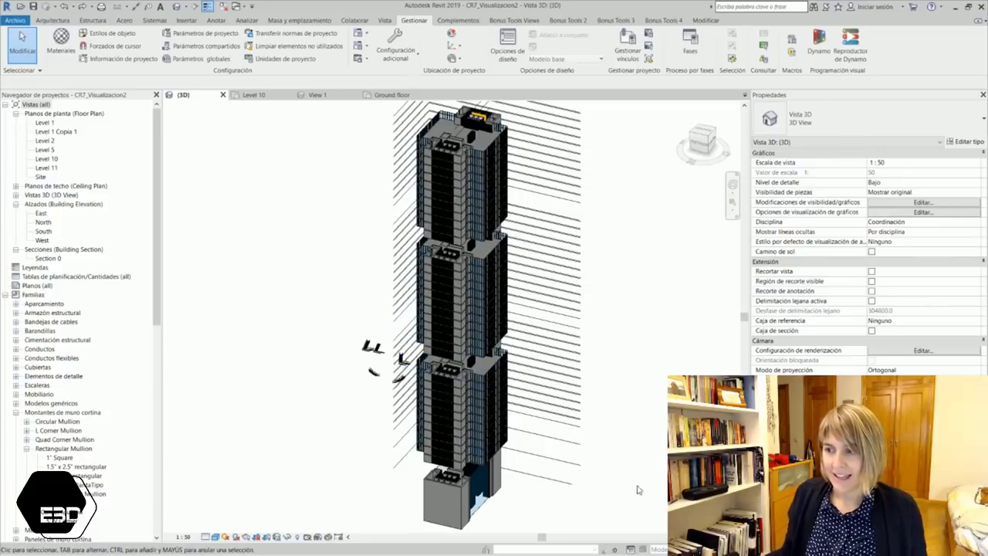
scroll(450, 410, up, 1)
scroll(449, 410, up, 2)
scroll(449, 410, up, 2)
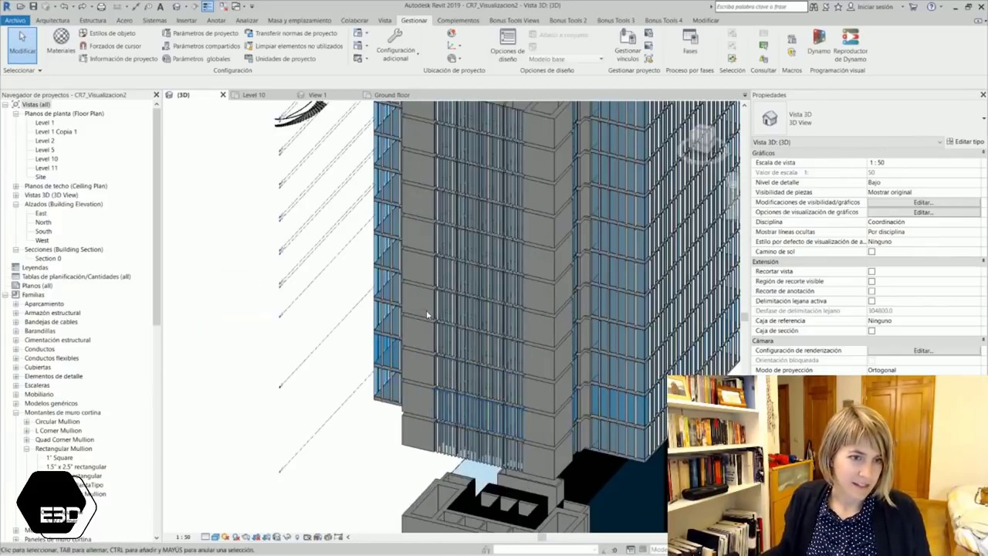
click(370, 336)
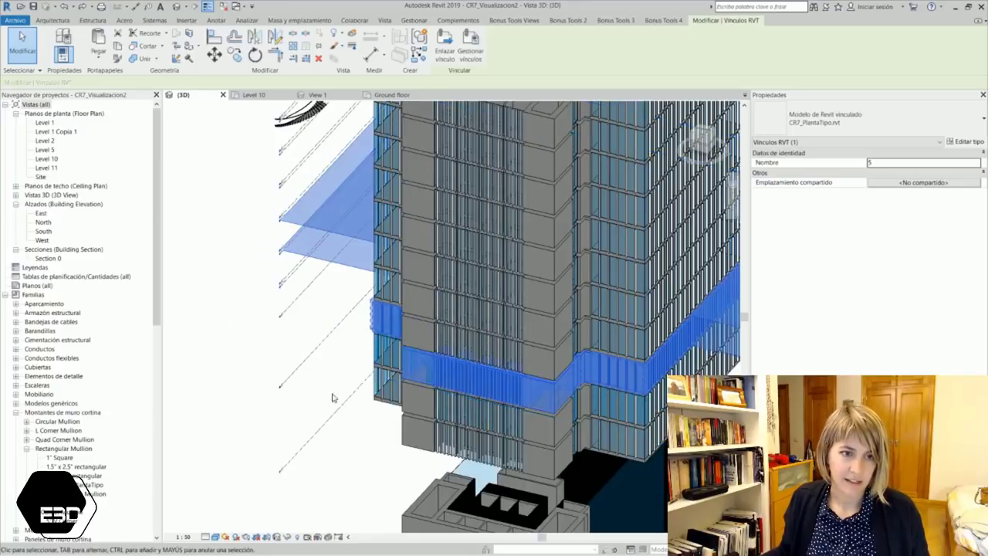
scroll(316, 419, down, 2)
scroll(316, 419, down, 1)
click(216, 382)
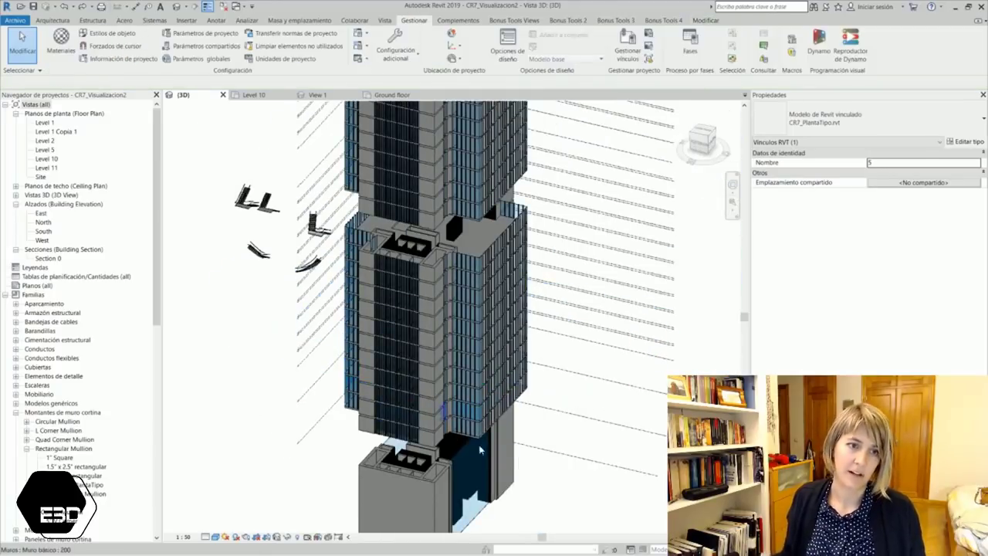
scroll(544, 509, down, 1)
scroll(544, 510, down, 2)
scroll(587, 432, down, 1)
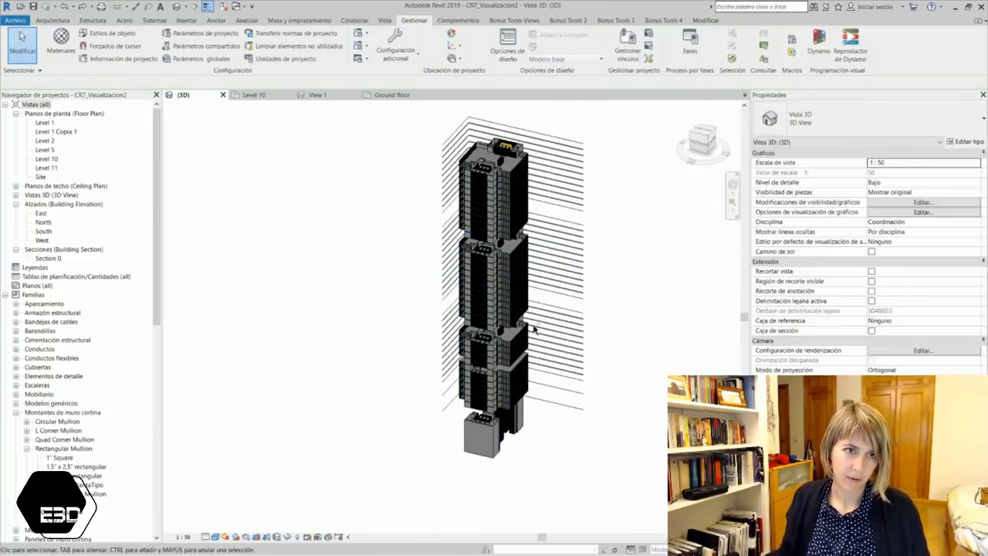
mouse_move(536, 330)
shift+middle_down()
mouse_move(494, 337)
mouse_move(633, 339)
mouse_move(609, 260)
shift+middle_up()
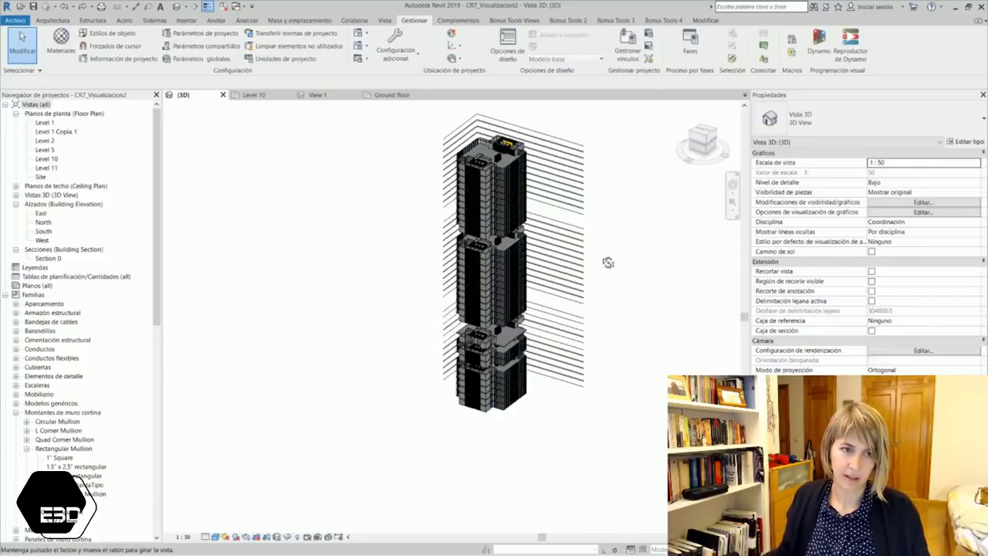
scroll(583, 141, up, 2)
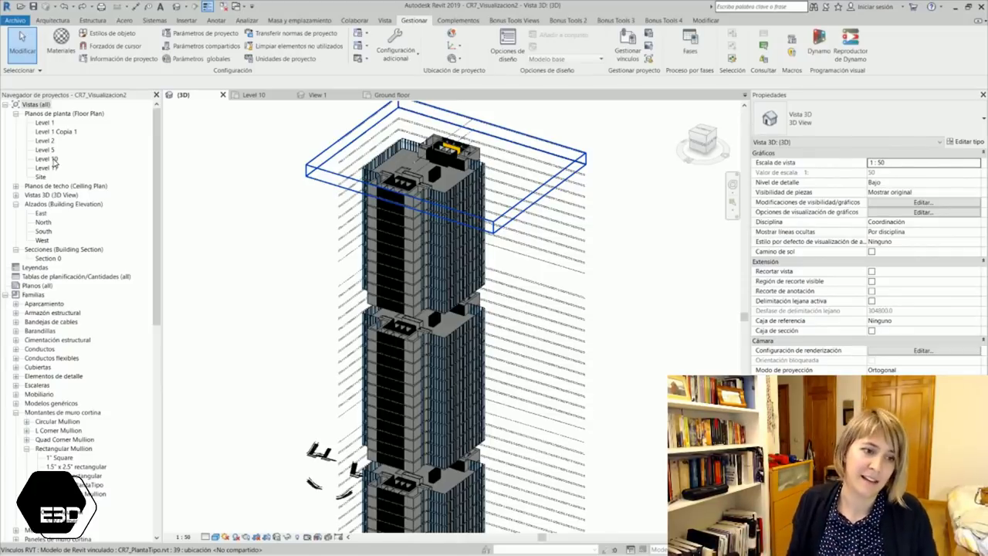
Zoom in on the stairs beside the tower in 3D, then bring up the Level 10 floor plan.
scroll(54, 162, down, 1)
scroll(425, 441, up, 3)
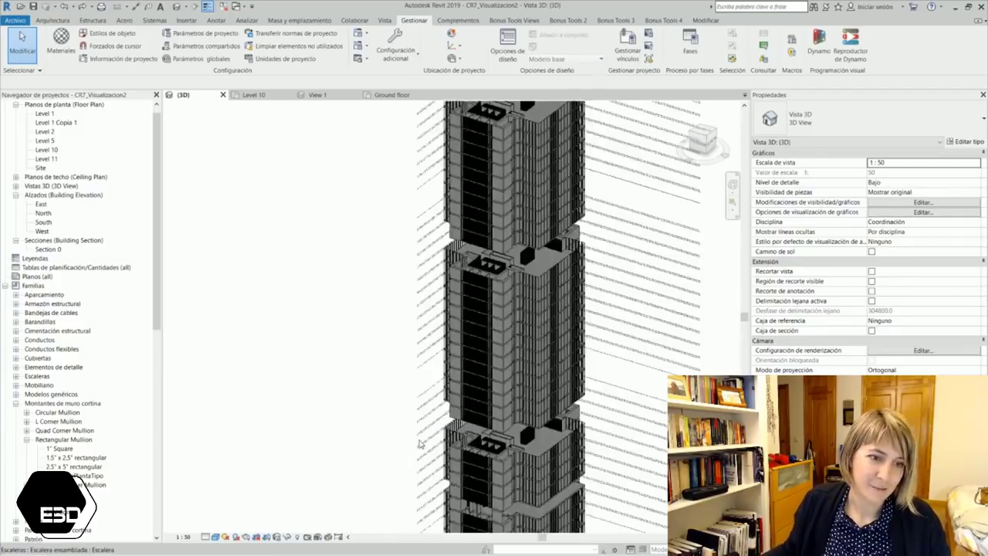
scroll(425, 442, up, 2)
scroll(425, 442, up, 3)
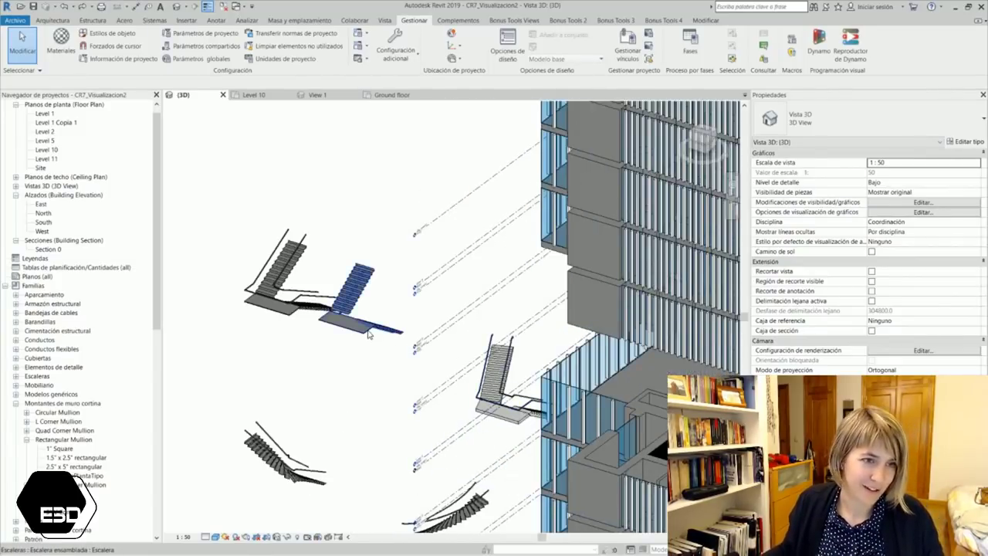
scroll(239, 301, up, 3)
scroll(306, 295, up, 3)
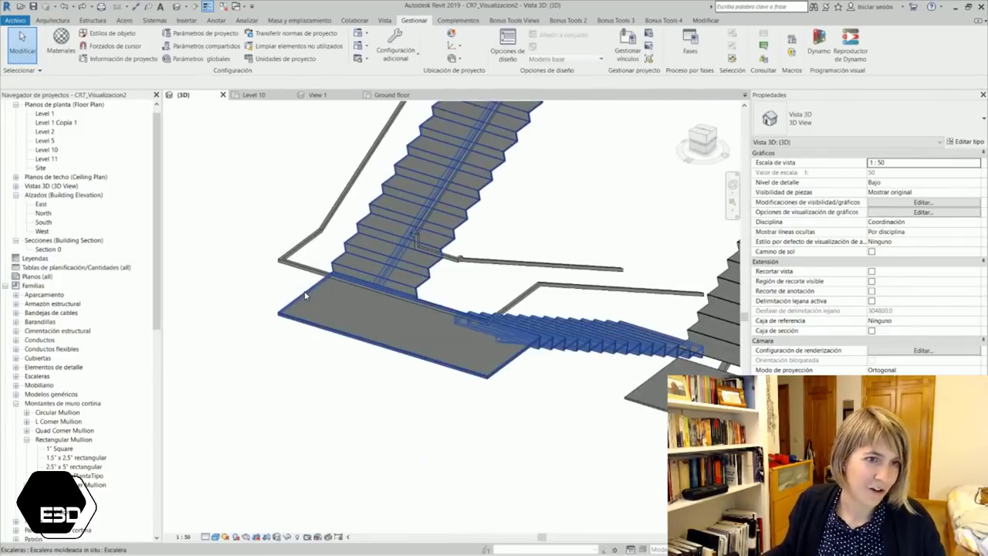
scroll(307, 296, down, 3)
double_click(47, 150)
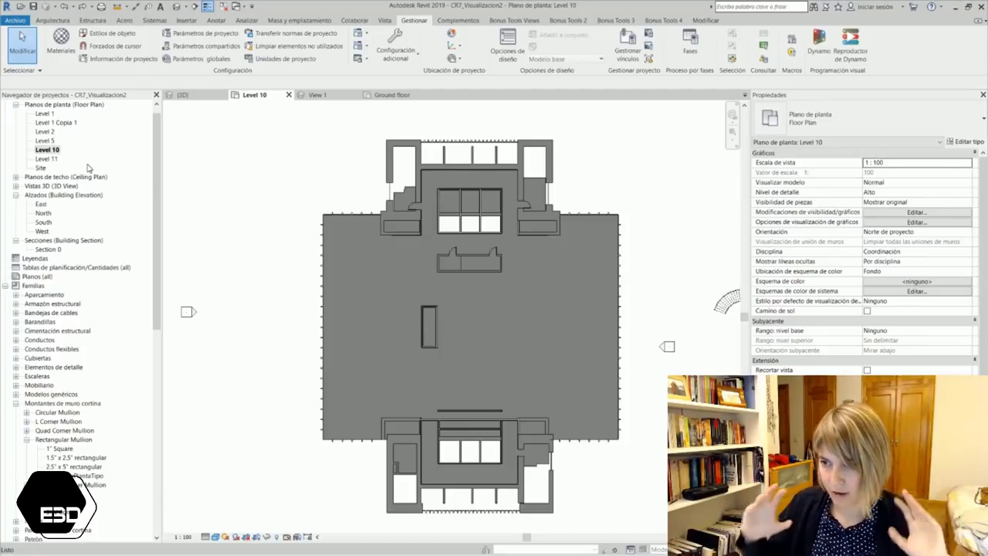
Zoom into the Level 10 plan, select and deselect an upper-core wall, then return to {3D}.
scroll(396, 338, down, 3)
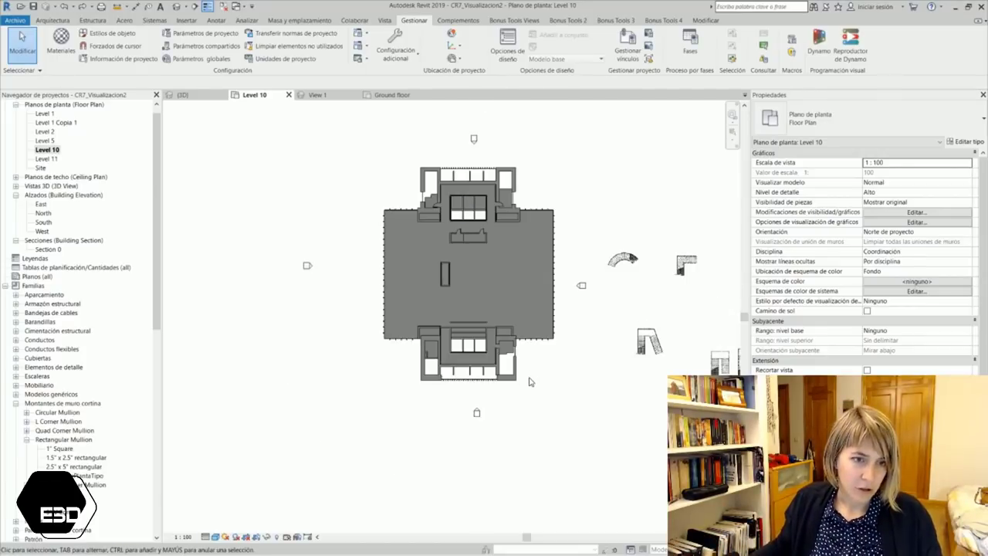
scroll(531, 310, up, 1)
scroll(411, 218, down, 1)
scroll(359, 177, up, 3)
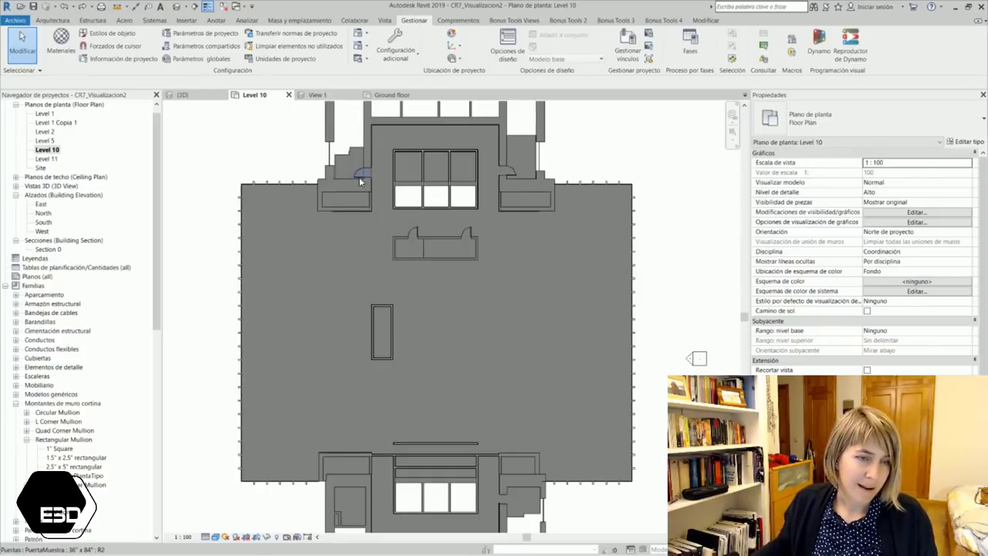
scroll(349, 197, up, 3)
click(349, 184)
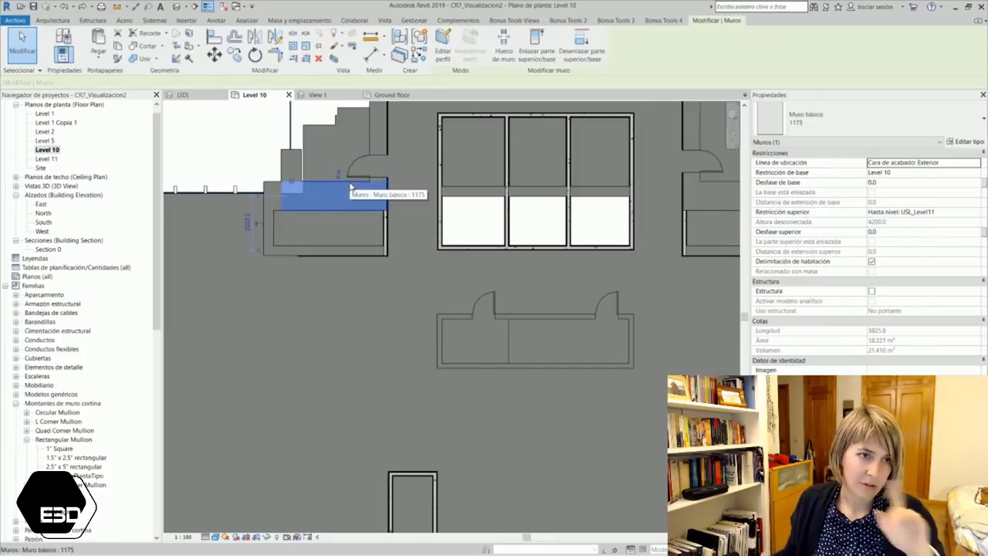
click(384, 315)
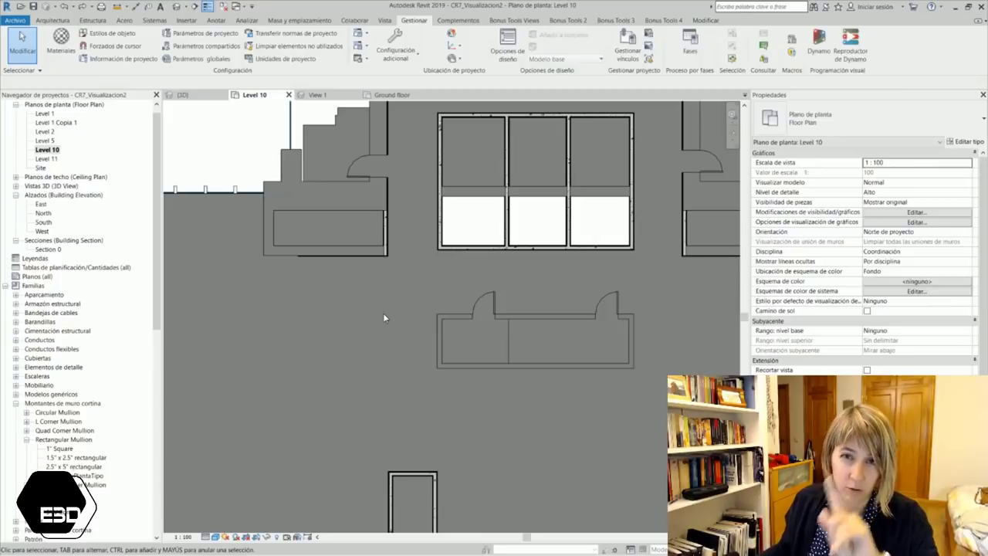
scroll(444, 155, down, 2)
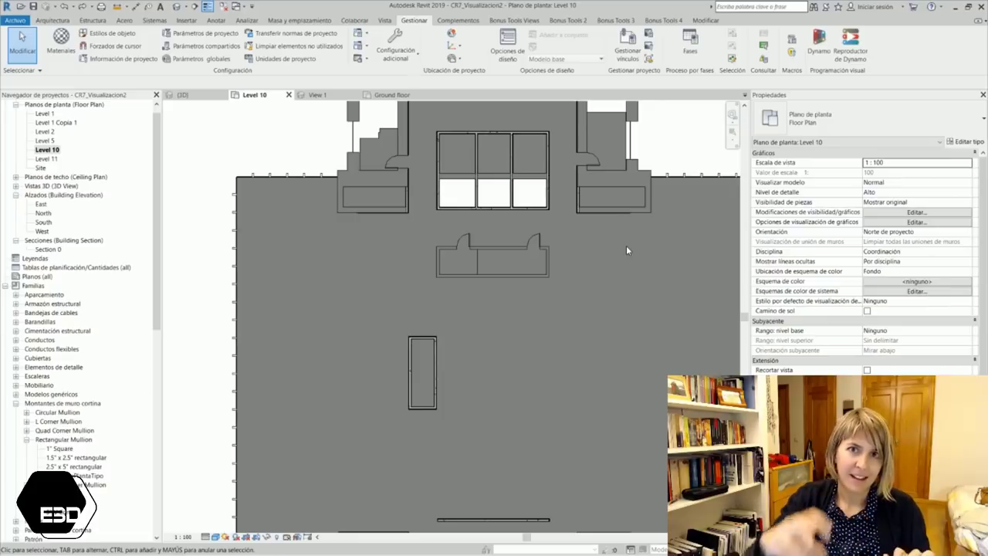
click(177, 7)
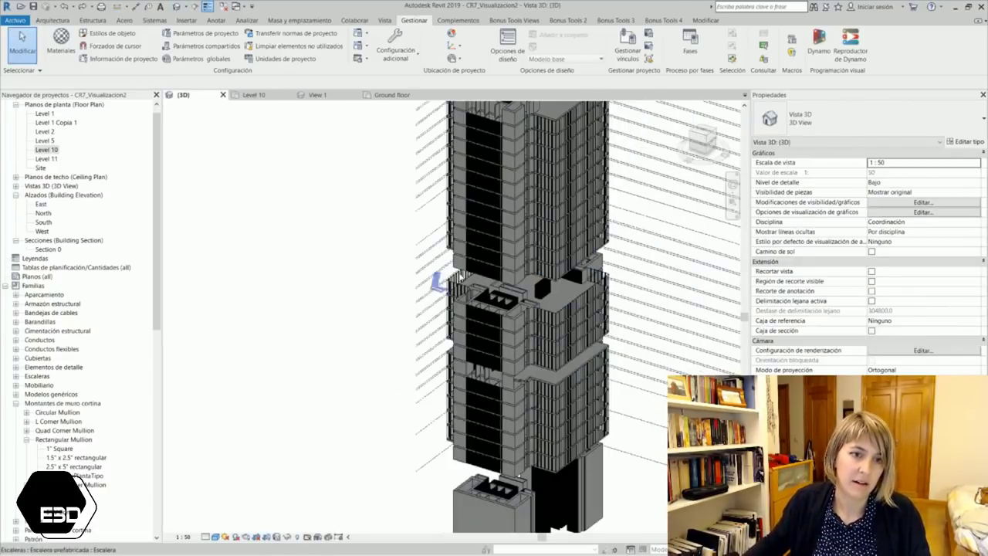
Select a level plane and the linked floor model in 3D, then return to Level 10 with Ctrl+Tab.
click(499, 230)
click(355, 211)
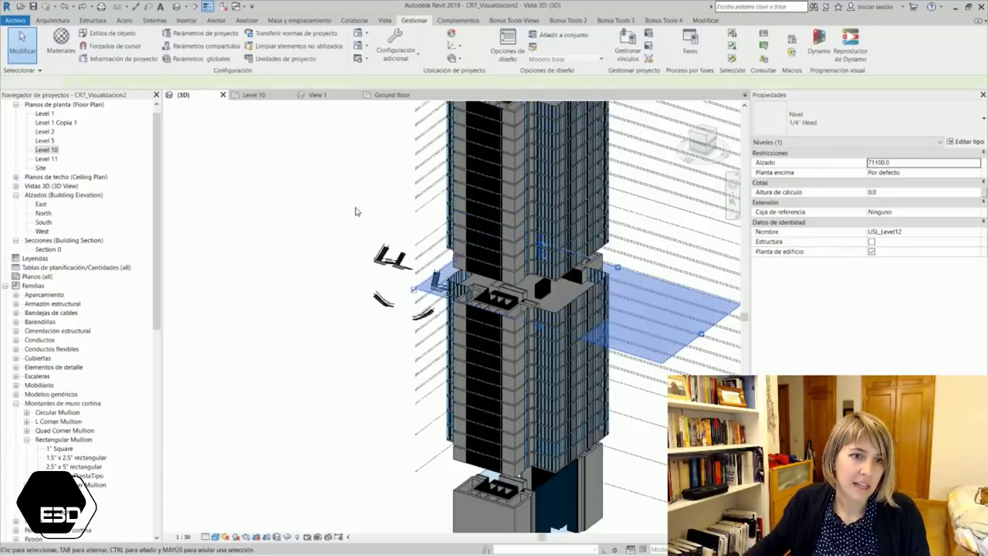
click(450, 219)
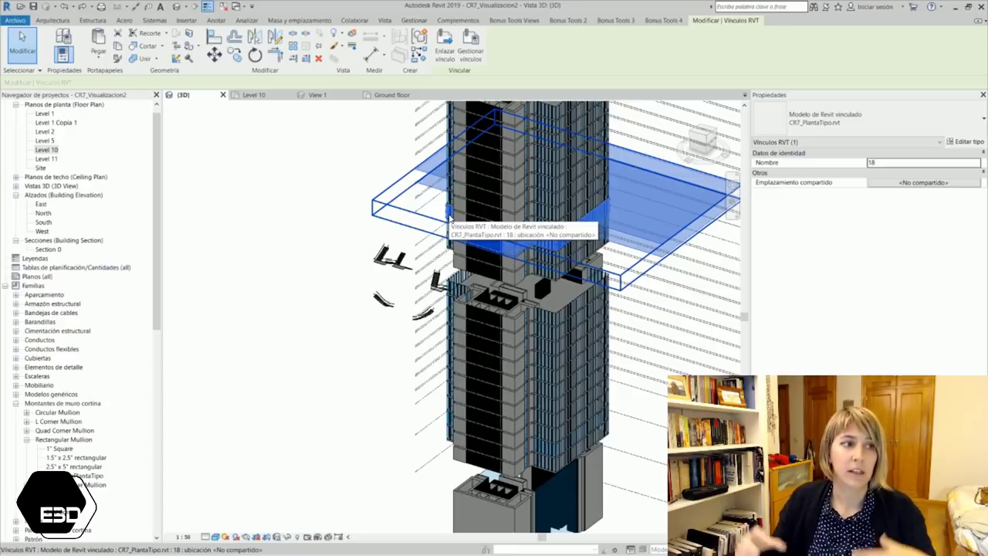
key(ctrl+Tab)
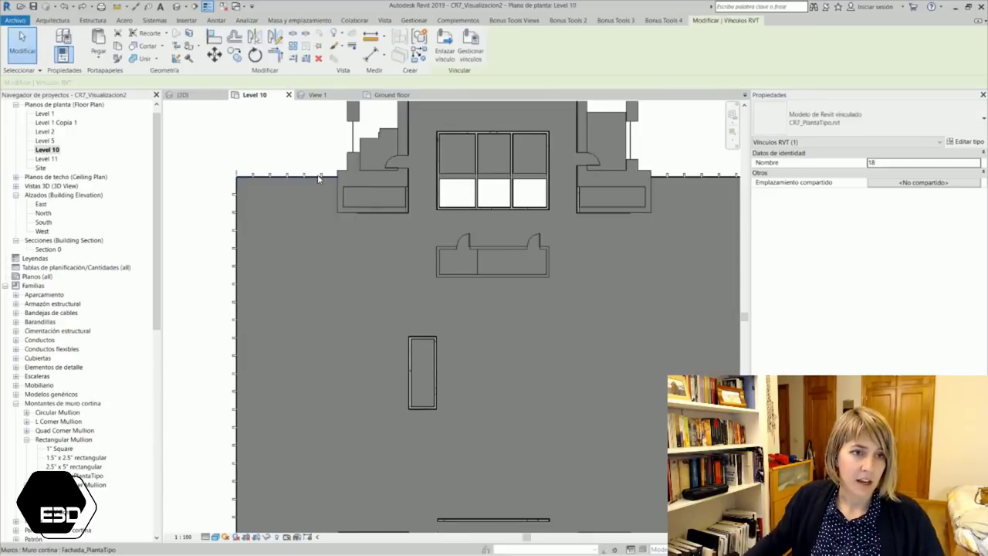
scroll(505, 180, down, 3)
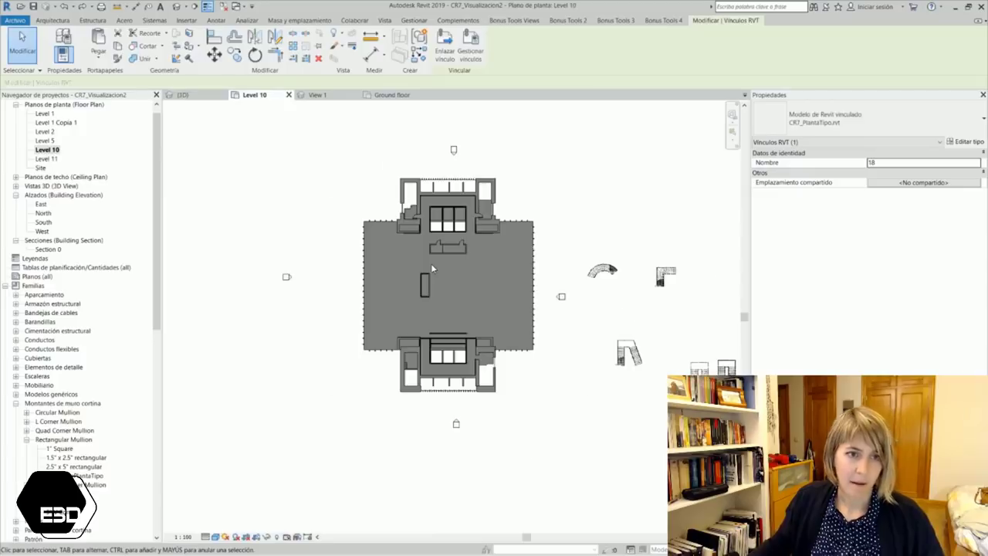
scroll(431, 263, up, 3)
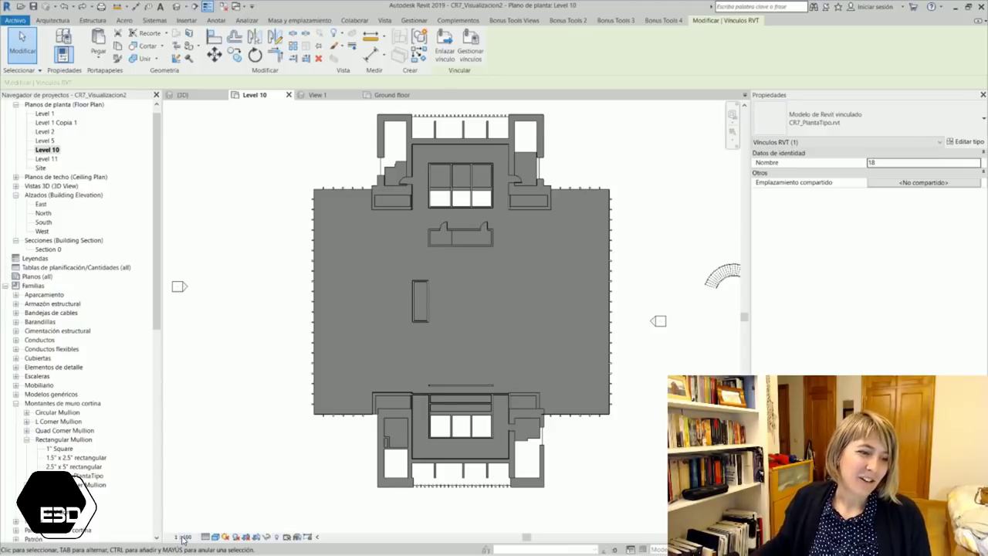
Check the view scale list without changing it and clear the linked model selection.
click(183, 538)
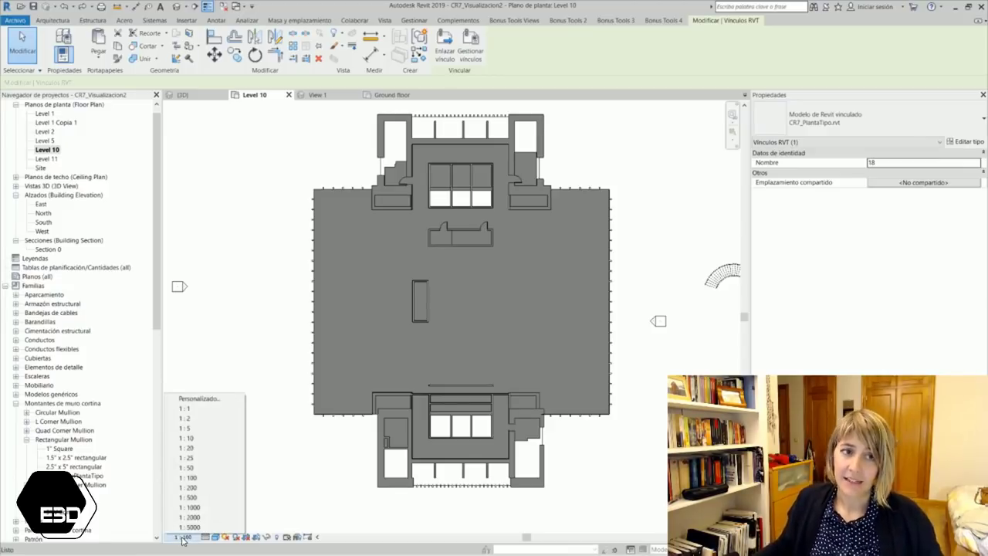
click(284, 476)
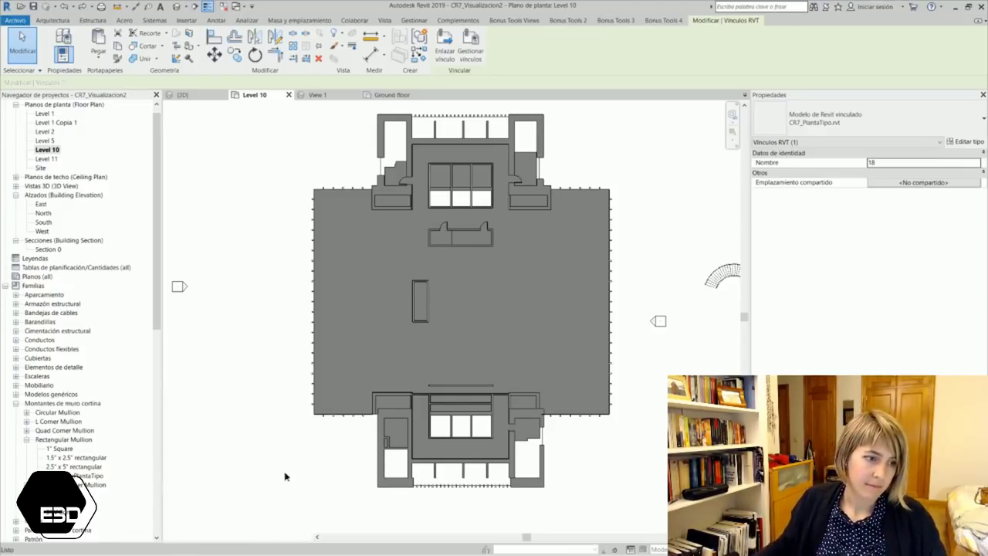
click(285, 476)
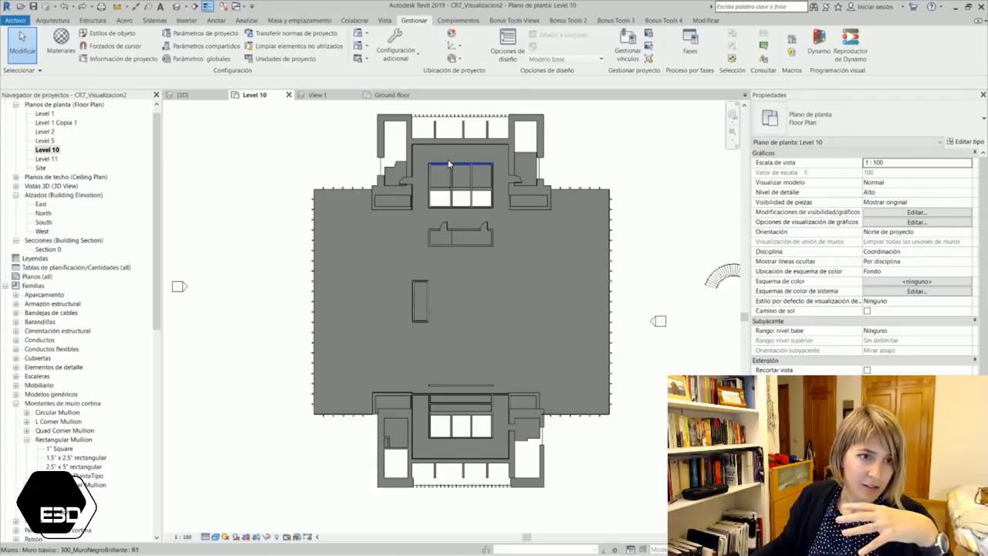
Zoom onto the windows and doors and bring up the Nivel de detalle choices.
scroll(448, 159, up, 1)
scroll(447, 159, up, 1)
scroll(385, 193, up, 3)
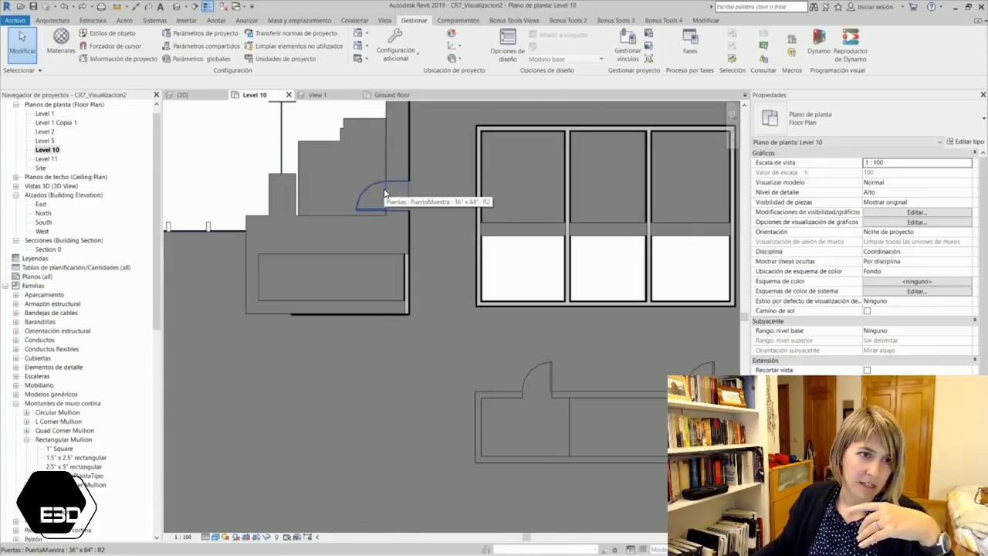
scroll(363, 202, up, 2)
scroll(364, 194, down, 4)
scroll(318, 187, down, 2)
scroll(502, 236, up, 1)
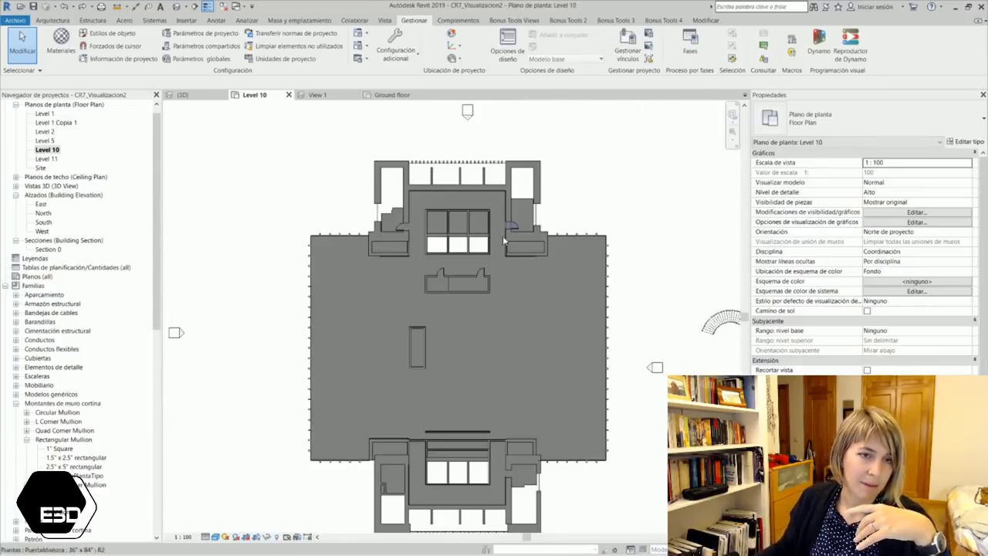
scroll(507, 253, up, 1)
scroll(497, 192, up, 1)
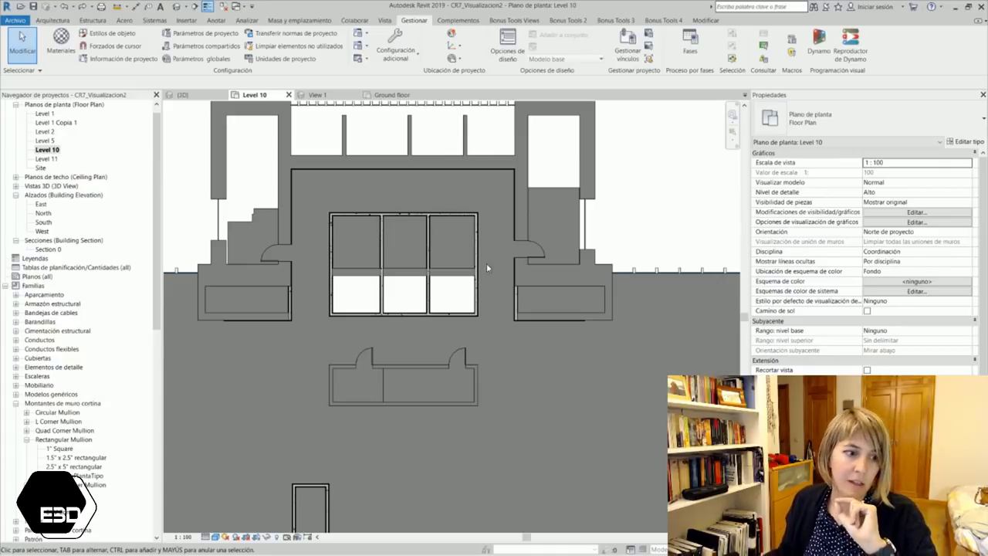
click(205, 536)
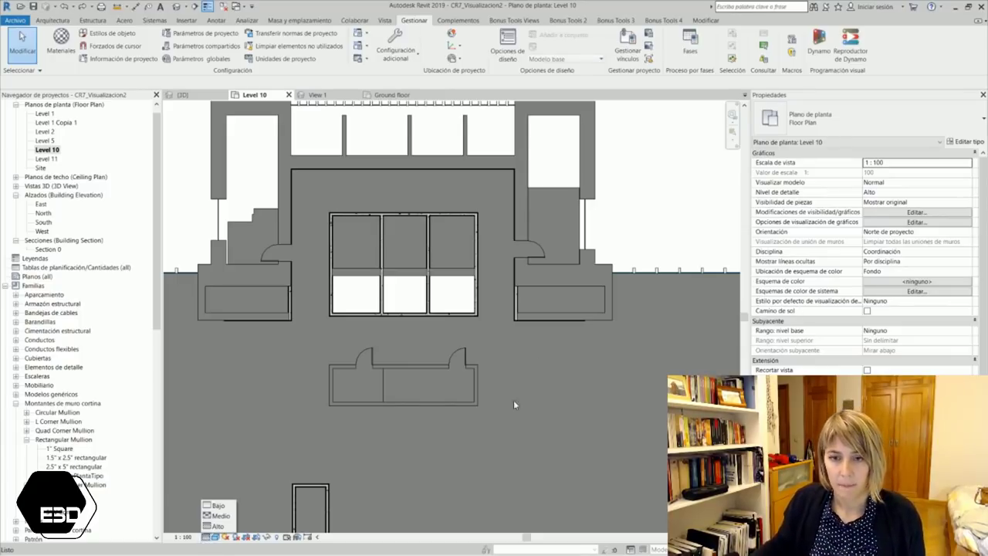
click(224, 507)
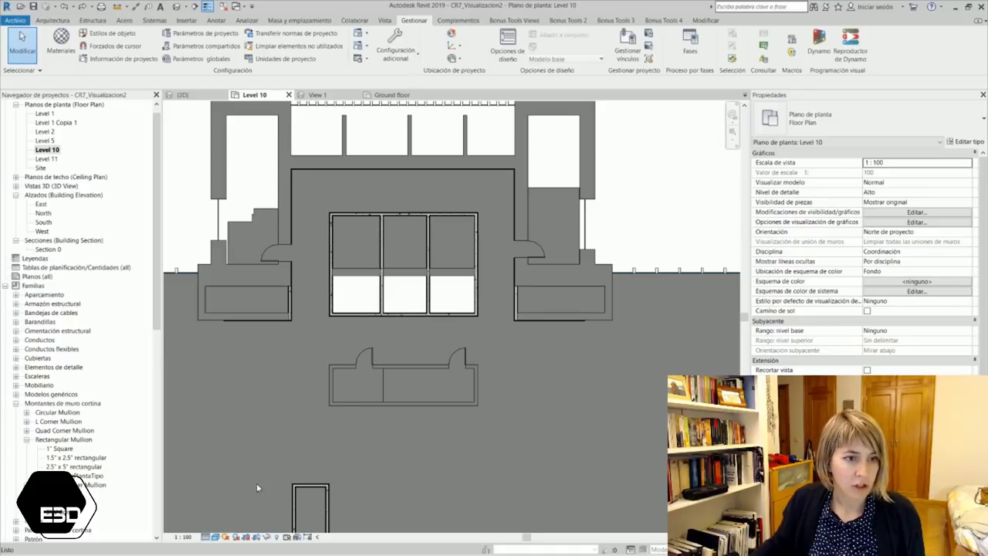
scroll(497, 332, up, 1)
scroll(378, 318, up, 1)
scroll(378, 316, up, 1)
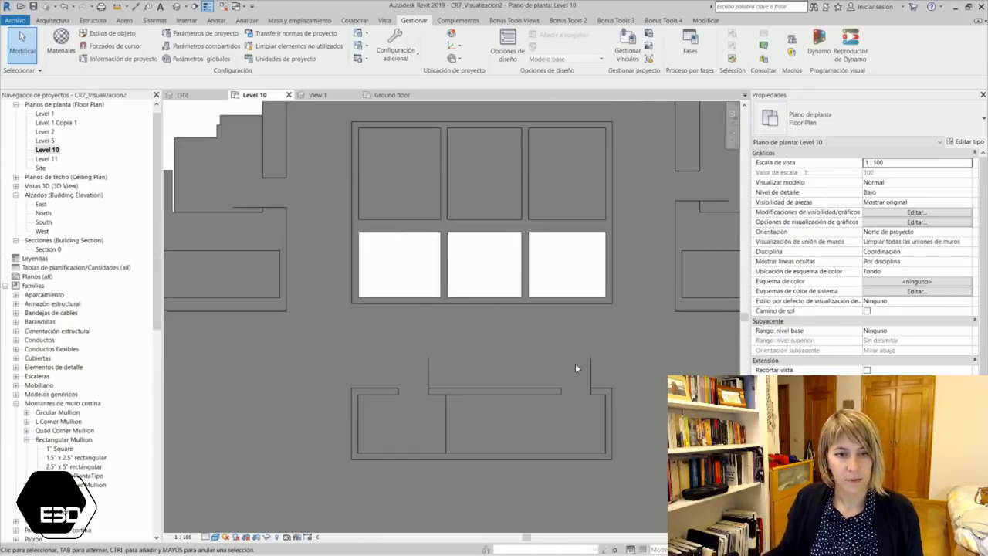
scroll(575, 369, up, 2)
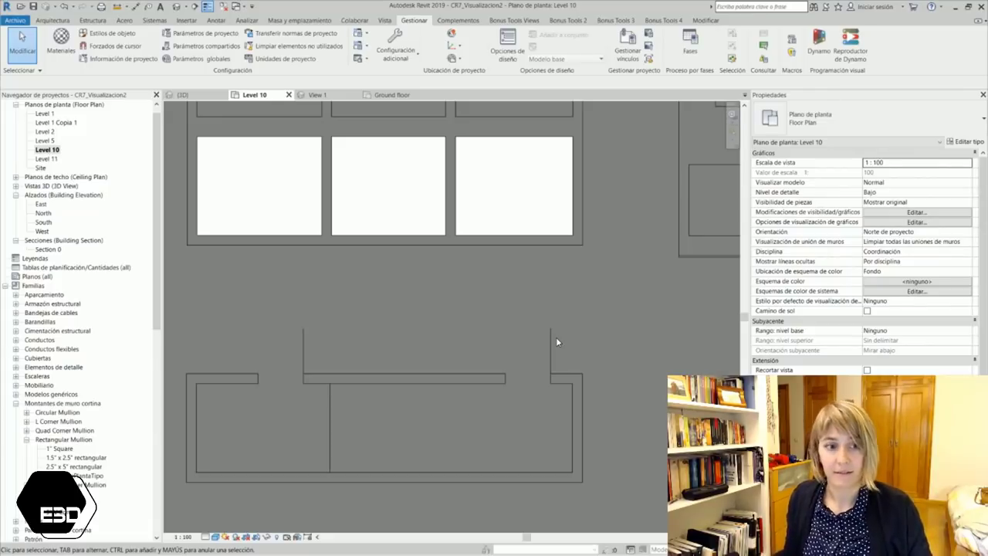
click(205, 537)
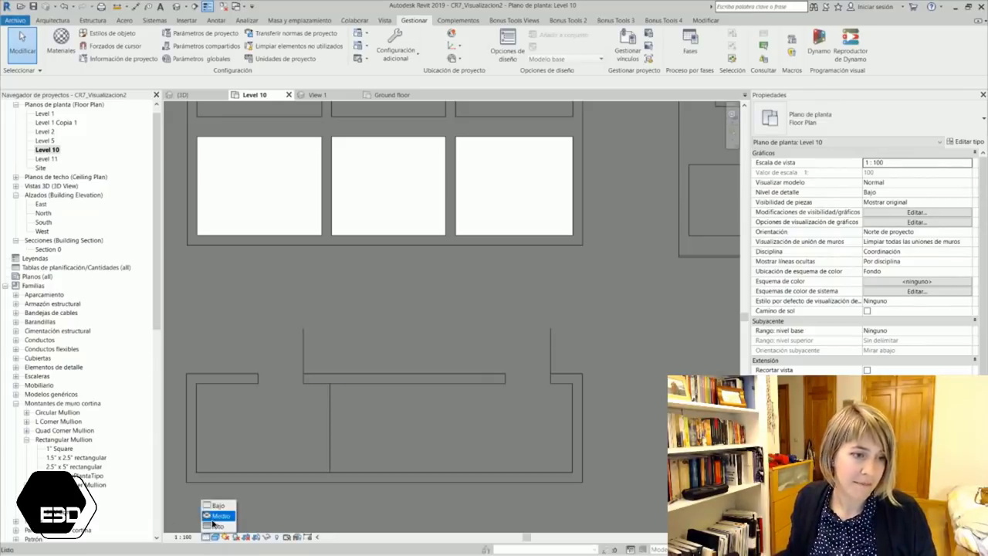
click(219, 516)
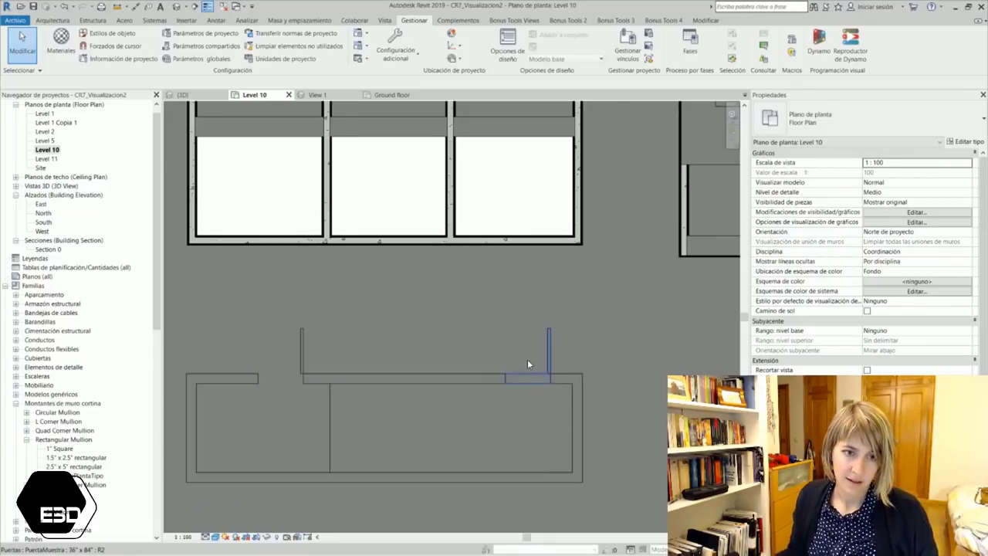
scroll(527, 359, up, 2)
scroll(587, 405, down, 3)
scroll(611, 431, up, 2)
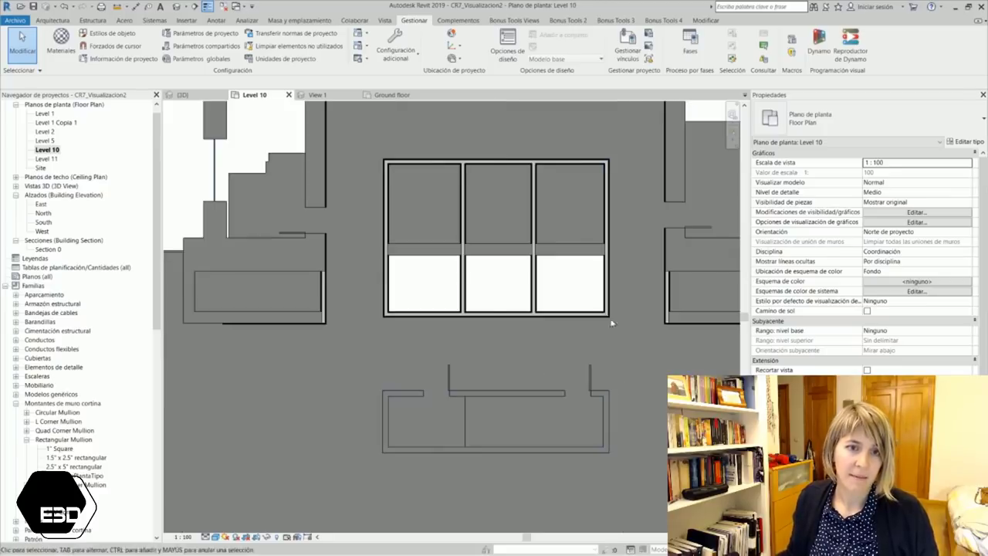
scroll(611, 324, up, 2)
scroll(595, 179, up, 3)
scroll(620, 253, up, 1)
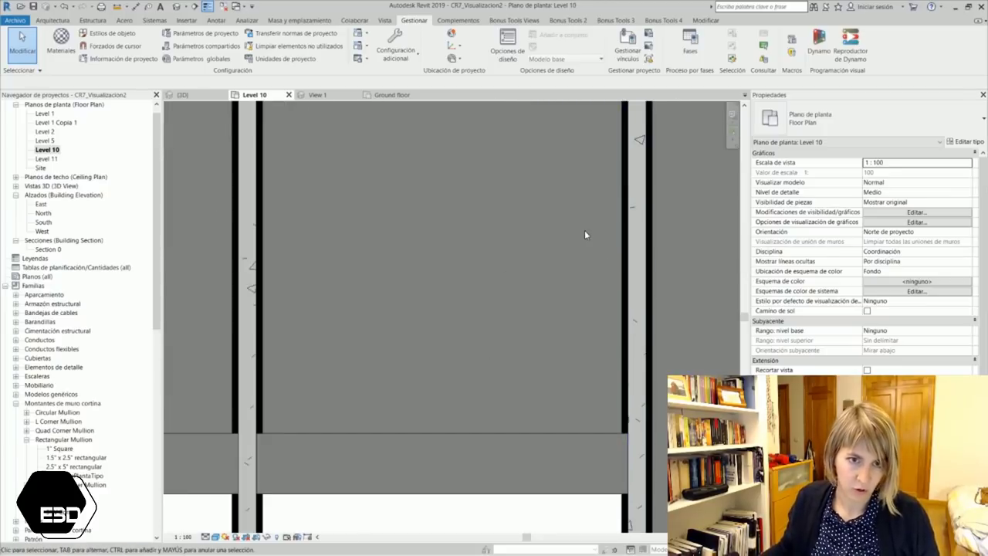
scroll(585, 230, down, 3)
scroll(585, 230, down, 1)
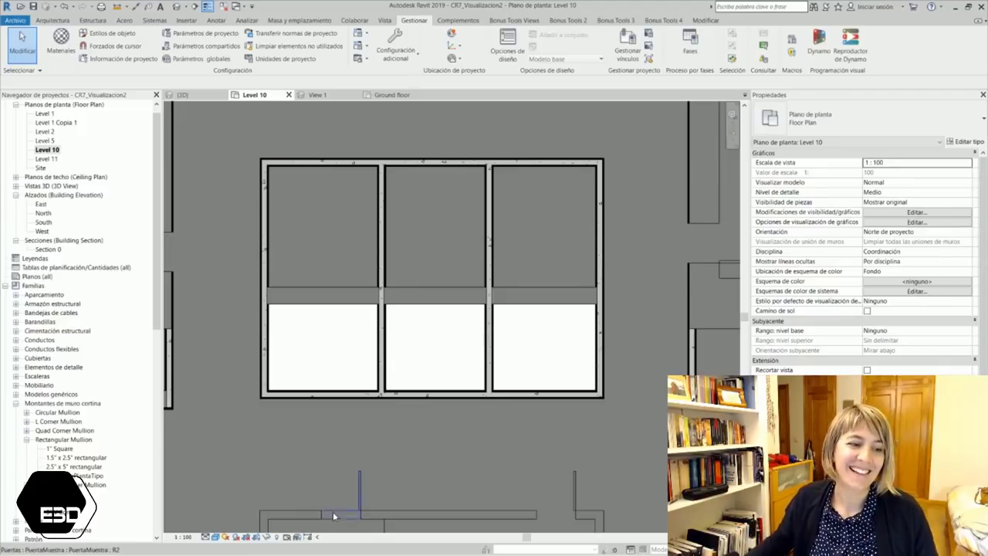
click(216, 536)
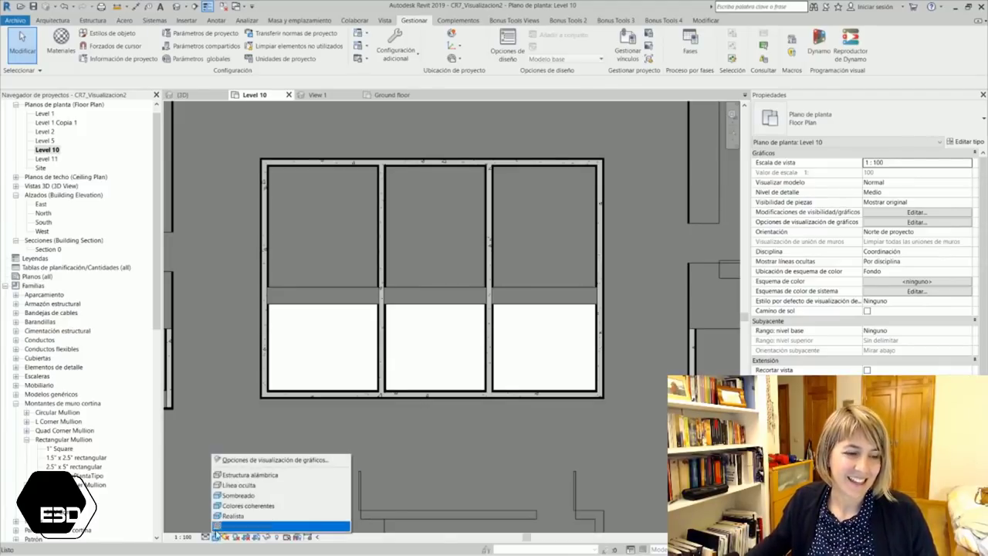
click(205, 536)
click(212, 526)
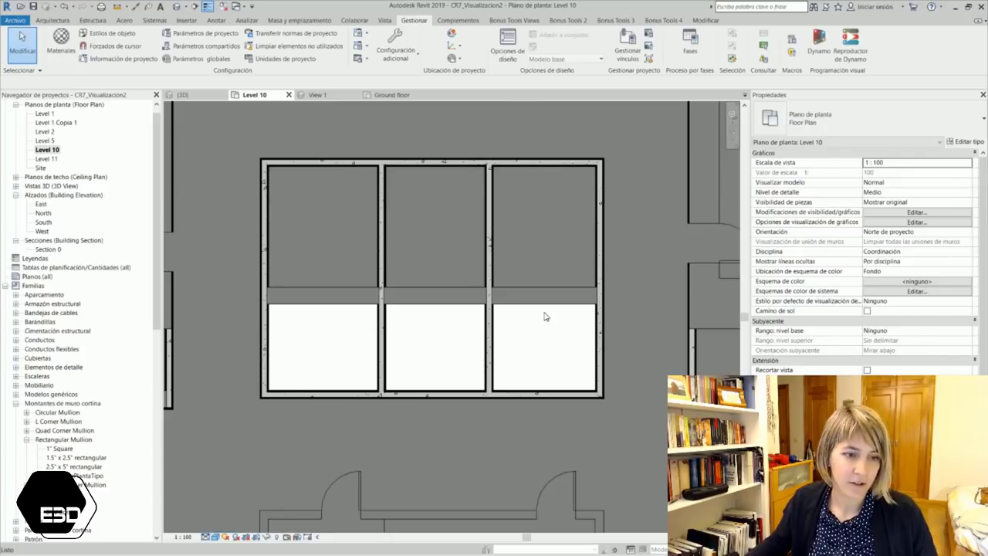
scroll(545, 315, down, 1)
scroll(536, 363, down, 1)
scroll(441, 448, up, 5)
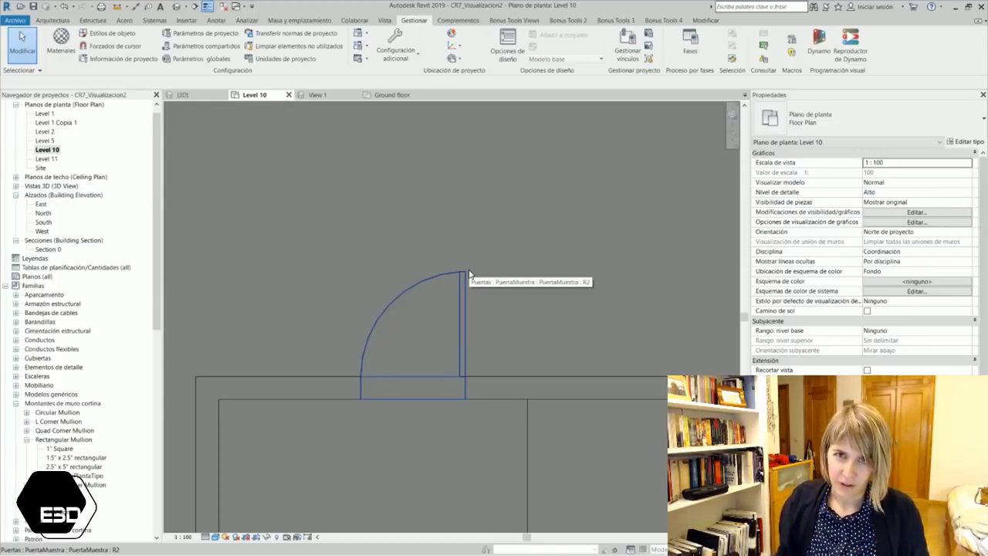
scroll(461, 266, down, 5)
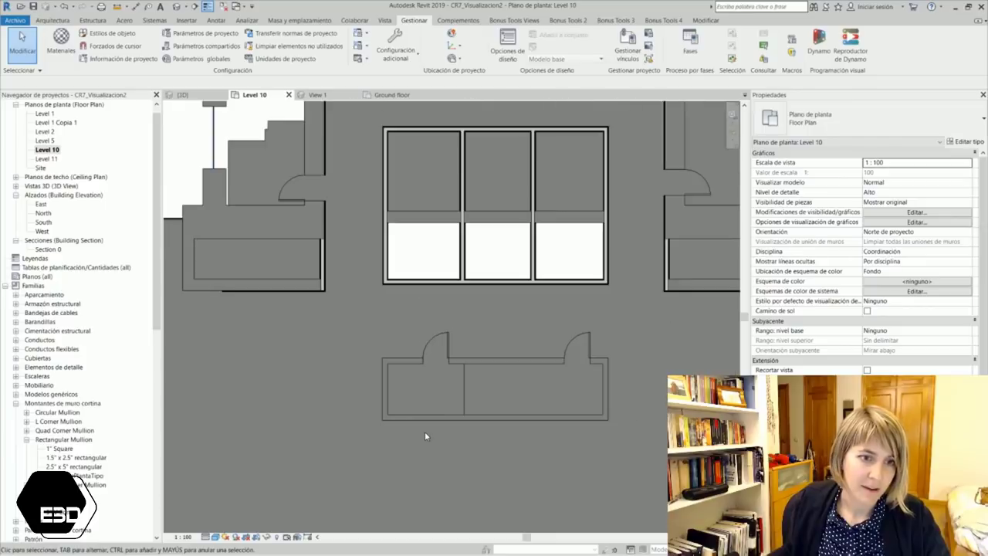
scroll(534, 220, up, 5)
scroll(533, 236, up, 3)
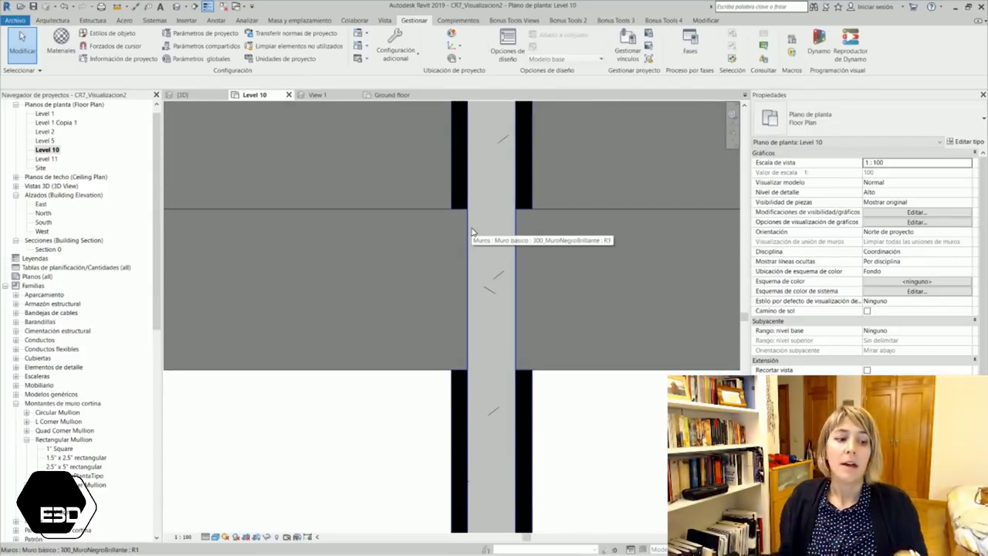
scroll(450, 229, down, 1)
scroll(420, 203, down, 2)
scroll(552, 202, down, 2)
scroll(553, 202, down, 3)
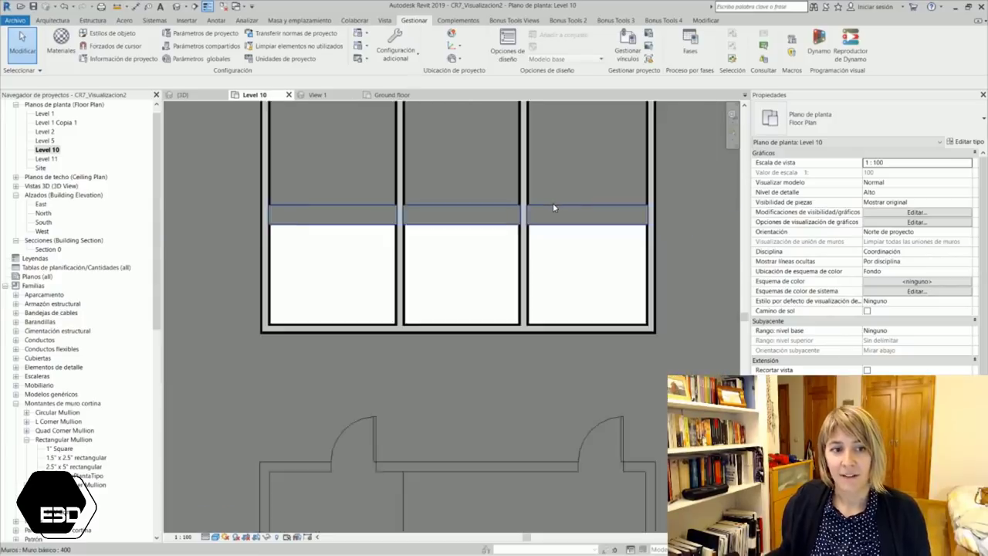
scroll(553, 202, down, 1)
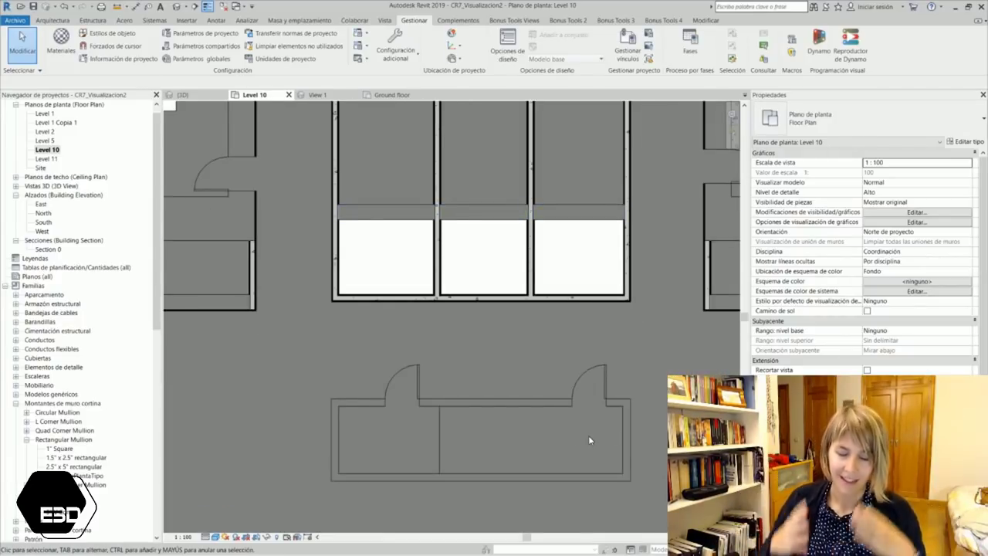
Edit the PuertaMuestra family of the lower room's left door and select its swing arc lines.
click(392, 384)
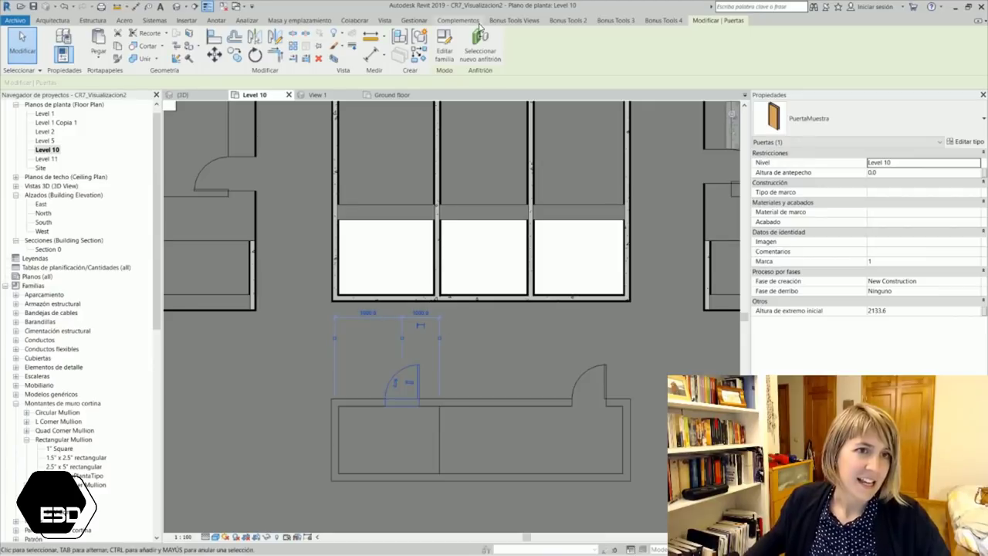
click(442, 46)
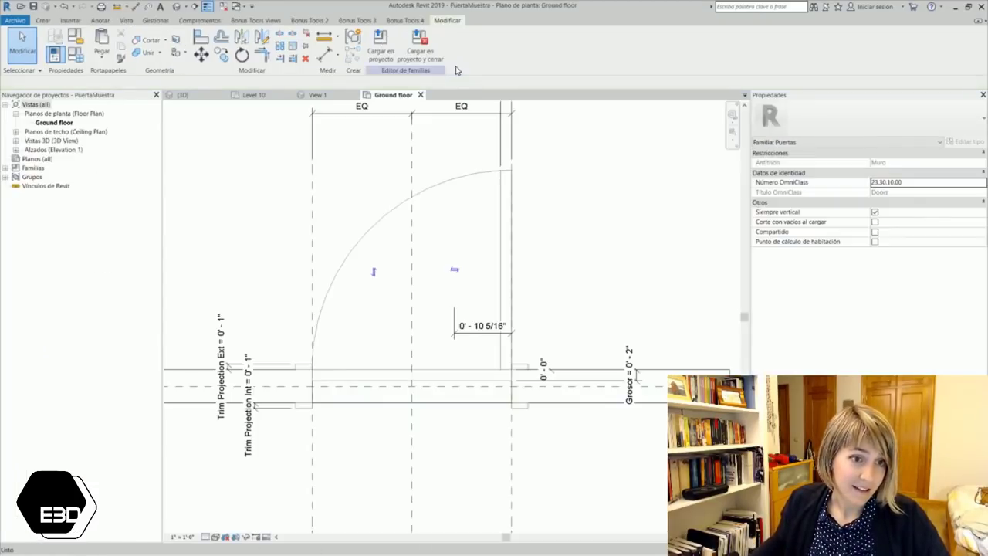
scroll(641, 298, down, 2)
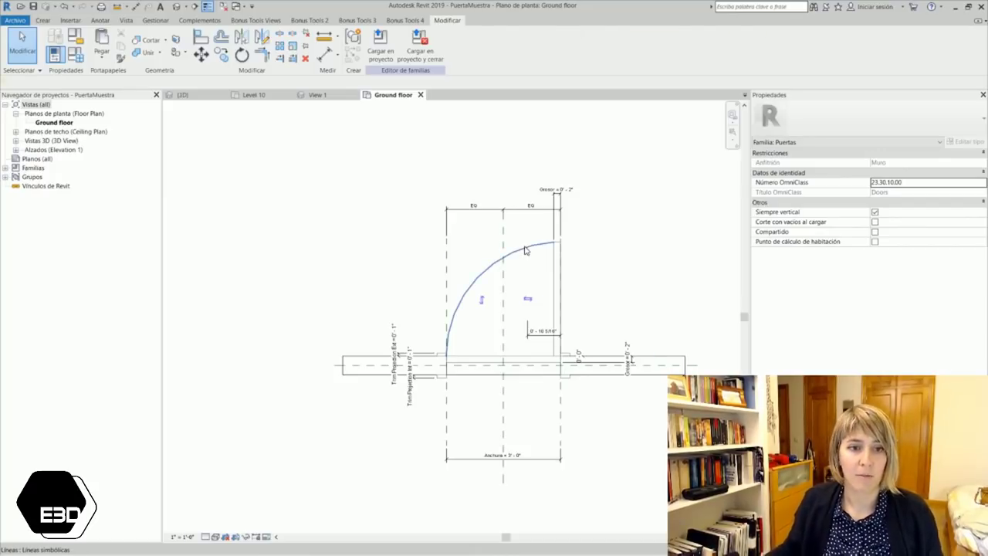
click(525, 249)
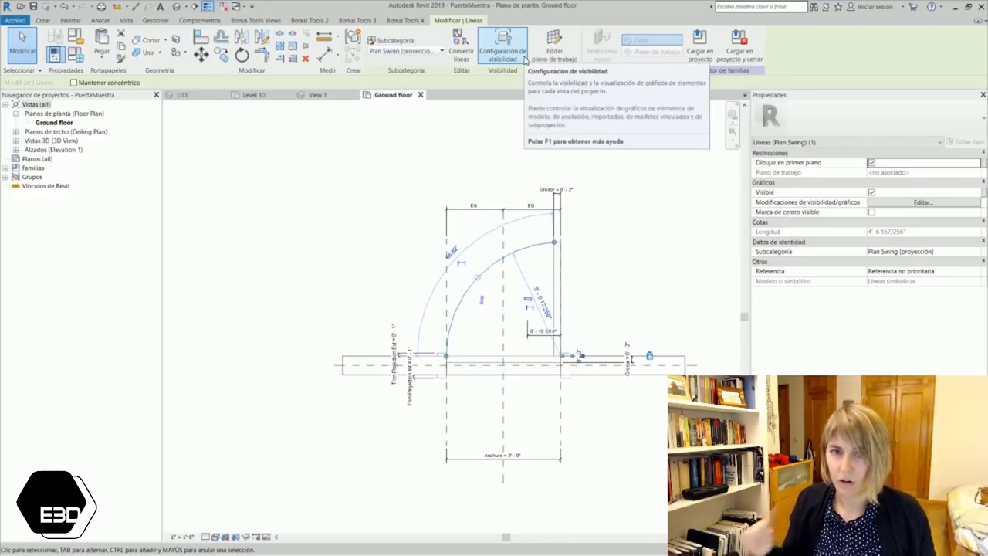
click(522, 59)
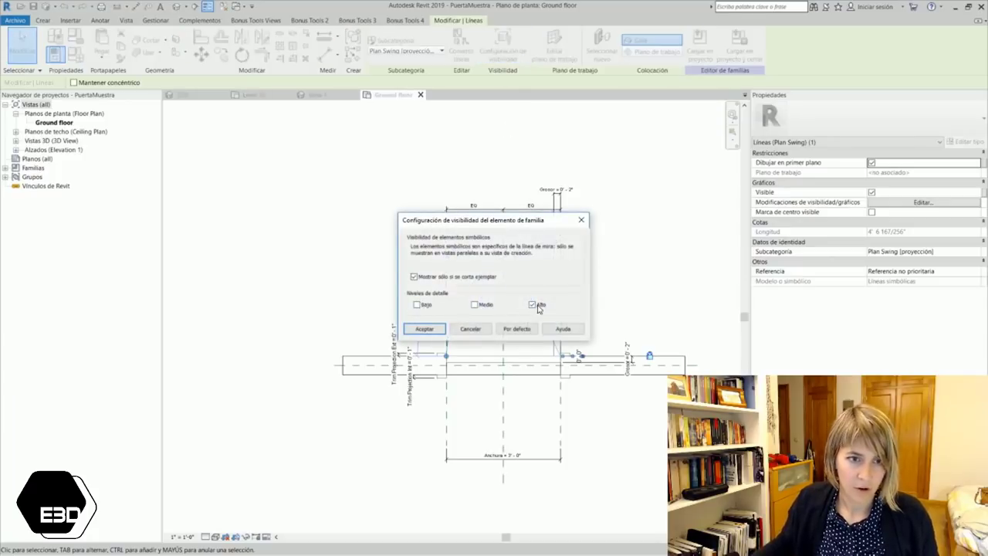
click(429, 331)
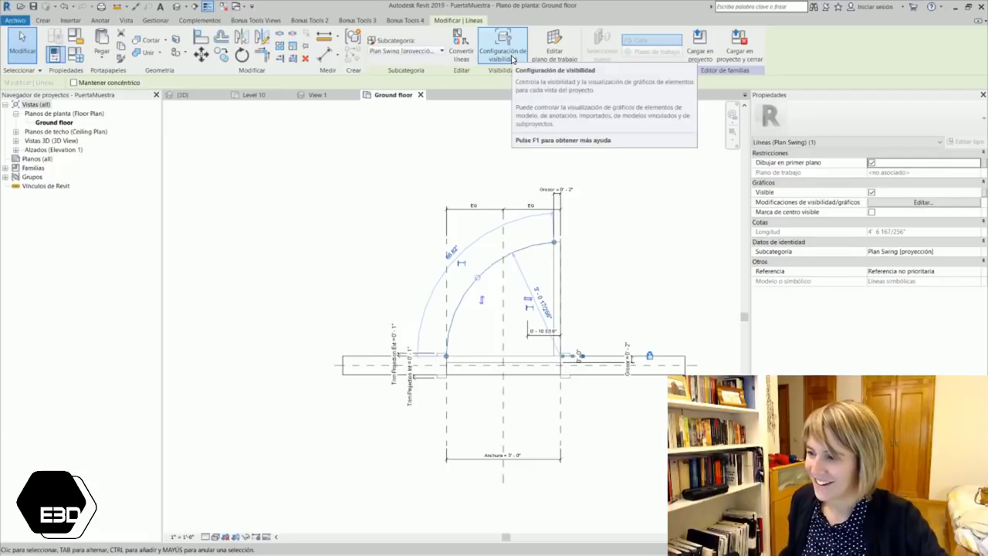
click(606, 221)
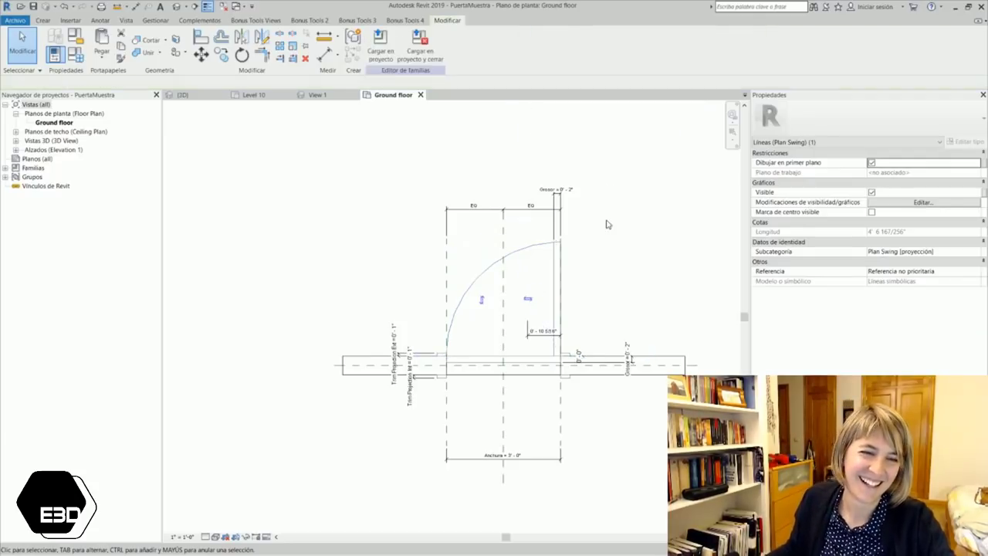
click(535, 250)
click(503, 40)
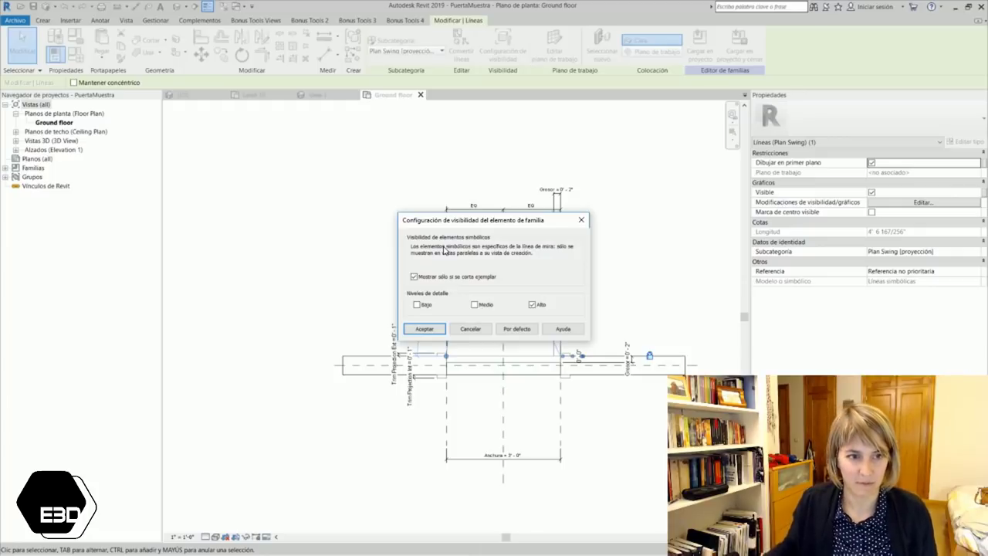
click(469, 330)
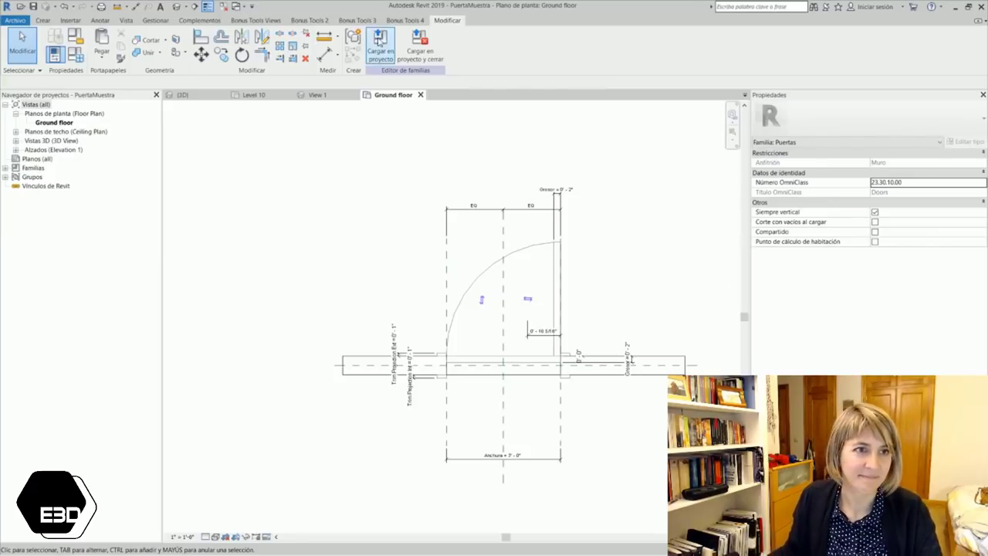
Make the door swing arc lines visible at Bajo detail as well as Alto.
click(523, 248)
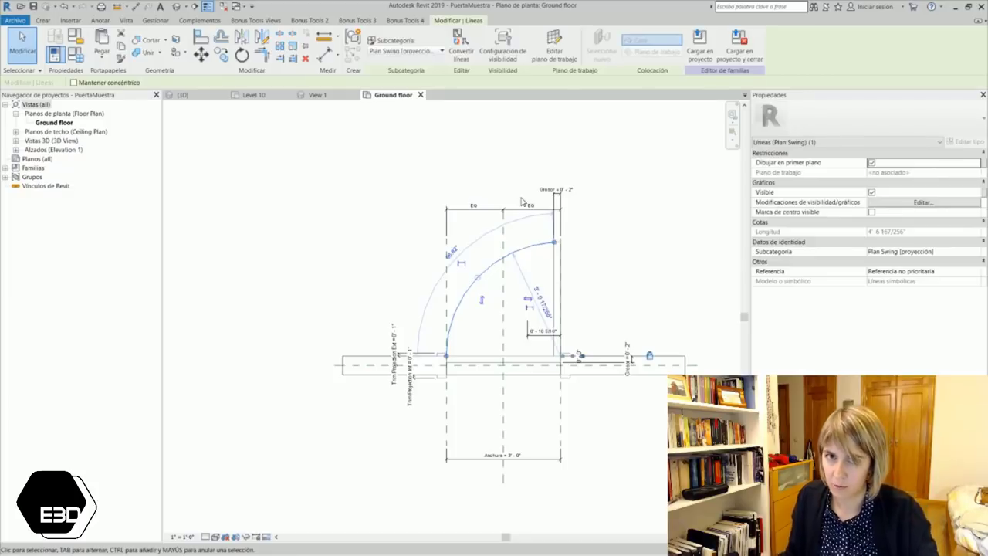
click(502, 45)
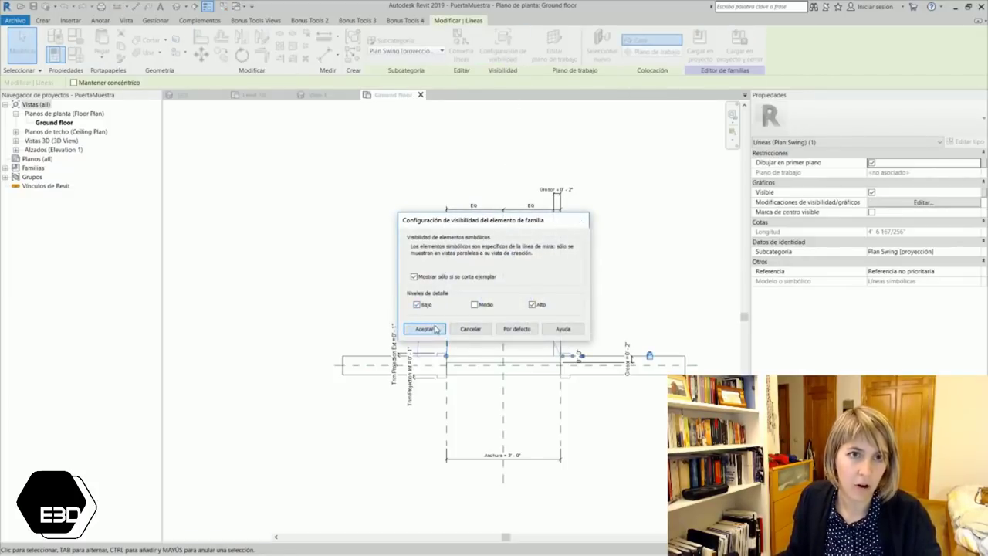
click(436, 329)
Load the family into the project without saving, overwriting the existing version and its parameter values.
click(701, 56)
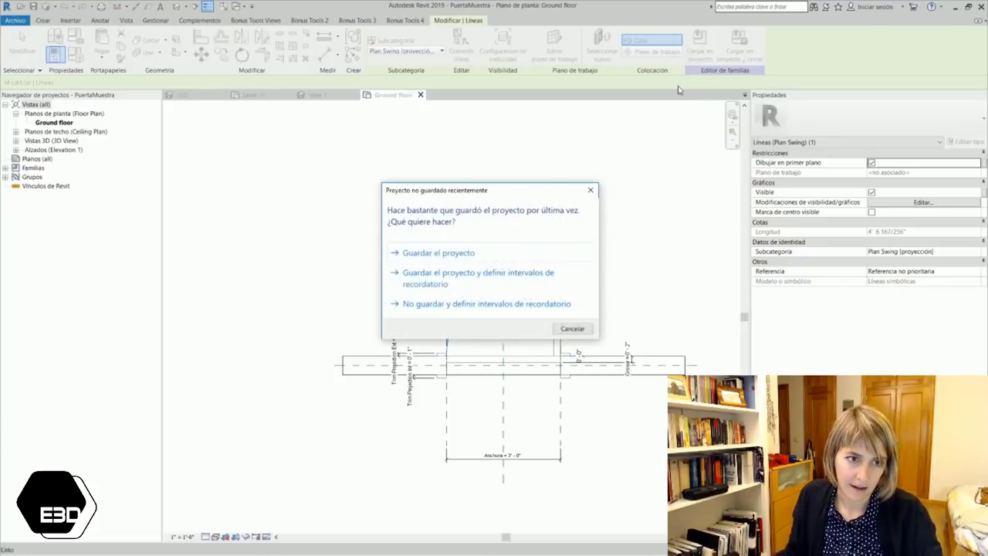
click(497, 305)
click(594, 423)
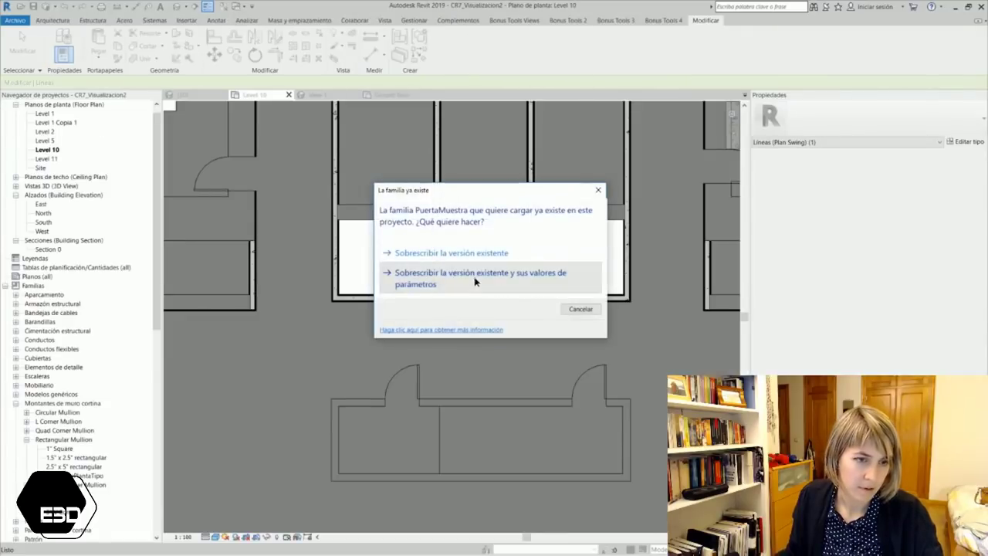
click(475, 280)
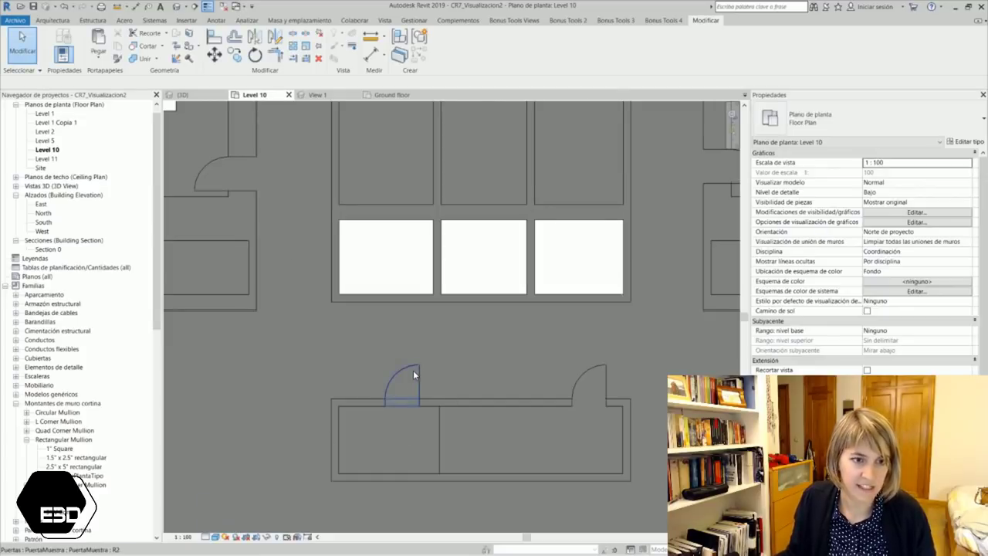
scroll(413, 370, up, 3)
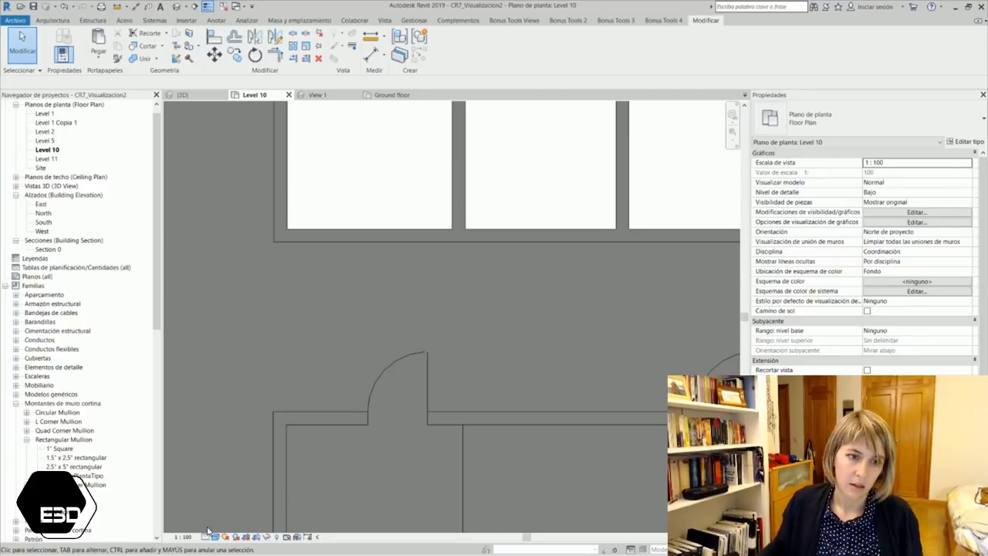
click(397, 364)
click(445, 45)
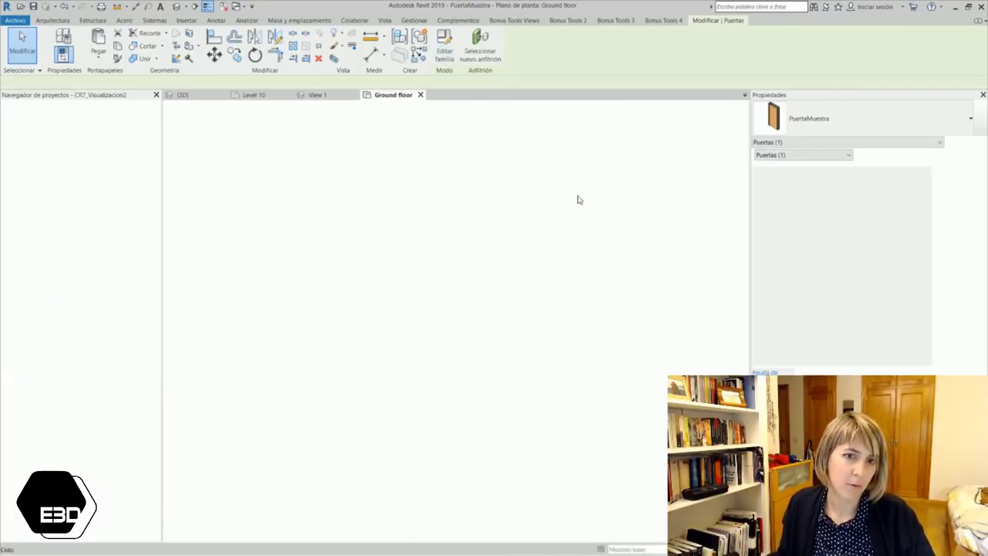
click(499, 268)
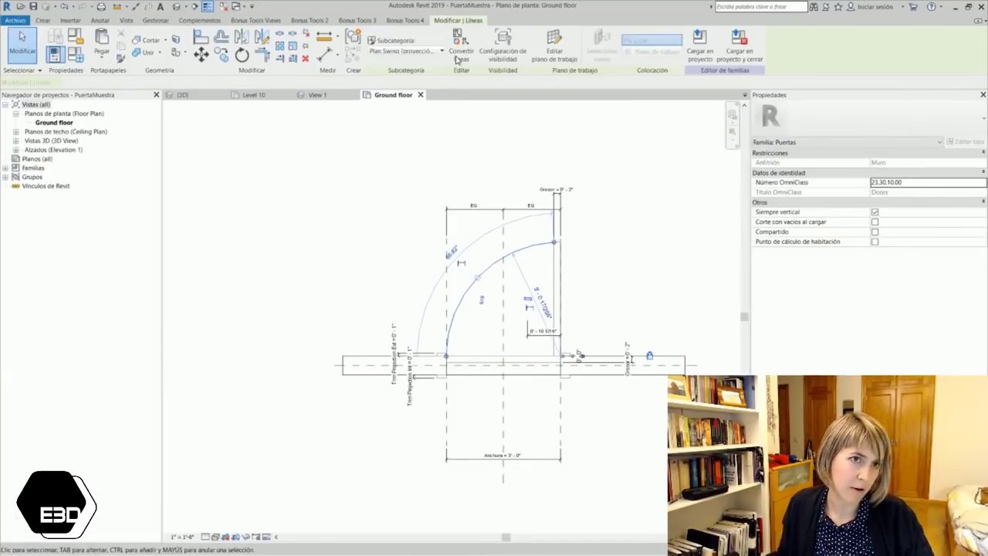
click(501, 42)
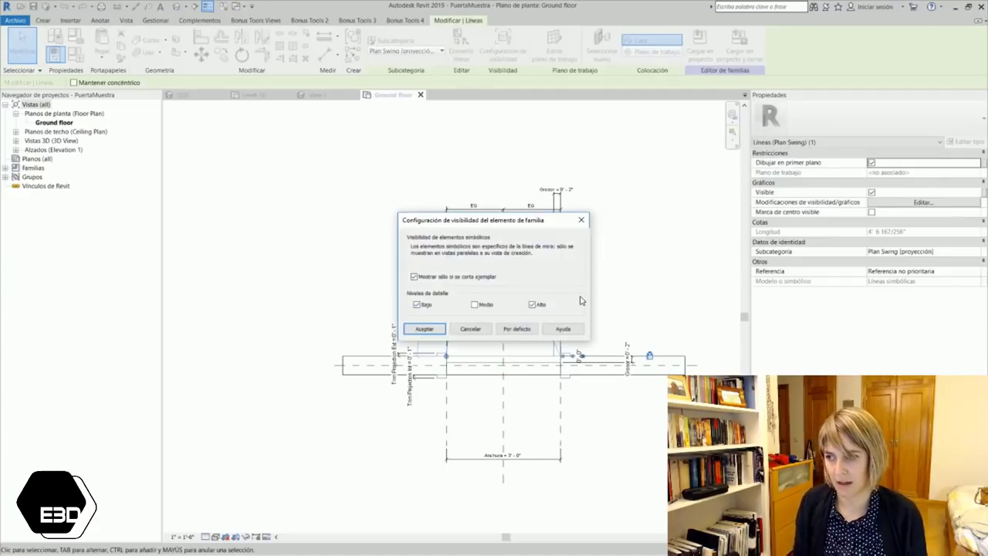
key(Return)
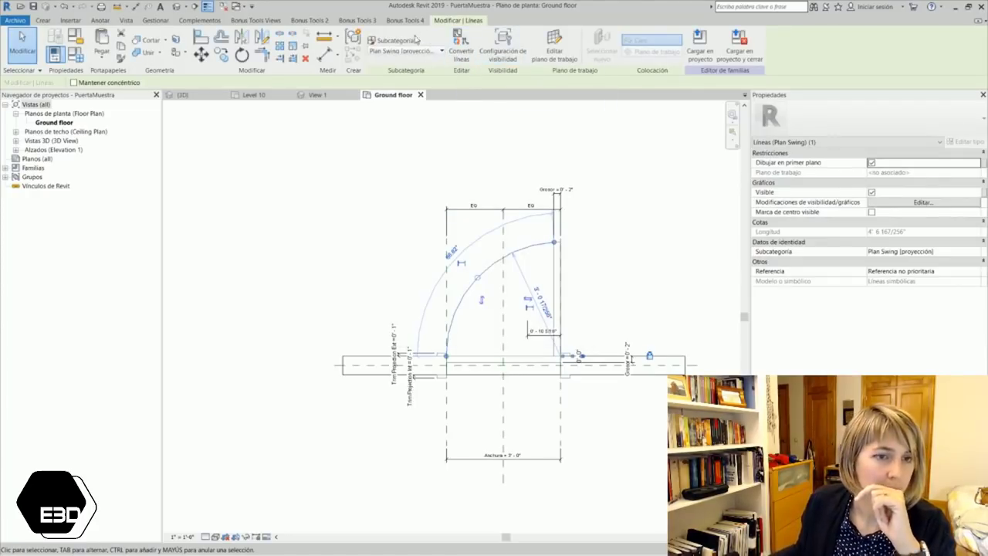
click(239, 7)
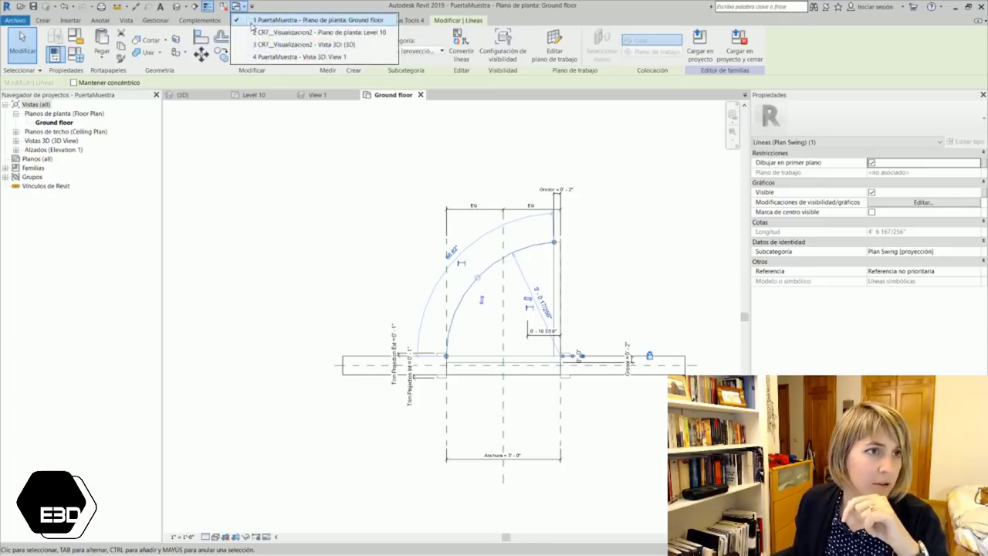
click(301, 32)
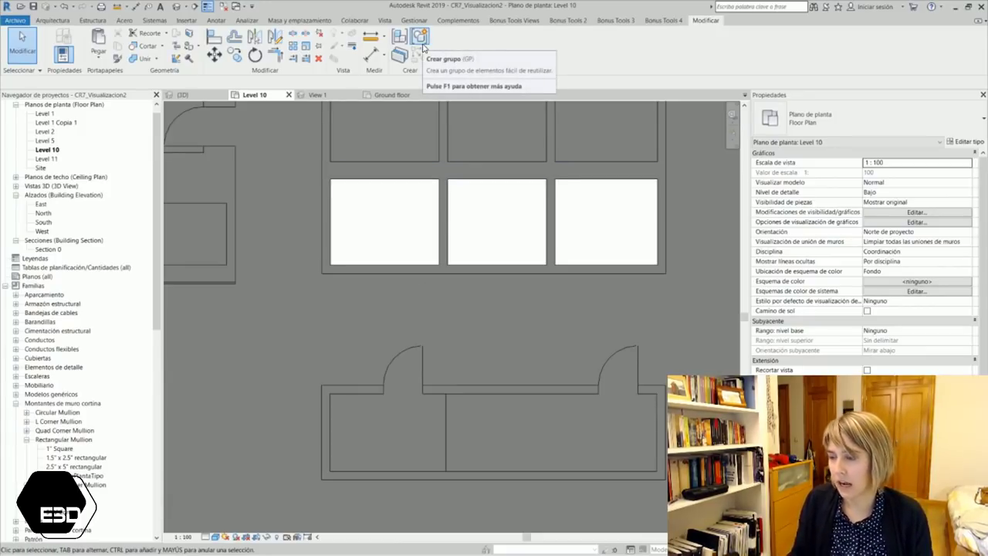
Reach the View Scale-to-Detail Level settings through Gestionar > Configuración adicional > Nivel de detalle.
click(414, 20)
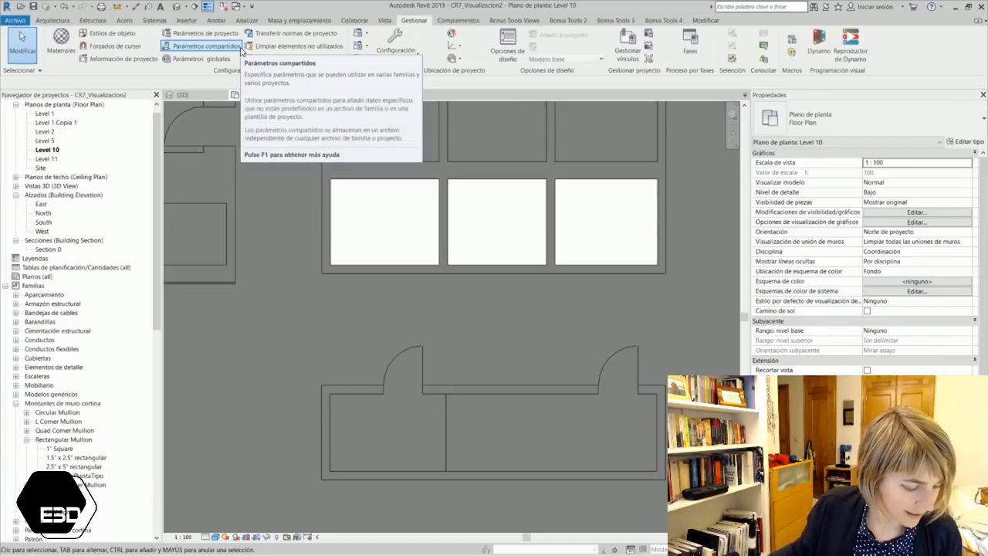
click(390, 58)
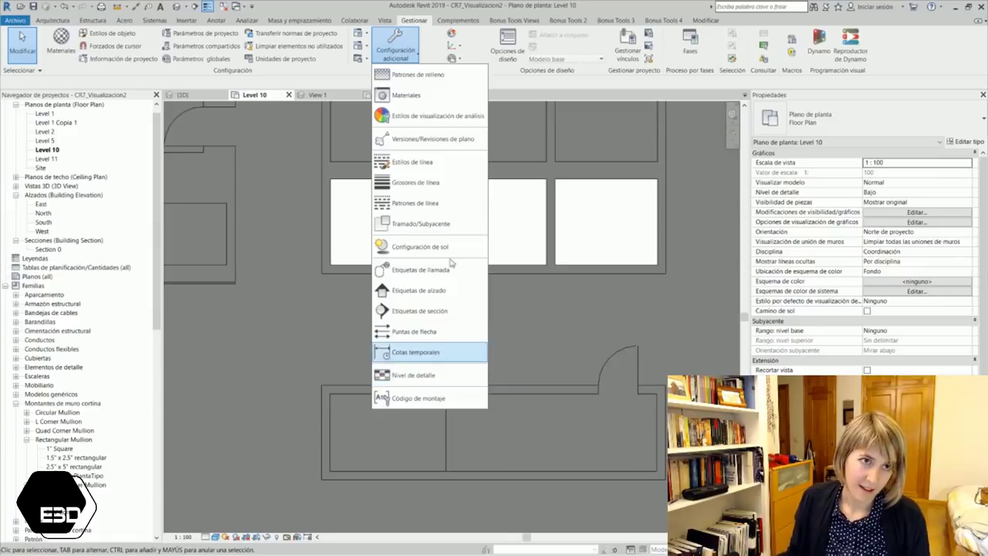
click(441, 375)
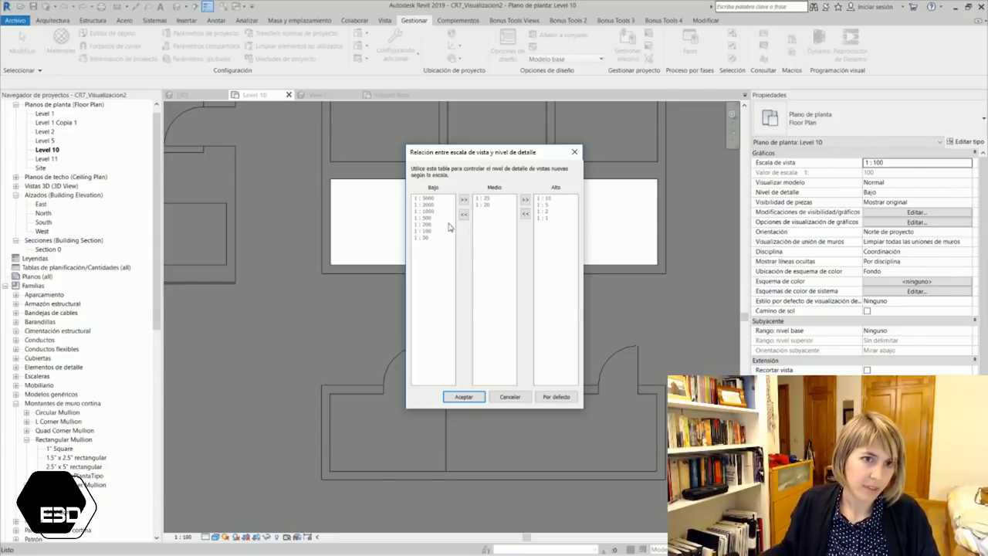
Close the scale-to-detail dialog and set the Level 10 plan's detail level to Medio.
click(575, 151)
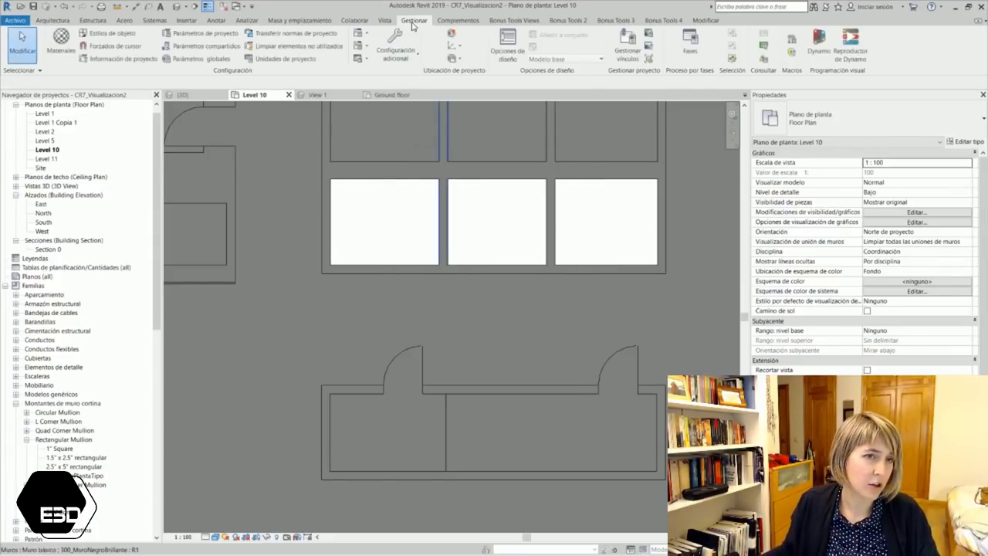
click(401, 53)
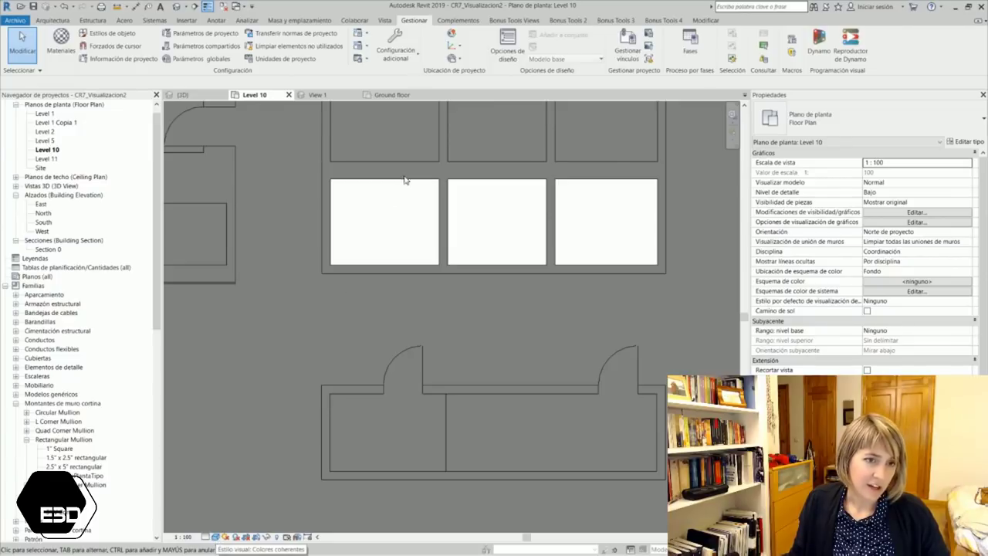
scroll(404, 179, down, 3)
scroll(394, 230, down, 3)
scroll(411, 182, down, 2)
scroll(423, 271, up, 1)
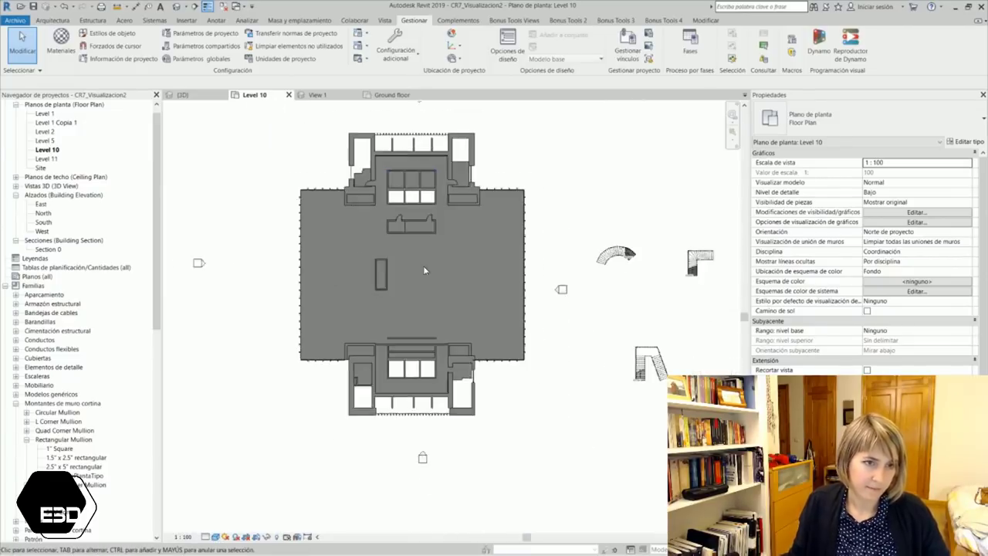
scroll(422, 270, up, 2)
scroll(326, 195, up, 1)
scroll(342, 232, down, 1)
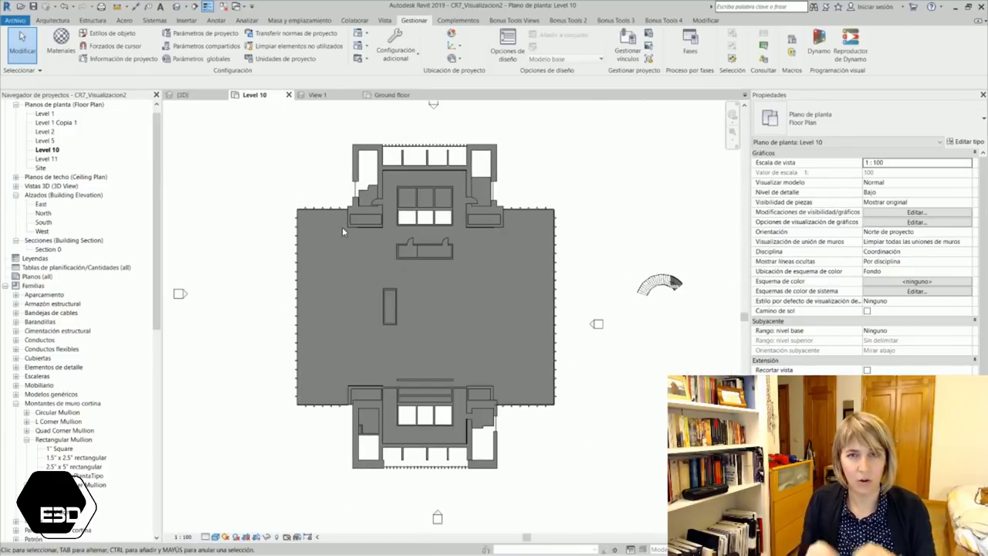
click(206, 537)
click(219, 515)
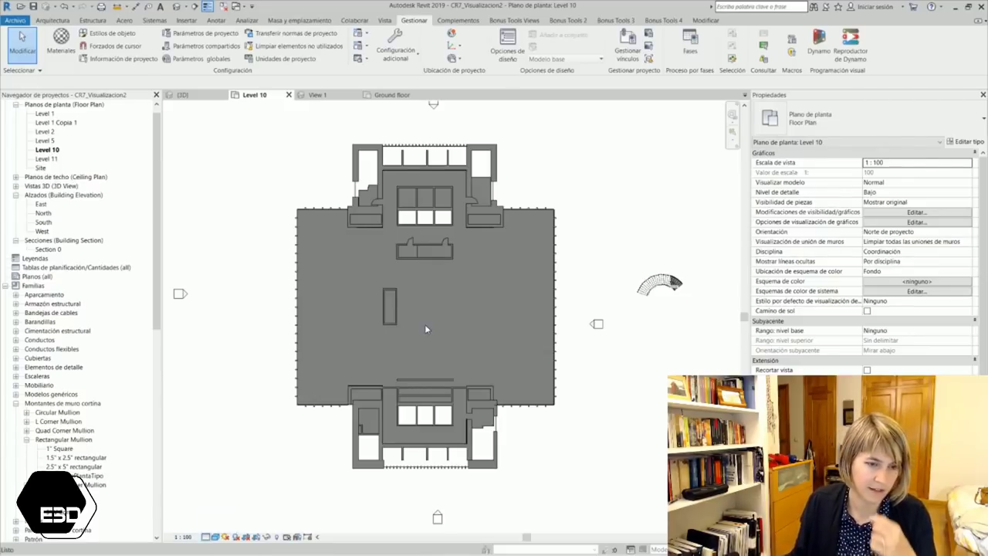
Try hidden line and shaded visual styles, then settle on Realista for the plan.
click(217, 537)
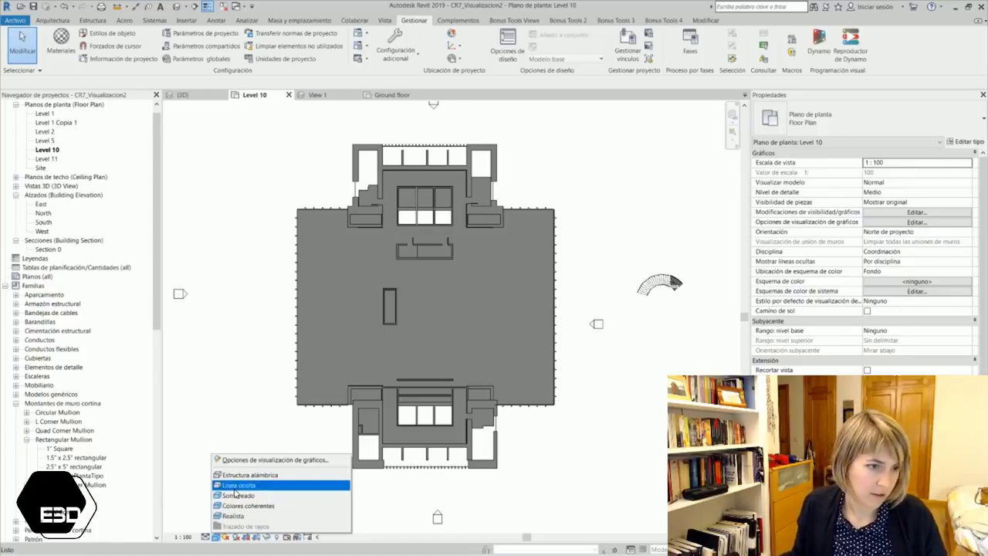
click(232, 484)
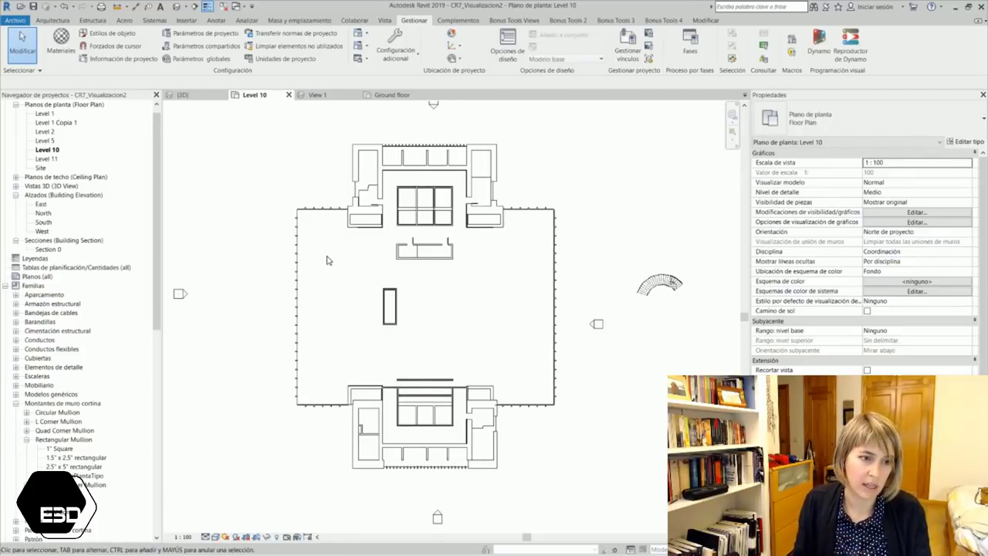
click(219, 536)
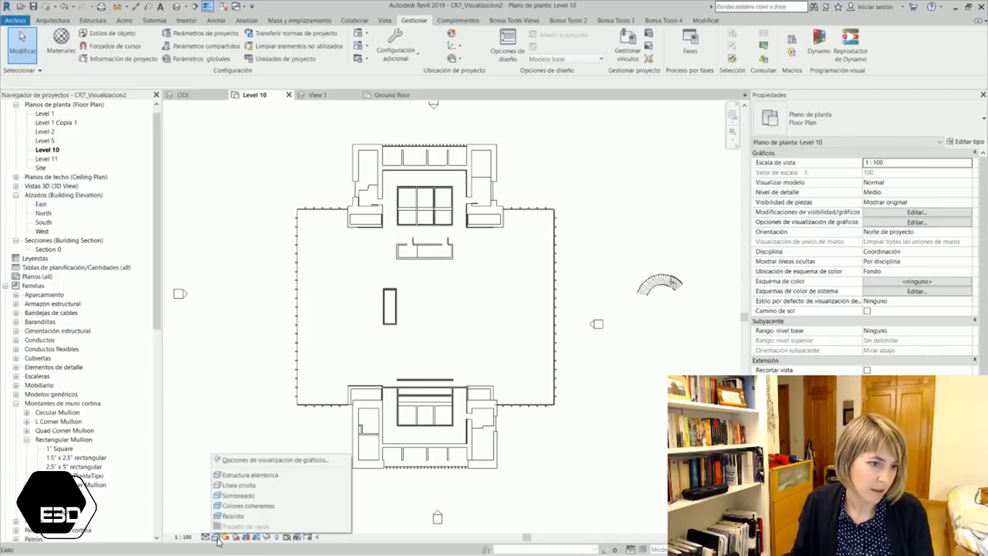
click(232, 494)
click(225, 536)
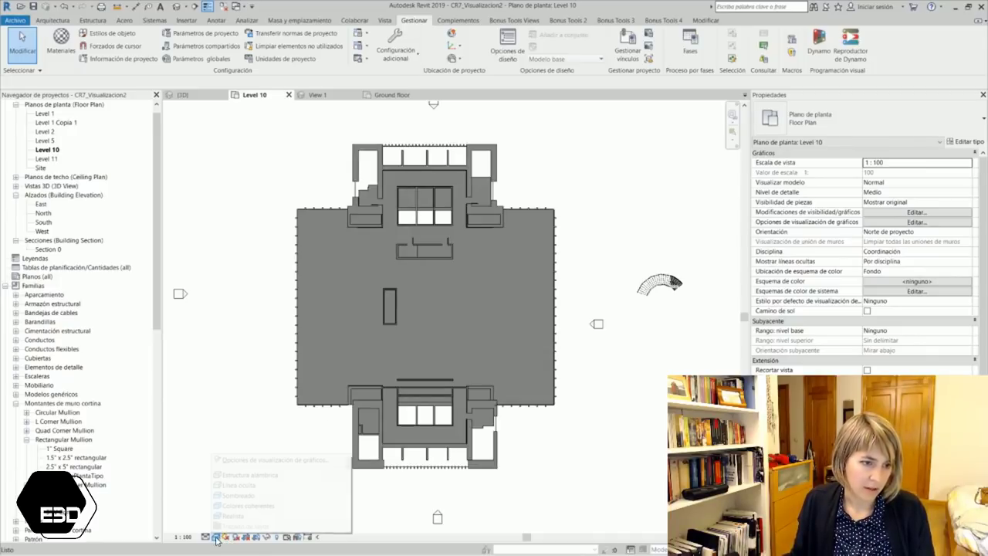
click(232, 508)
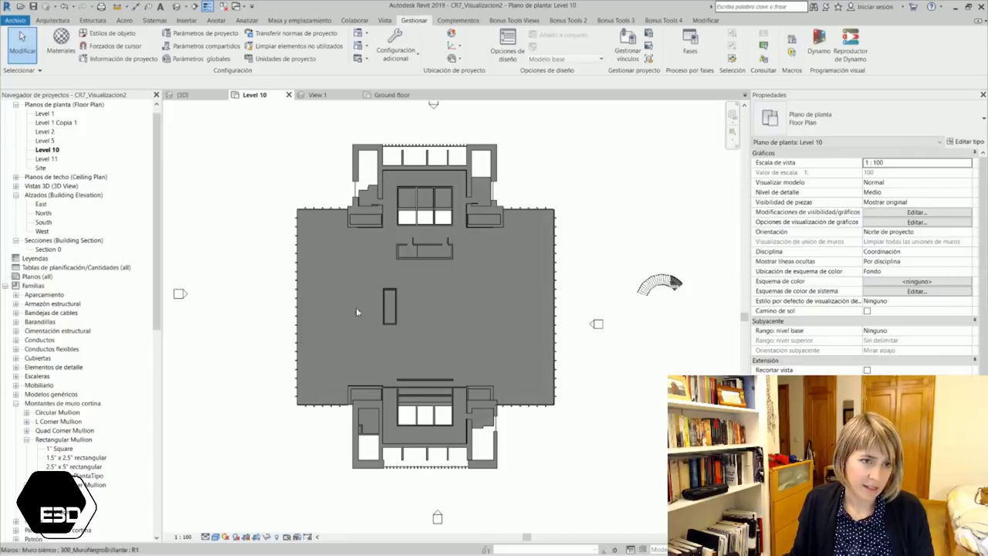
scroll(323, 256, up, 2)
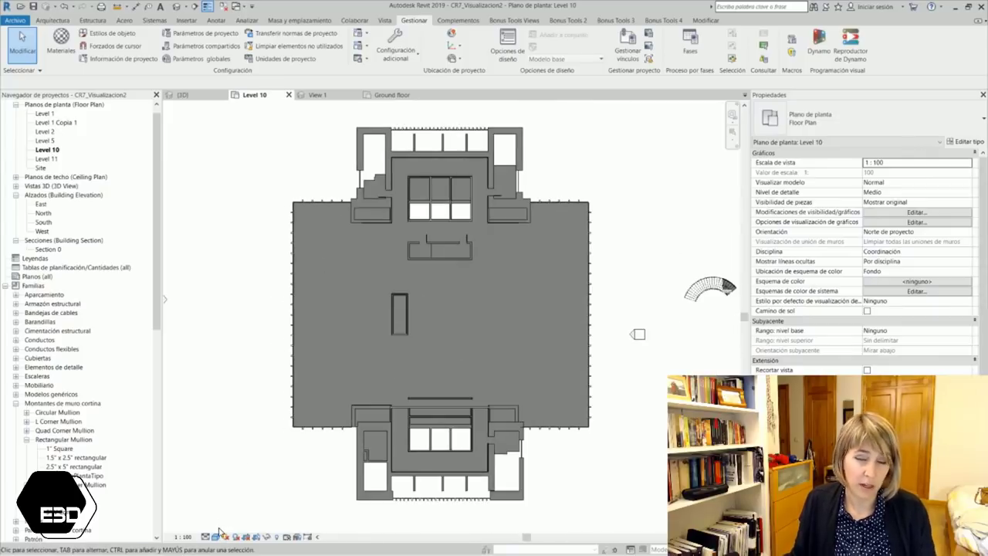
click(215, 536)
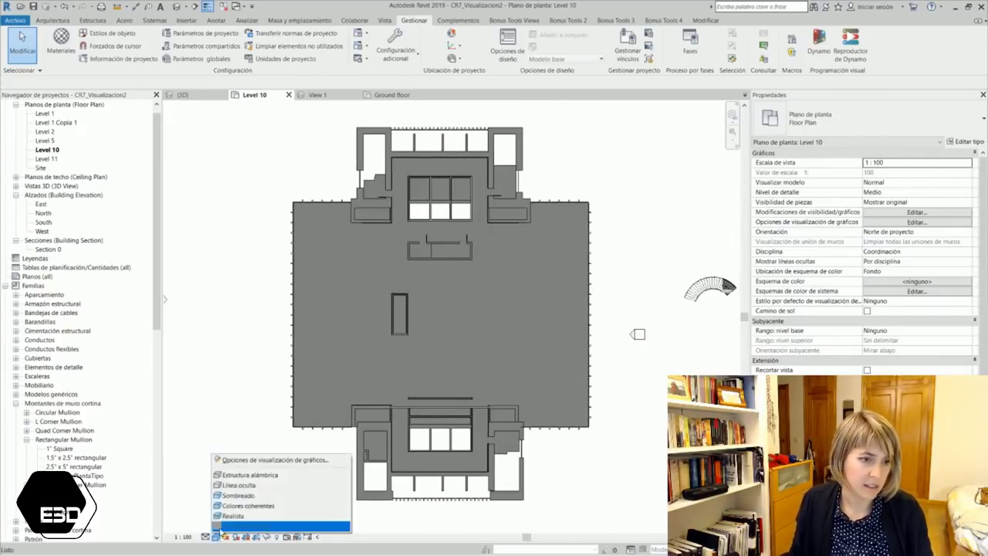
click(232, 516)
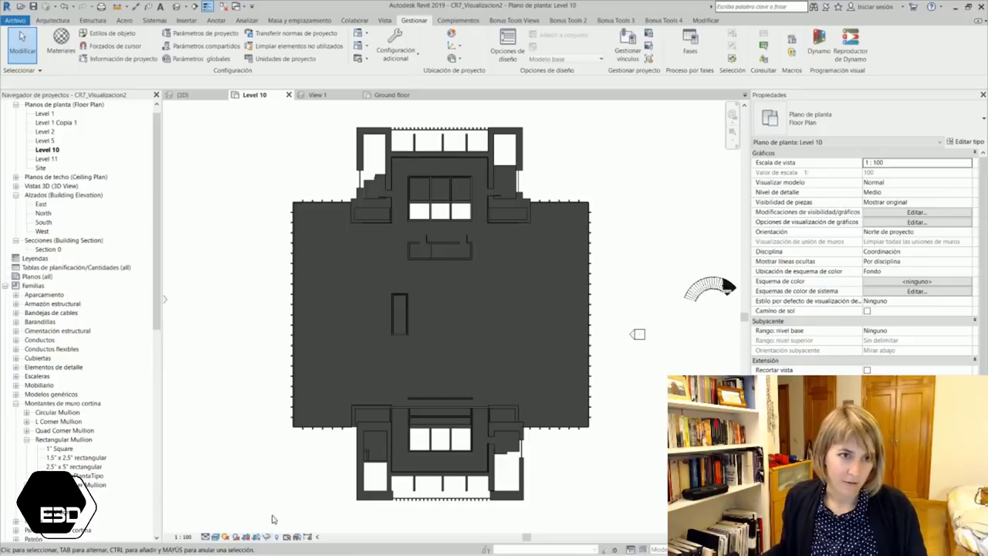
click(213, 537)
click(263, 498)
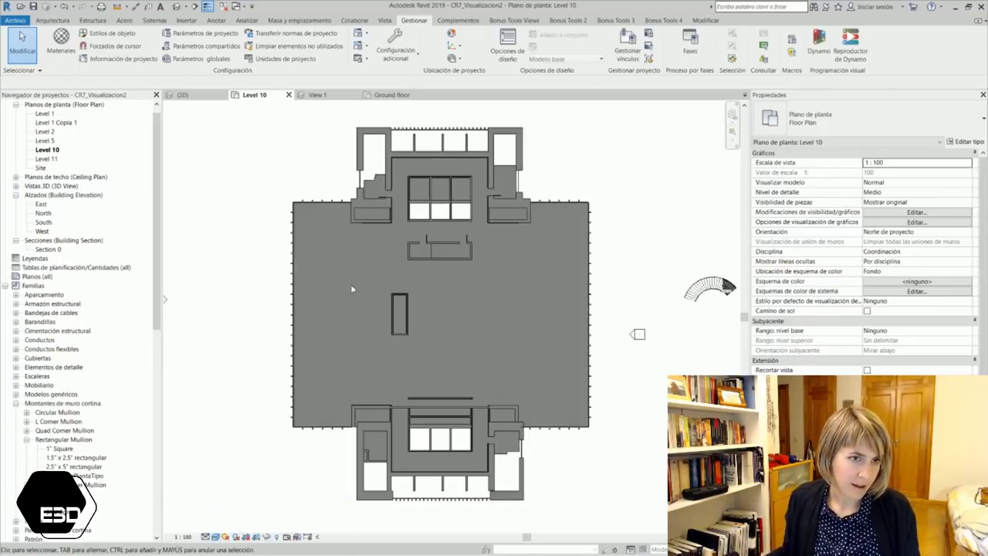
scroll(351, 288, up, 2)
scroll(386, 214, up, 1)
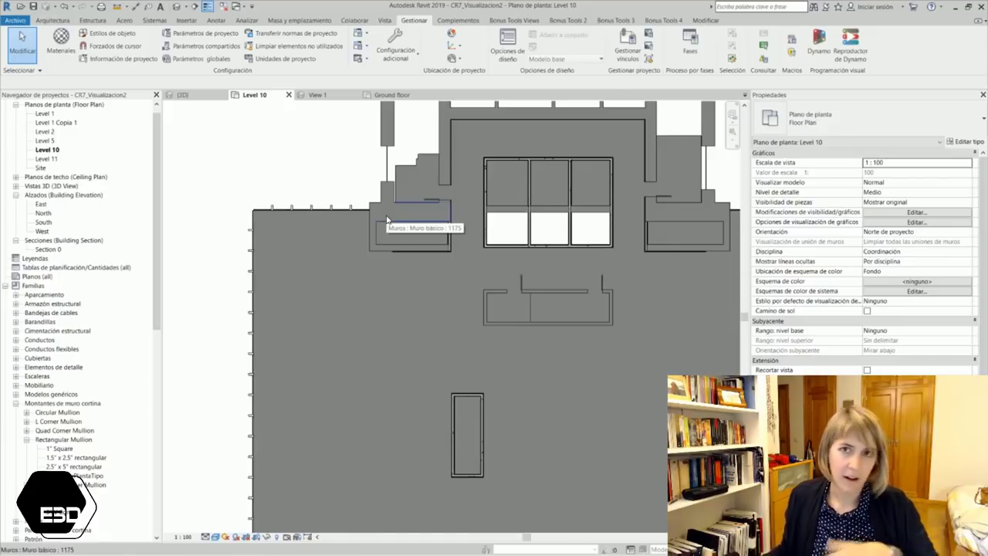
click(388, 219)
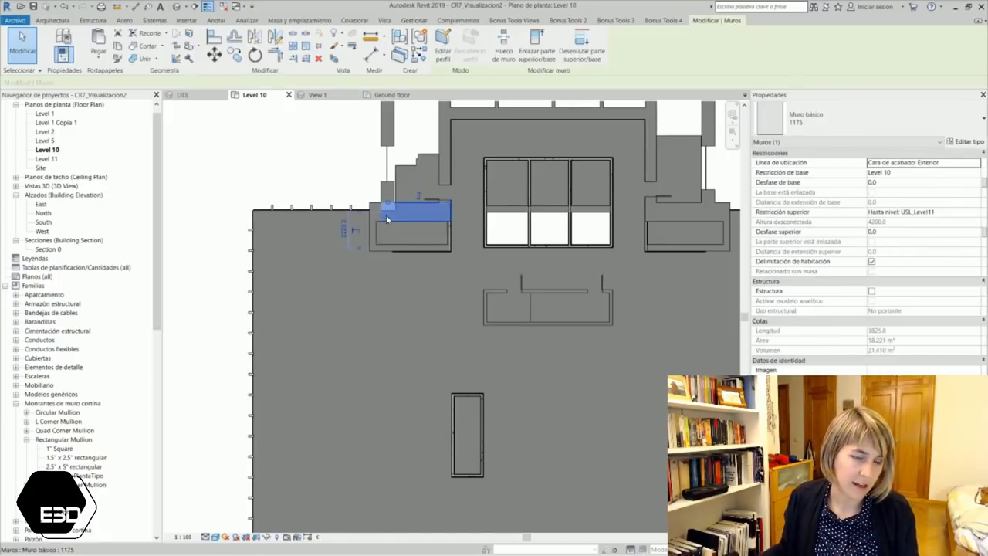
right_click(409, 220)
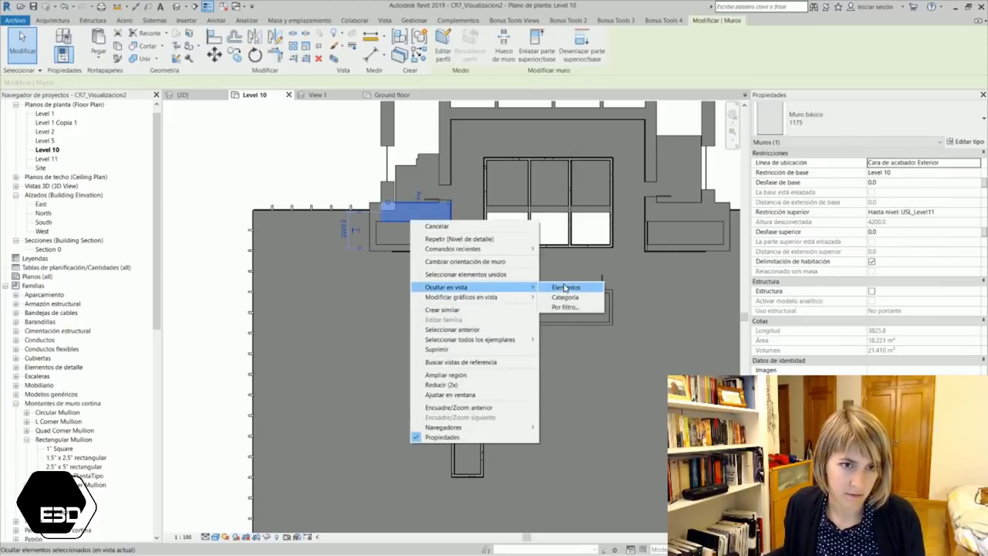
click(563, 285)
key(Escape)
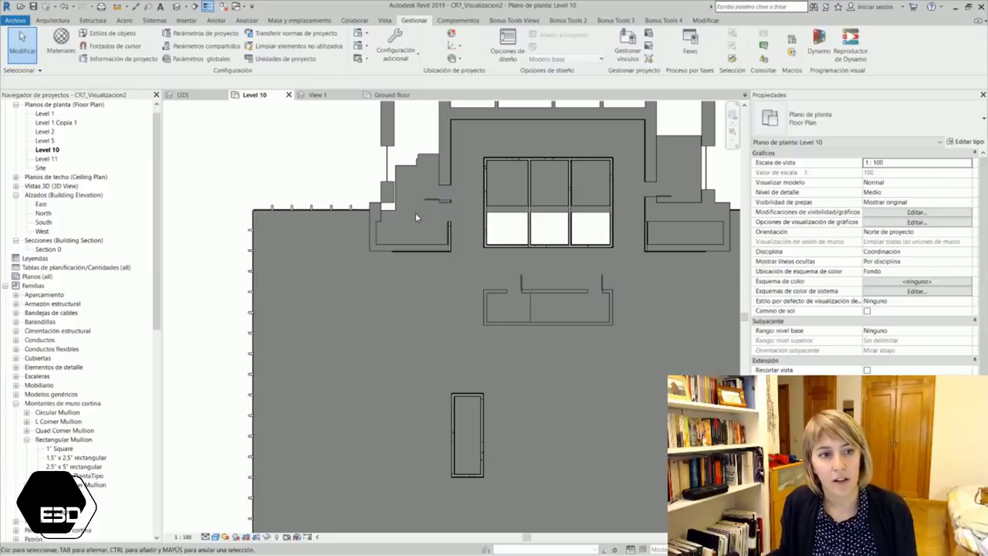
scroll(324, 160, down, 2)
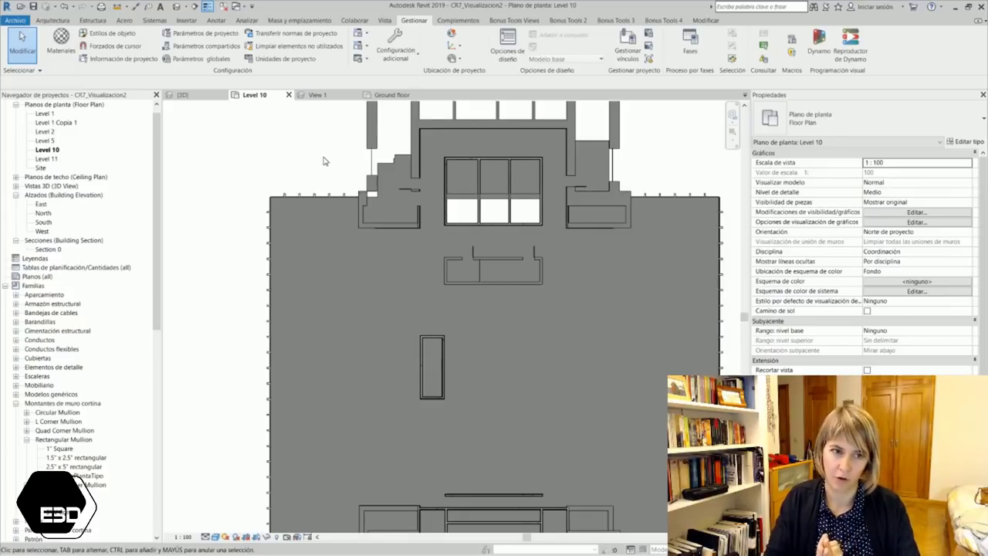
scroll(342, 170, down, 2)
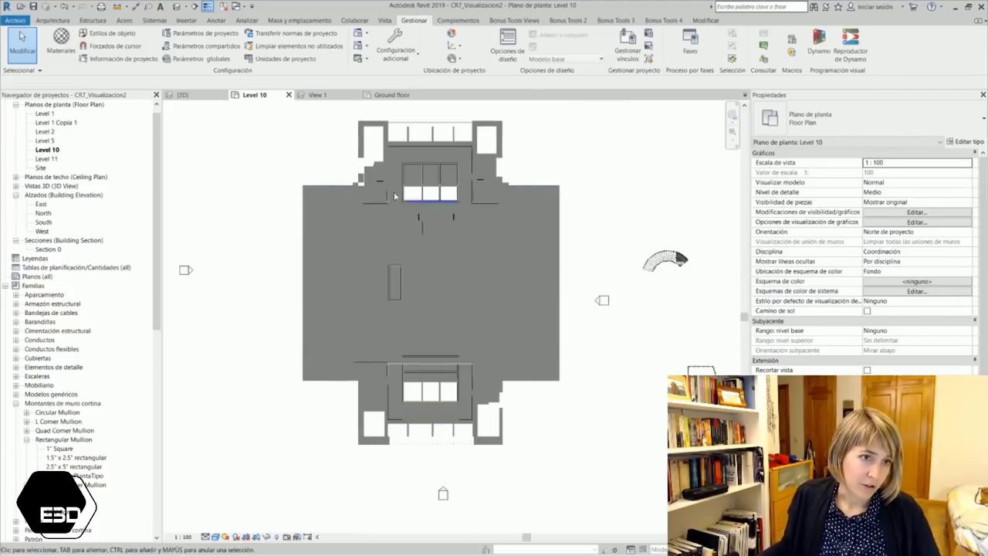
scroll(327, 165, up, 2)
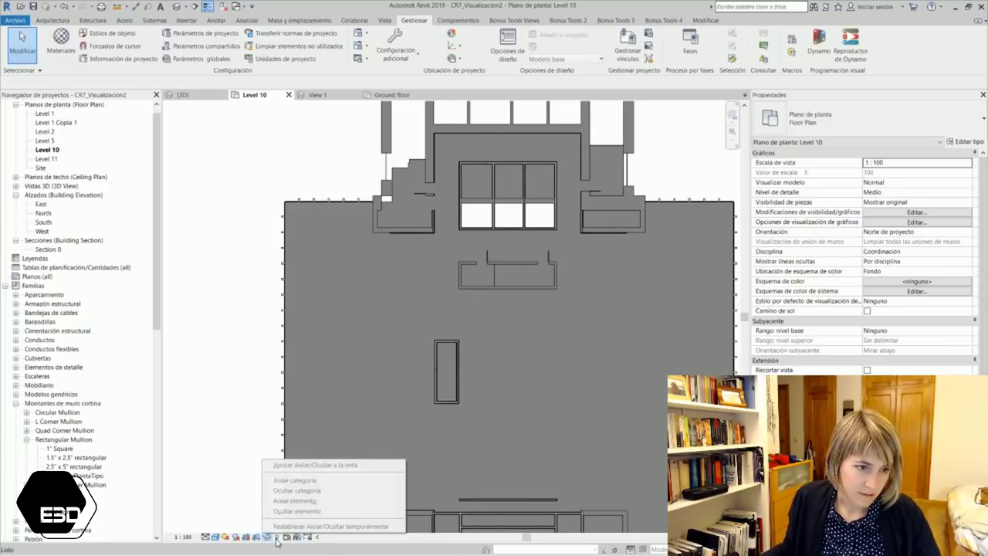
Unhide the small wall near the upper left via Reveal Hidden Elements, then exit reveal mode with RH.
click(278, 538)
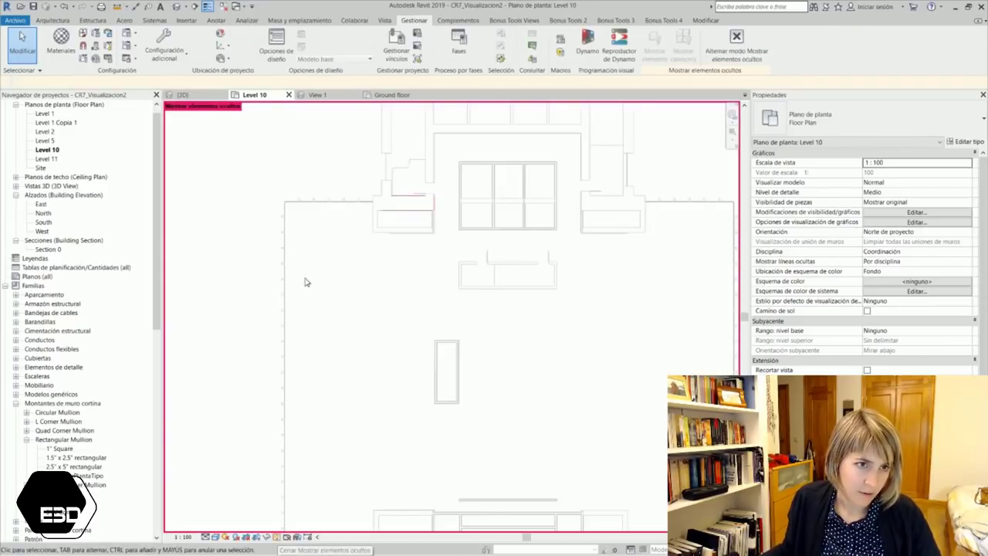
scroll(306, 280, down, 1)
click(382, 225)
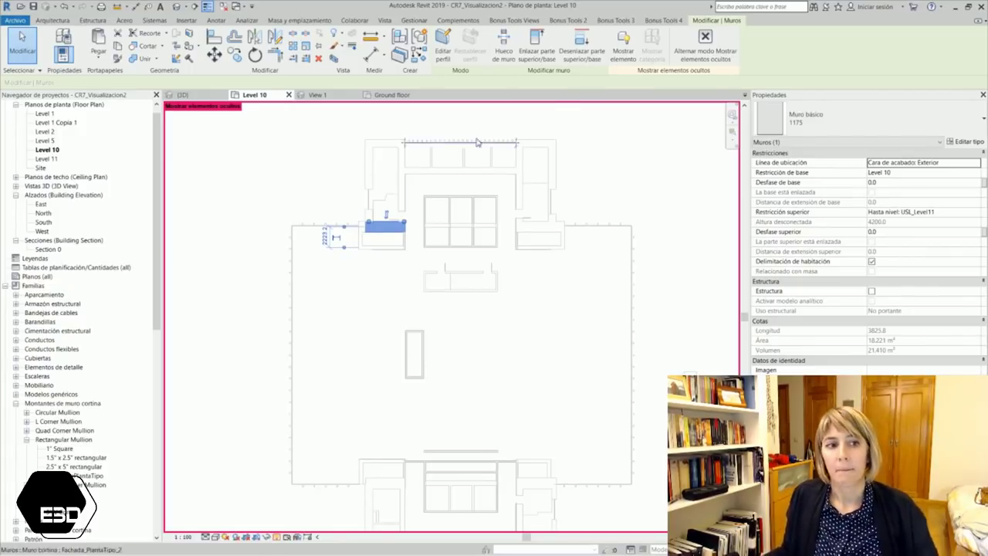
click(631, 53)
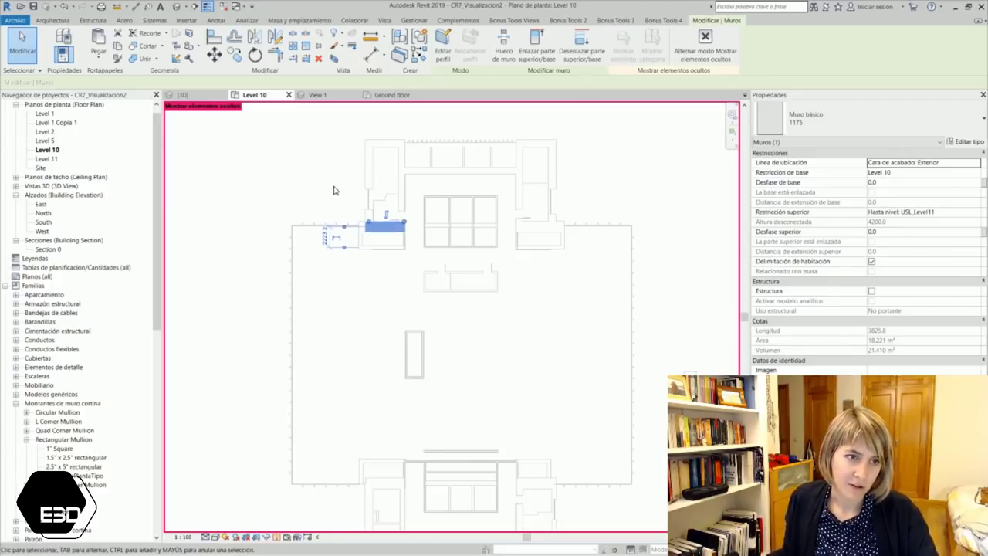
click(309, 231)
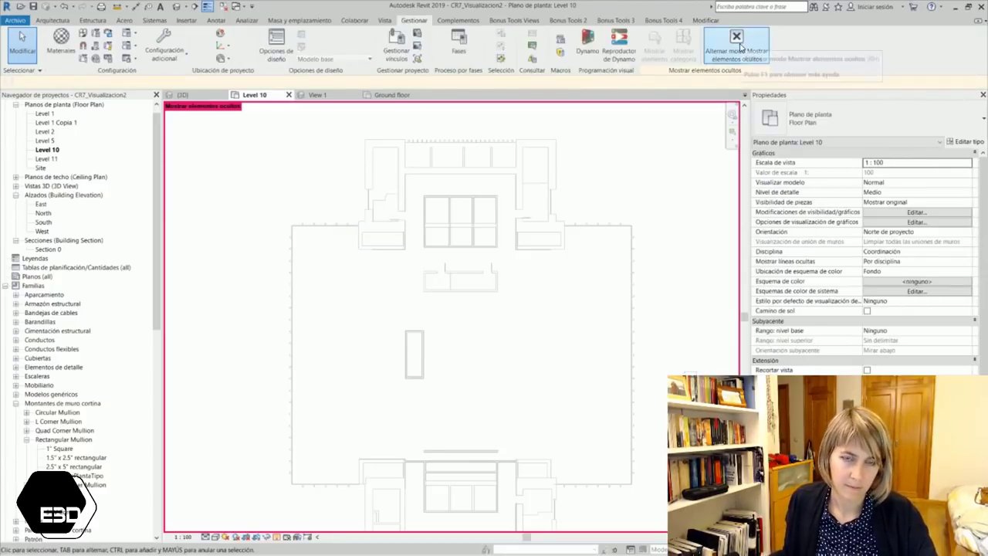
key(r)
key(h)
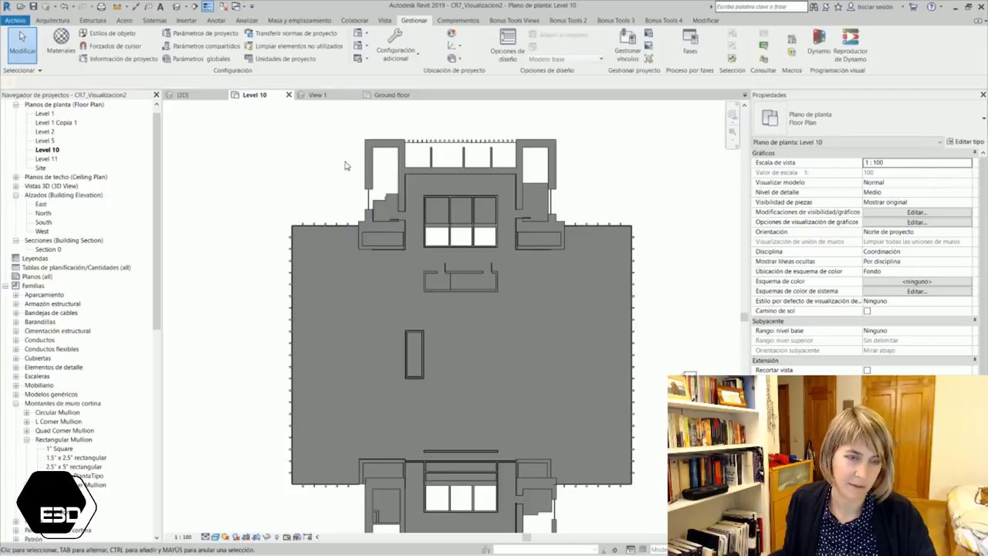
scroll(359, 197, down, 2)
scroll(384, 268, up, 1)
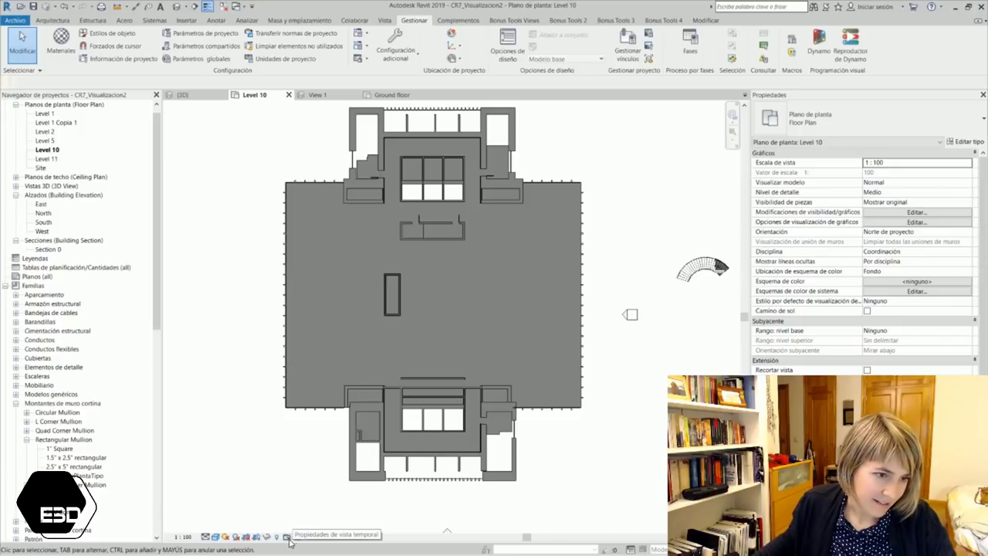
click(287, 539)
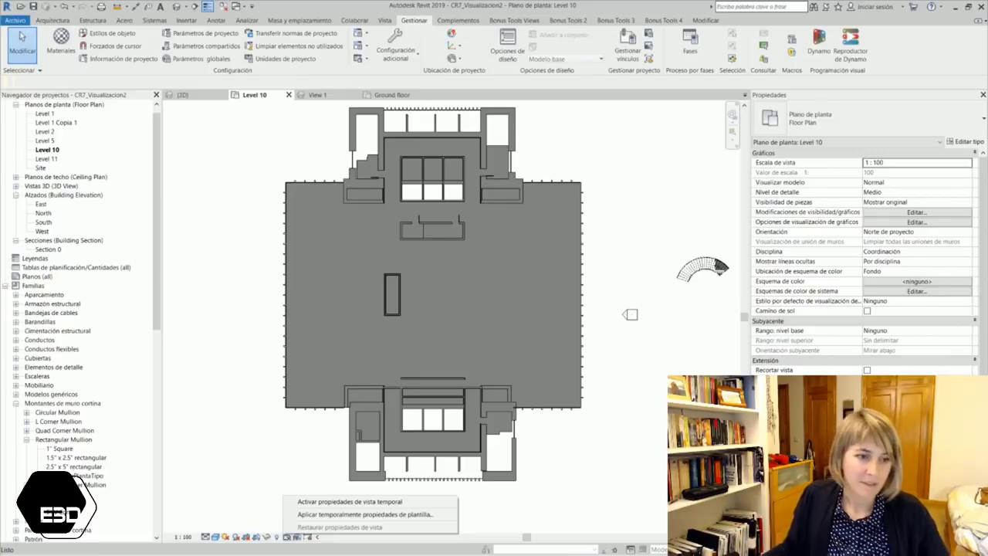
click(185, 377)
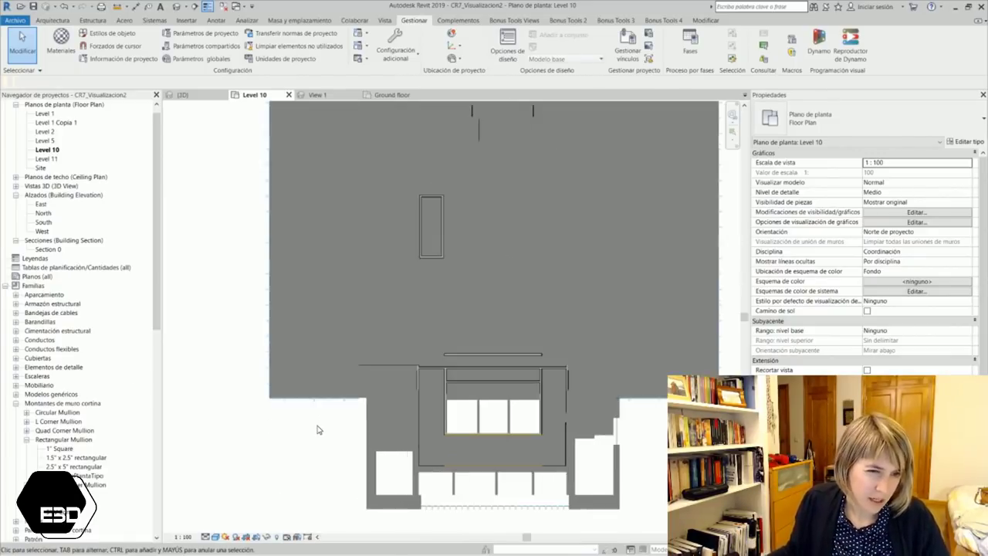
scroll(308, 430, up, 3)
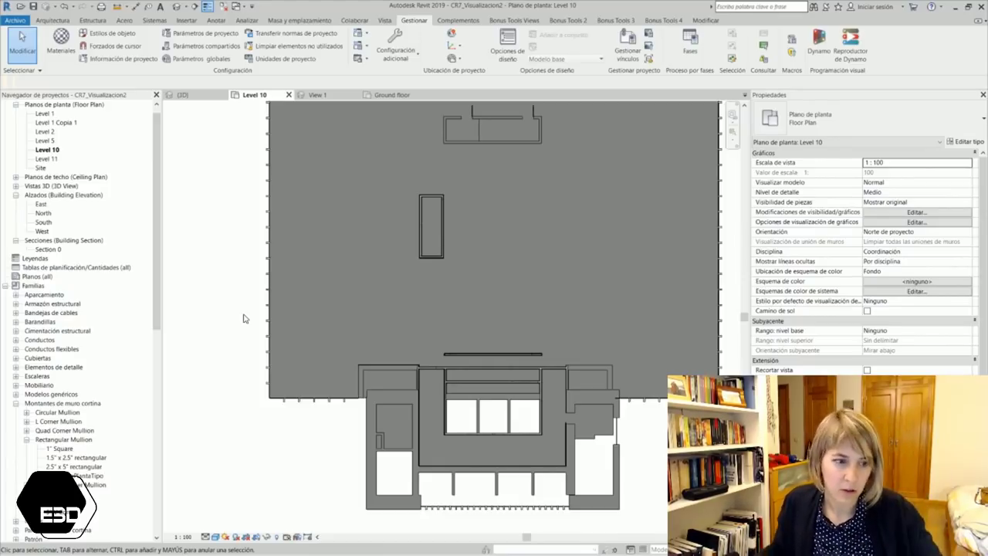
click(288, 537)
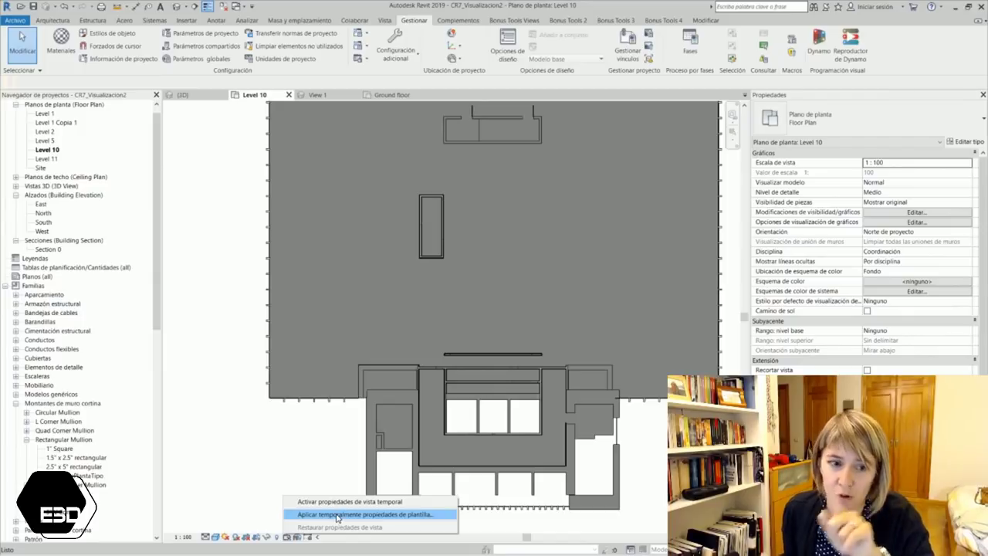
Dismiss the temporary view properties menu and open Visibility/Graphics Overrides for Level 10 with VV.
click(220, 506)
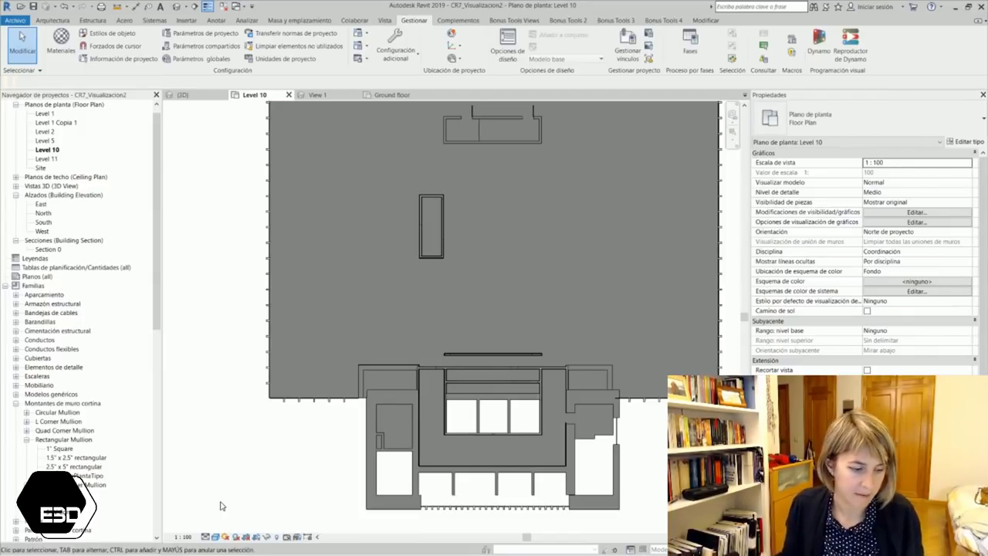
scroll(440, 412, down, 2)
scroll(441, 412, down, 2)
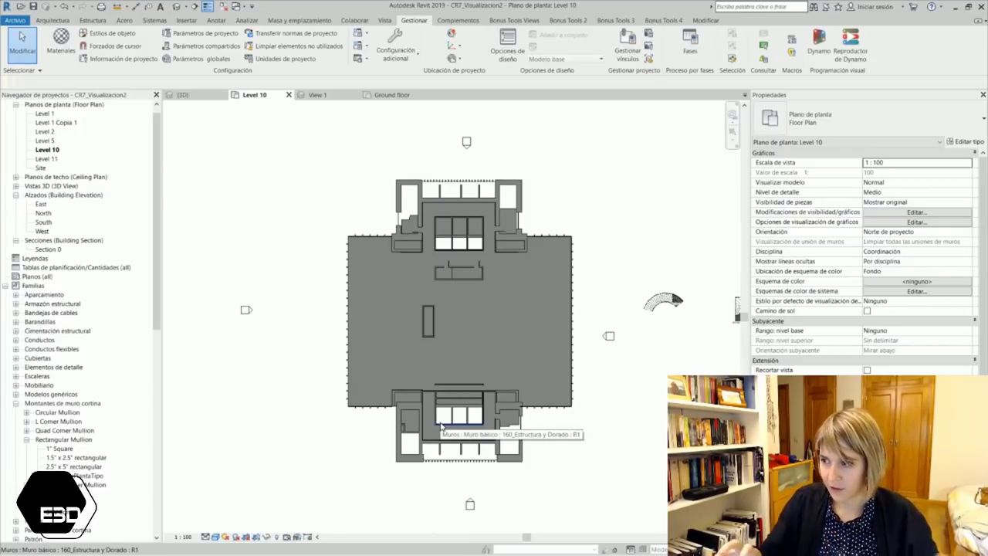
scroll(464, 347, up, 1)
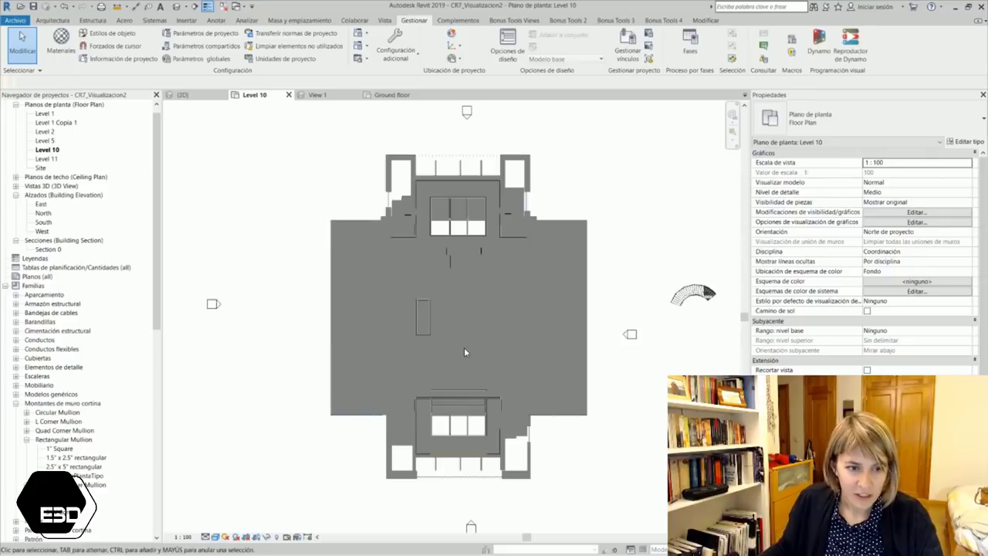
scroll(463, 347, up, 1)
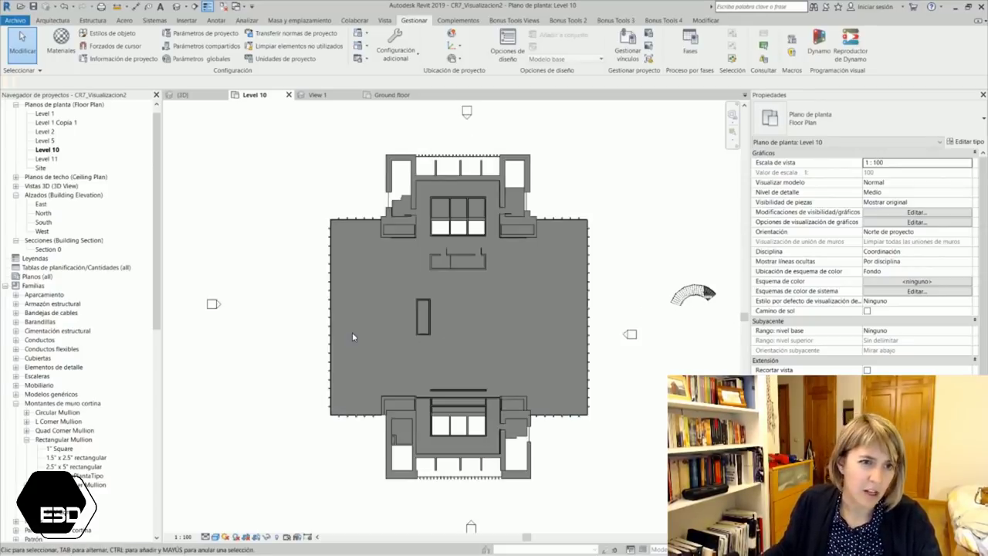
scroll(352, 332, up, 1)
scroll(351, 332, up, 1)
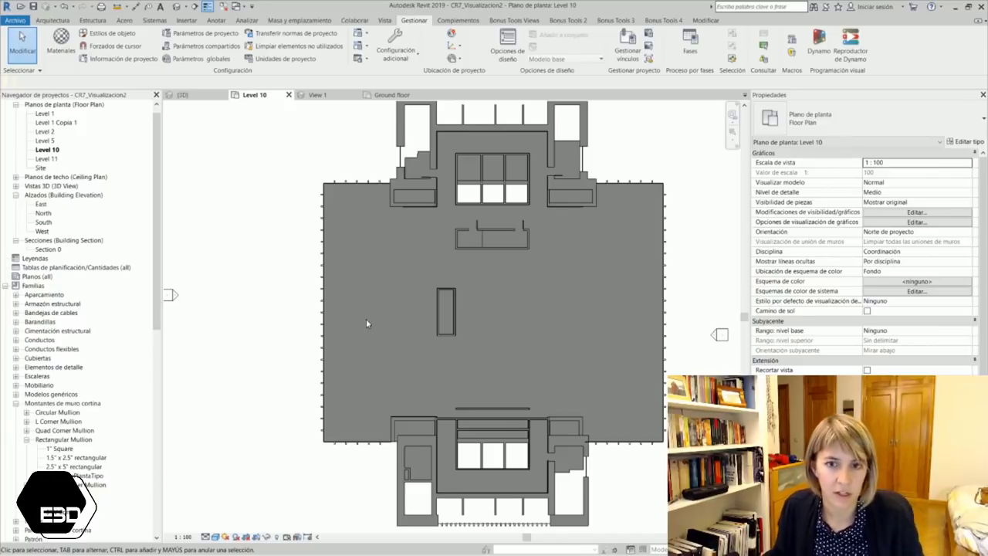
scroll(368, 296, down, 1)
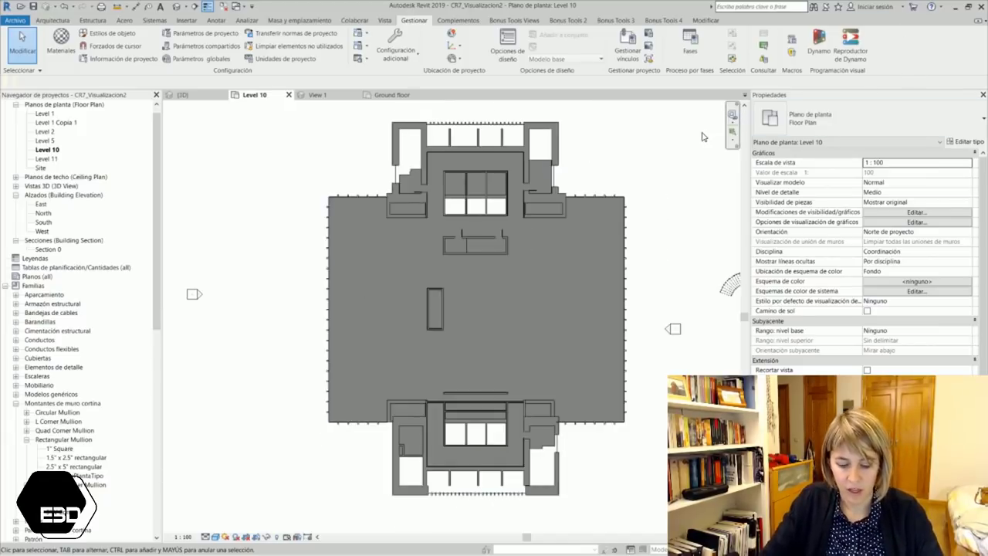
key(v)
key(v)
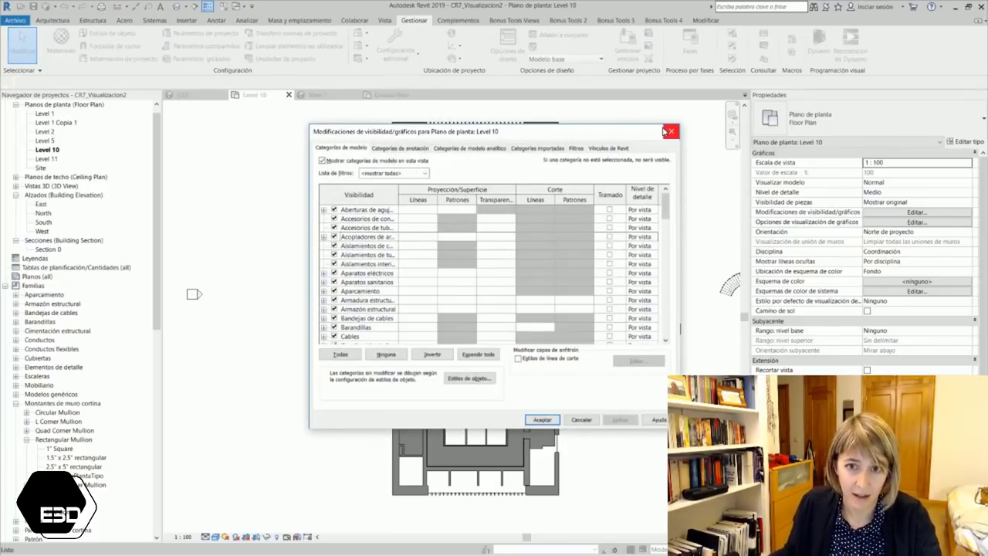
Switch between the Visibility/Graphics Overrides and Graphic Display Options dialogs, ending with overrides open.
click(669, 132)
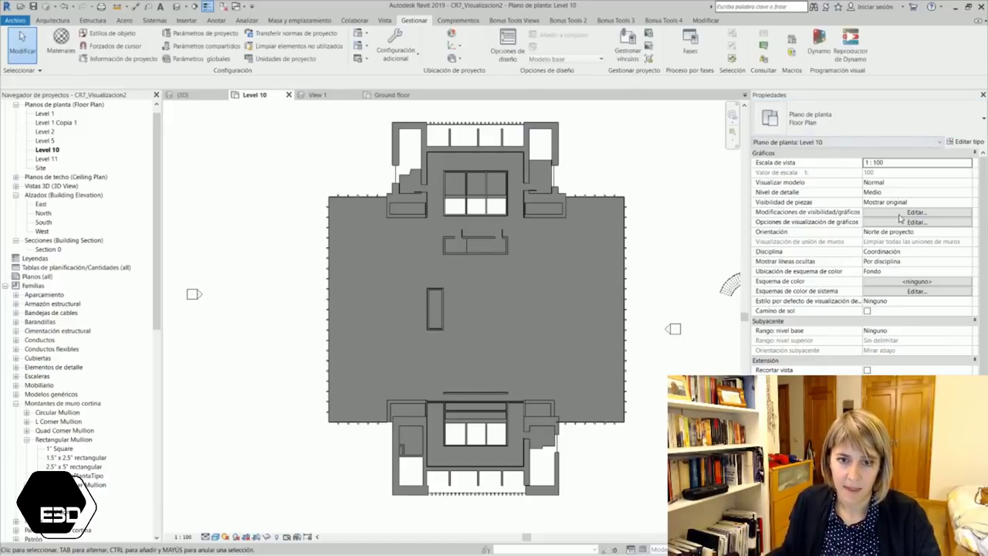
click(883, 213)
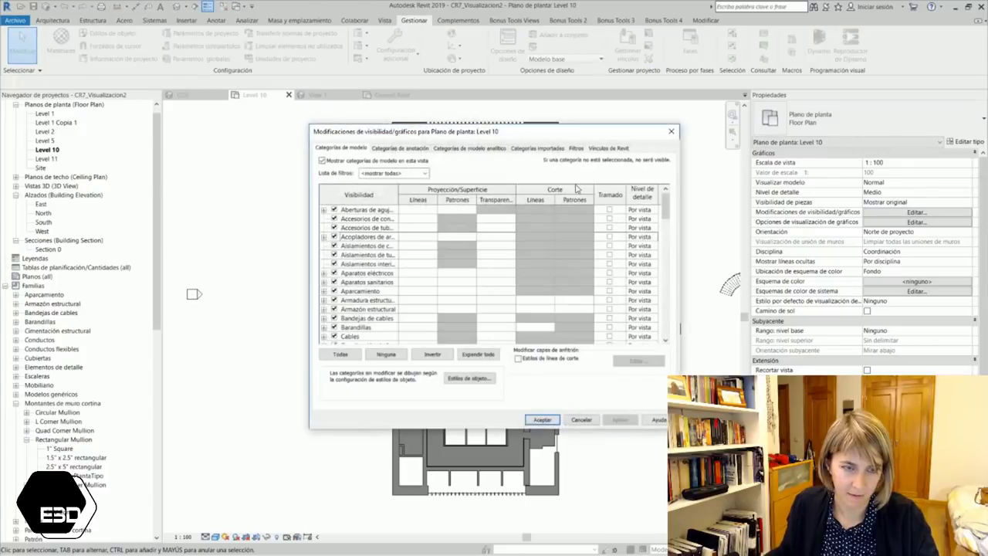
click(670, 132)
click(935, 222)
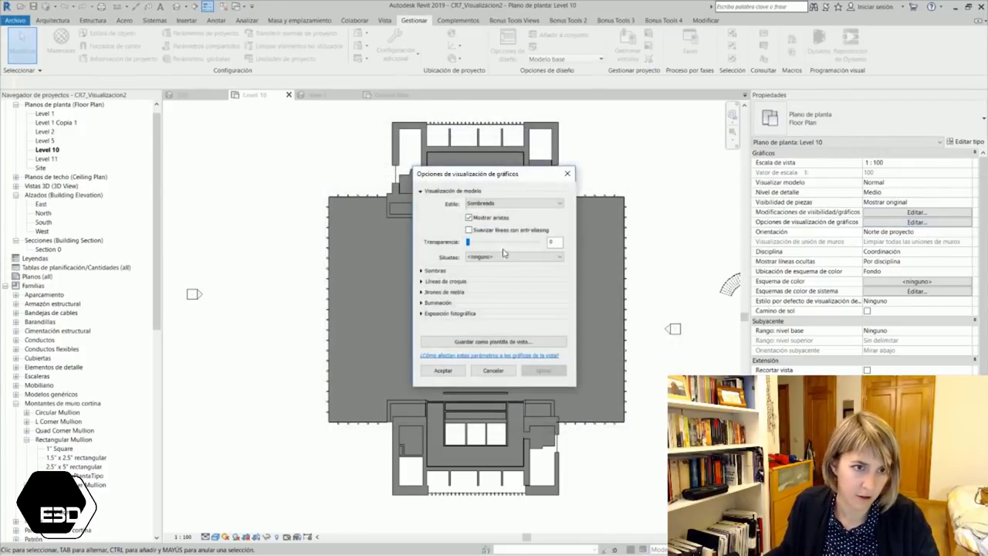
click(567, 173)
click(929, 215)
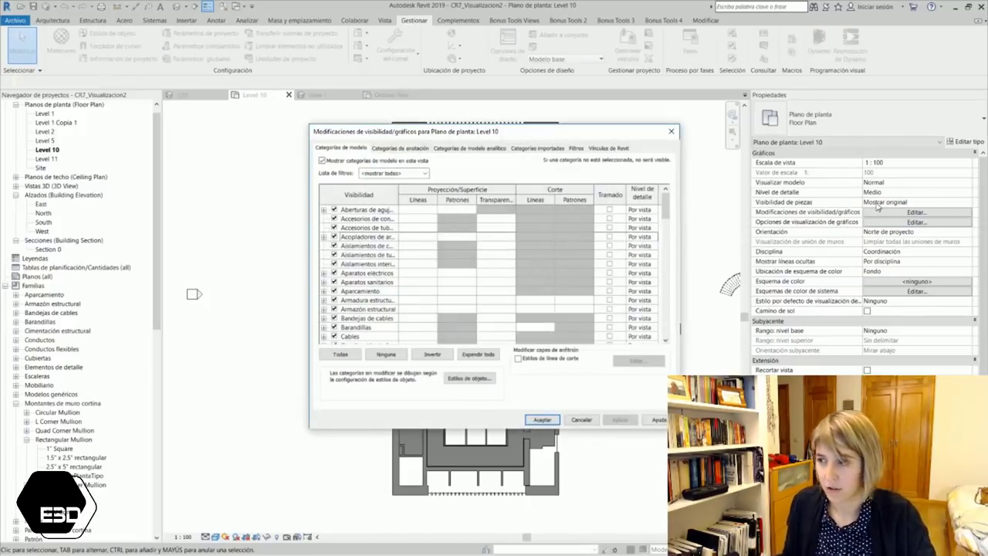
click(671, 132)
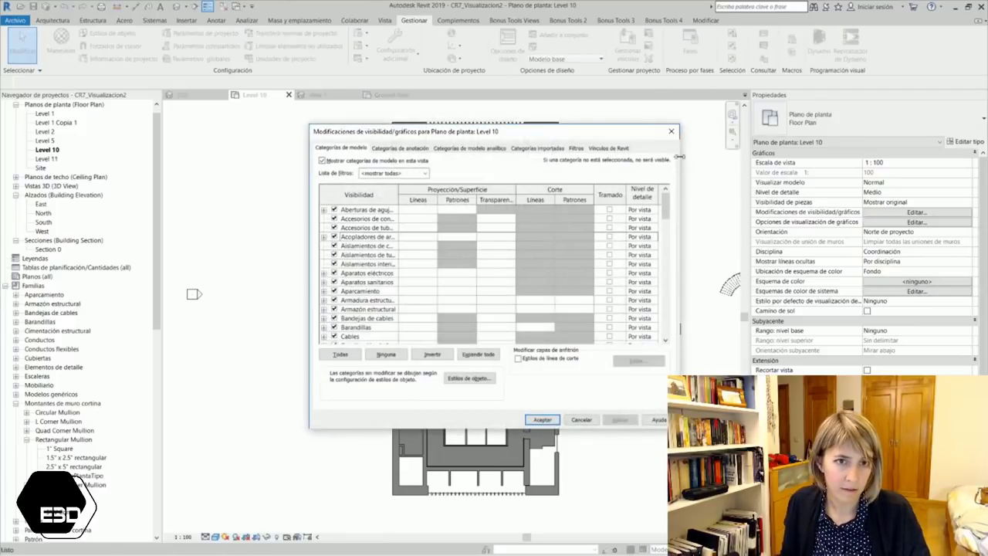
click(671, 132)
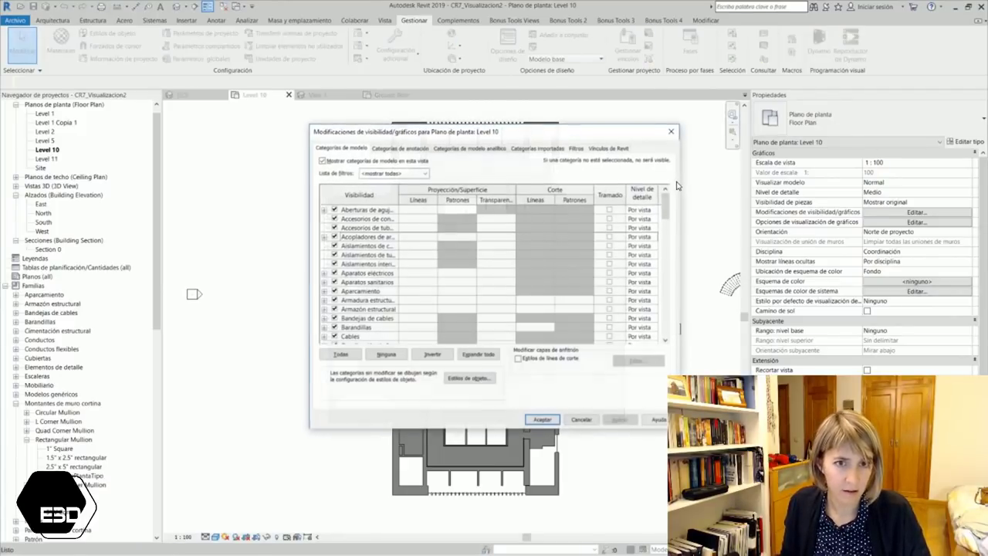
click(671, 133)
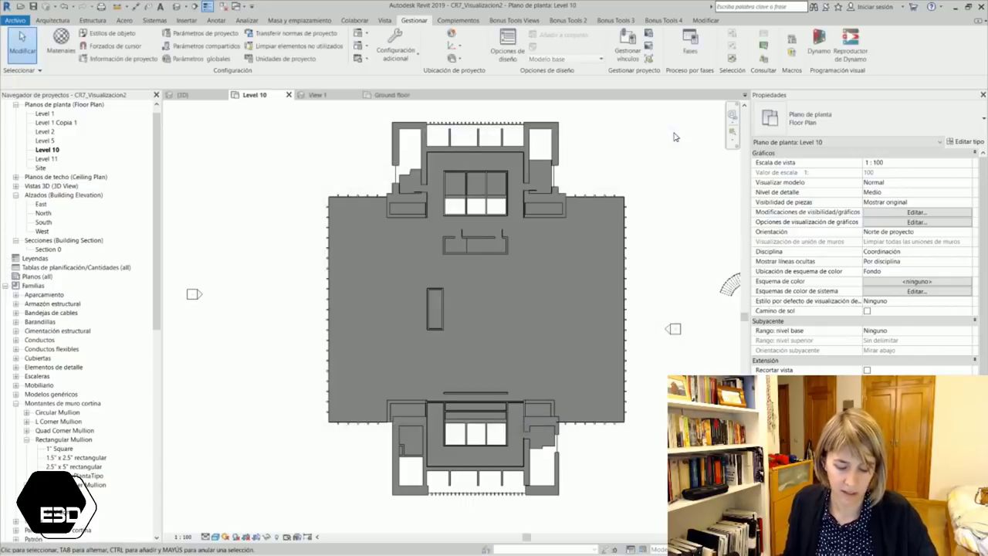
click(916, 212)
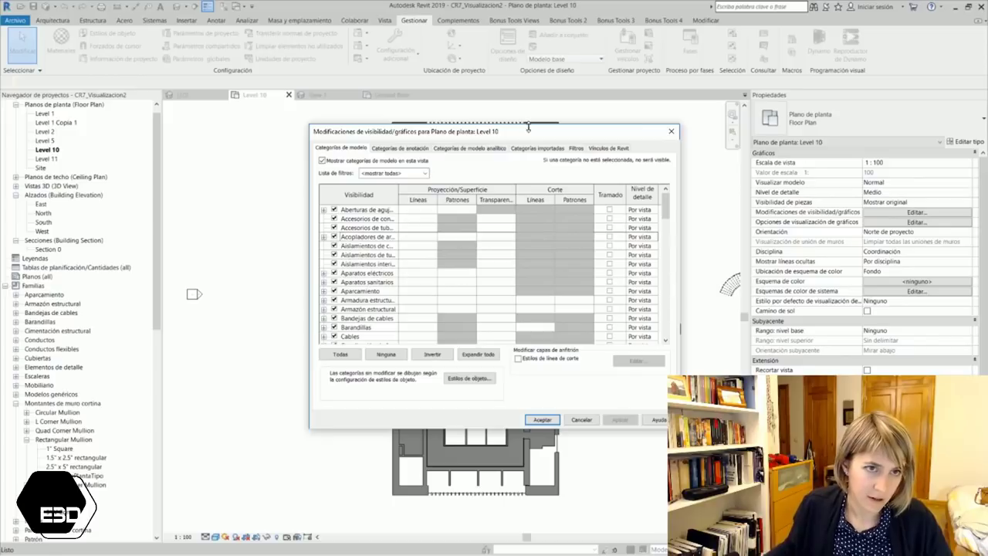
Reposition the overrides window and scroll through the full model category list.
drag(531, 129, 376, 67)
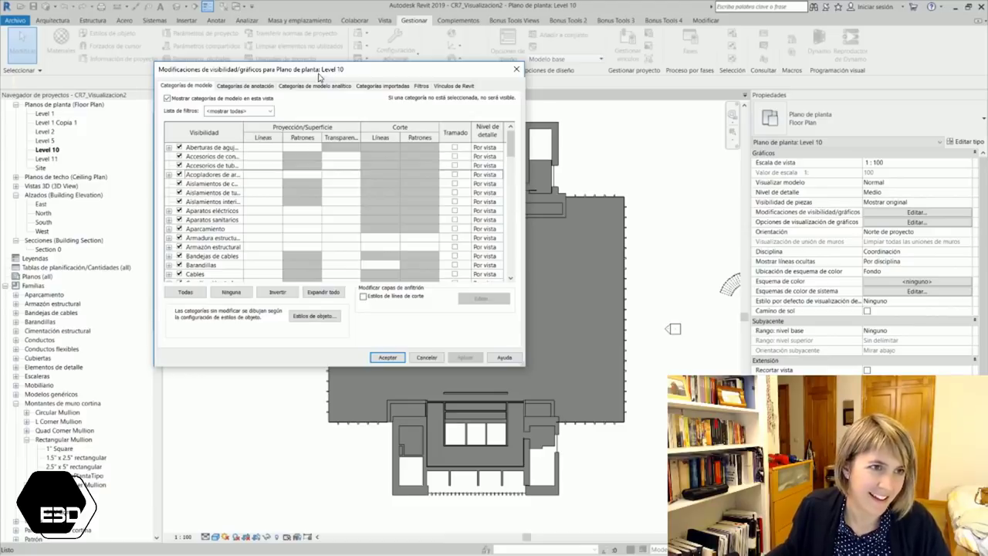
mouse_move(323, 69)
mouse_down()
mouse_move(379, 158)
mouse_move(522, 129)
mouse_up()
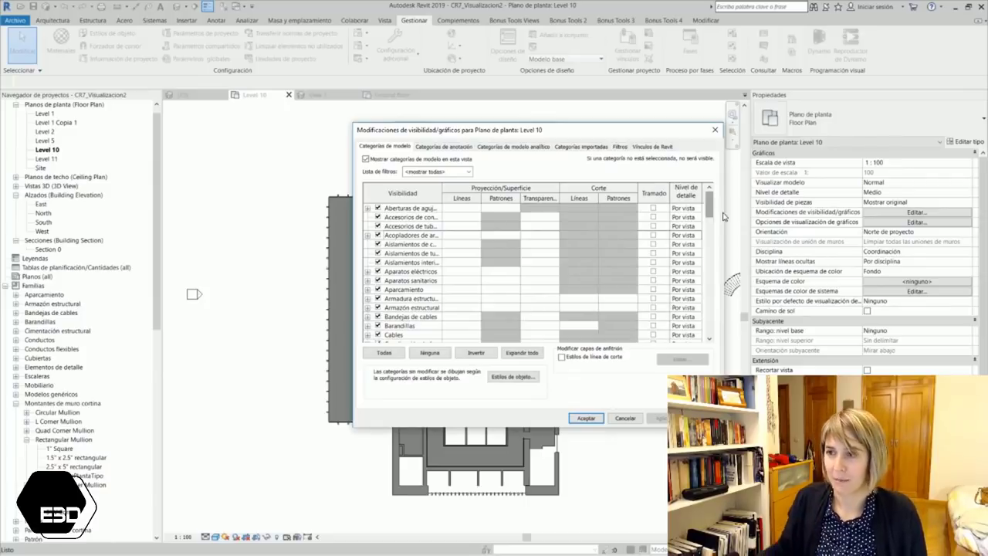
drag(459, 134, 298, 102)
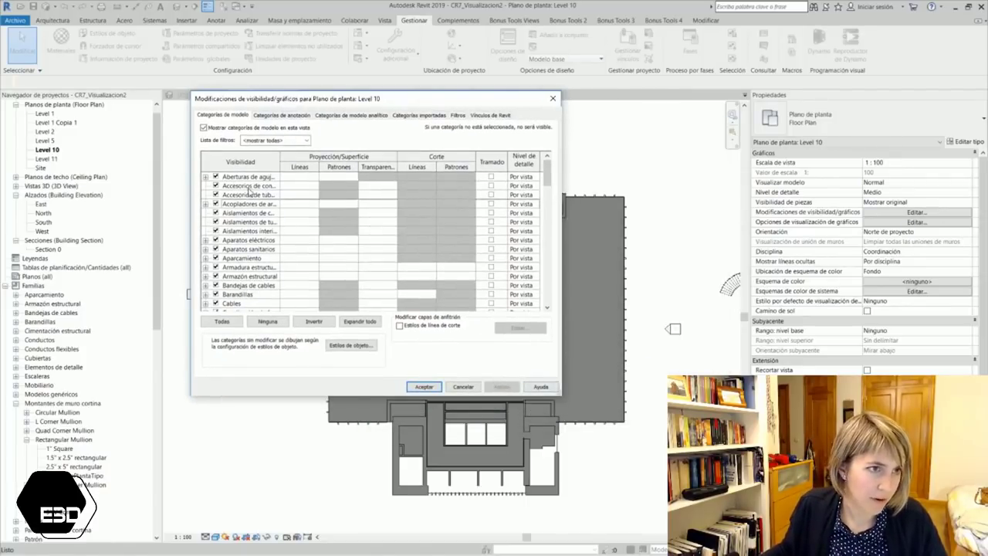
scroll(241, 207, down, 2)
scroll(240, 209, down, 2)
scroll(241, 209, down, 2)
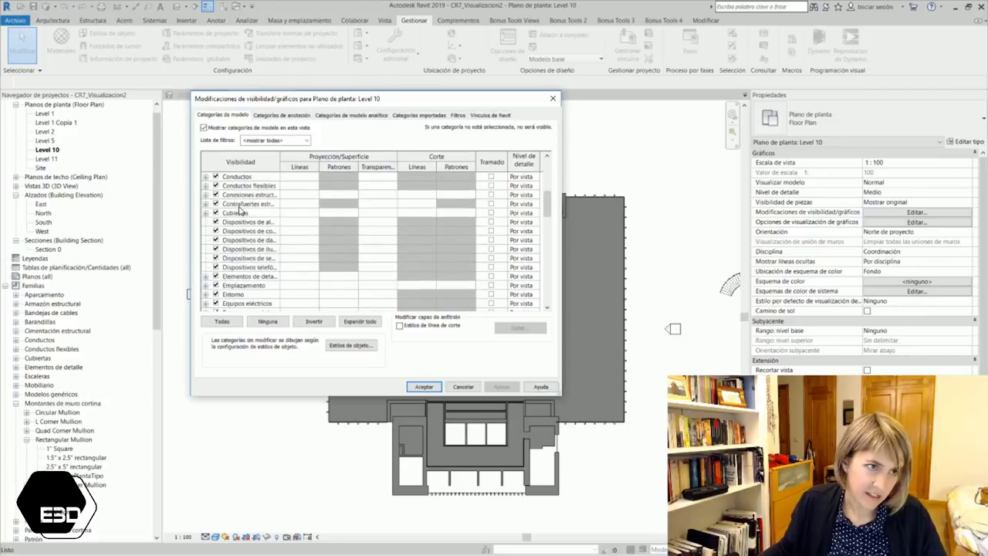
scroll(240, 209, down, 2)
scroll(240, 210, down, 2)
scroll(240, 209, down, 2)
scroll(240, 209, down, 2)
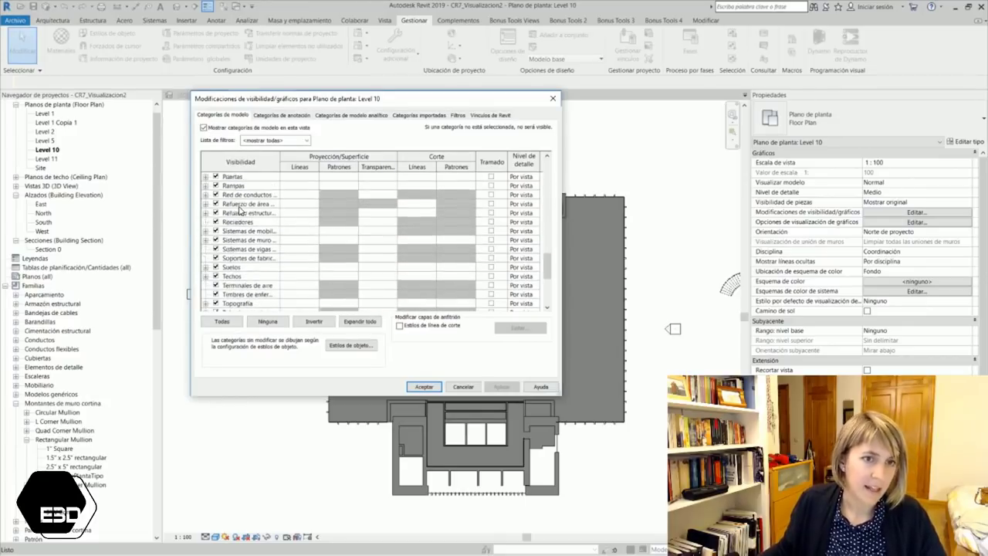
scroll(240, 209, down, 2)
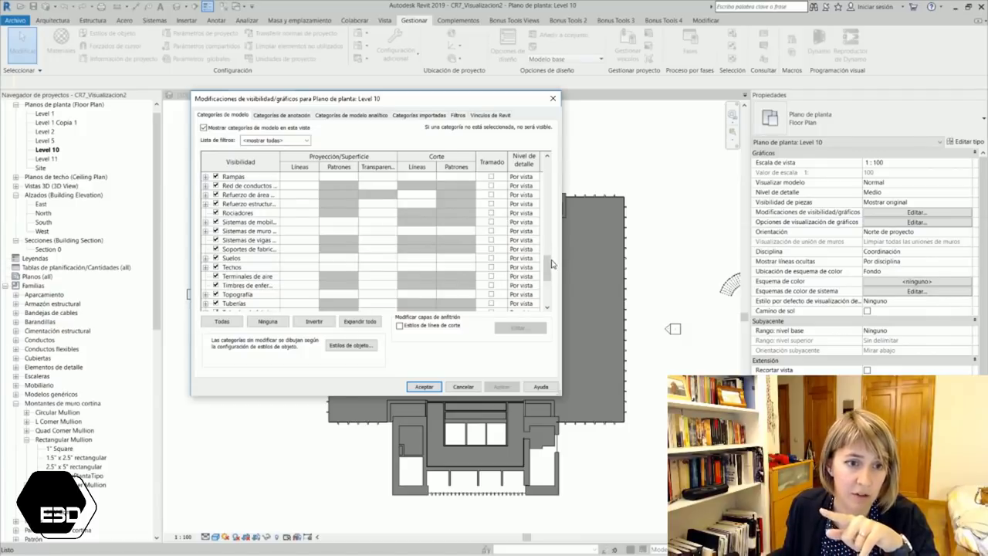
drag(548, 263, 546, 174)
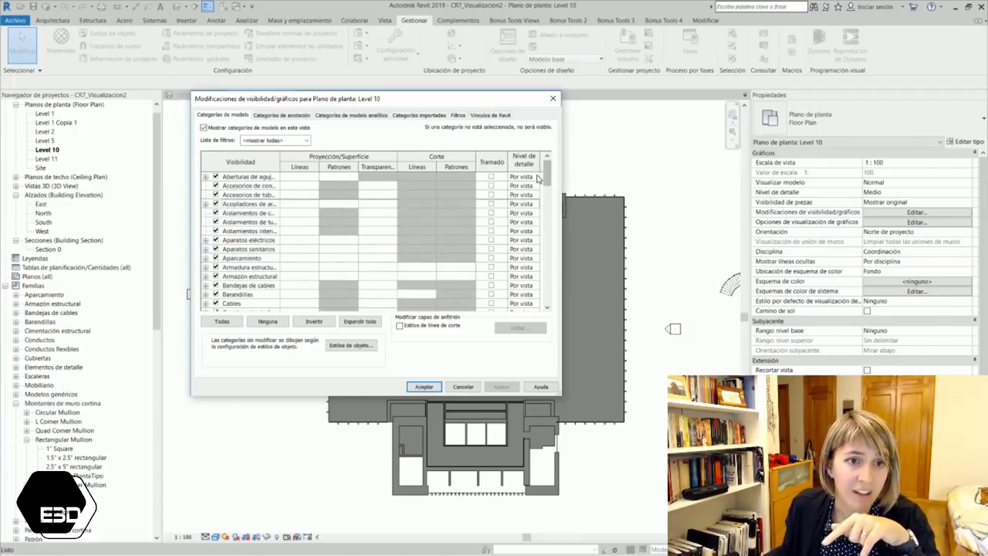
Check the first category's Detail Level dropdown without changing it, then close the dialog.
click(538, 177)
click(538, 177)
click(538, 177)
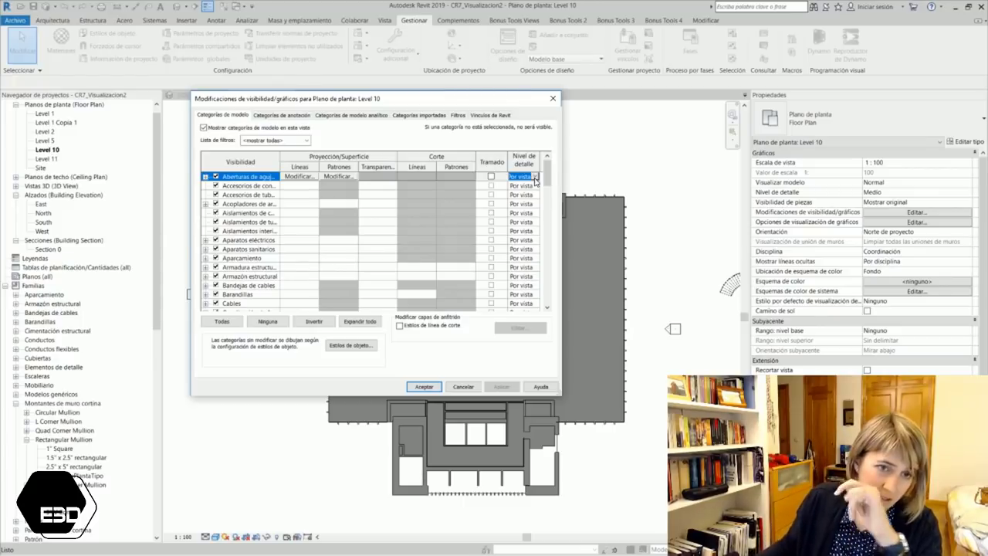
drag(547, 169, 548, 212)
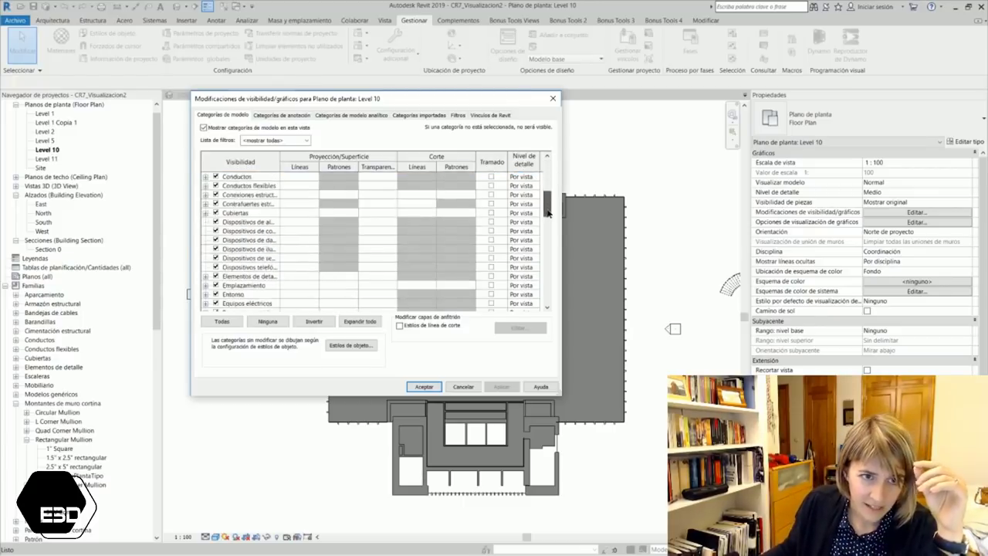
click(552, 98)
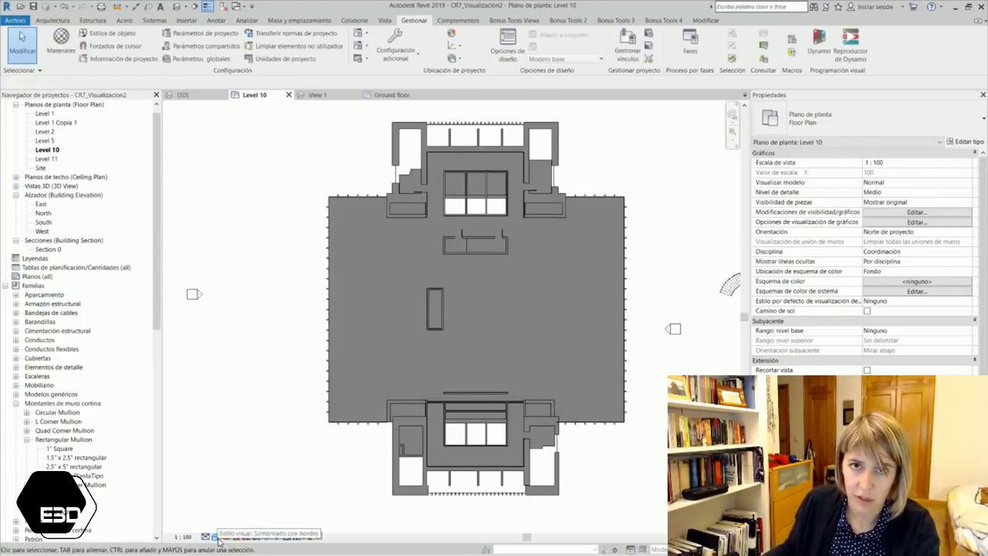
Zoom into the Level 10 plan and reopen Visibility/Graphics Overrides with VG.
scroll(442, 248, up, 2)
scroll(441, 248, up, 1)
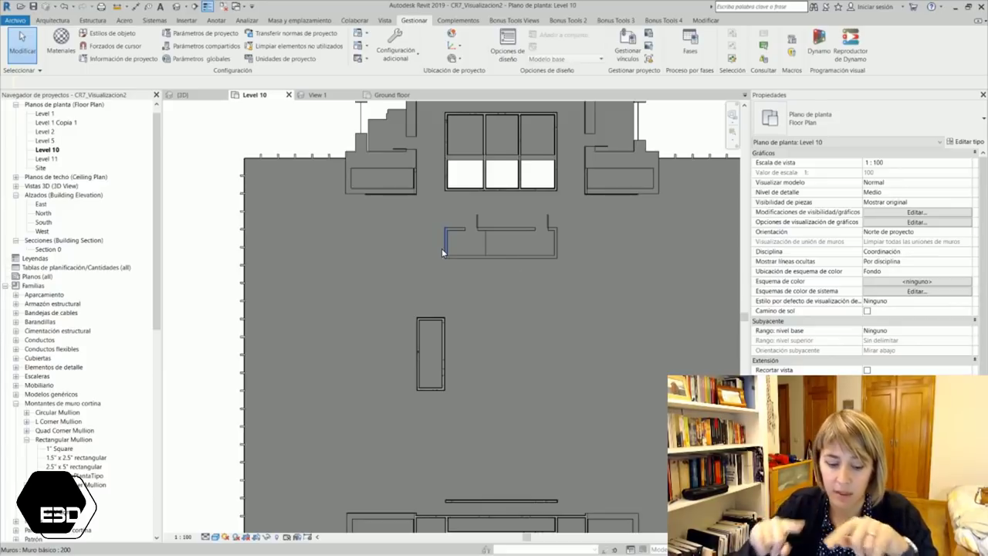
key(v)
key(g)
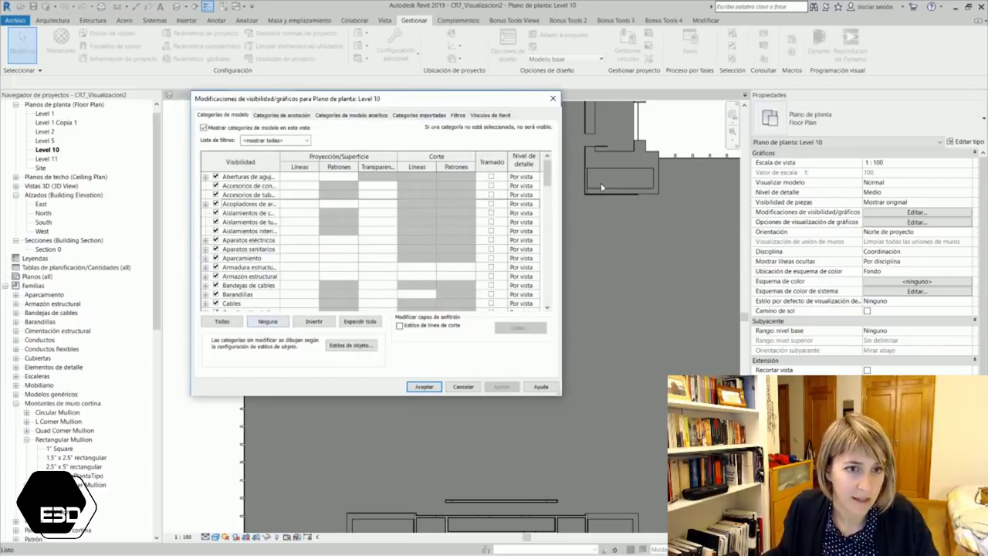
Scroll through the model category list to locate the Muros row.
drag(546, 172, 546, 223)
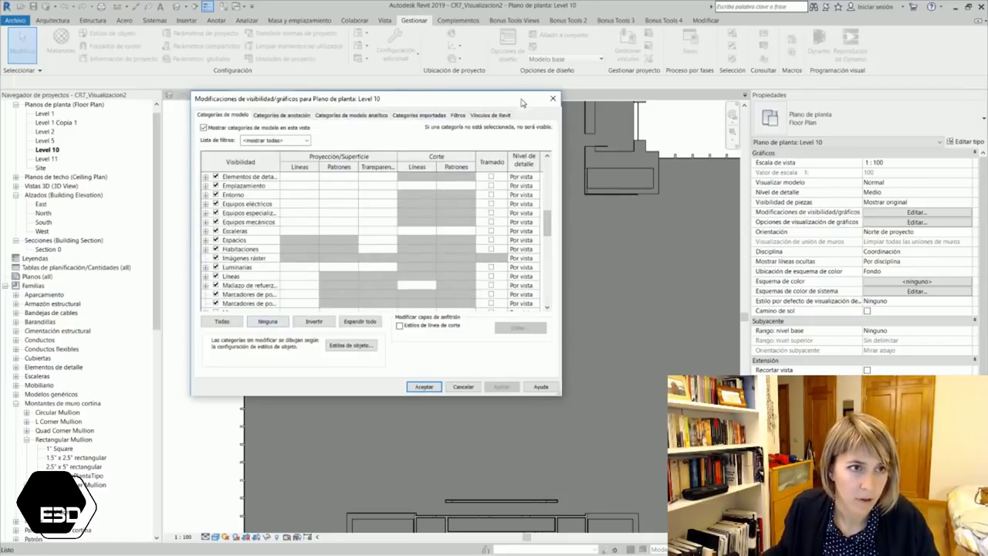
drag(520, 100, 595, 98)
scroll(312, 243, down, 2)
scroll(324, 240, down, 2)
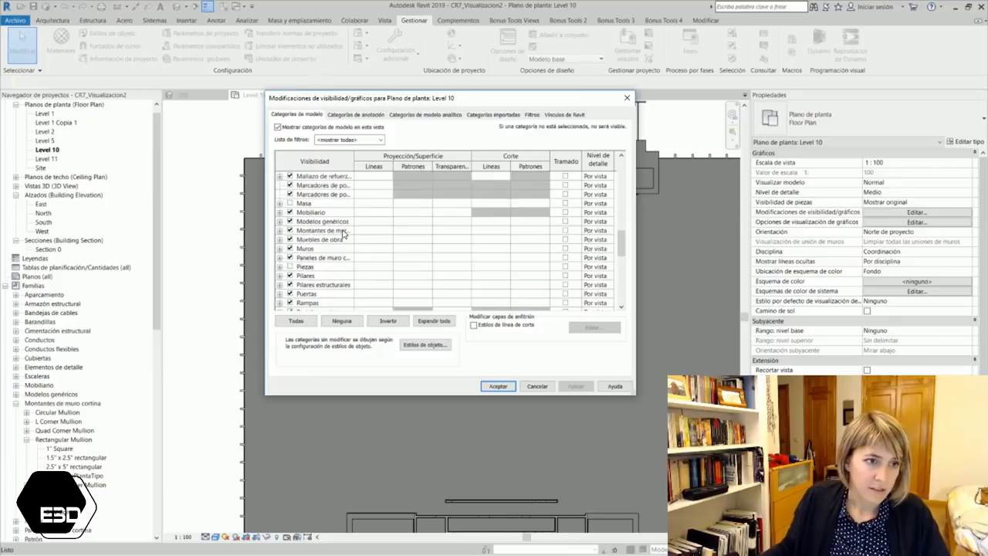
scroll(340, 237, down, 2)
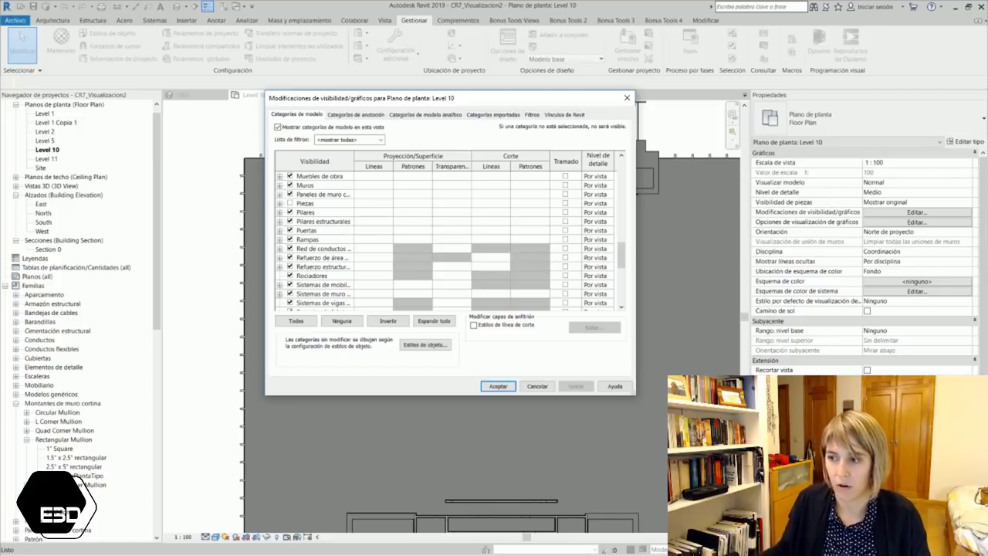
scroll(440, 282, down, 2)
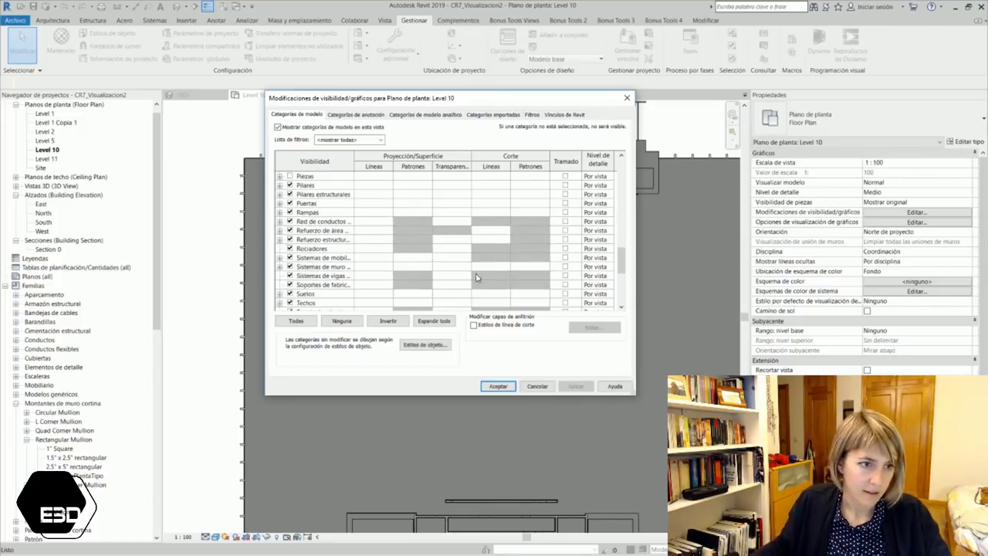
scroll(440, 283, down, 2)
scroll(439, 282, down, 2)
scroll(440, 282, down, 2)
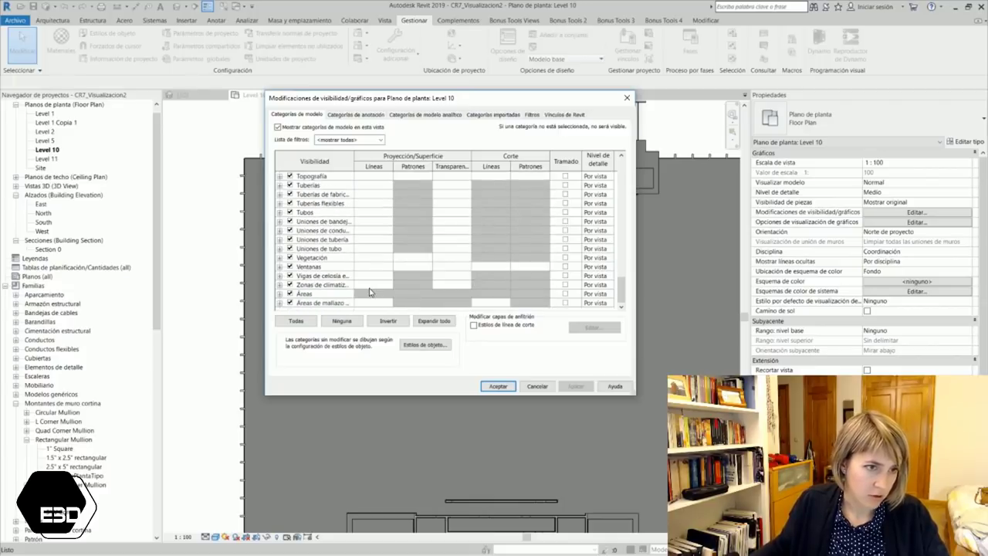
scroll(369, 292, up, 3)
scroll(369, 292, up, 3)
scroll(309, 245, up, 2)
scroll(307, 232, up, 2)
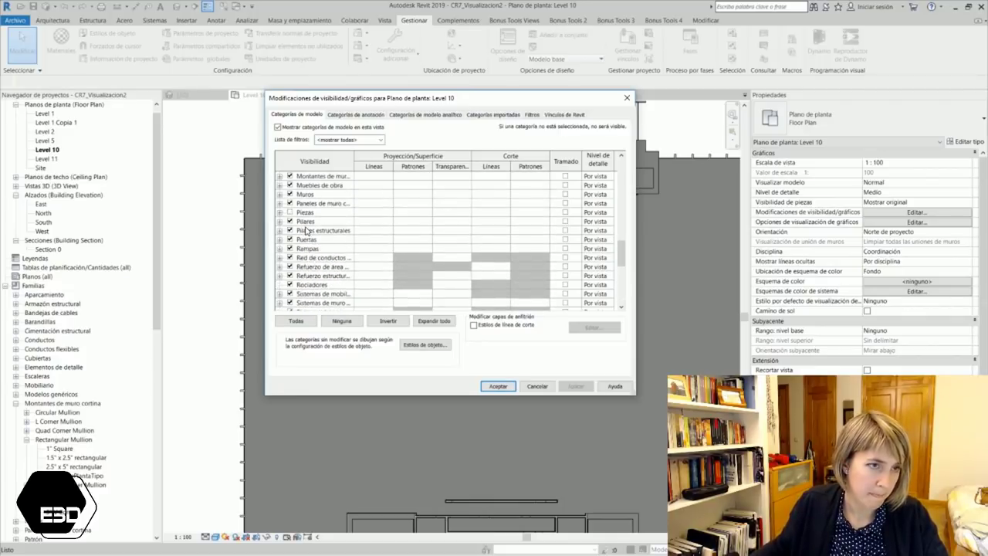
scroll(306, 230, up, 1)
Select and expand Muros, widen the name column, and open its Cut pattern override.
click(299, 204)
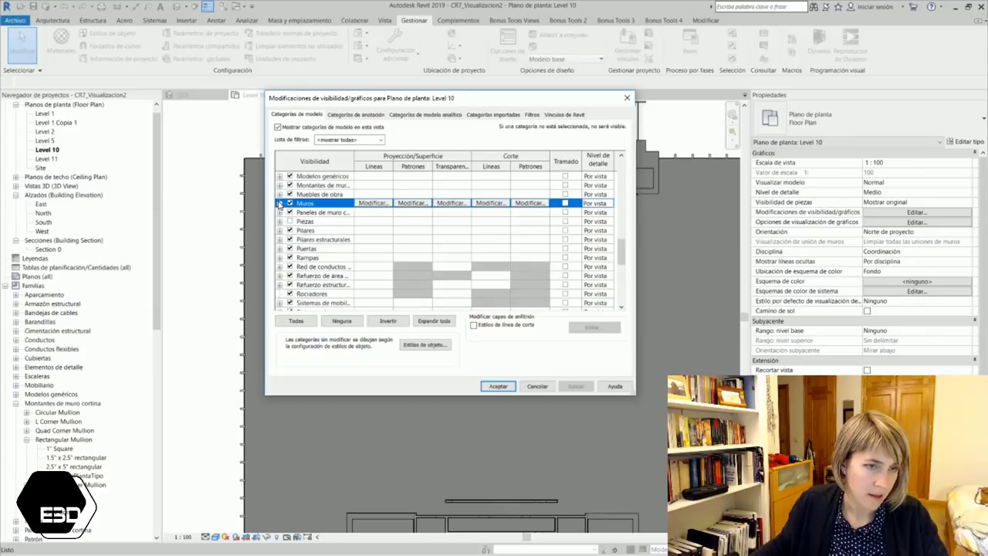
click(279, 203)
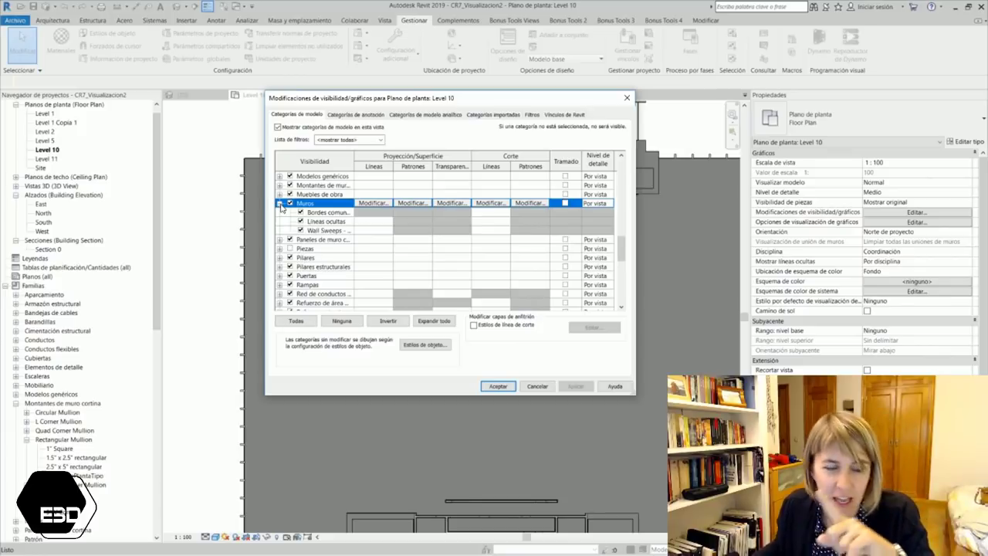
click(280, 203)
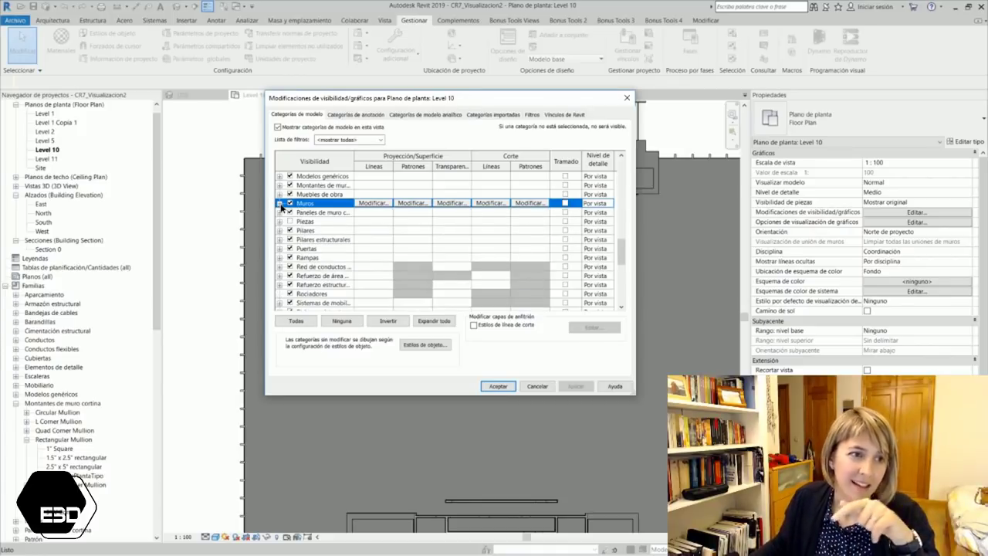
click(279, 203)
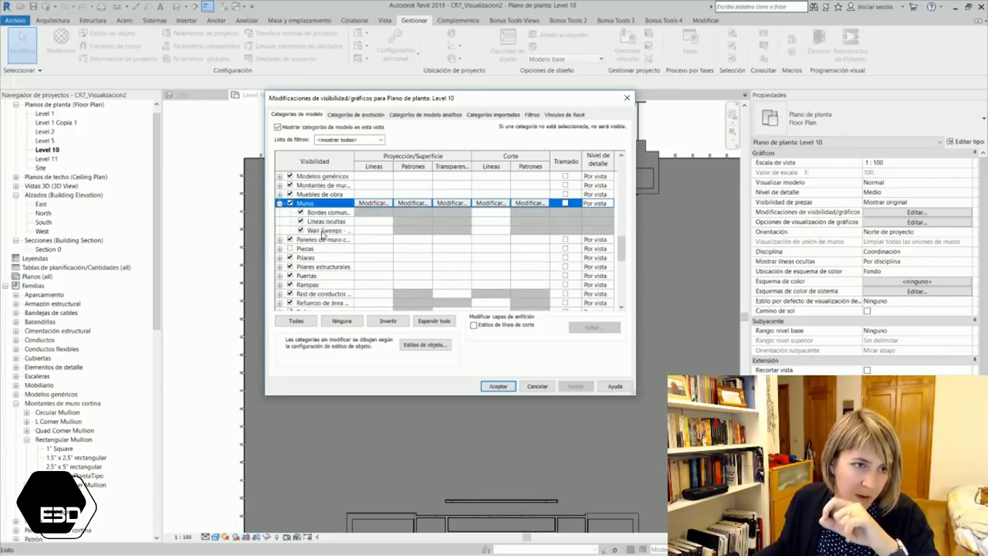
mouse_move(355, 156)
mouse_down()
mouse_move(386, 157)
mouse_move(362, 153)
mouse_up()
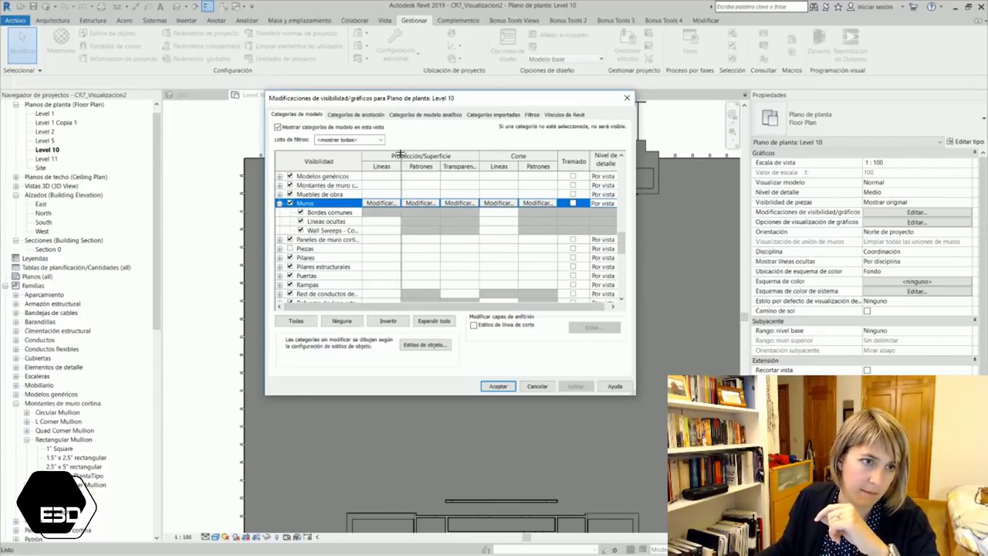
mouse_move(363, 150)
mouse_down()
mouse_move(401, 151)
mouse_move(378, 151)
mouse_up()
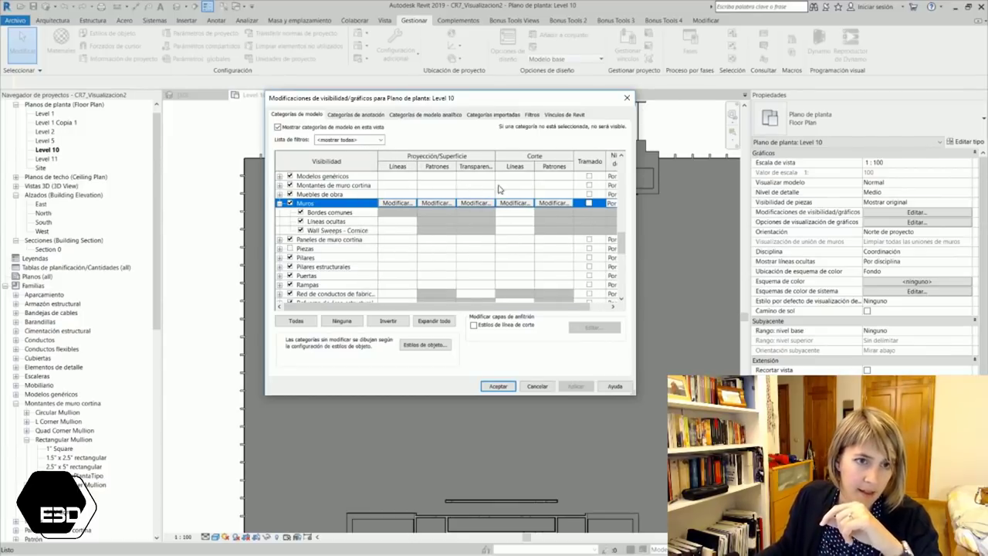
click(556, 202)
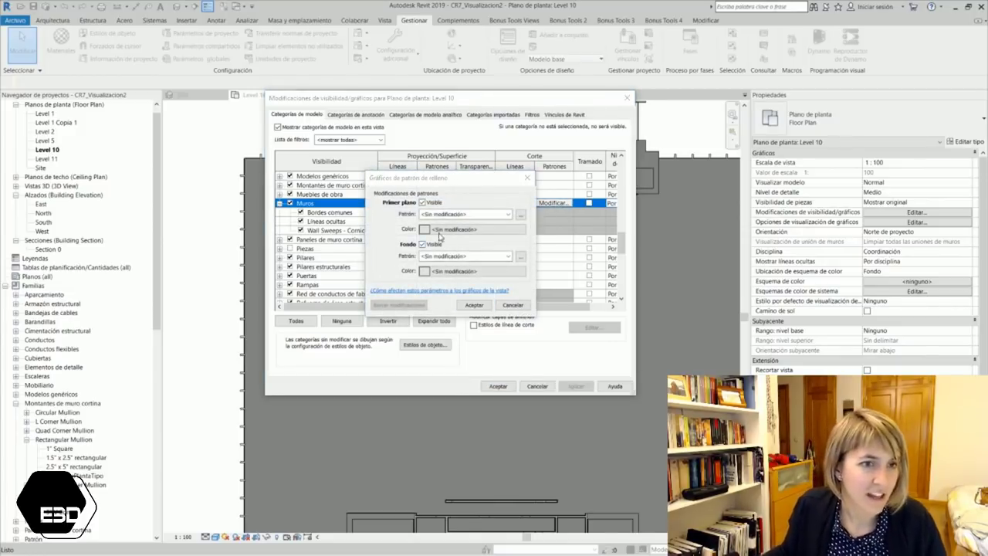
Set Muros cut foreground and background to Solid fill in pink RGB 255-000-128 and confirm.
click(438, 216)
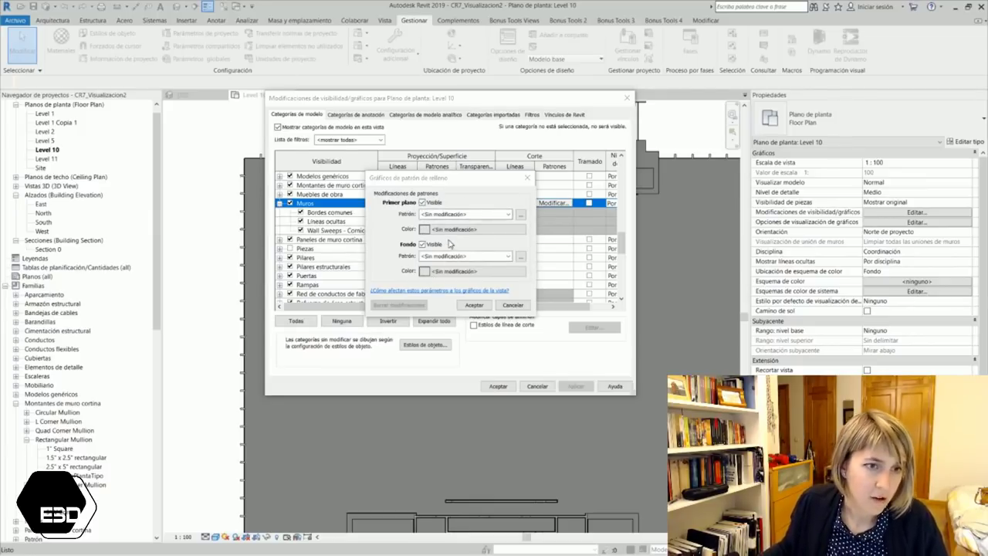
click(507, 215)
click(496, 232)
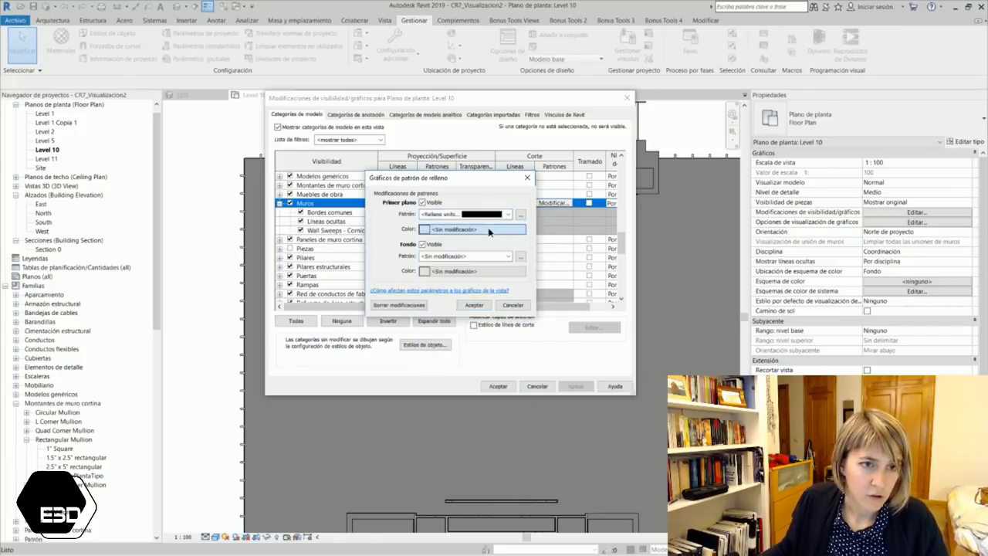
click(451, 228)
click(435, 197)
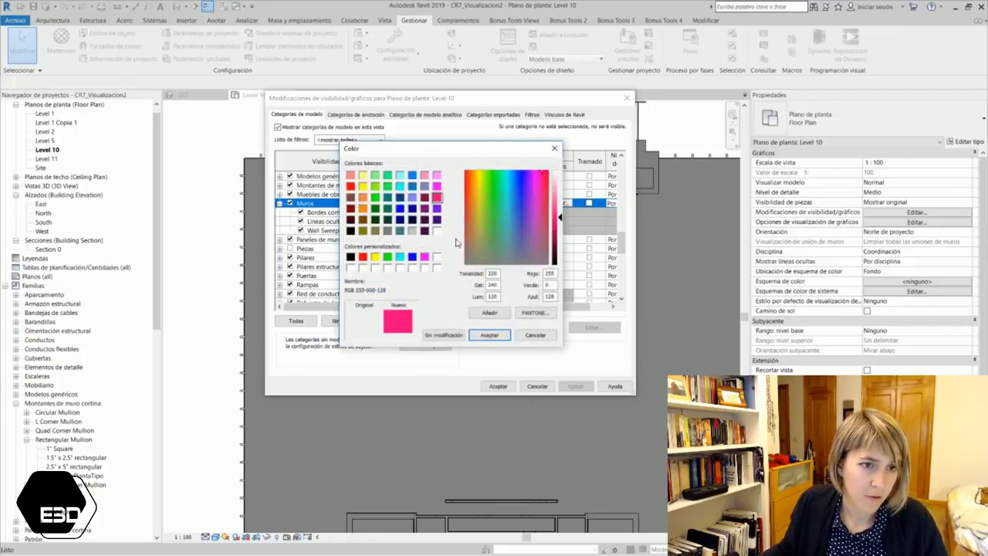
click(491, 333)
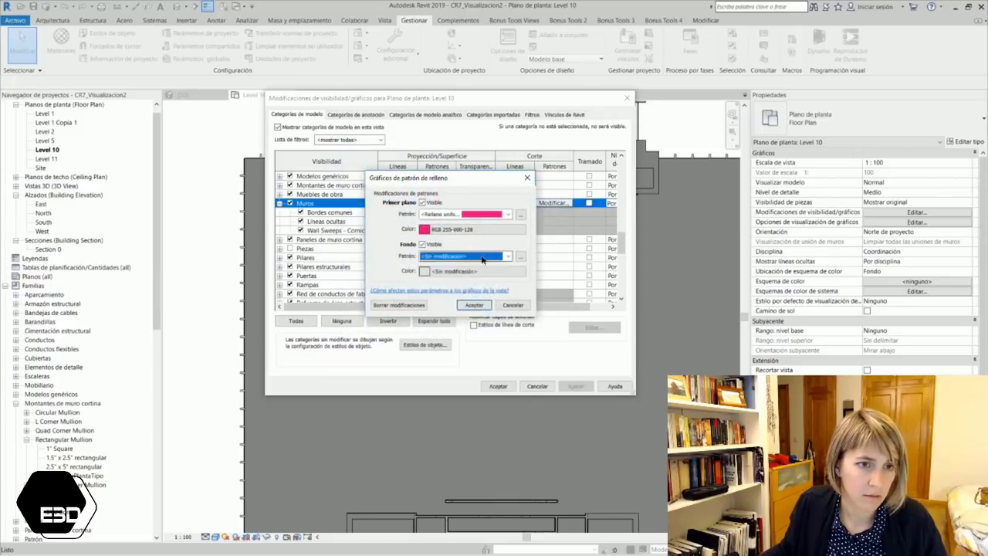
click(483, 257)
click(477, 273)
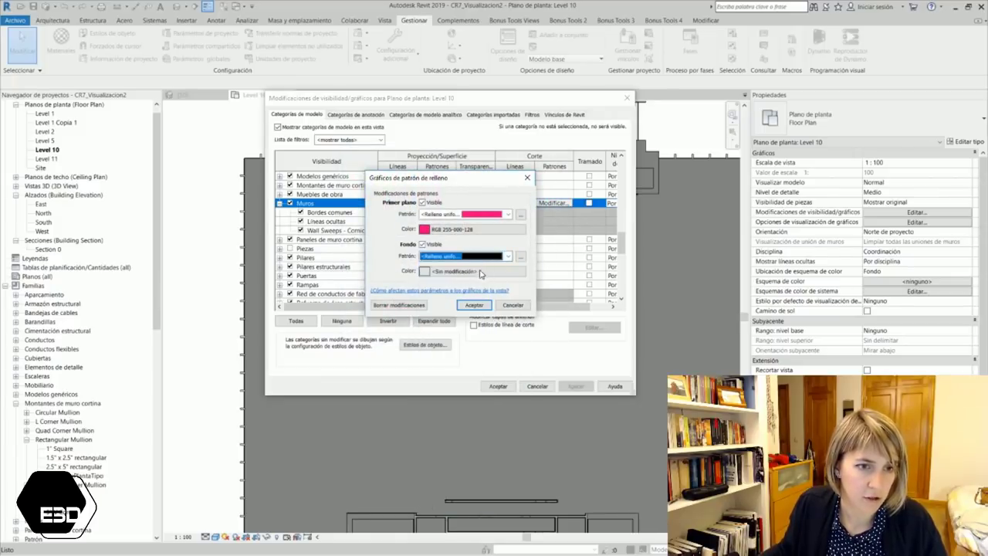
click(480, 272)
click(436, 206)
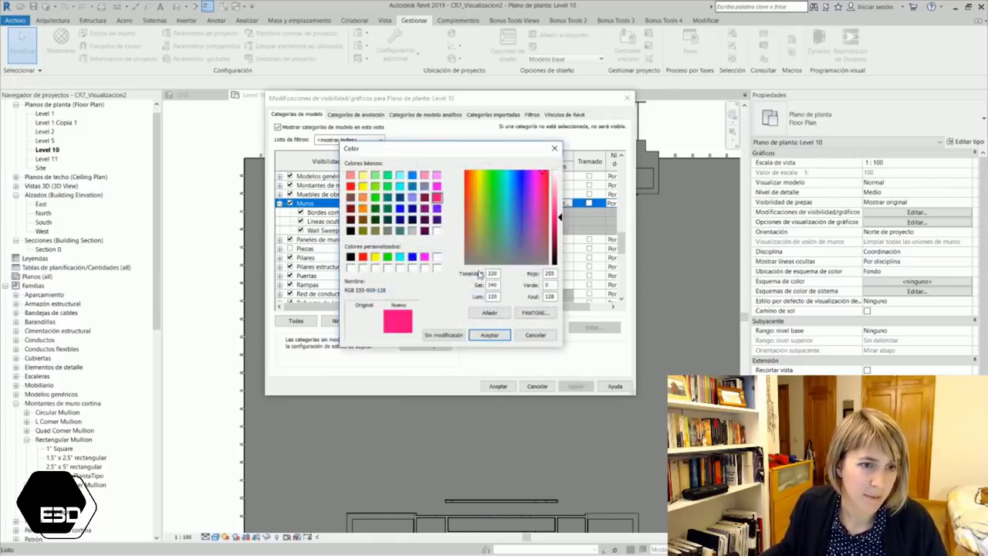
click(488, 334)
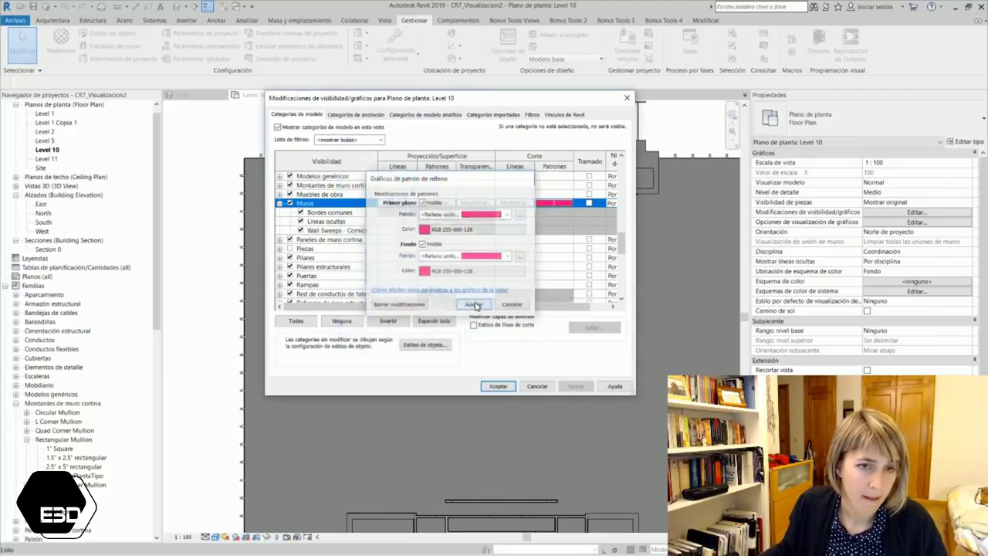
click(474, 305)
Apply the pink wall override, zoom out, and reopen Visibility/Graphics with VG at the Muros row.
click(498, 386)
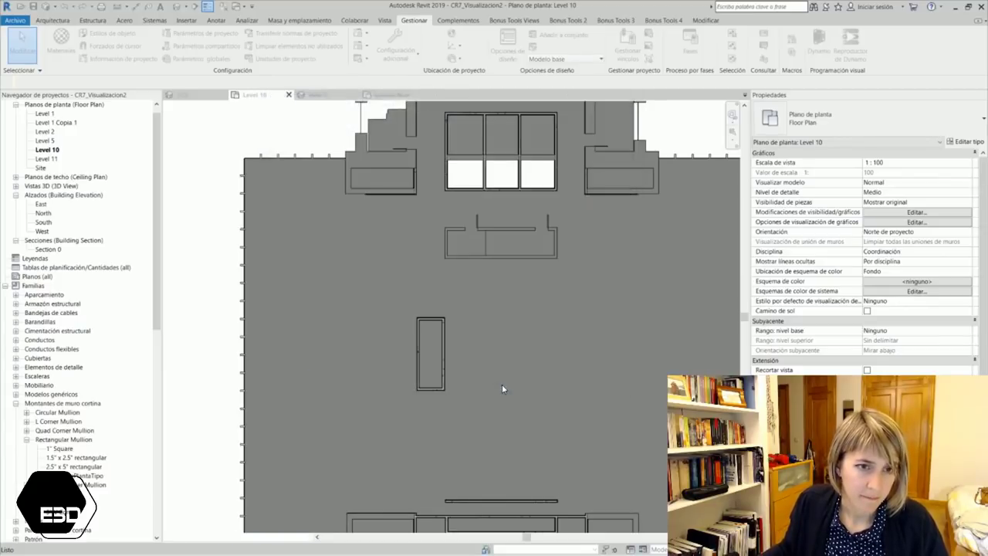
scroll(388, 197, down, 3)
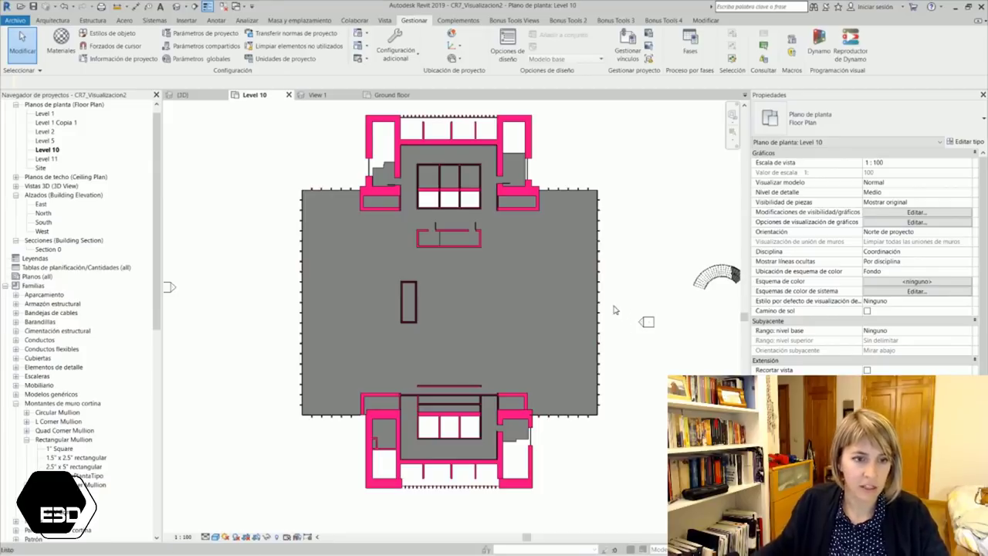
key(v)
key(g)
mouse_move(622, 176)
mouse_down()
mouse_move(622, 260)
mouse_move(623, 250)
mouse_up()
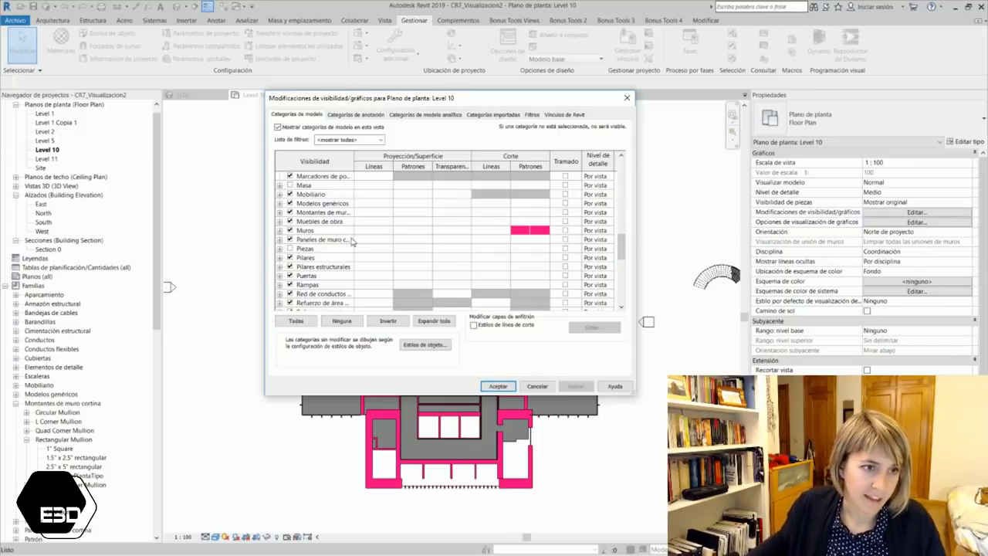
Set the Muros detail level override to Alto and apply with Aceptar.
click(610, 233)
click(610, 233)
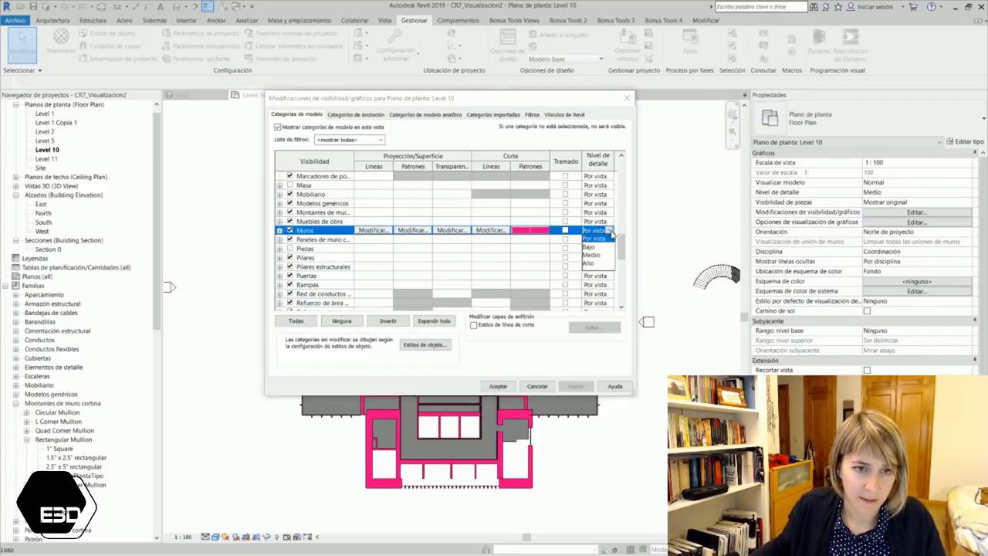
click(594, 264)
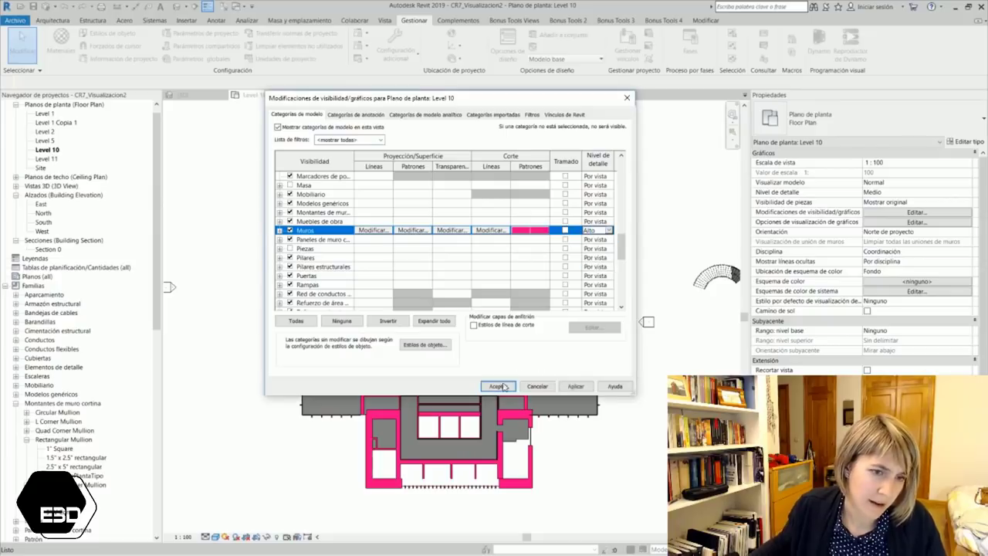
click(498, 386)
Set the Level 10 view's detail level to Bajo from the view control bar.
scroll(351, 471, up, 2)
scroll(347, 487, up, 1)
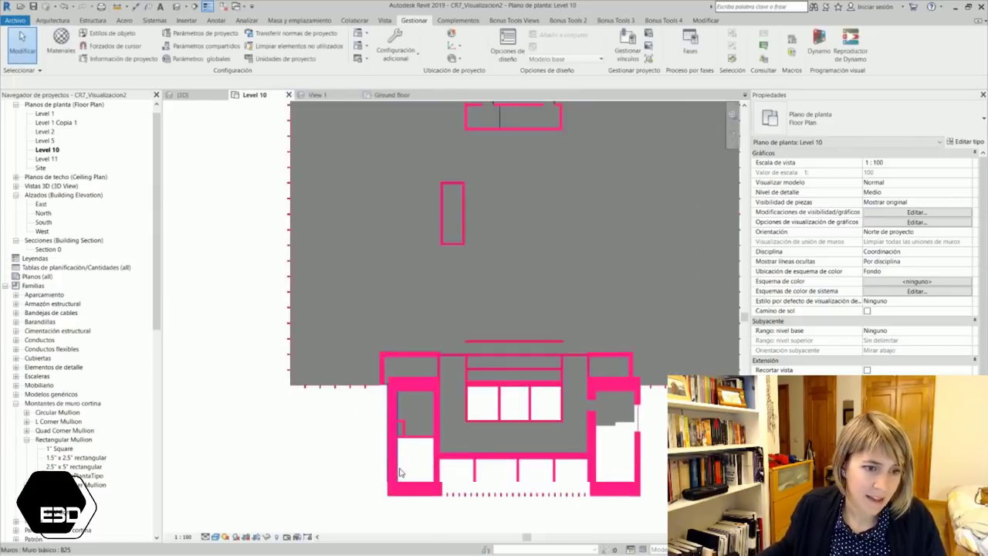
scroll(340, 509, up, 1)
scroll(463, 421, up, 1)
scroll(432, 421, up, 1)
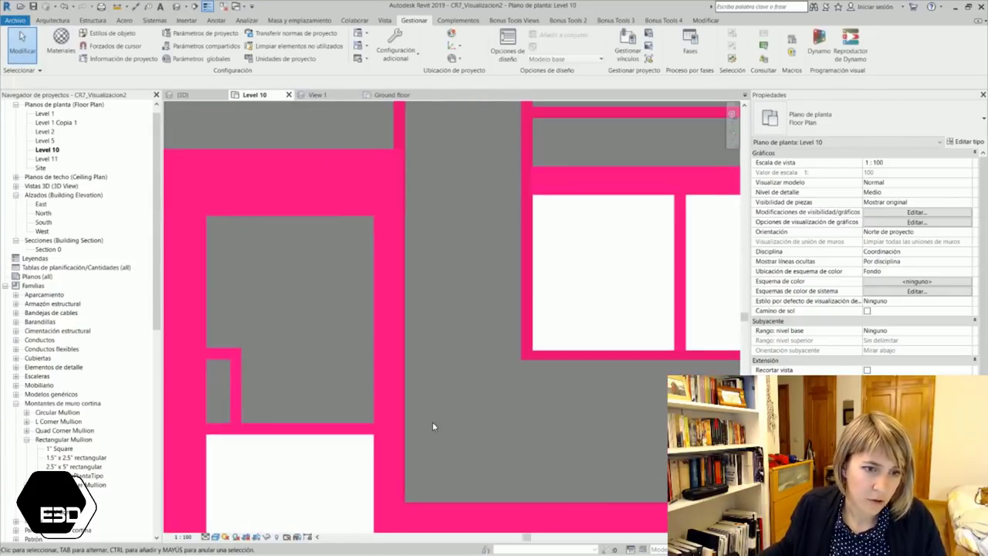
scroll(432, 421, up, 1)
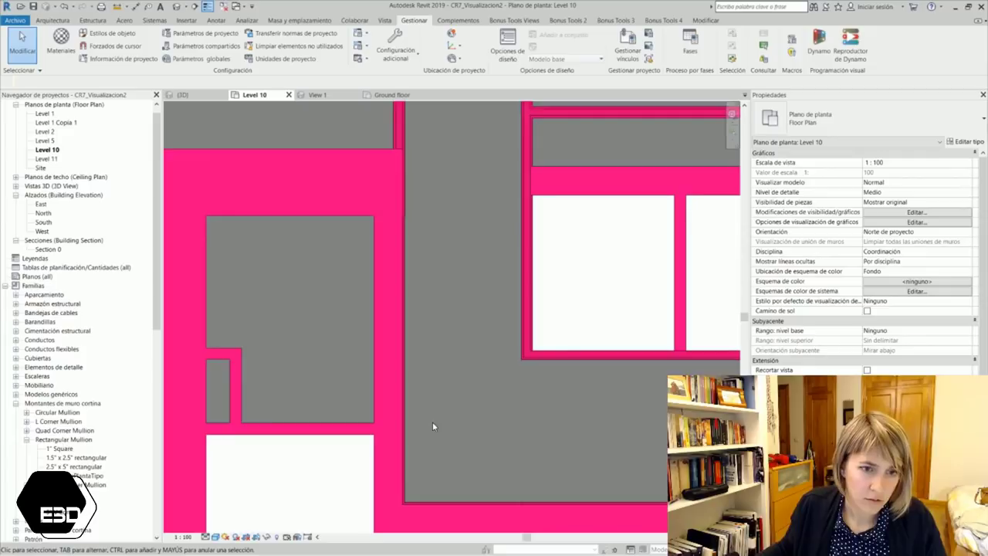
click(214, 538)
click(205, 536)
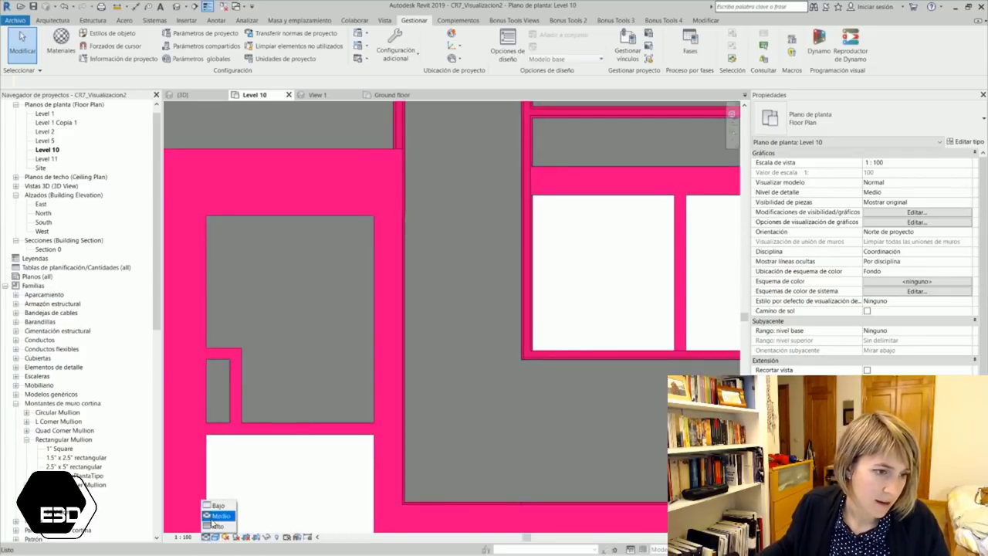
click(219, 507)
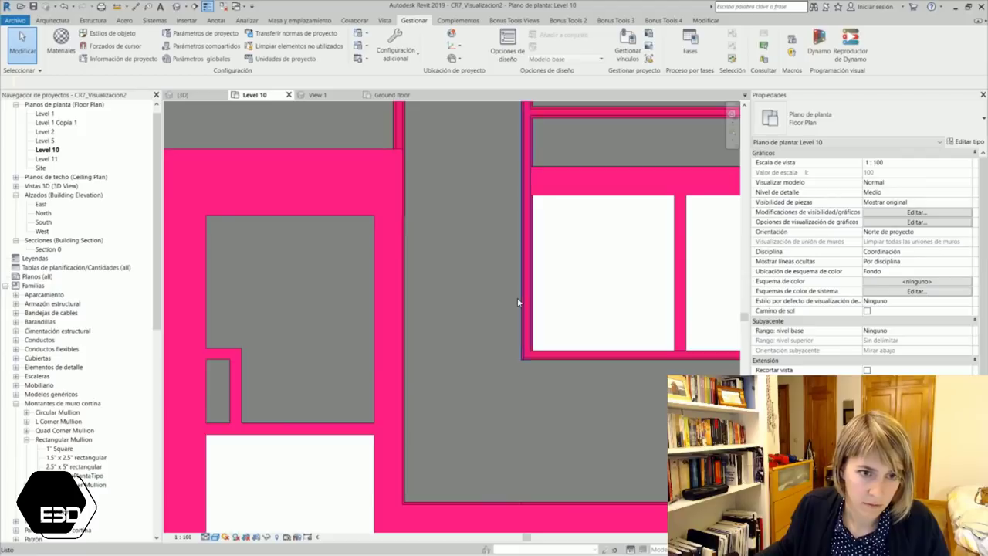
scroll(551, 334, up, 2)
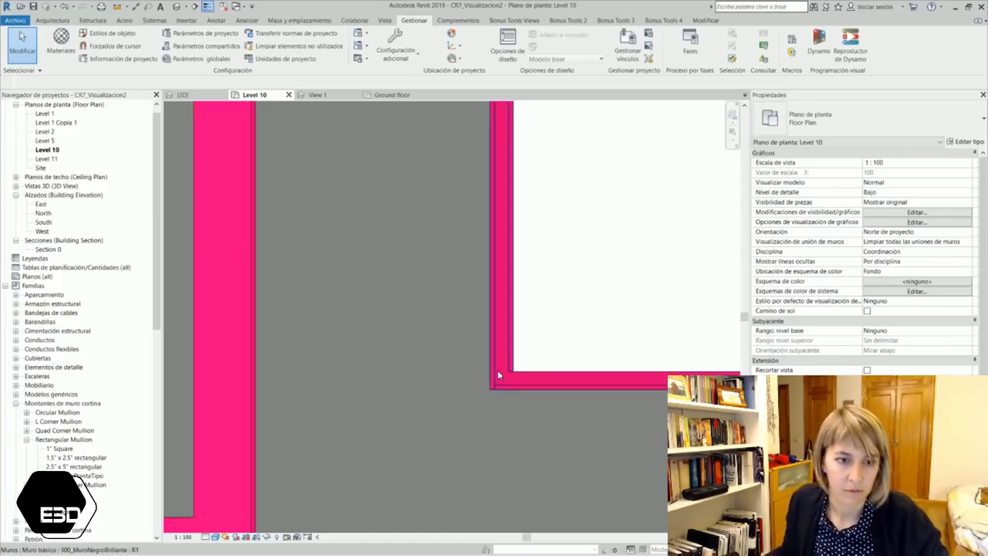
scroll(486, 376, down, 2)
scroll(484, 377, down, 2)
scroll(432, 324, down, 2)
Open Visibility/Graphics, select Suelos, and open its projection pattern override.
scroll(398, 270, down, 2)
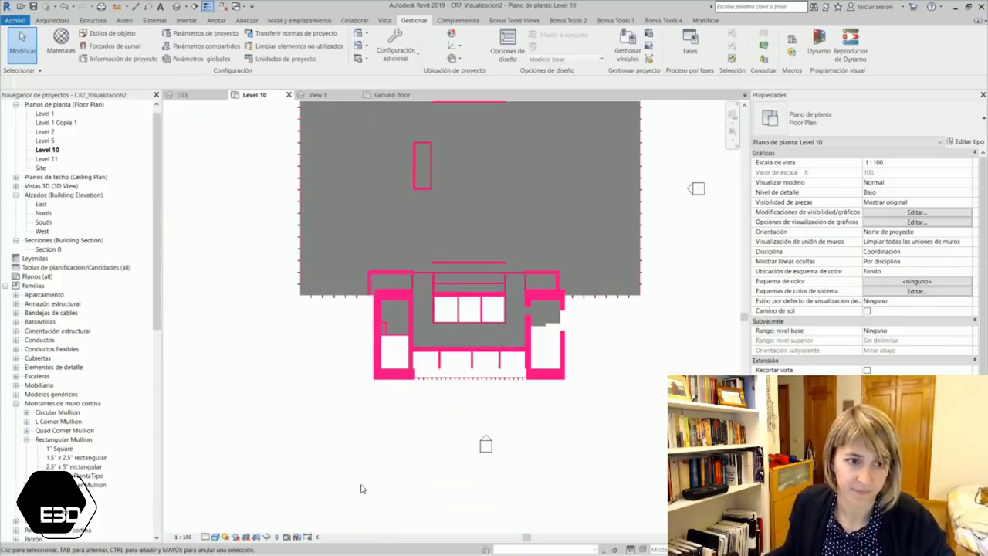
scroll(382, 224, up, 2)
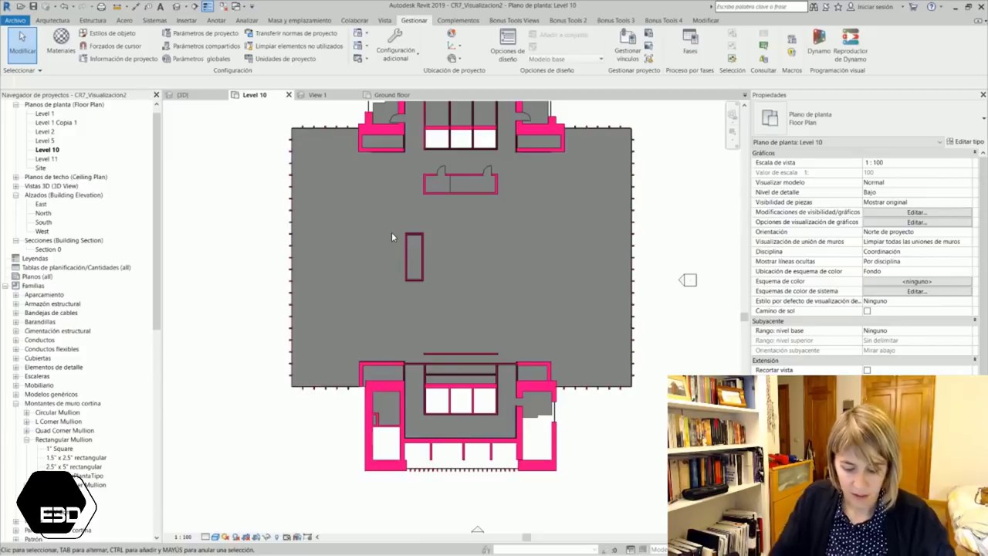
key(v)
key(v)
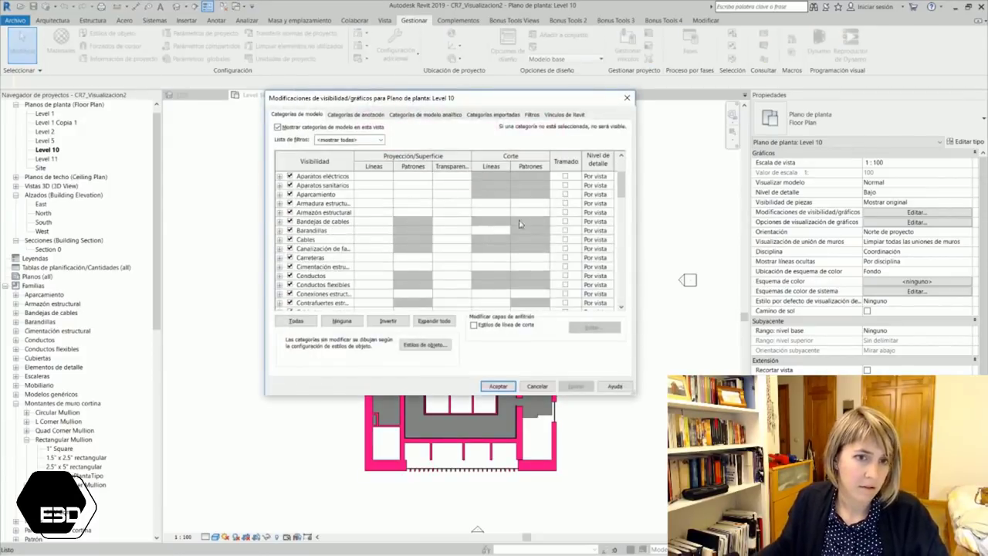
drag(619, 189, 626, 210)
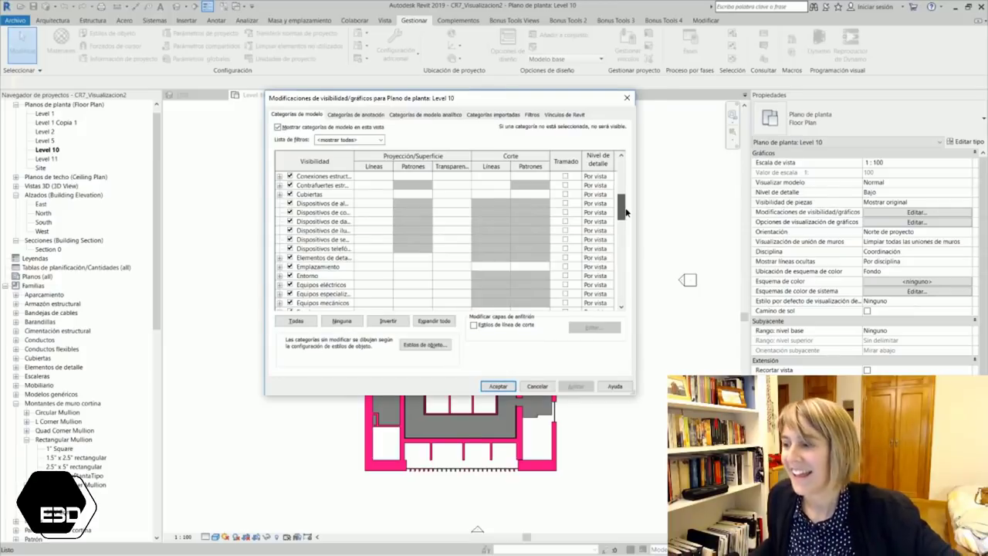
drag(626, 211, 622, 276)
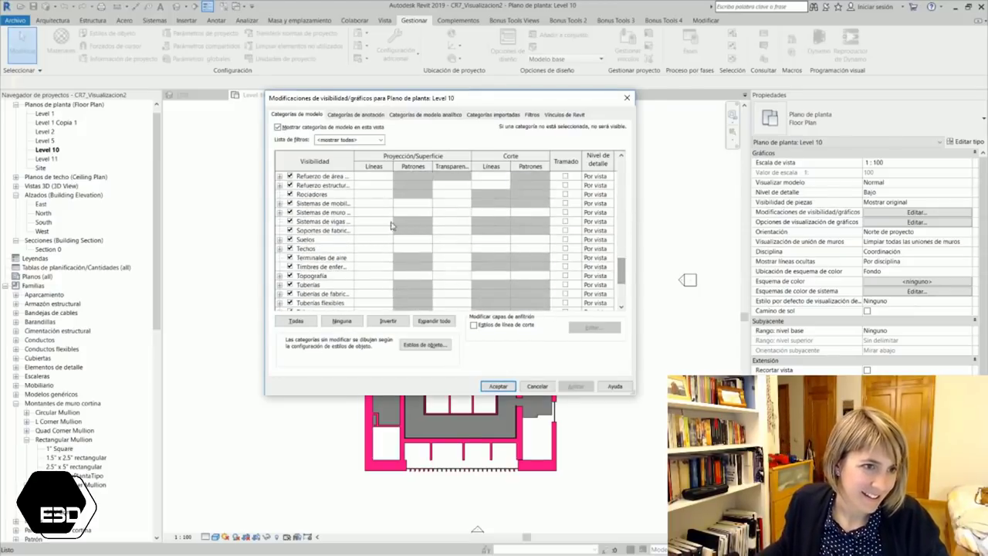
click(375, 241)
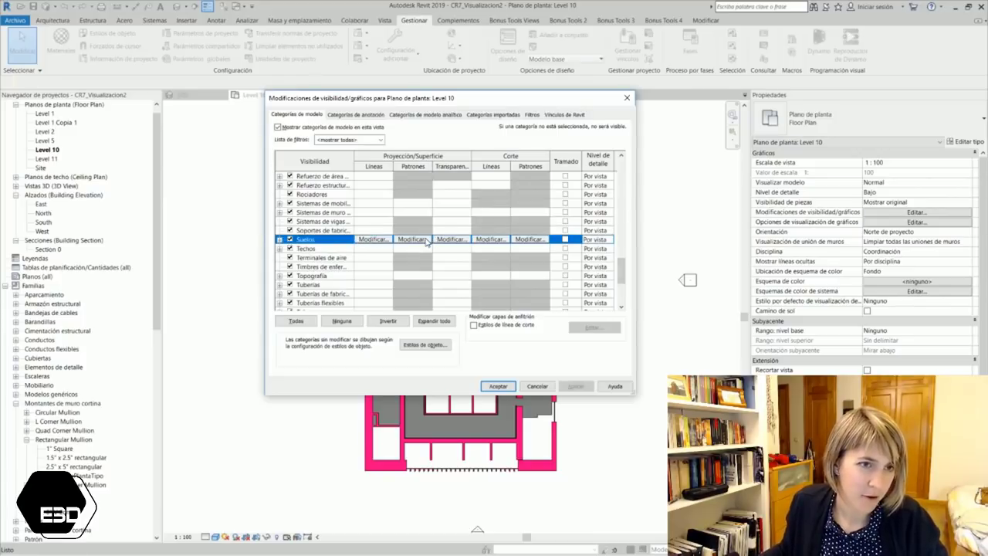
click(412, 239)
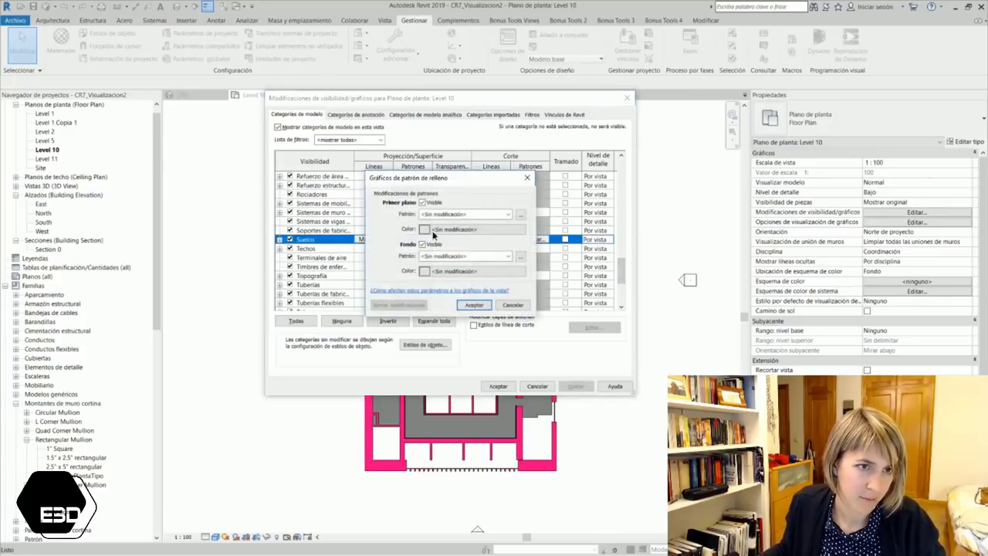
Give the Suelos foreground pattern solid fill in orange RGB 255-128-0.
click(433, 232)
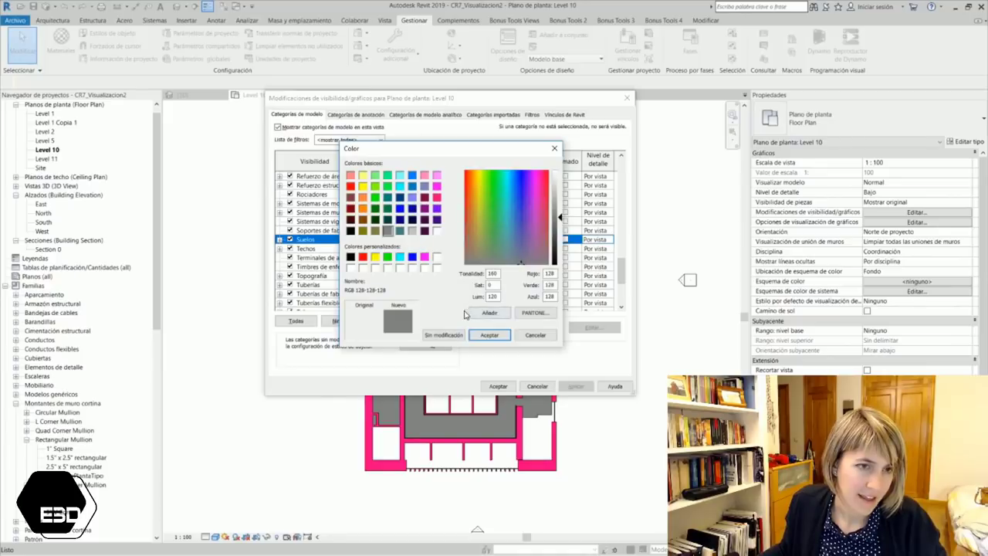
click(364, 209)
click(489, 335)
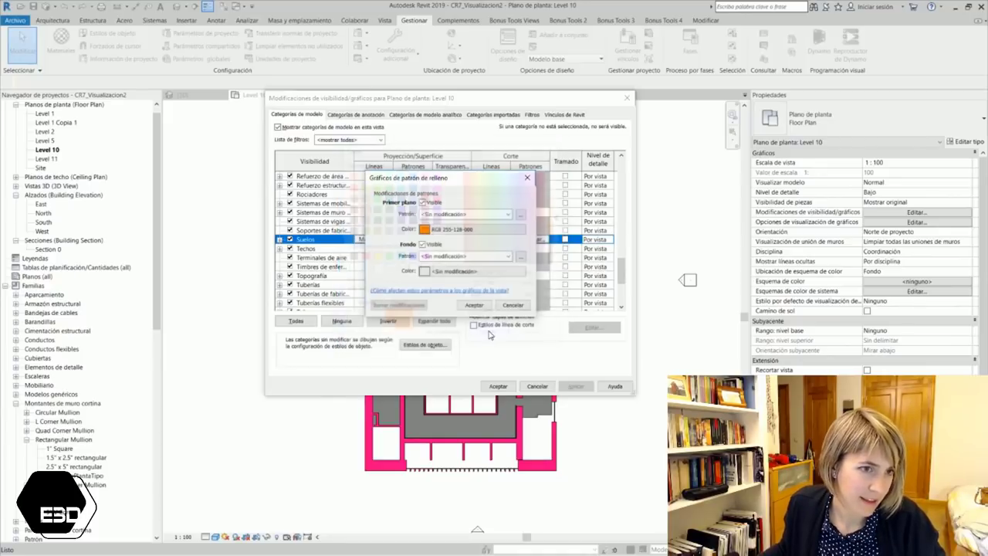
click(521, 214)
click(386, 228)
click(476, 345)
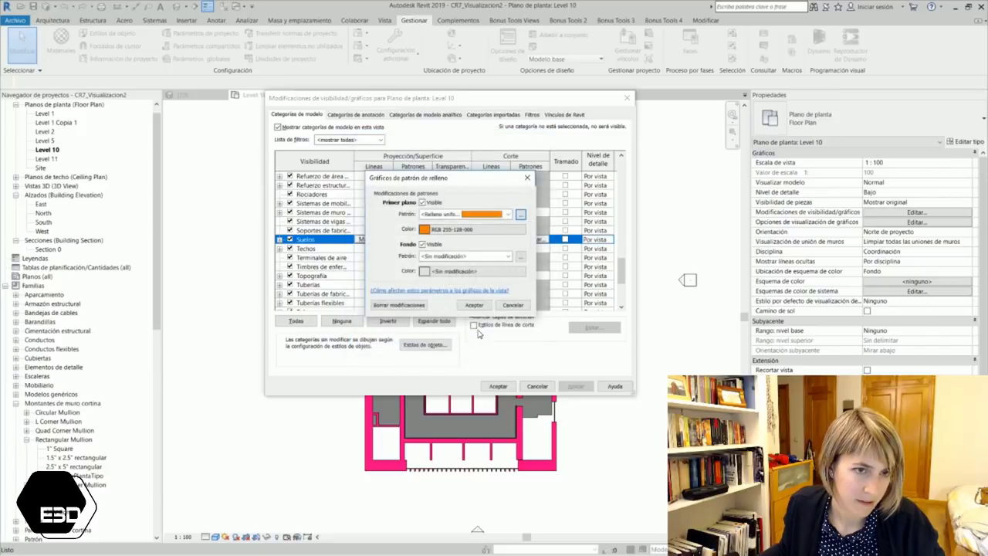
Set the Suelos background to solid fill in orange and apply both dialogs.
click(491, 256)
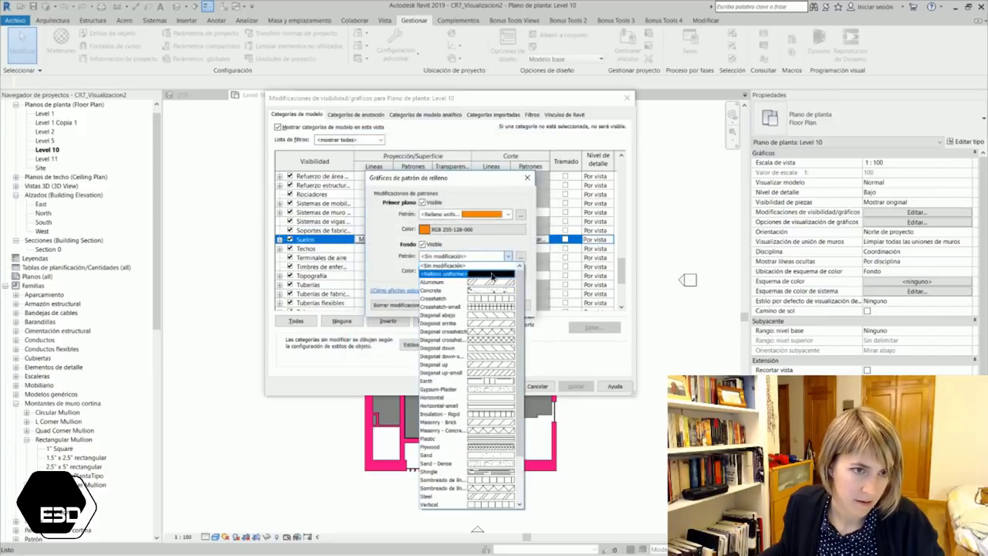
click(491, 274)
click(502, 273)
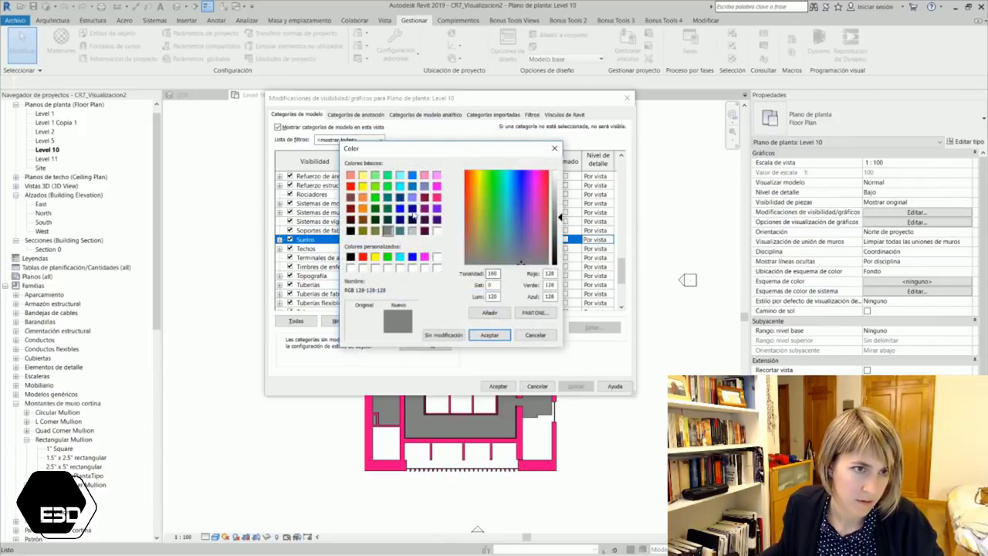
click(363, 208)
click(490, 335)
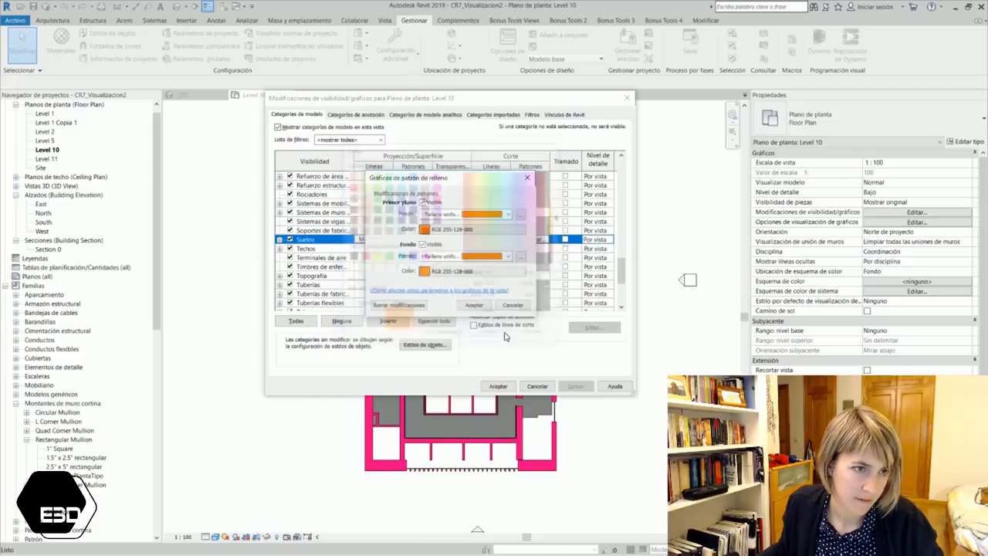
click(477, 306)
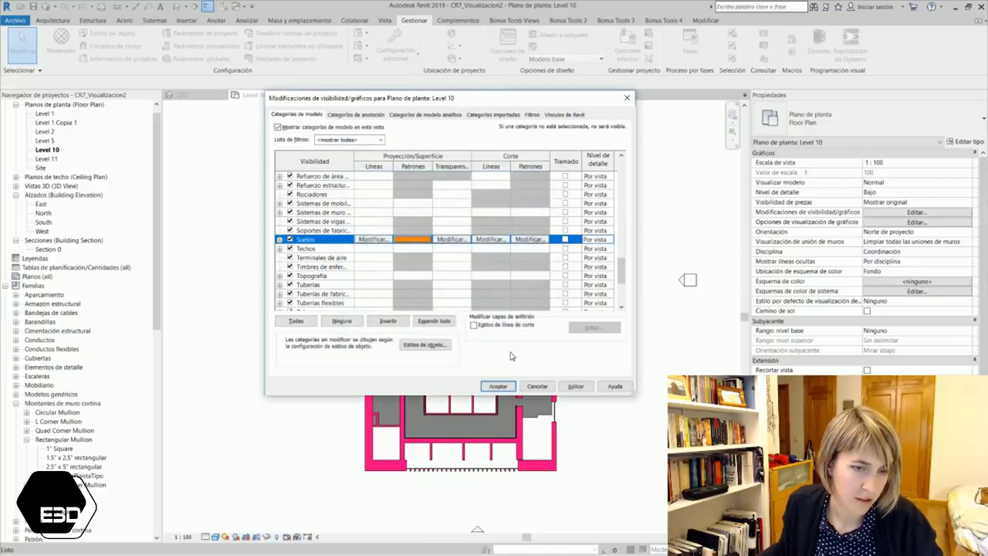
click(498, 386)
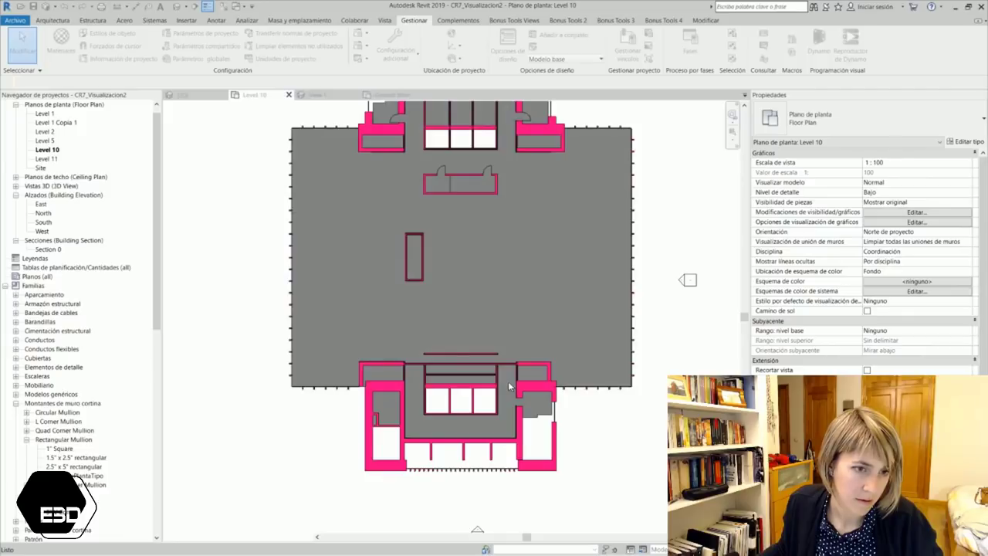
scroll(567, 314, down, 2)
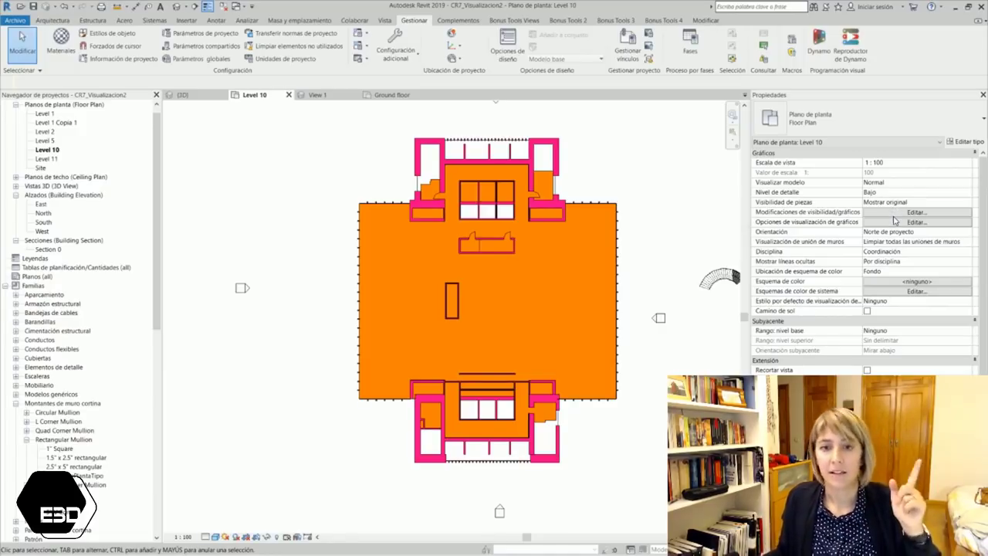
click(892, 222)
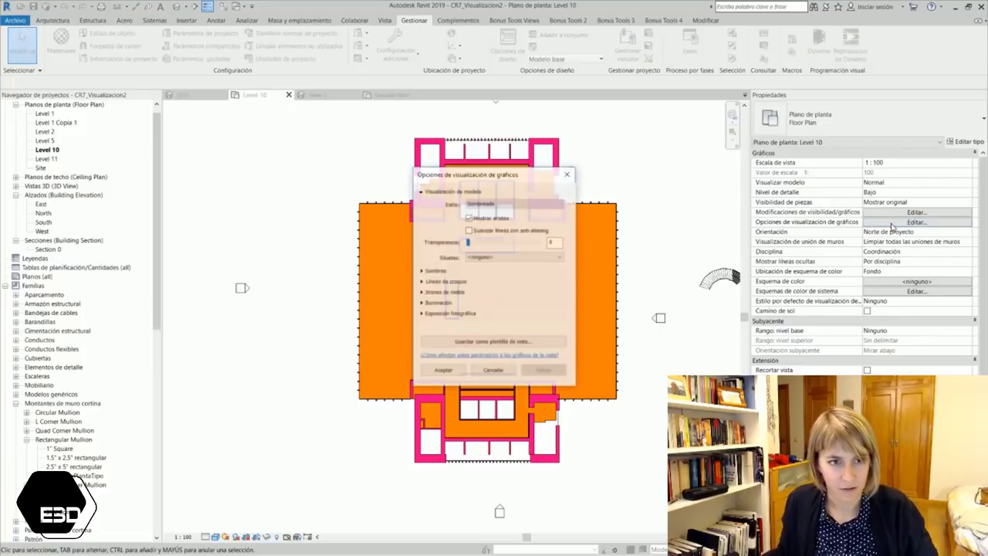
click(493, 370)
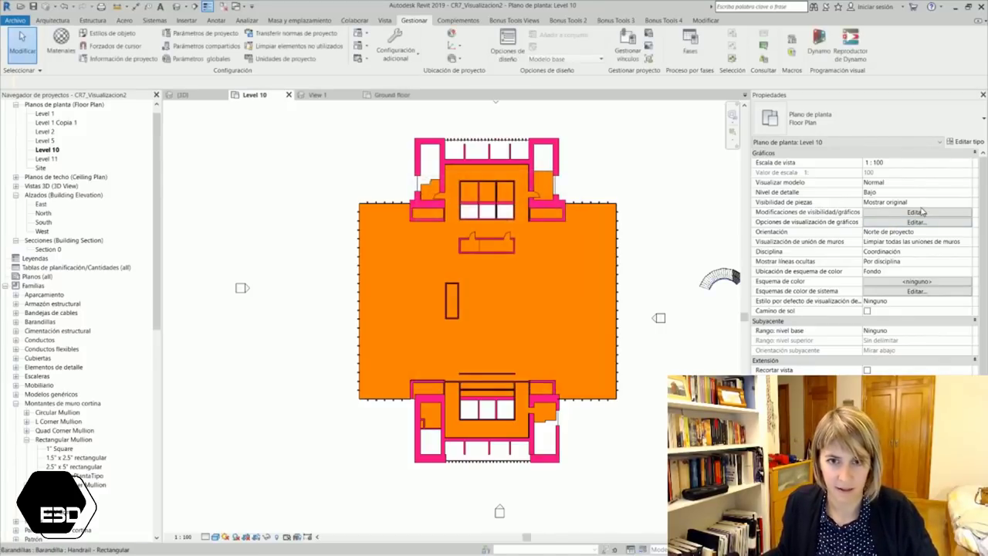
Review the Annotation, Analytical, Imported, Filtros and Vínculos de Revit tabs, then close without changes.
click(917, 213)
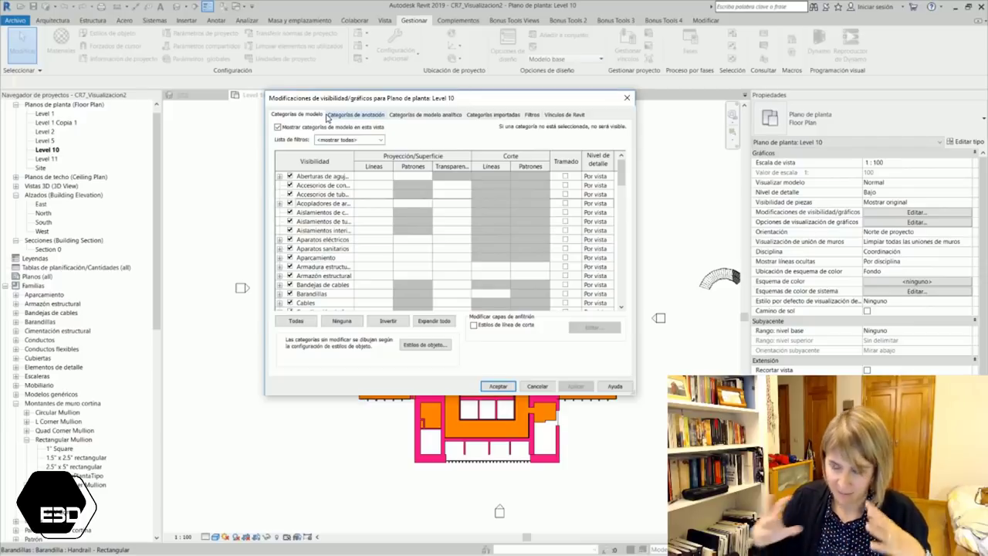
scroll(332, 116, down, 1)
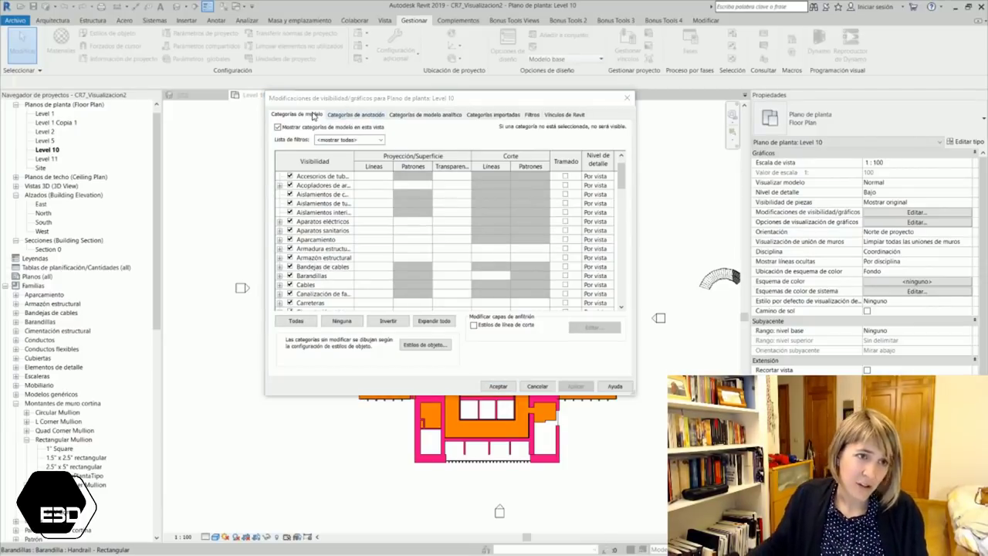
click(341, 116)
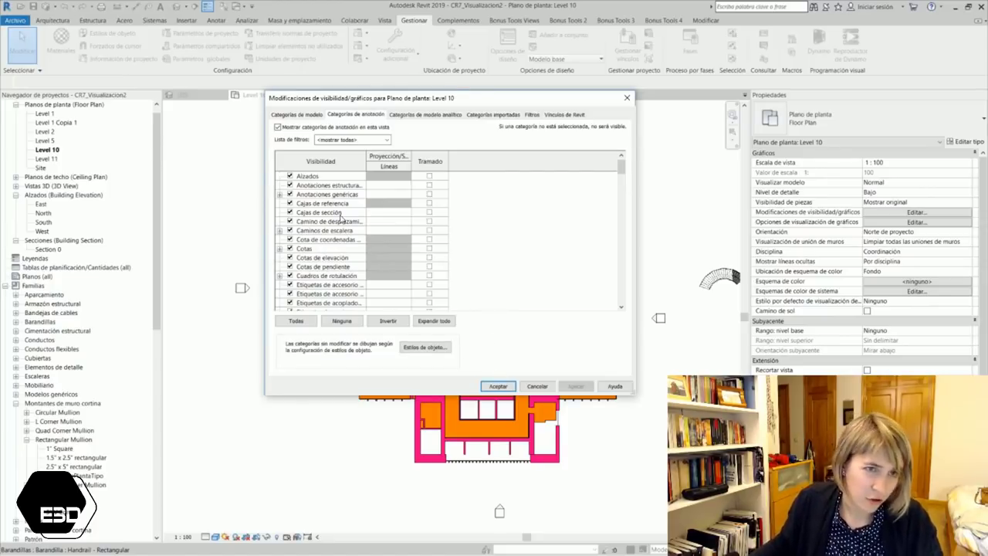
click(410, 115)
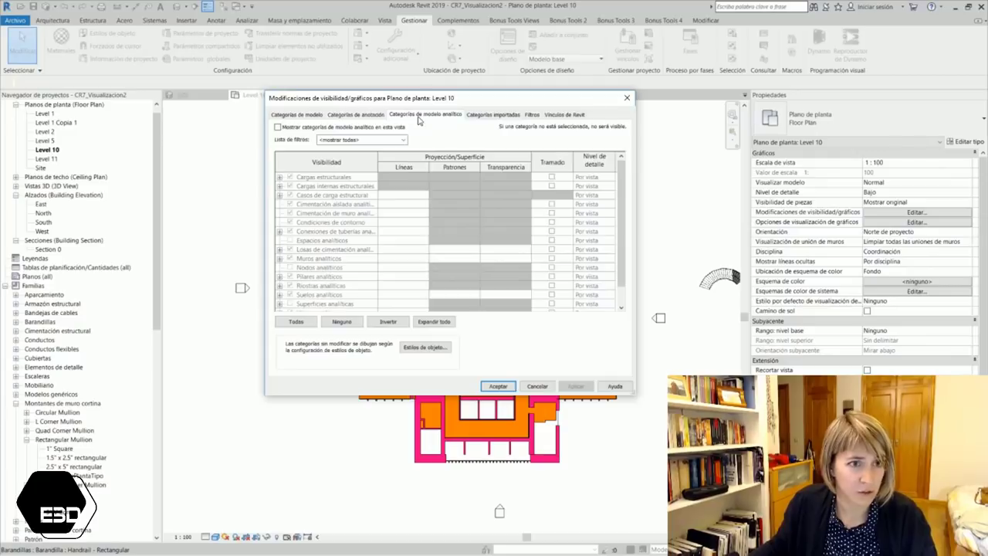
click(493, 114)
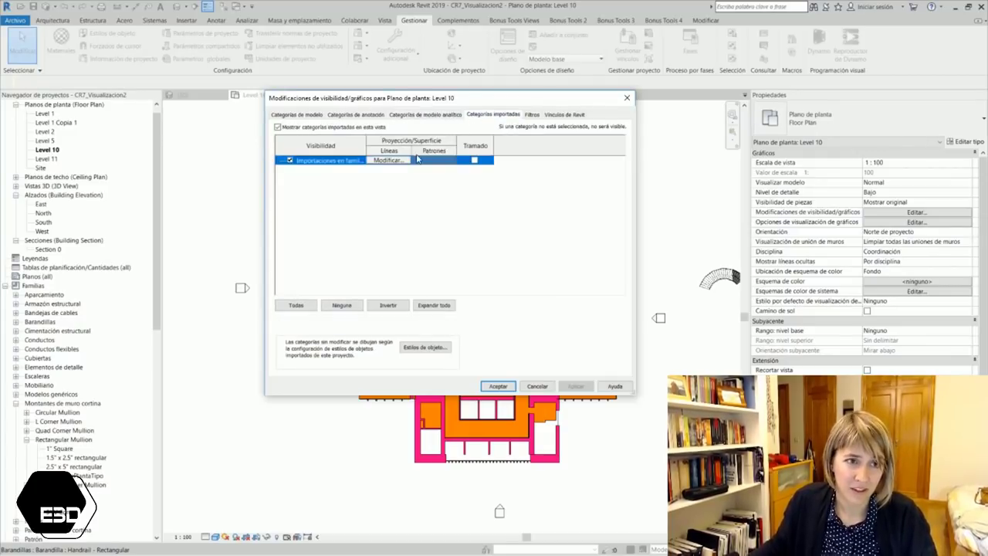
click(533, 114)
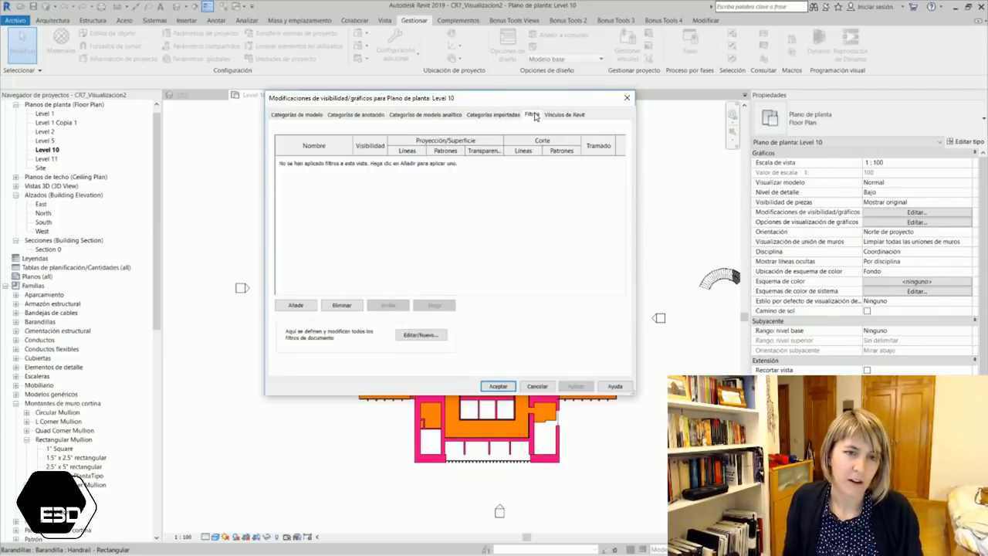
click(563, 114)
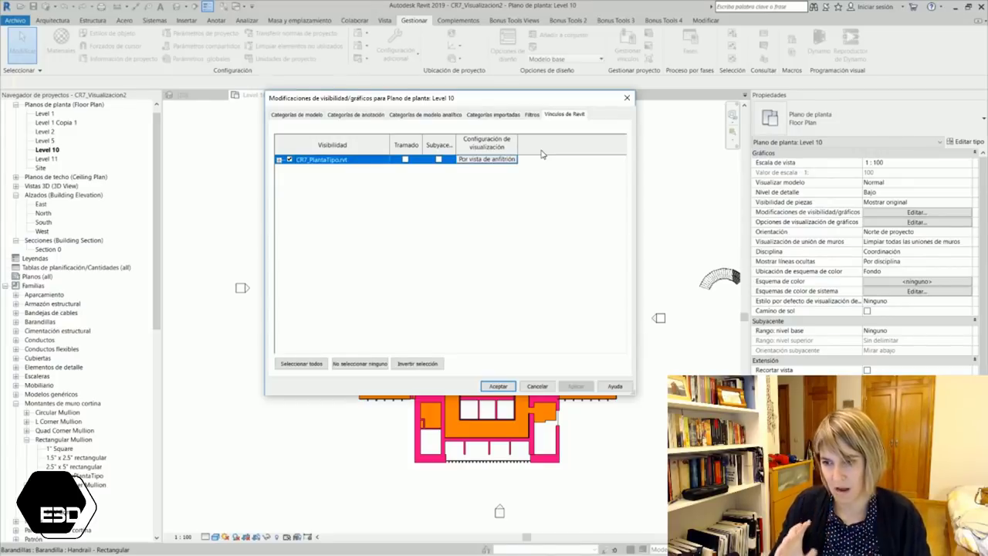
click(498, 386)
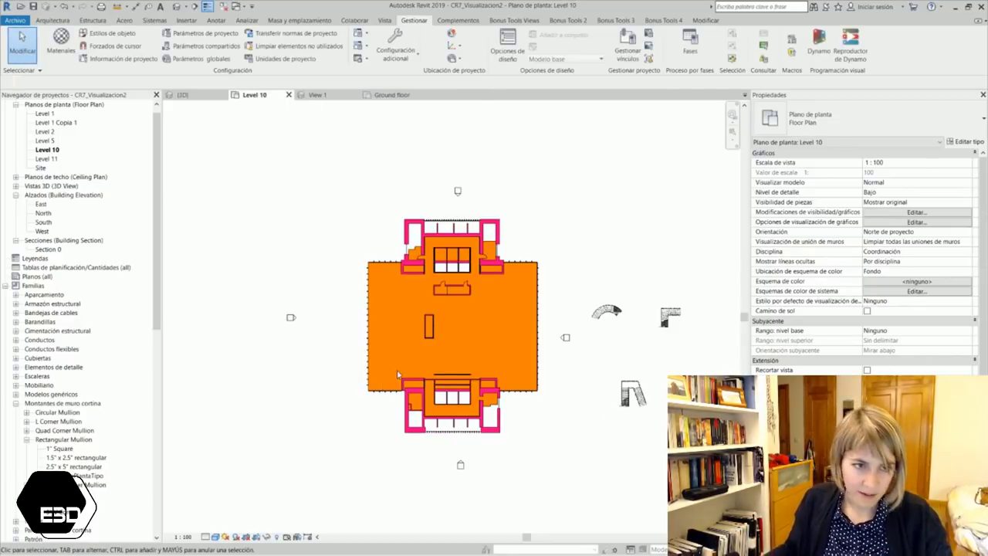
Zoom into the coloured Level 10 plan.
scroll(549, 297, up, 1)
scroll(549, 296, up, 1)
scroll(550, 297, up, 1)
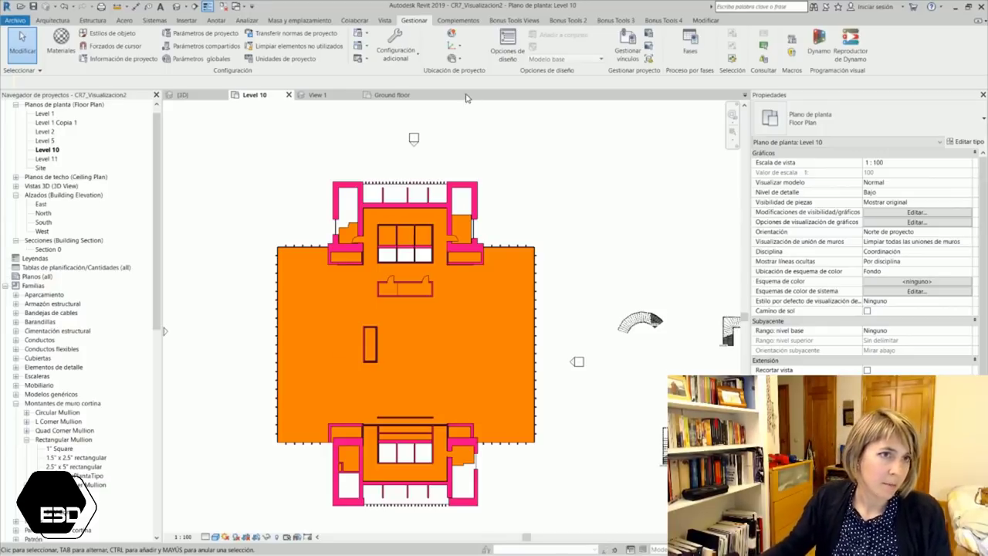
Create a new floor plan for Level 10 with duplicates allowed, producing Level 10(1).
click(384, 20)
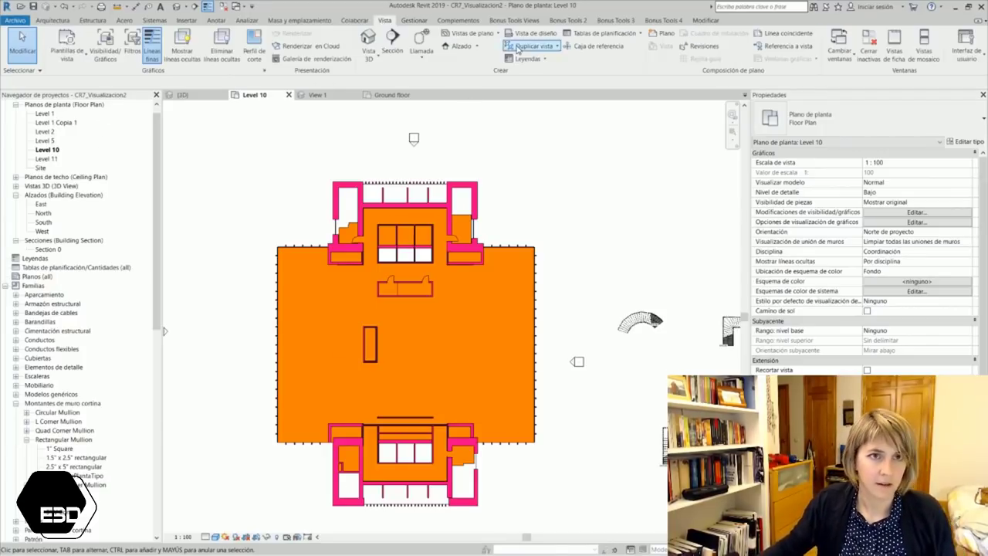
click(484, 35)
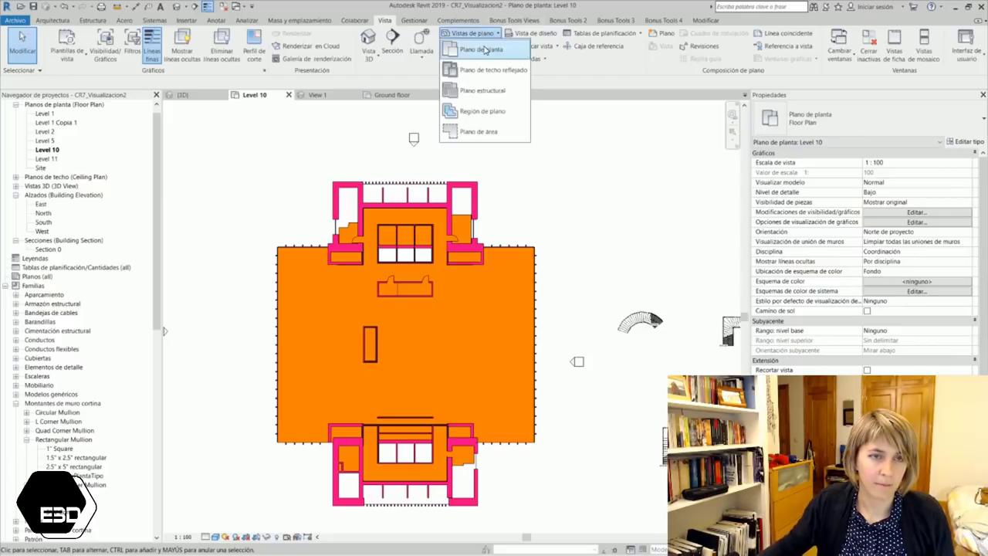
click(484, 49)
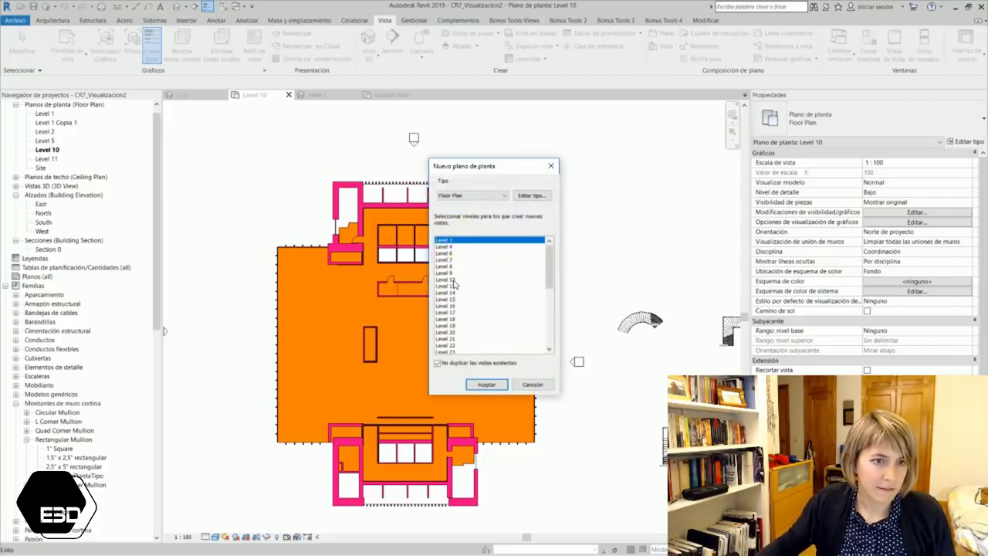
scroll(493, 291, down, 3)
scroll(493, 292, down, 5)
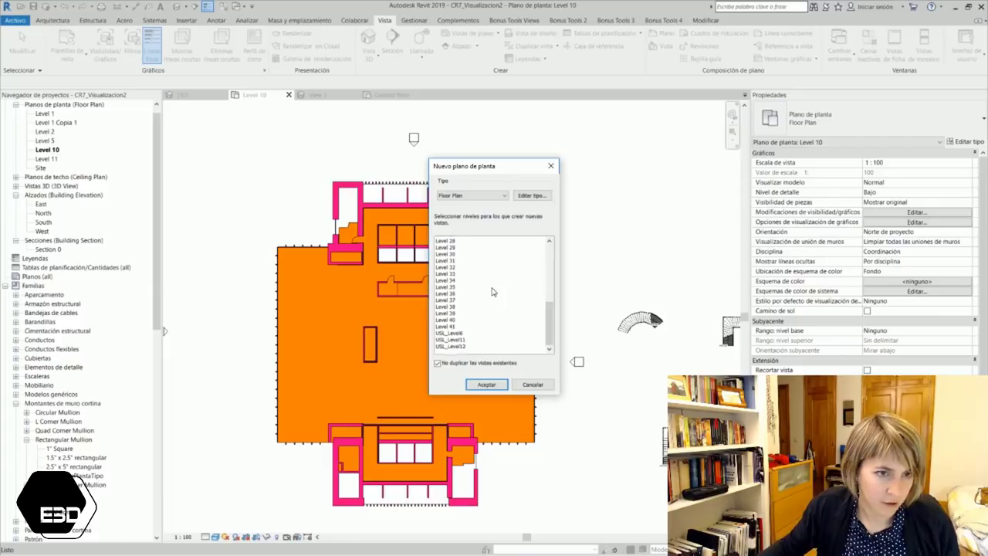
scroll(493, 291, up, 8)
click(445, 240)
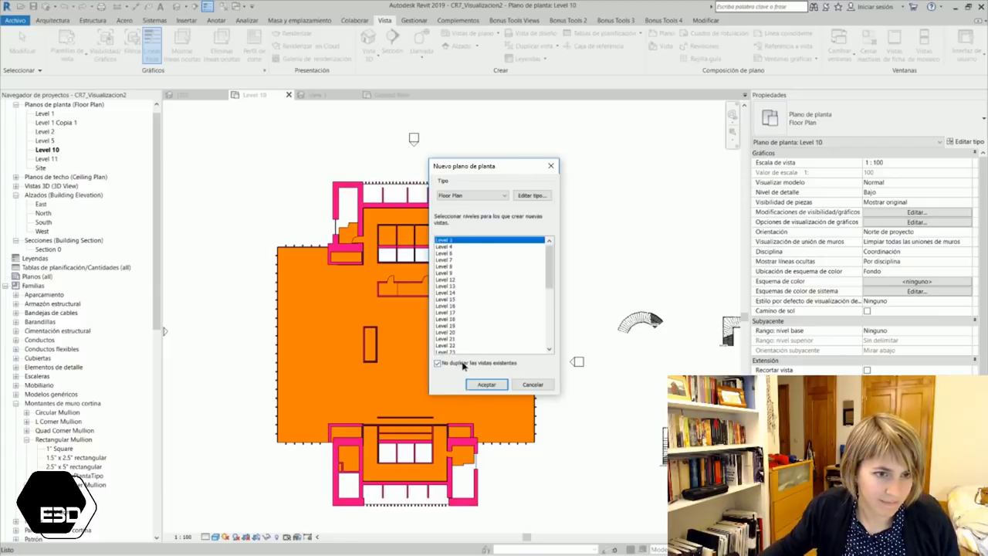
click(463, 366)
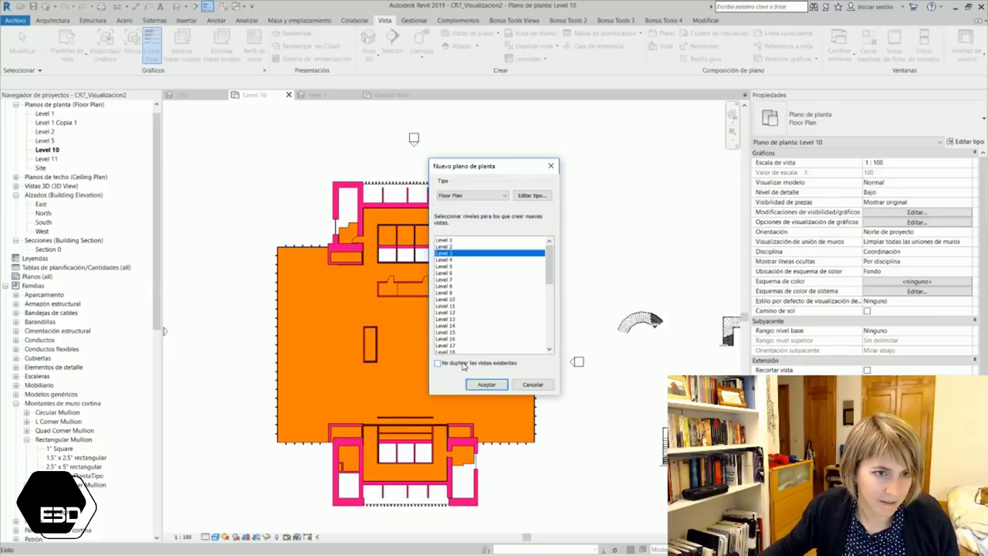
click(450, 300)
click(486, 384)
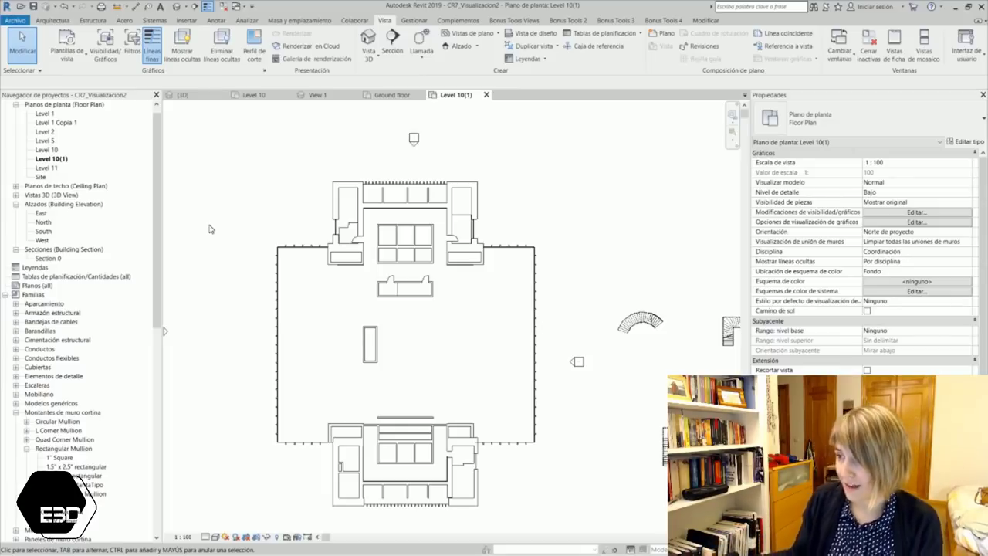
click(50, 158)
middle_drag(485, 307, 556, 285)
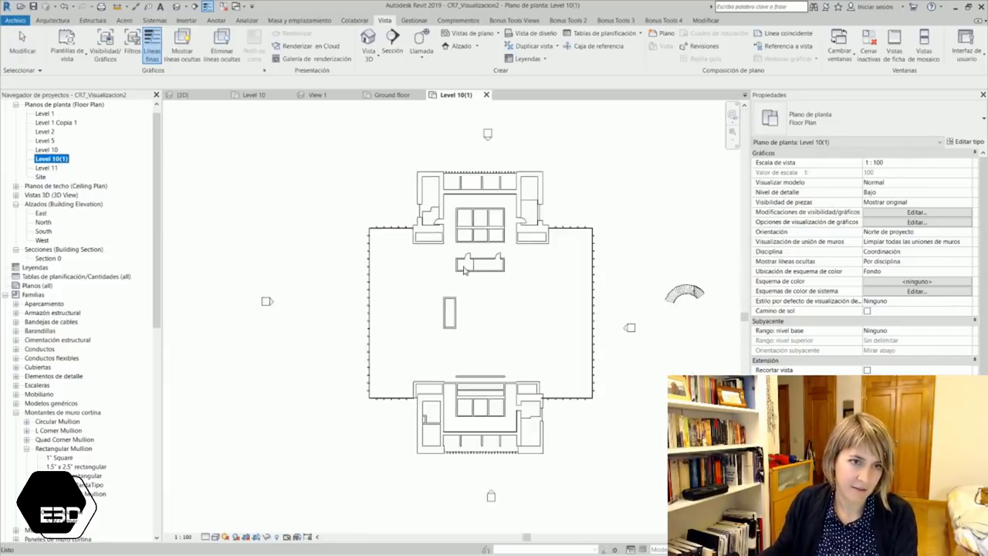
scroll(464, 269, up, 2)
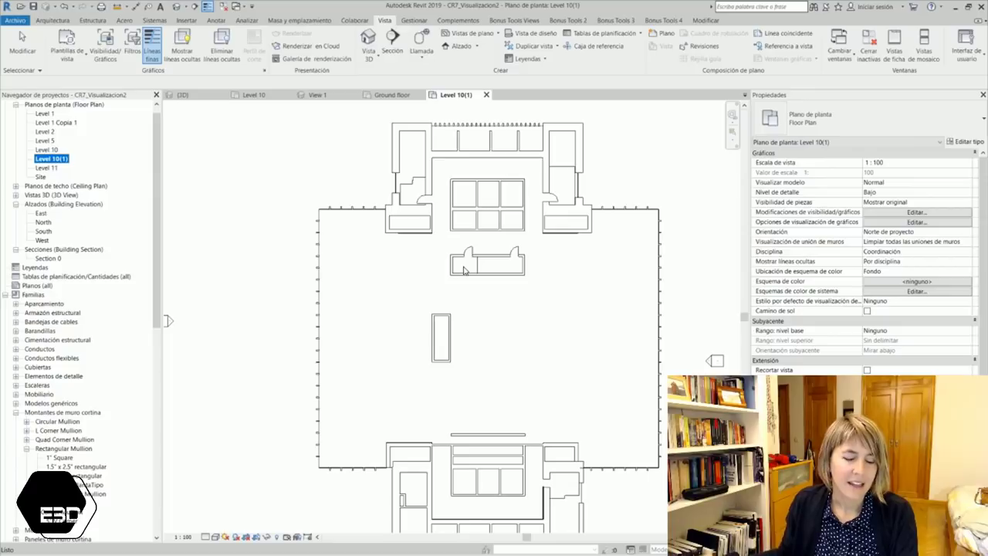
scroll(350, 193, down, 2)
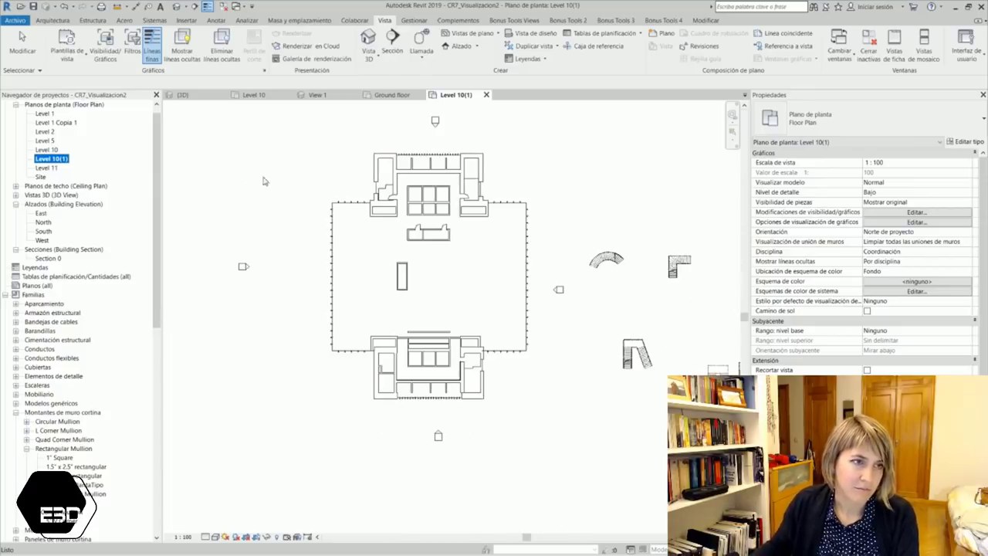
scroll(476, 241, up, 1)
click(477, 242)
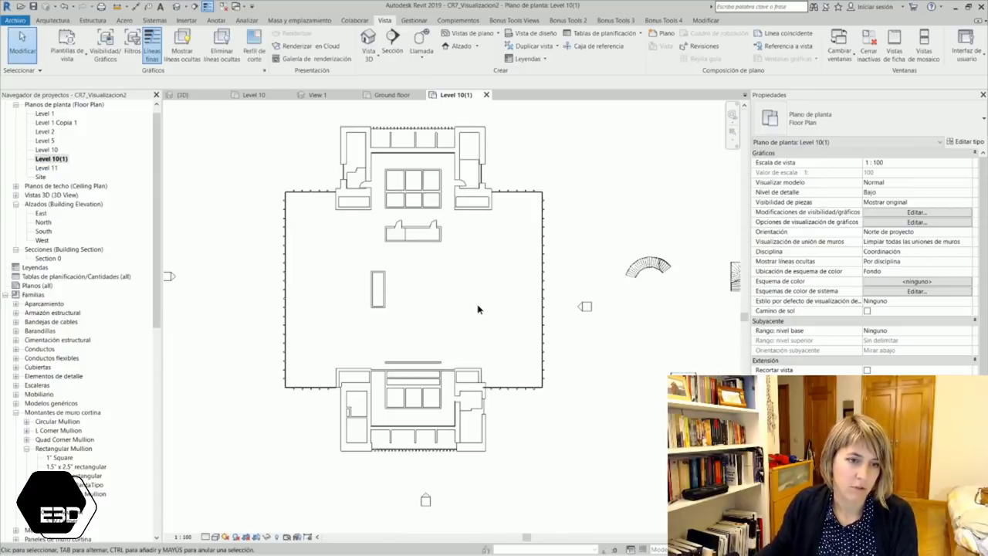
scroll(578, 294, down, 1)
scroll(418, 183, up, 1)
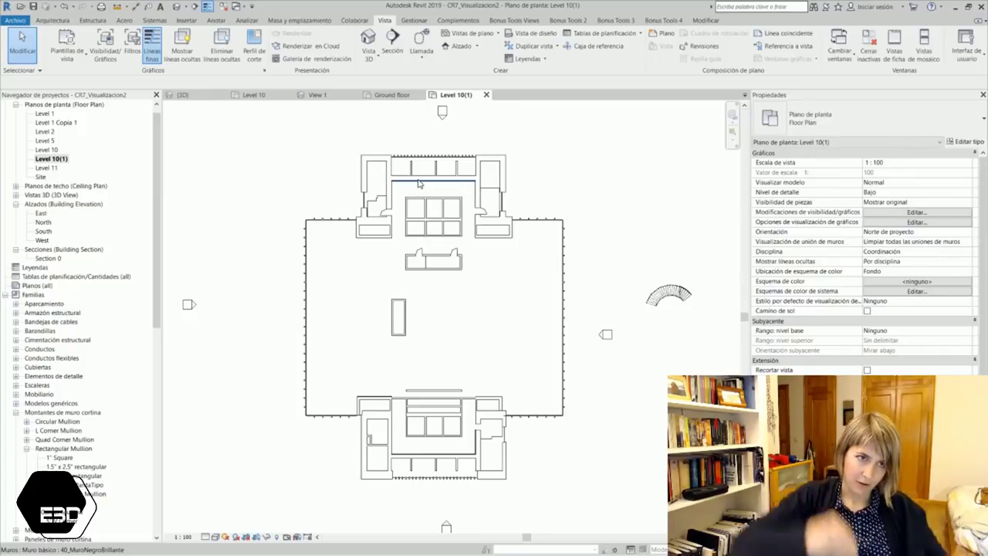
key(v)
key(g)
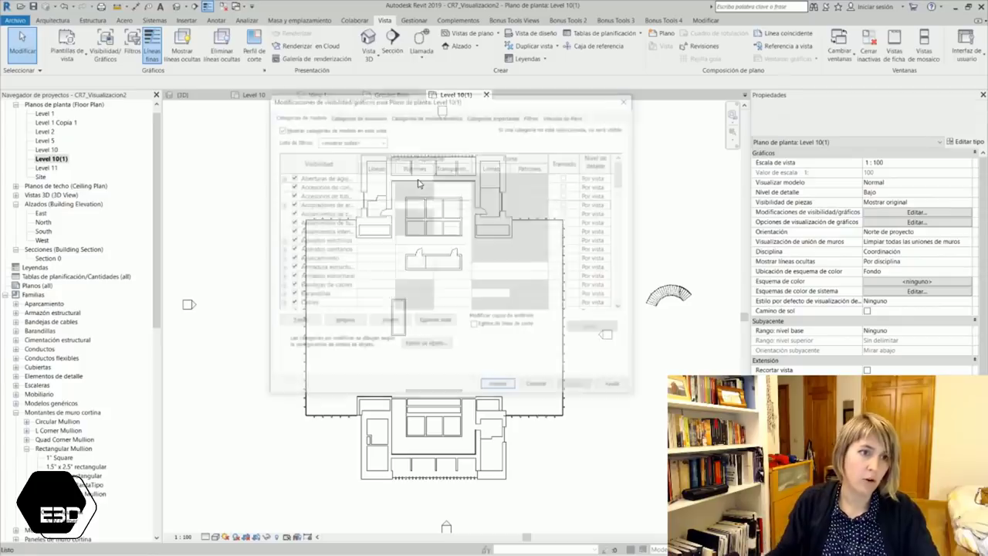
scroll(326, 247, down, 2)
scroll(326, 247, down, 2)
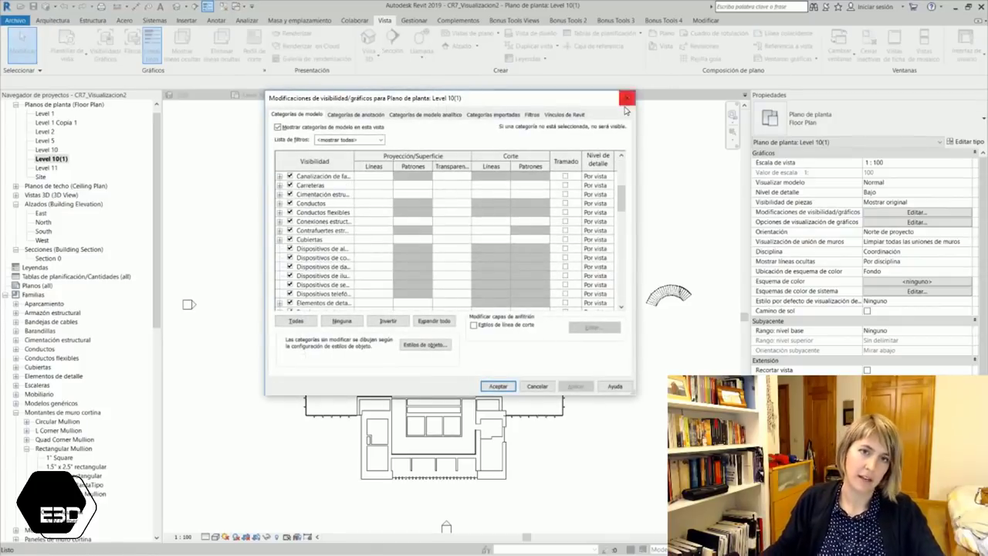
click(627, 97)
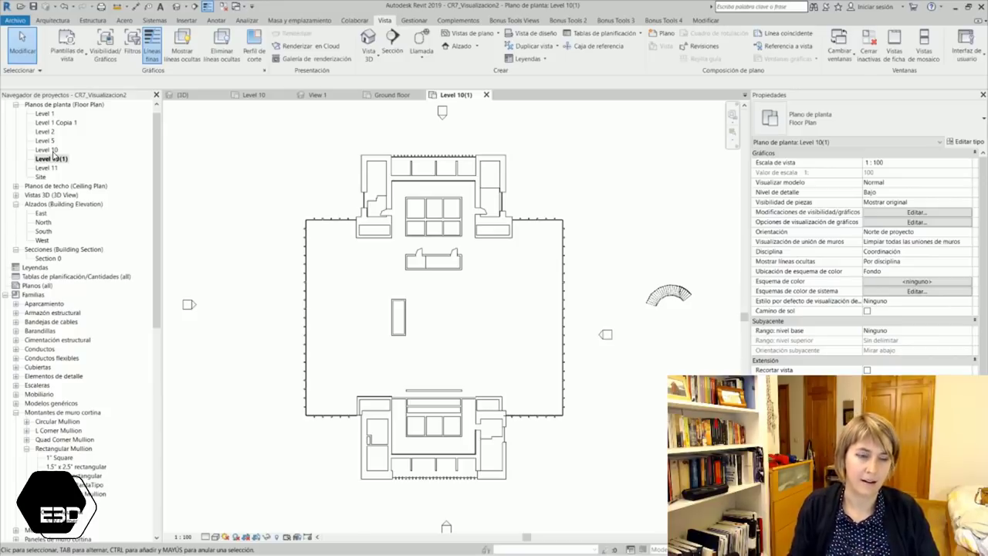
Reopen the coloured Level 10 plan and bring up the View Templates options.
double_click(53, 149)
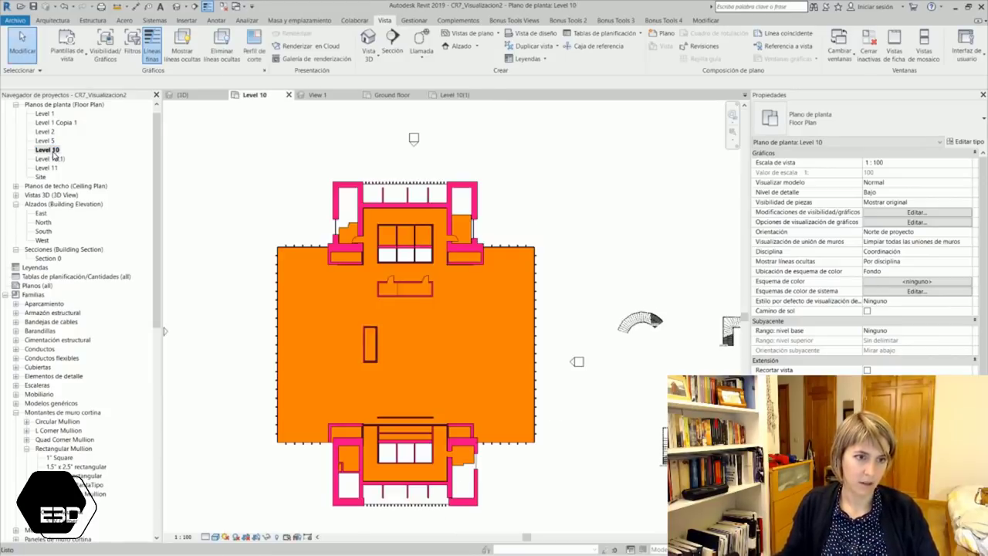
scroll(501, 269, up, 2)
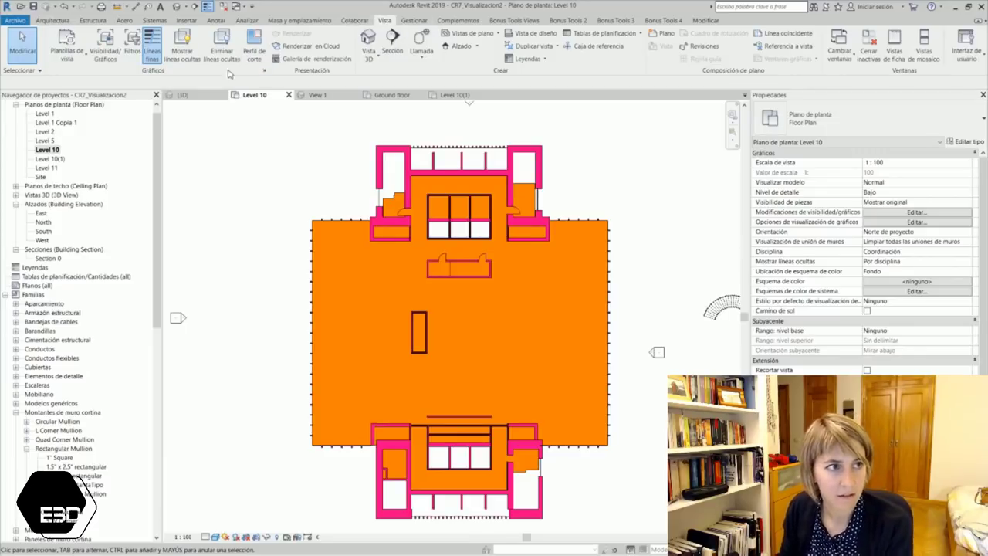
click(80, 61)
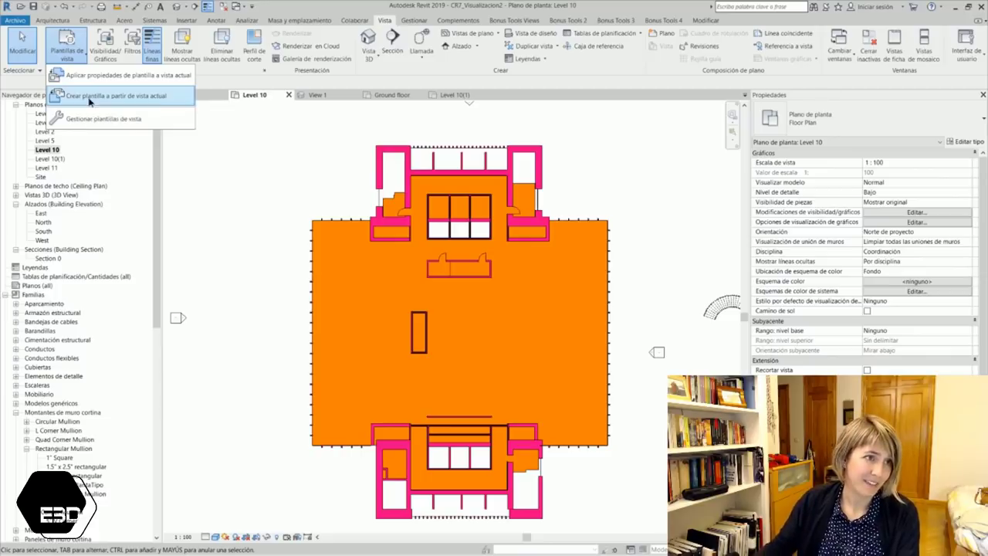
Save the current Level 10 view as a new view template named 'ObraMaestra'.
click(91, 97)
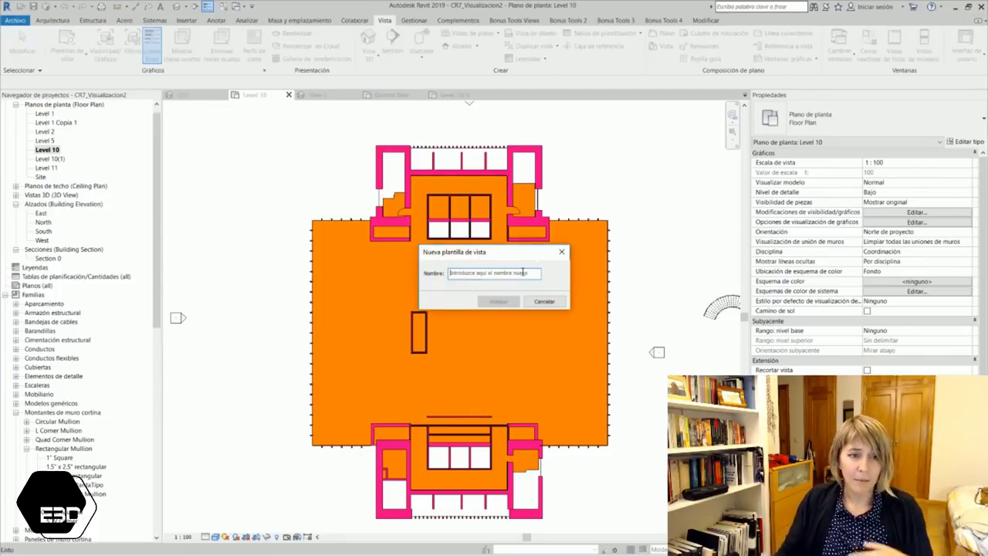
text(0)
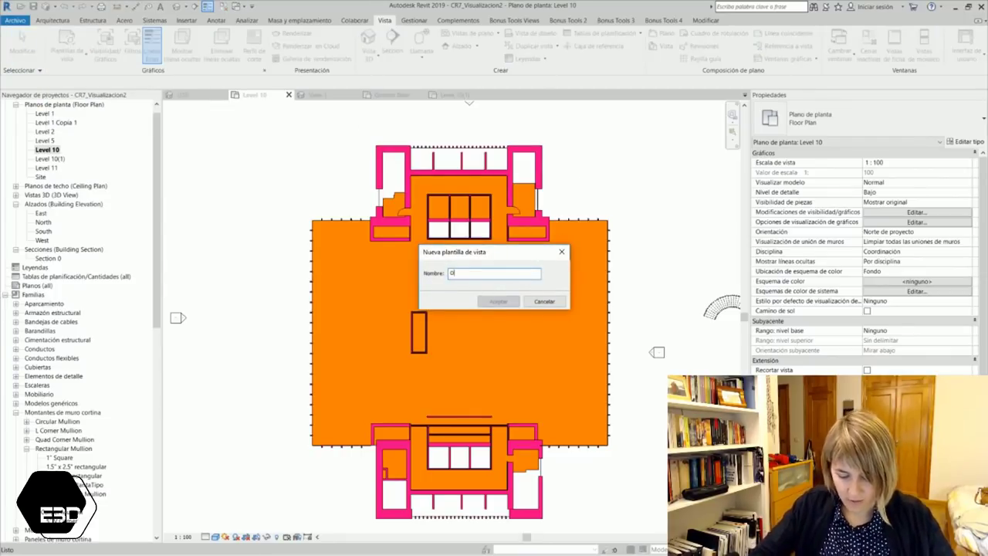
text(braMaestra)
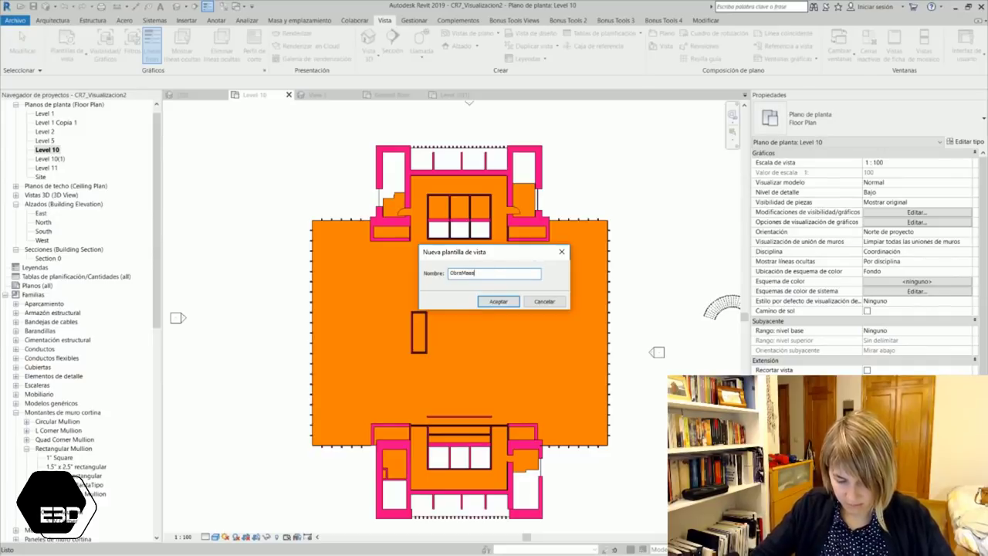
click(501, 301)
mouse_move(629, 236)
mouse_down()
mouse_move(629, 247)
mouse_move(629, 236)
mouse_up()
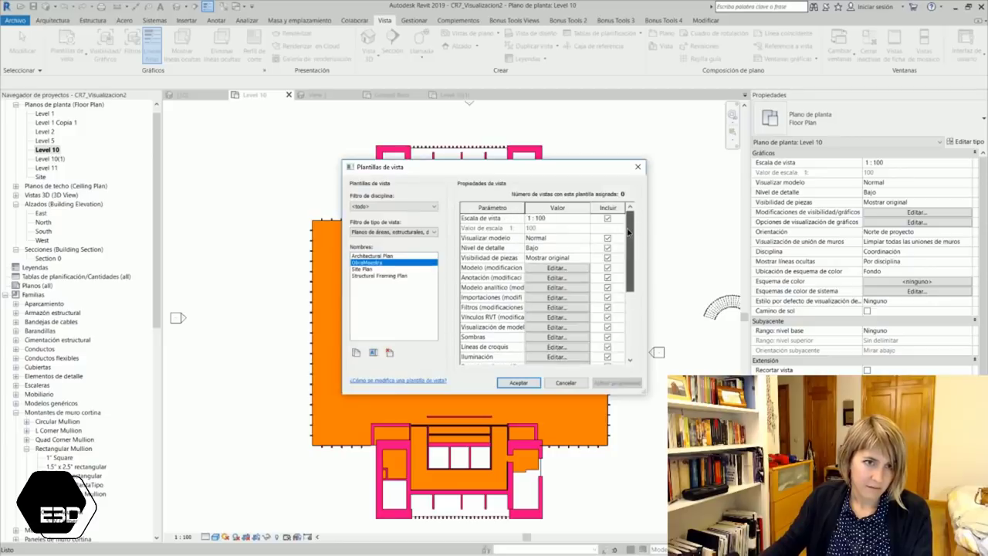
drag(526, 208, 530, 208)
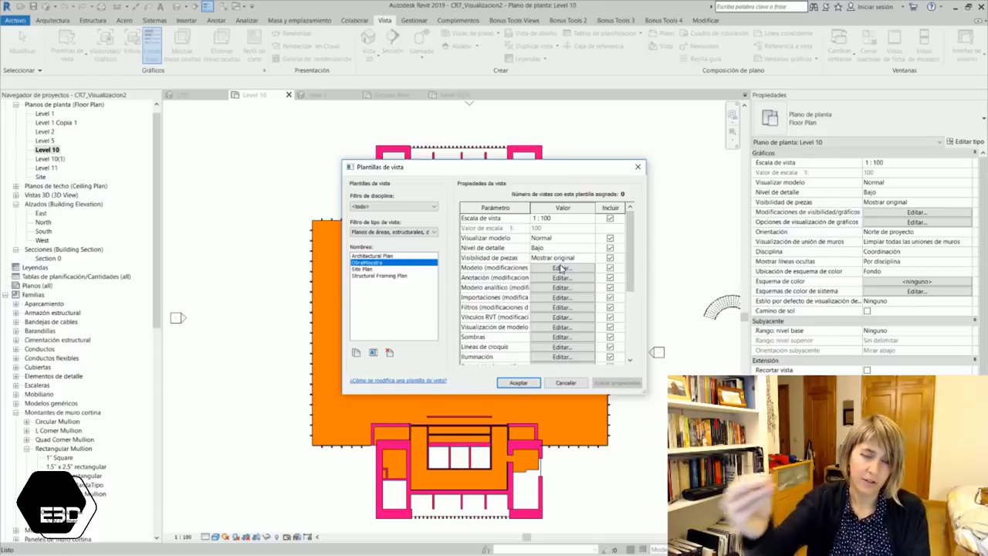
click(532, 380)
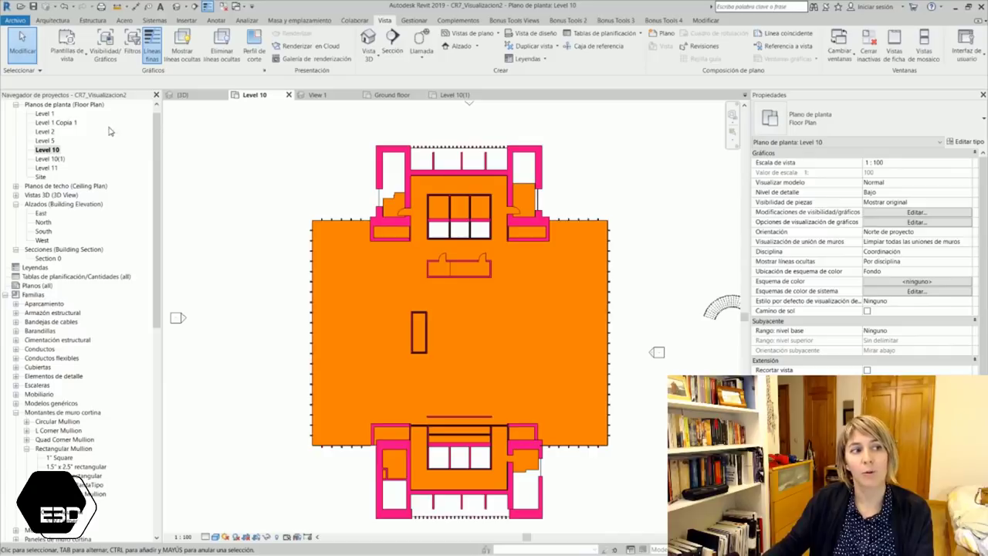
Open the Level 10(1) plan and apply the ObraMaestra template so it shows the colour fills.
double_click(51, 158)
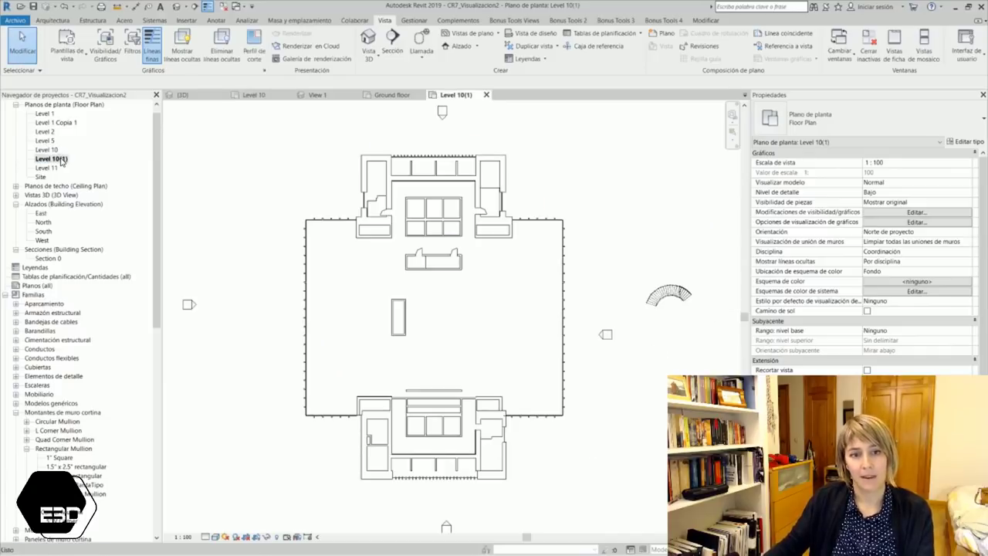
click(83, 62)
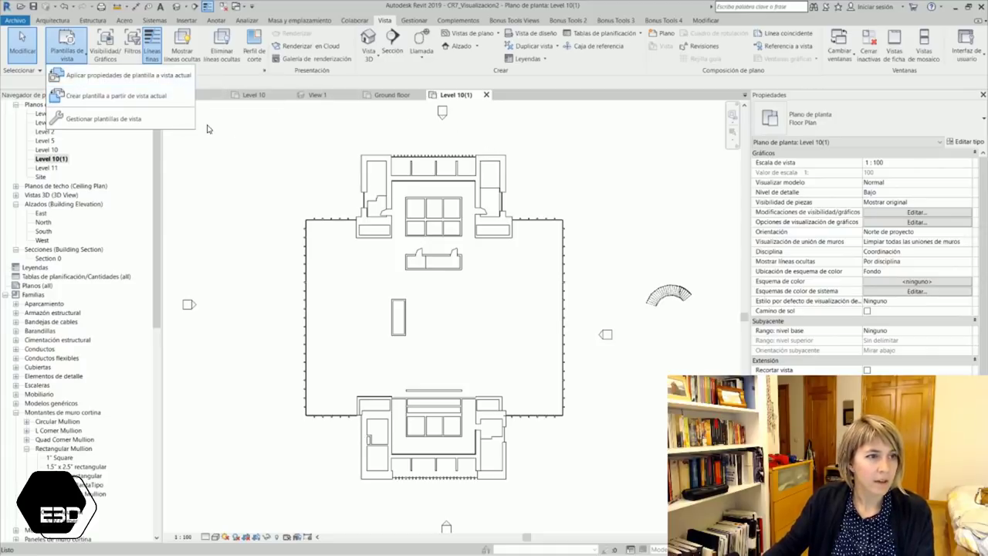
click(151, 118)
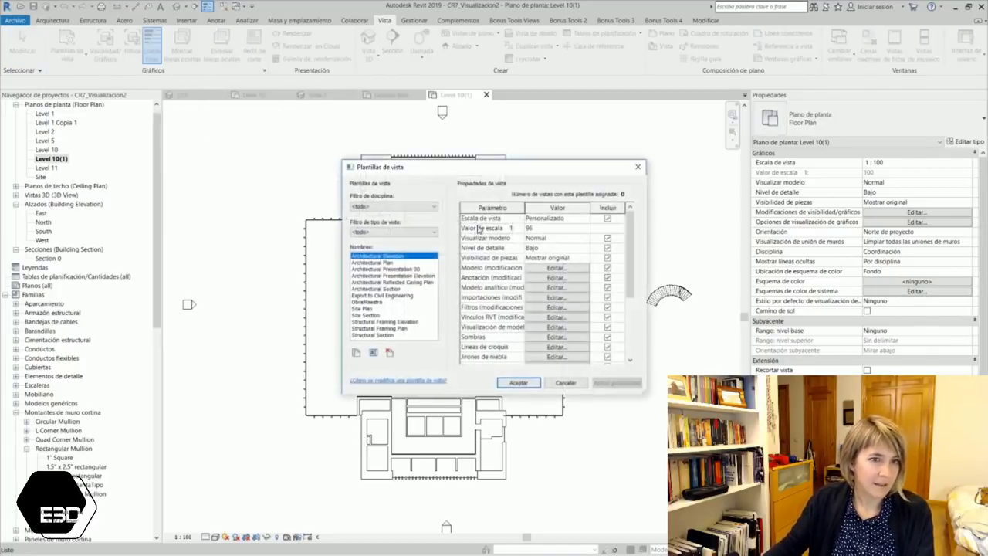
click(574, 387)
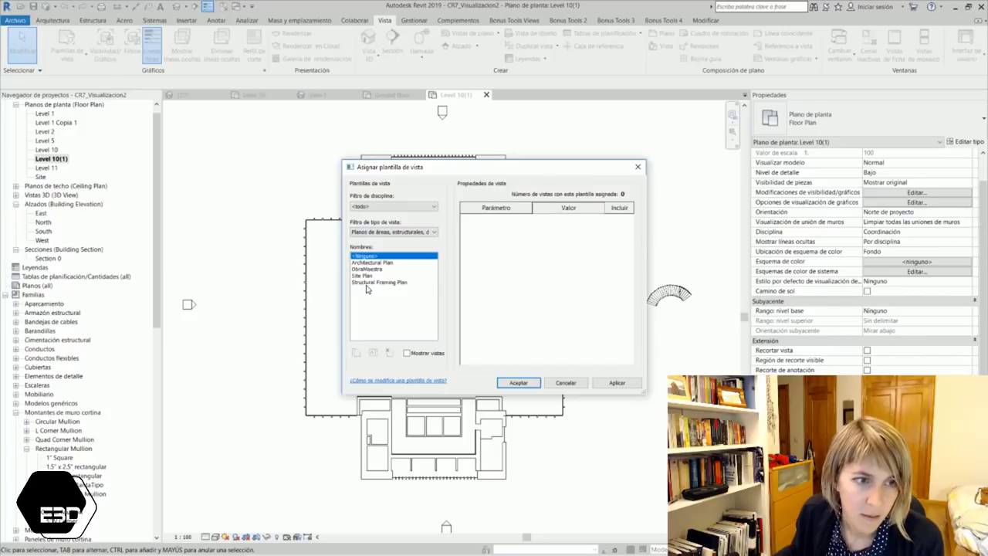
click(369, 269)
click(518, 382)
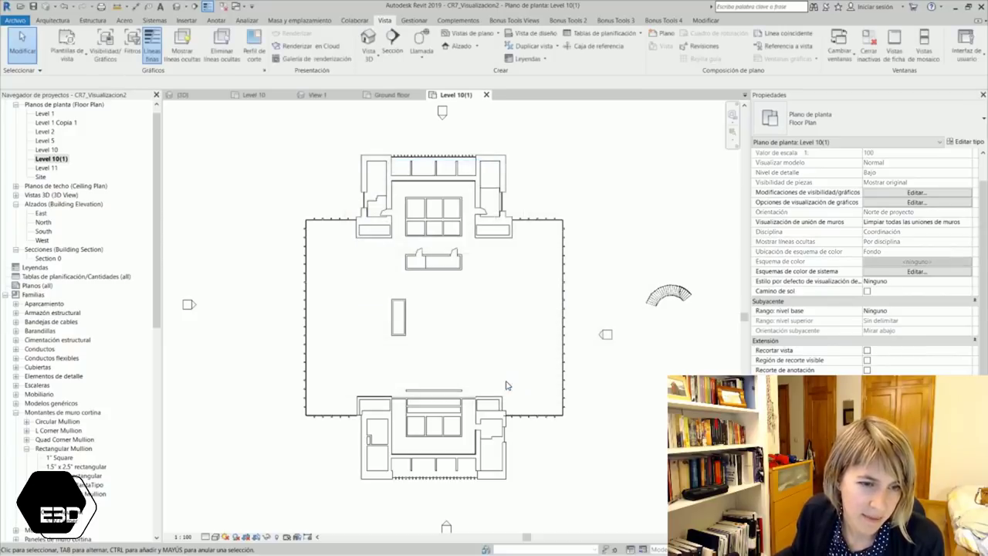
scroll(347, 246, up, 1)
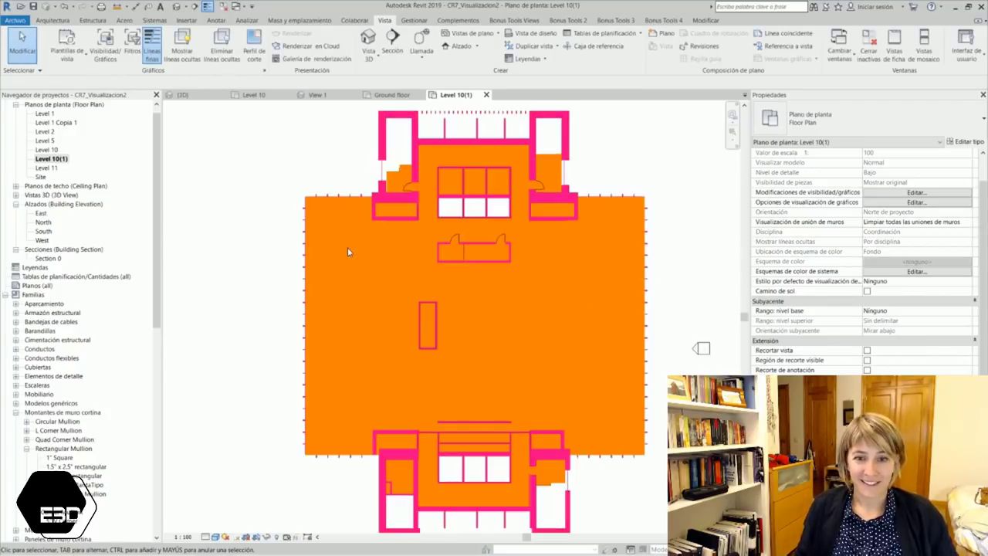
scroll(347, 247, up, 1)
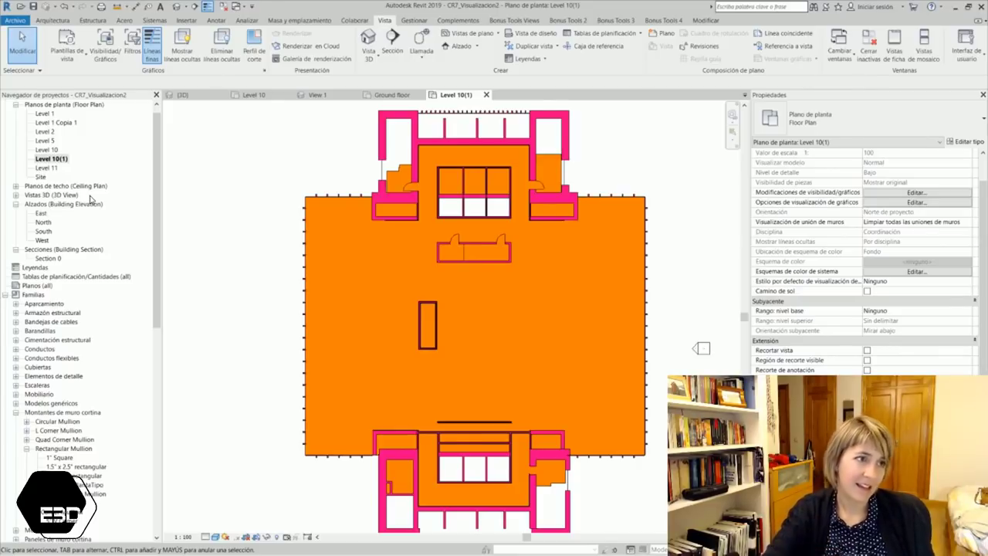
Apply the ObraMaestra template to the Level 1 plan, then return to Level 10.
double_click(45, 114)
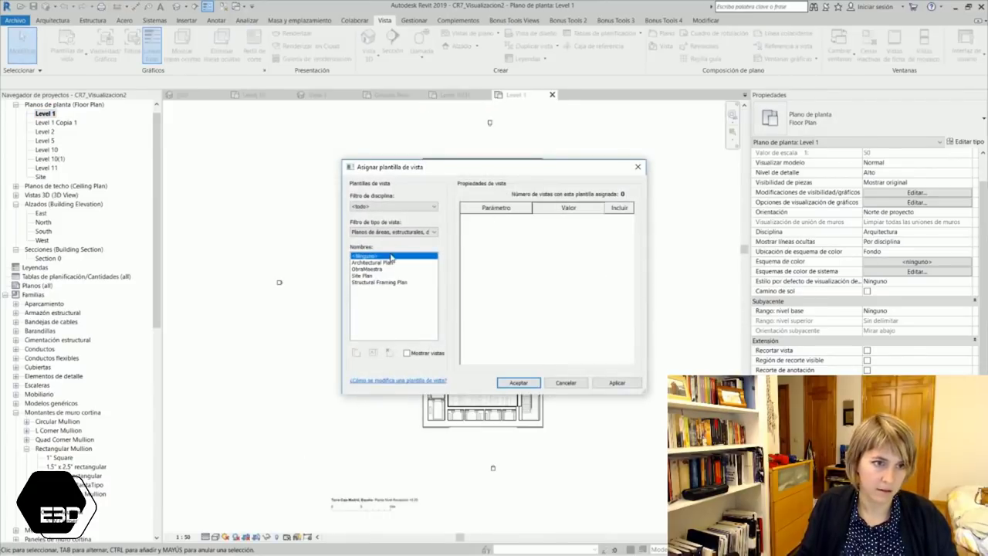
click(376, 269)
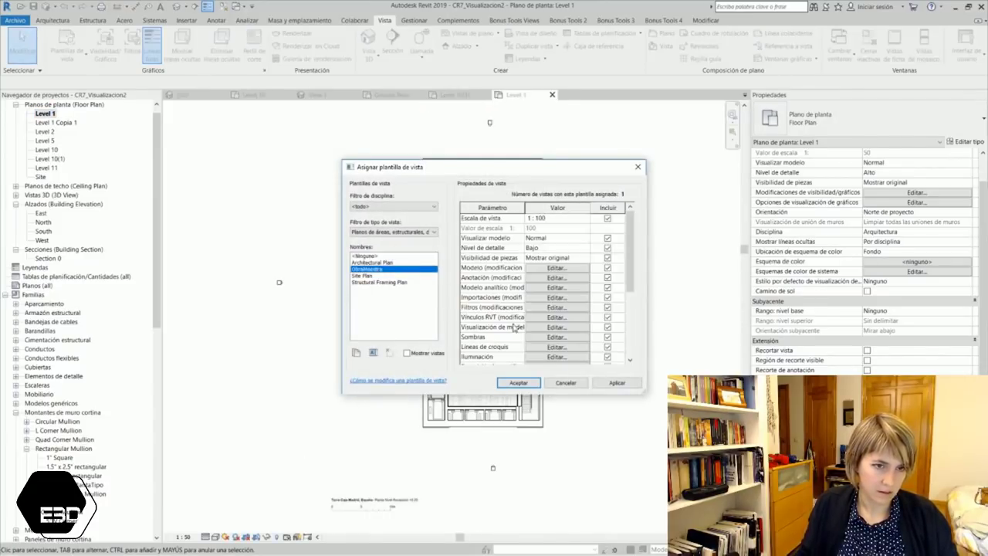
click(519, 382)
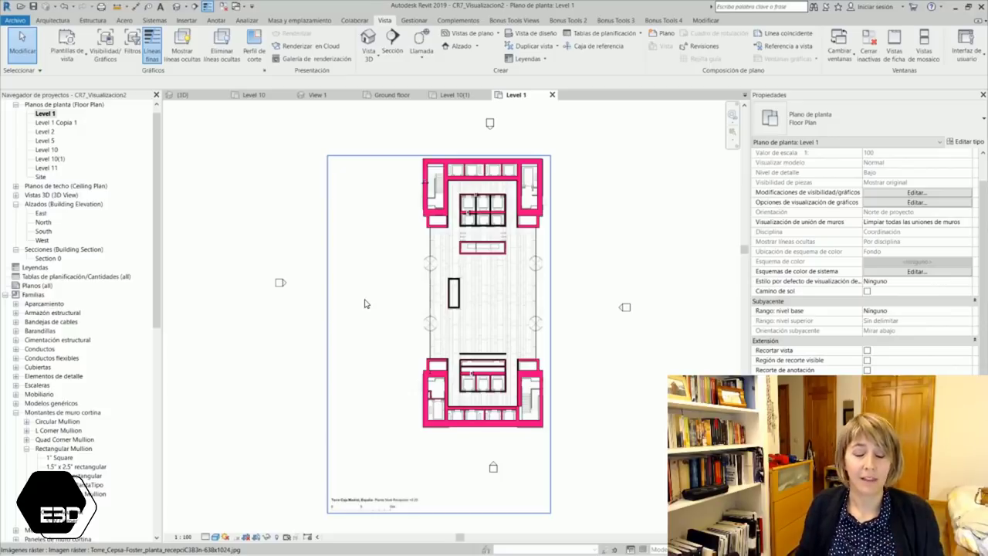
double_click(50, 150)
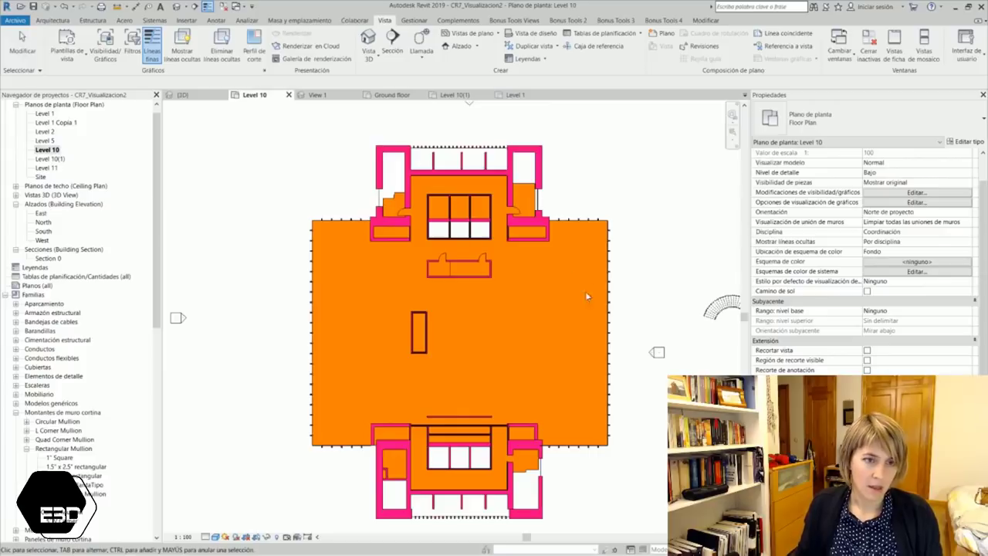
Reset the Muros overrides in Level 10's Visibility/Graphics so walls draw grey, then reopen VG.
scroll(631, 249, up, 2)
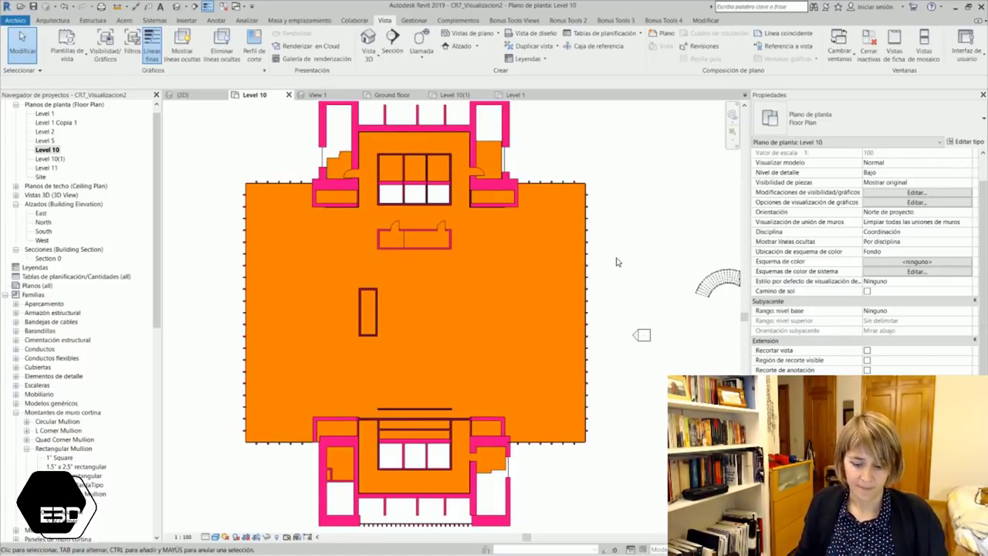
key(v)
key(g)
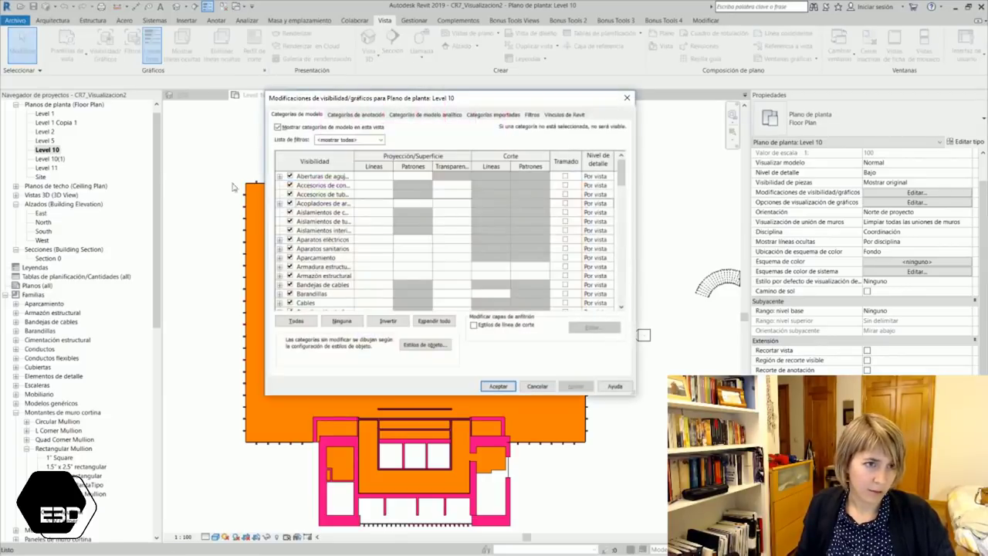
scroll(333, 269, down, 4)
scroll(334, 268, down, 4)
scroll(334, 269, down, 5)
scroll(333, 269, down, 3)
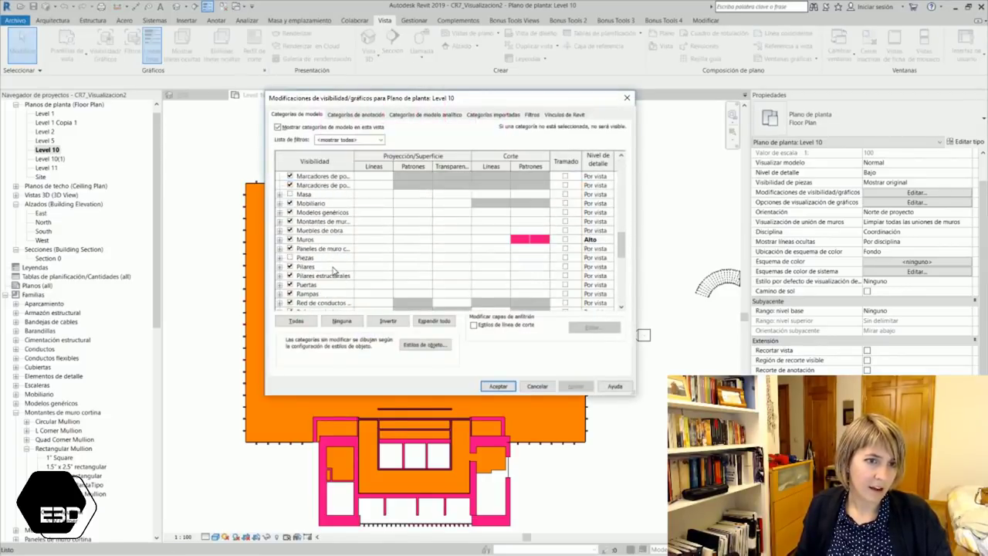
click(529, 202)
click(530, 203)
key(Escape)
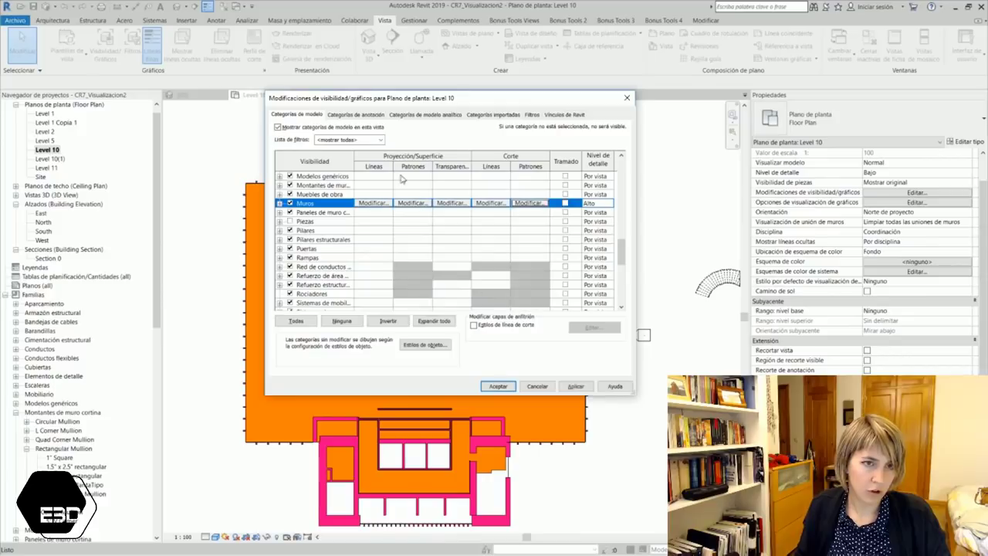
click(505, 389)
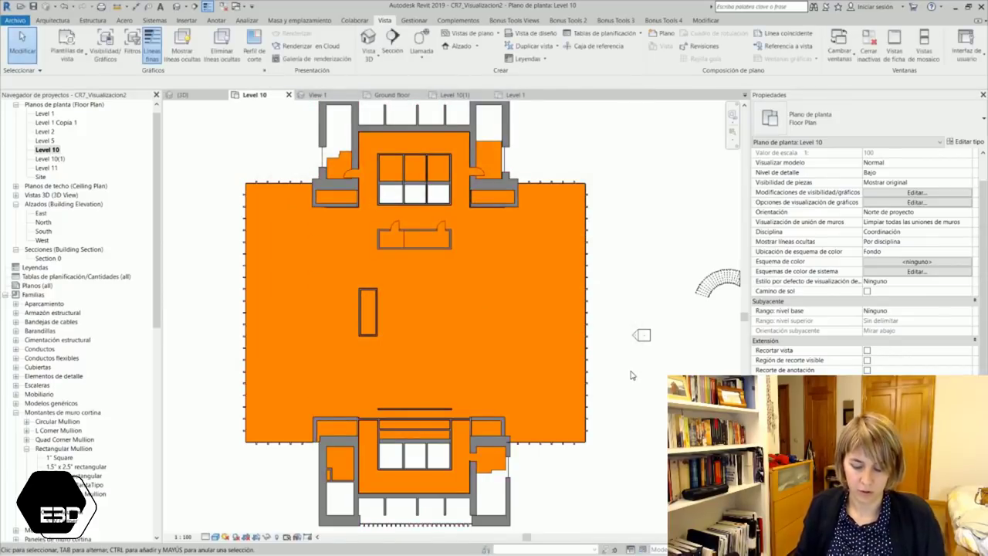
key(v)
key(v)
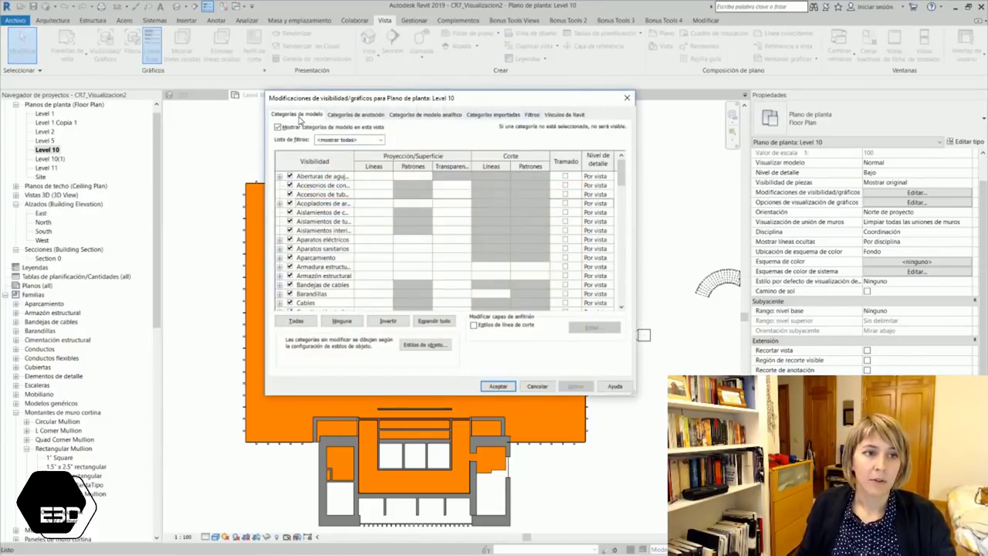
Scroll through the annotation category settings for the Level 10 plan.
click(342, 116)
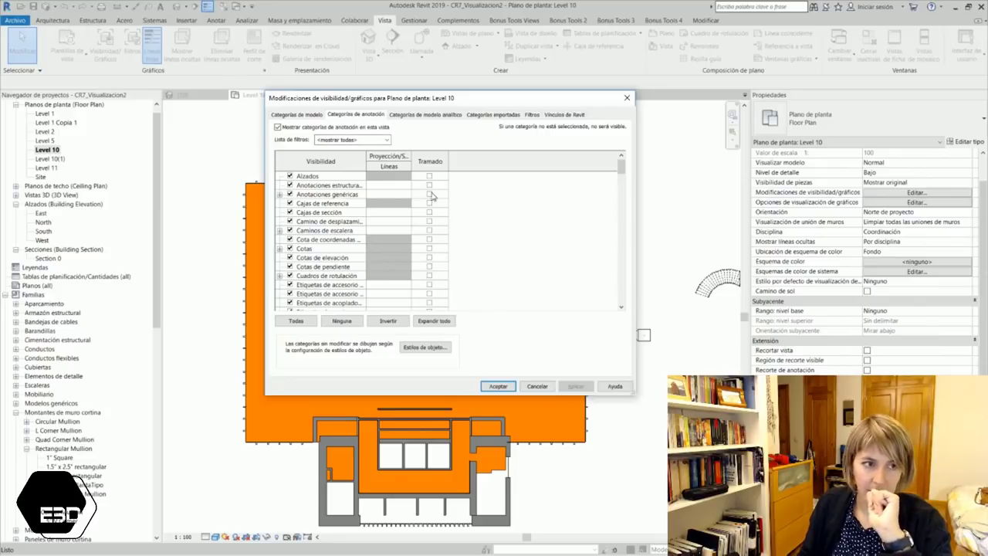
scroll(430, 202, down, 3)
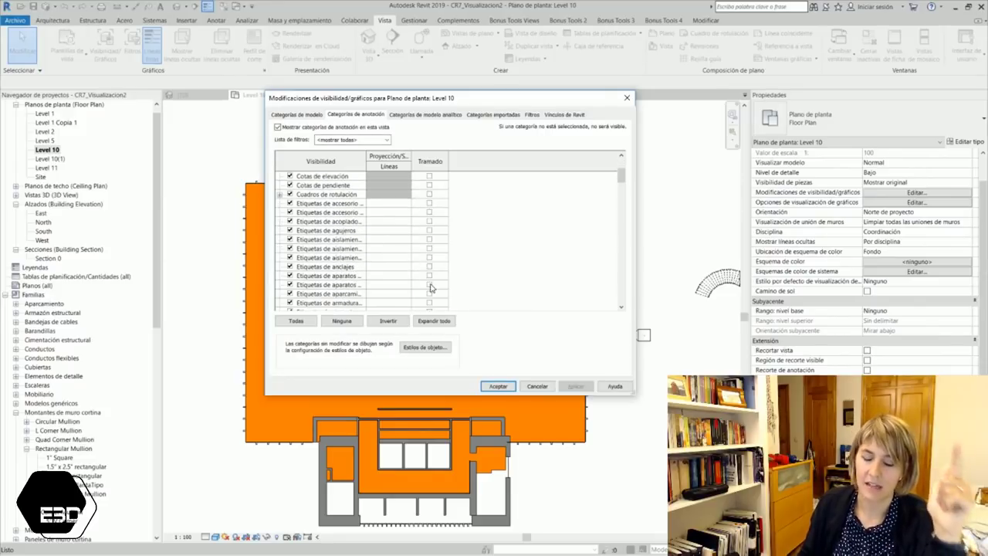
scroll(345, 239, down, 5)
scroll(345, 239, down, 3)
scroll(345, 239, down, 3)
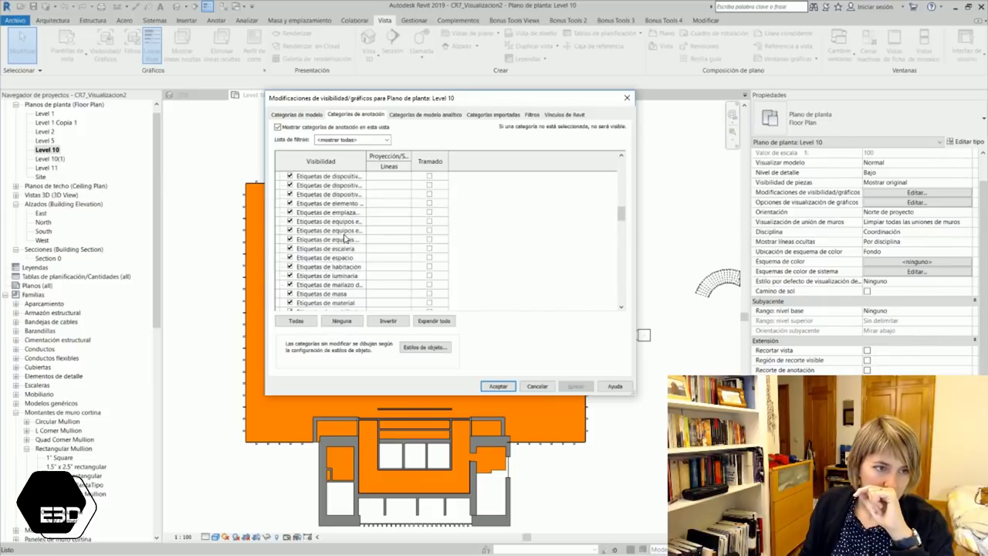
scroll(345, 239, down, 3)
scroll(345, 239, down, 3)
scroll(345, 240, down, 3)
scroll(345, 239, down, 3)
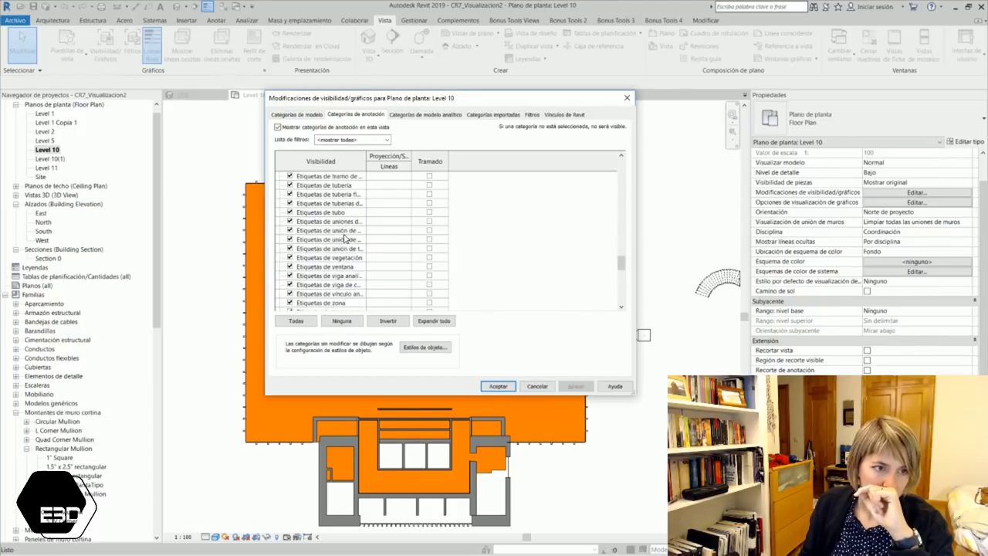
scroll(345, 239, down, 3)
scroll(345, 240, down, 3)
scroll(345, 240, down, 2)
scroll(345, 239, down, 1)
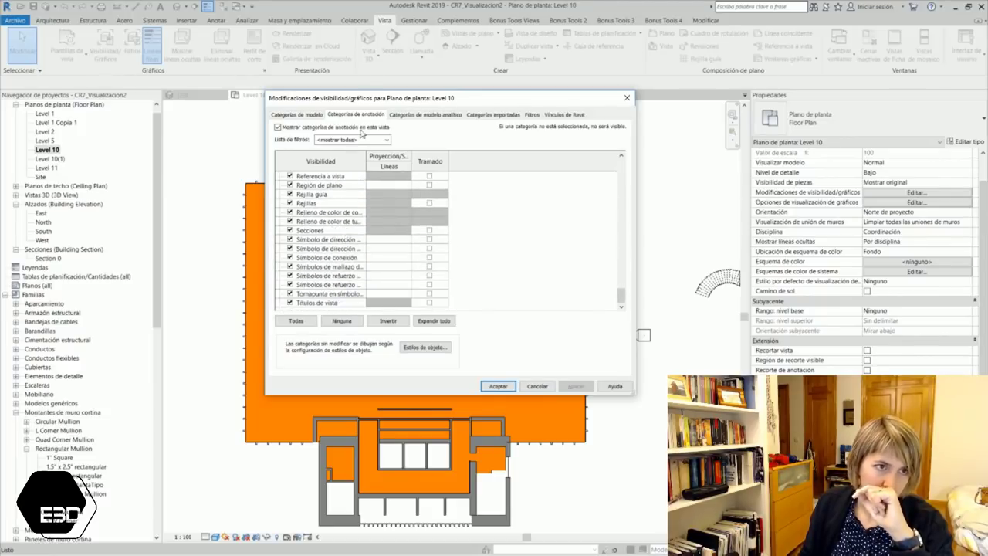
scroll(409, 214, up, 3)
scroll(409, 215, up, 3)
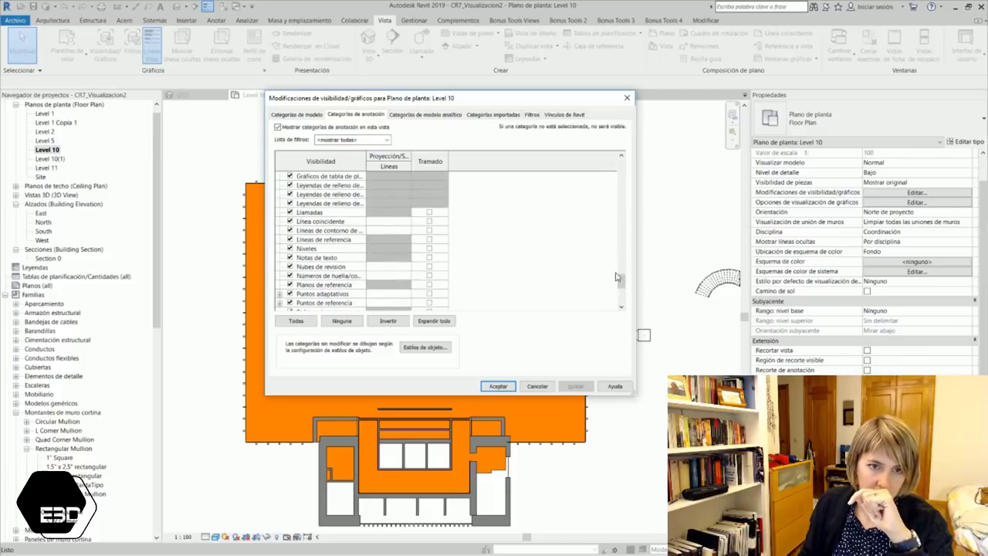
Widen the projection/surface lines column and show the view filters, which list none.
drag(618, 277, 628, 165)
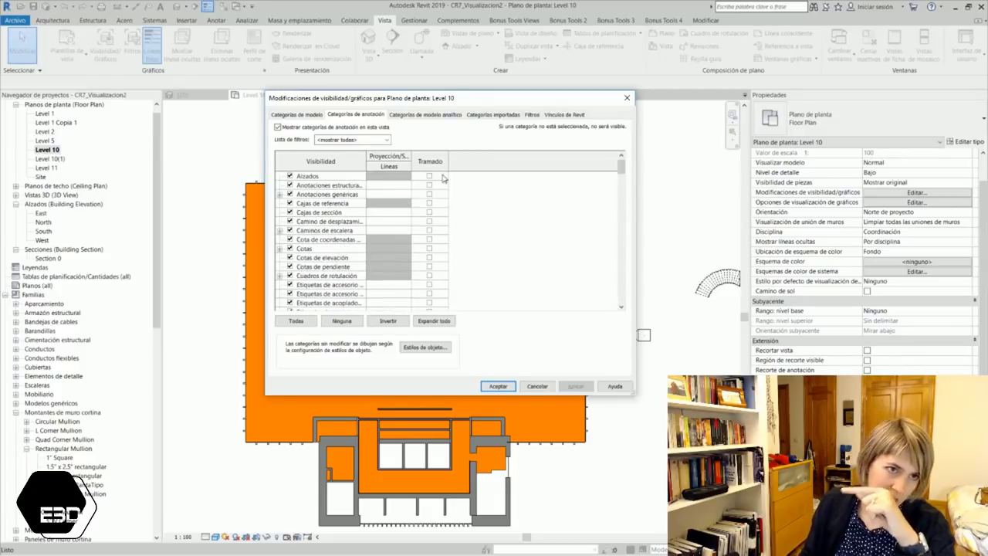
drag(410, 159, 443, 159)
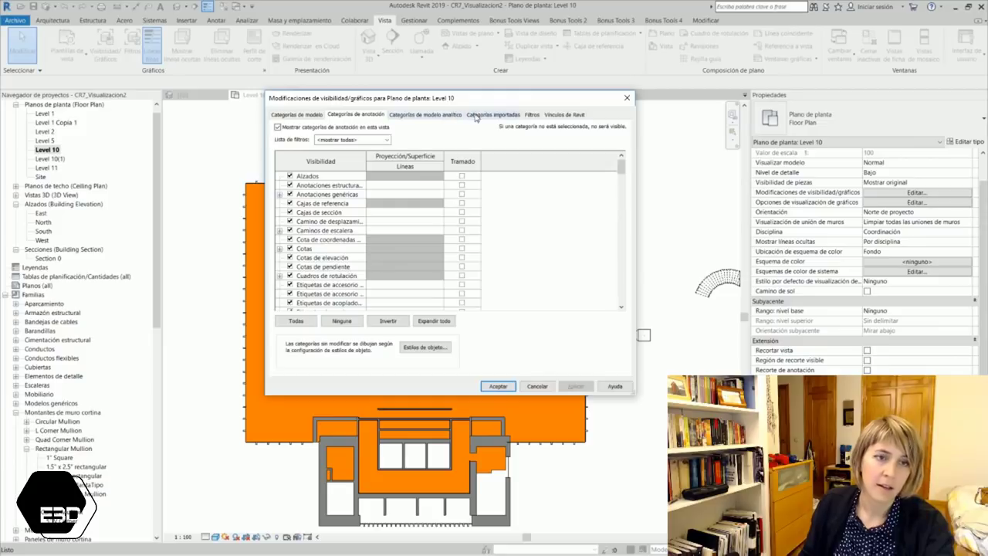
click(532, 114)
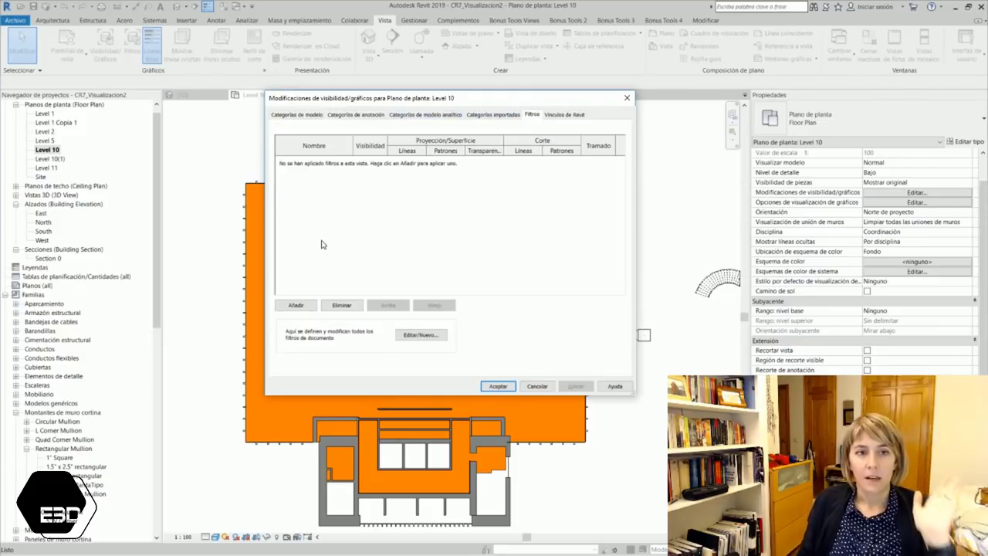
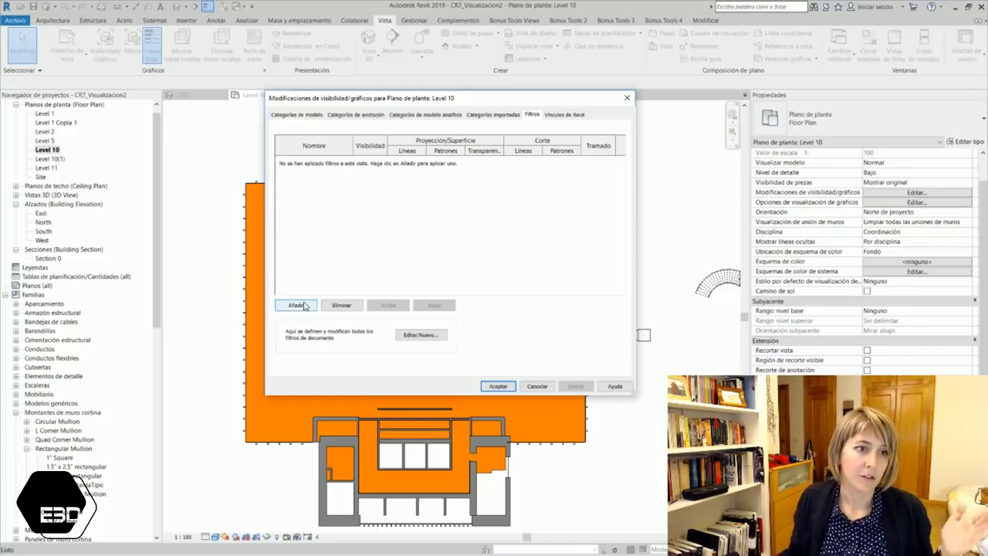
From the view's Filters tab, create a new rule-based filter named 'Muro_segun_anchura'.
click(305, 305)
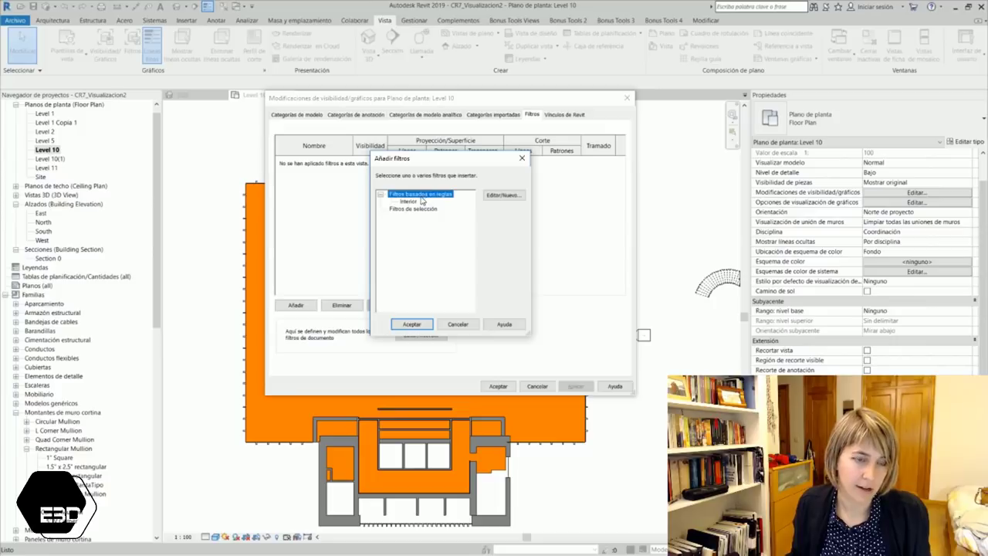
click(503, 196)
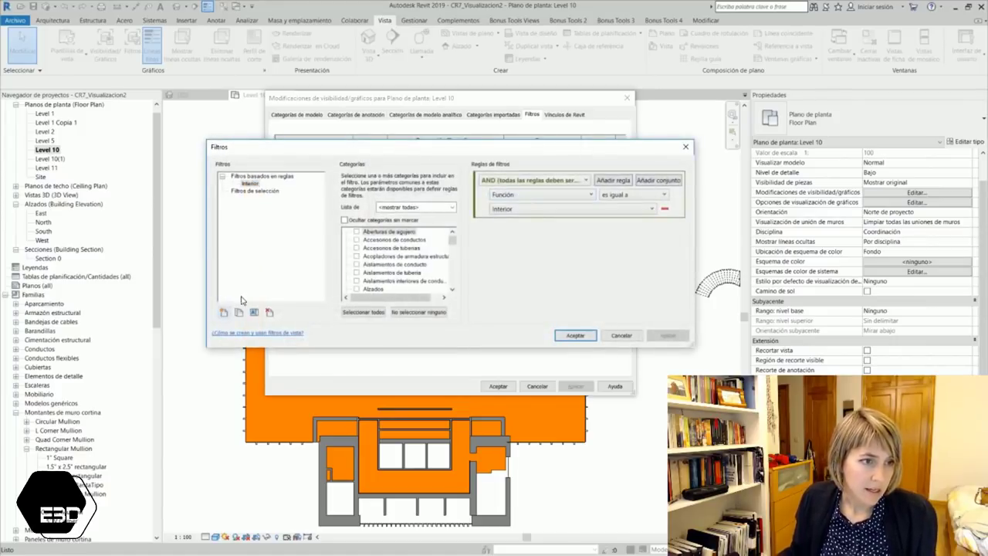
click(225, 311)
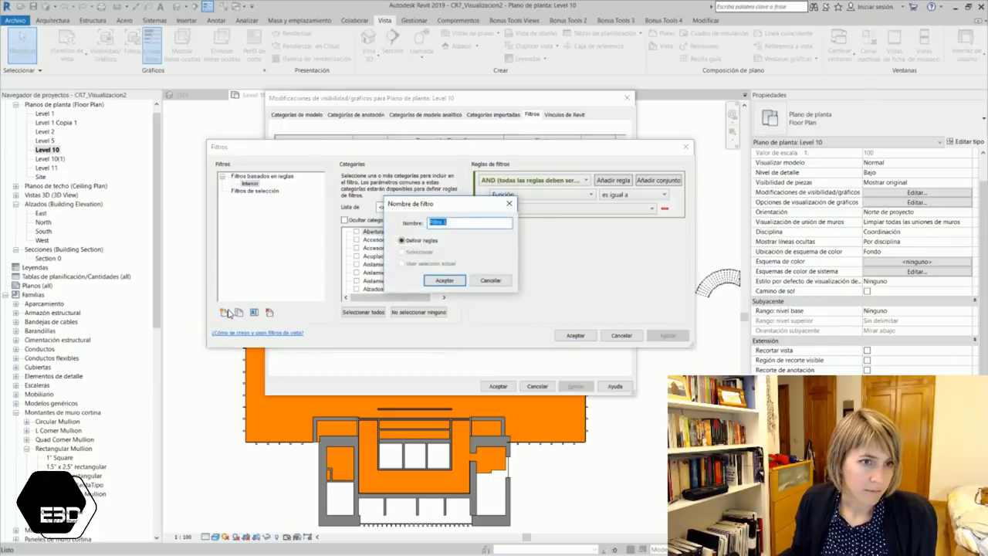
text(Muro_)
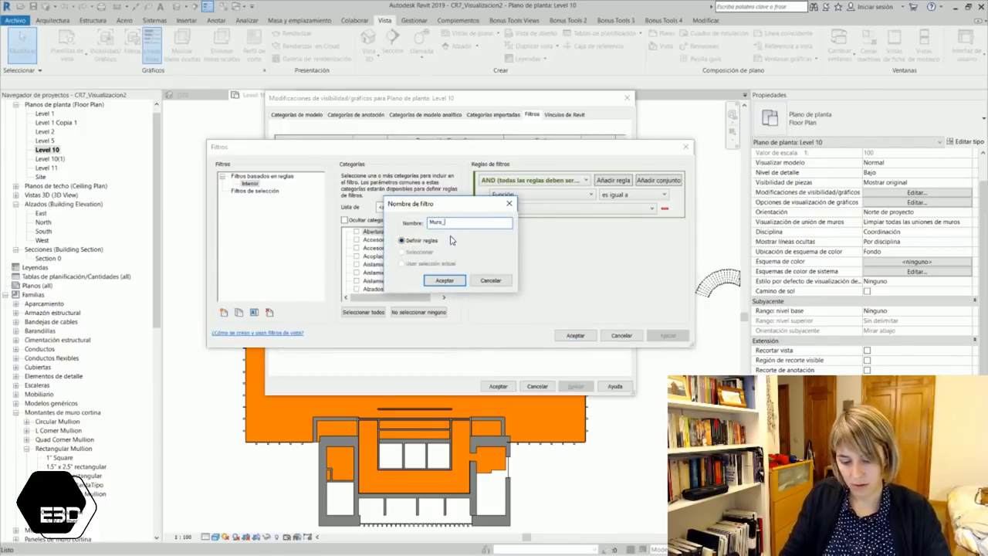
text(segun_anchura)
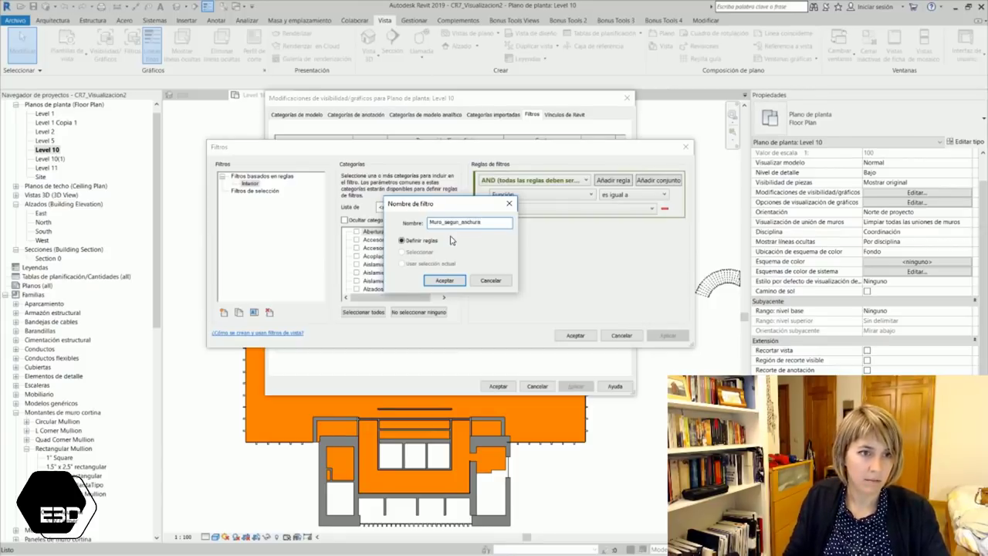
key(Return)
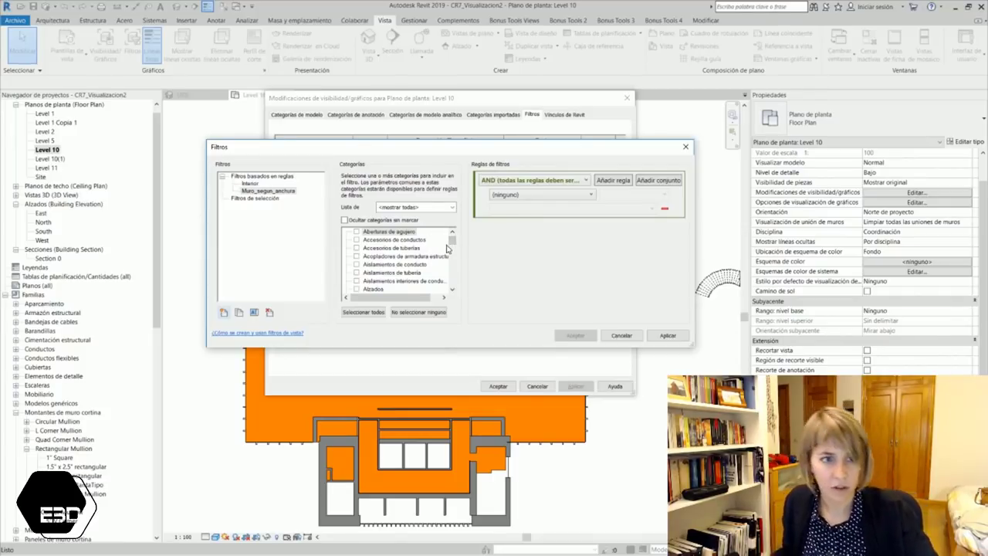
Set the filter's category to Muros (Walls).
drag(450, 242, 452, 260)
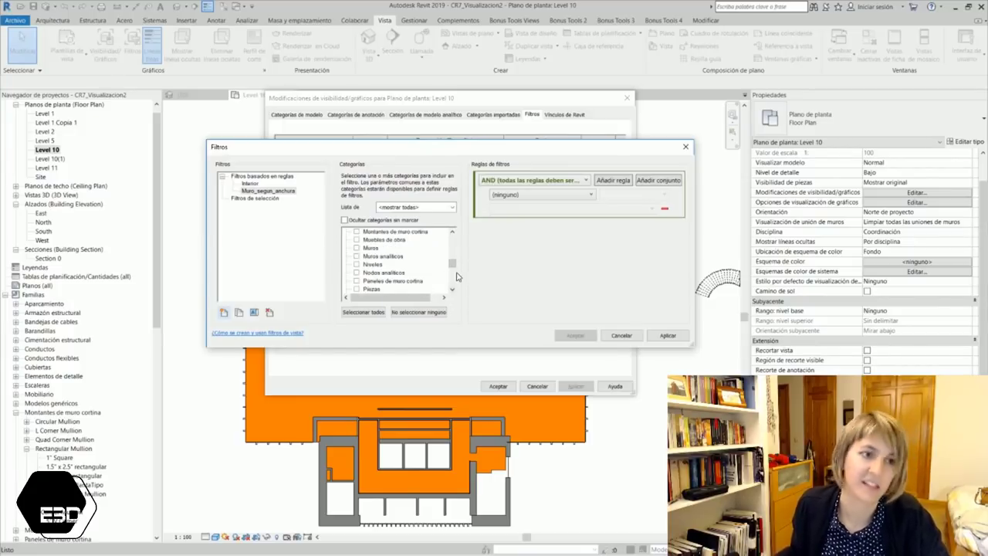
drag(453, 265, 451, 267)
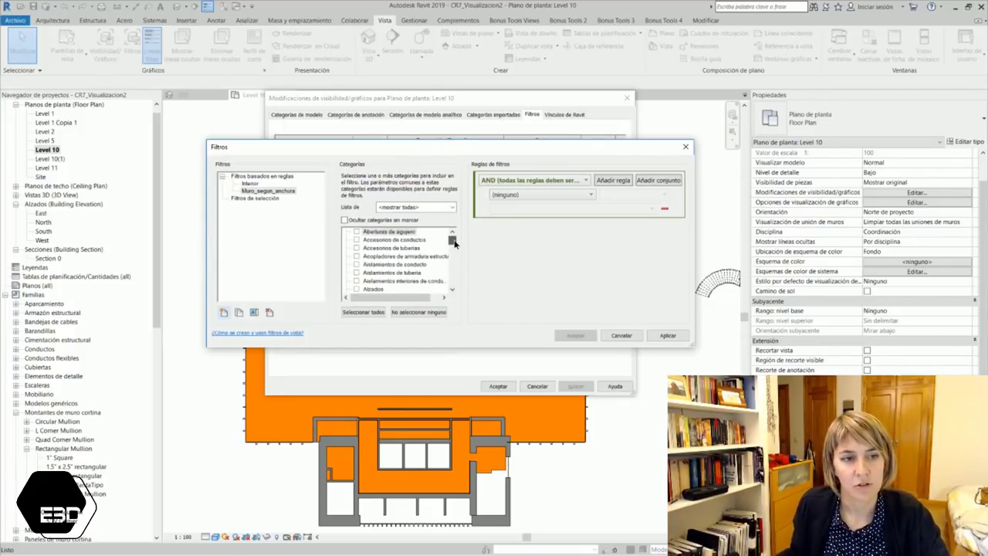
scroll(452, 267, up, 1)
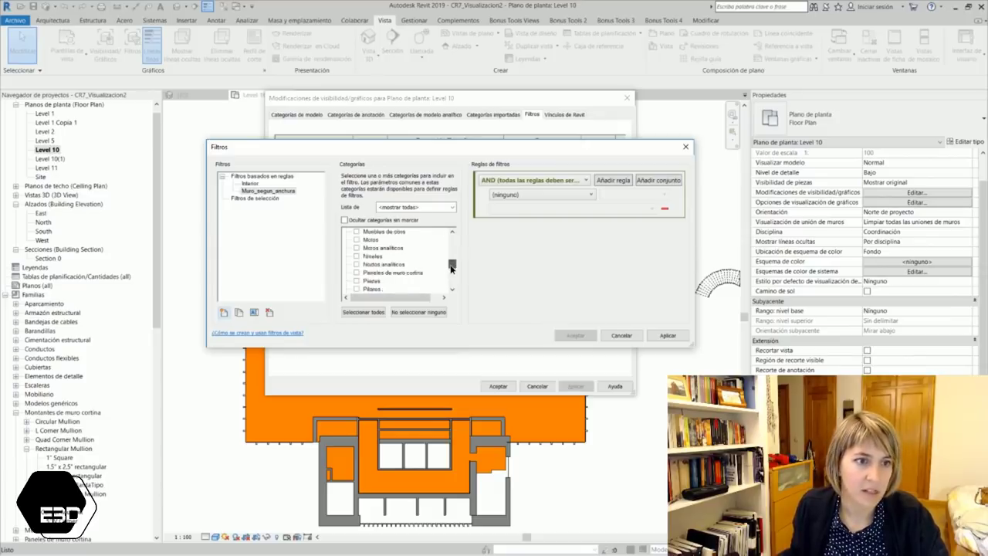
scroll(452, 268, up, 1)
click(357, 264)
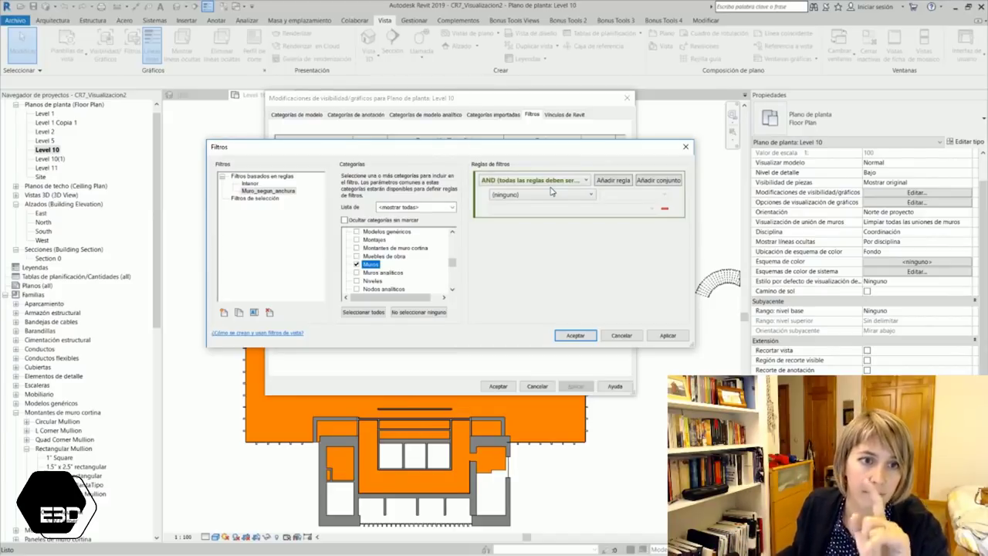
Define the rule Anchura es mayor que 79.4 with AND, and accept the filter.
click(549, 195)
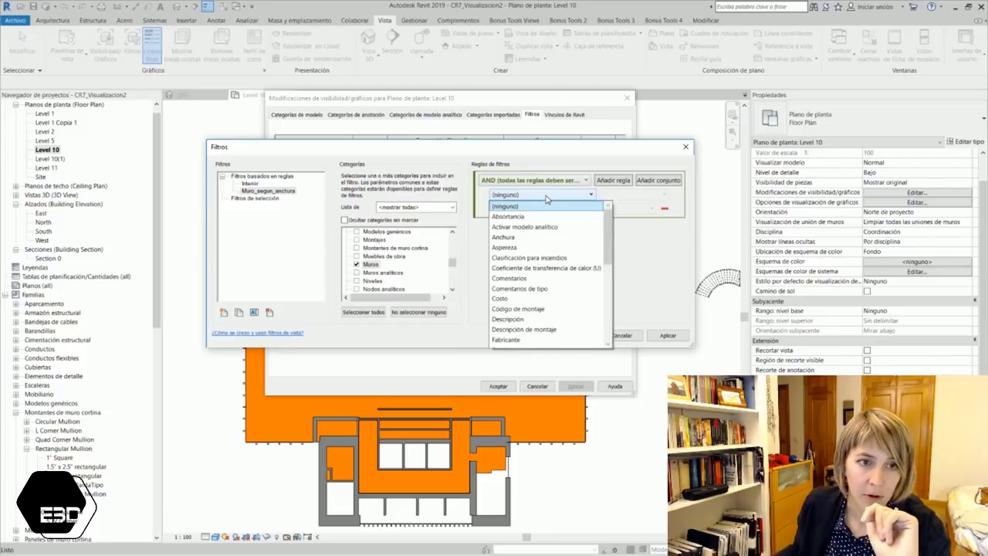
click(549, 196)
click(561, 181)
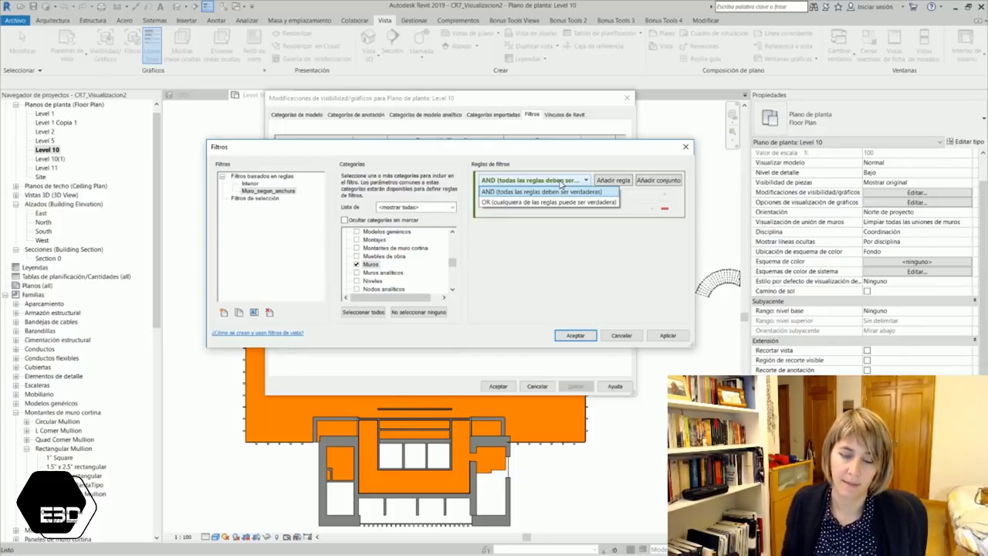
click(561, 182)
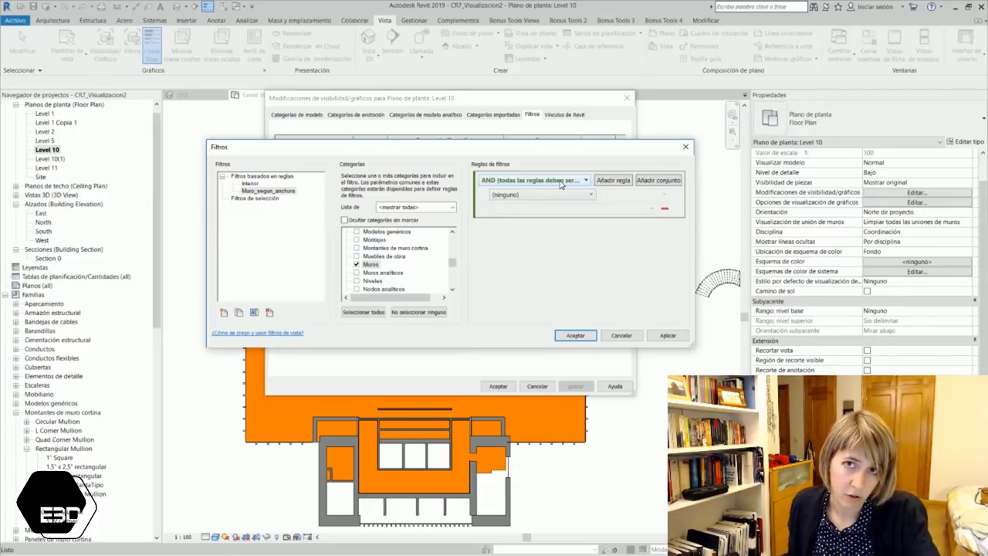
click(548, 195)
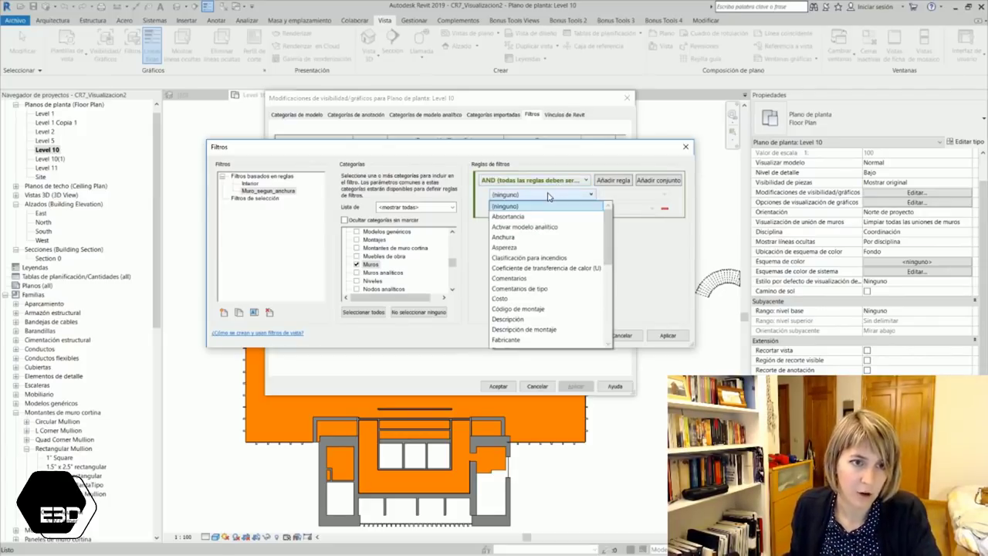
click(532, 239)
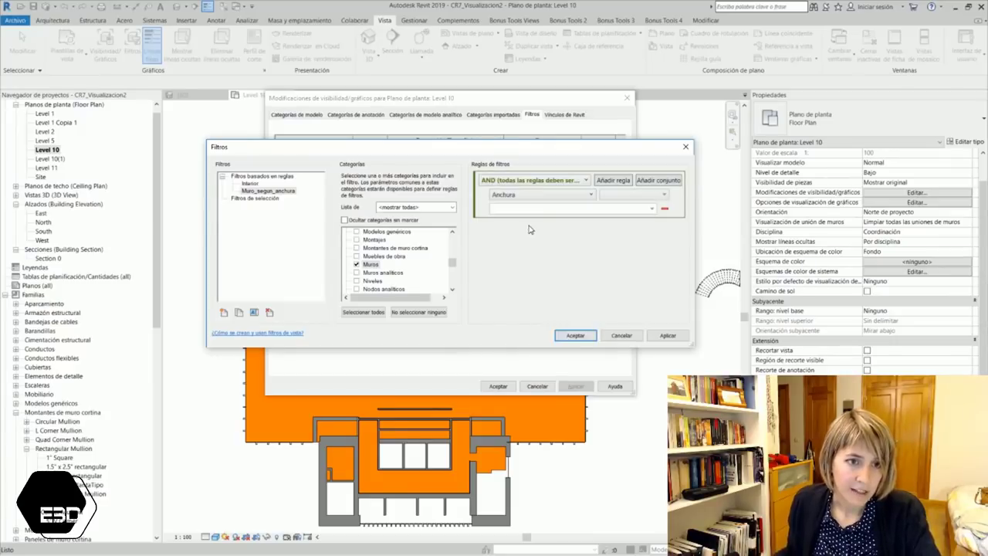
click(660, 195)
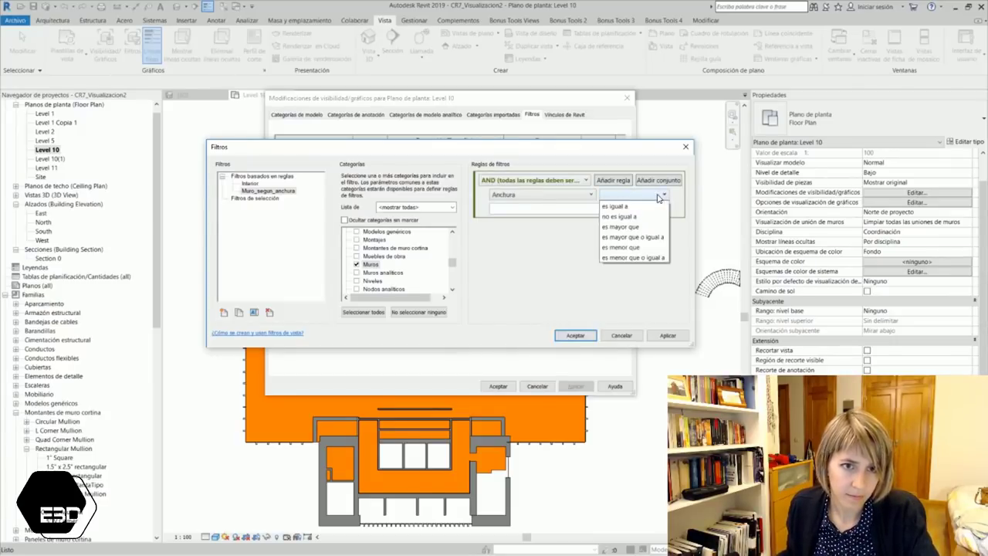
click(622, 227)
click(651, 209)
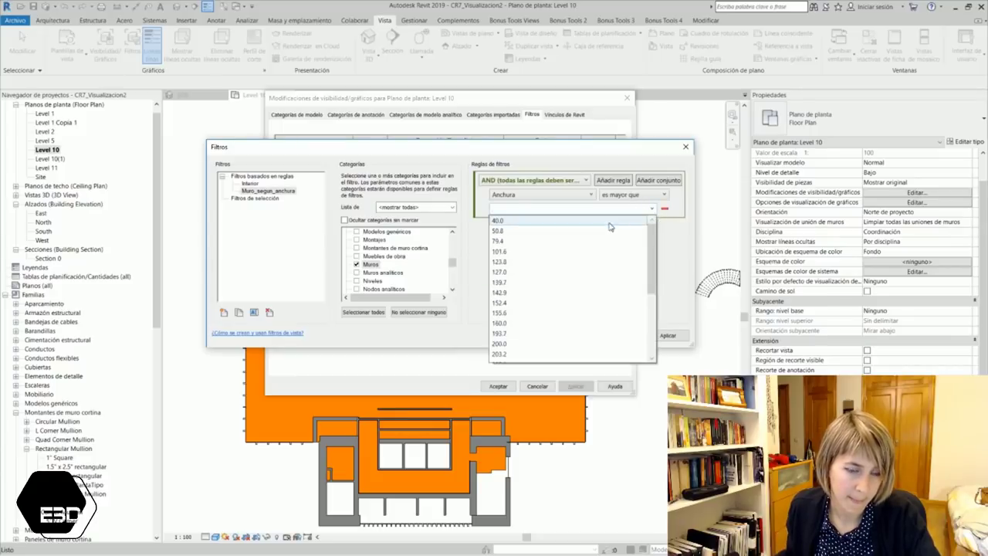
scroll(586, 249, up, 3)
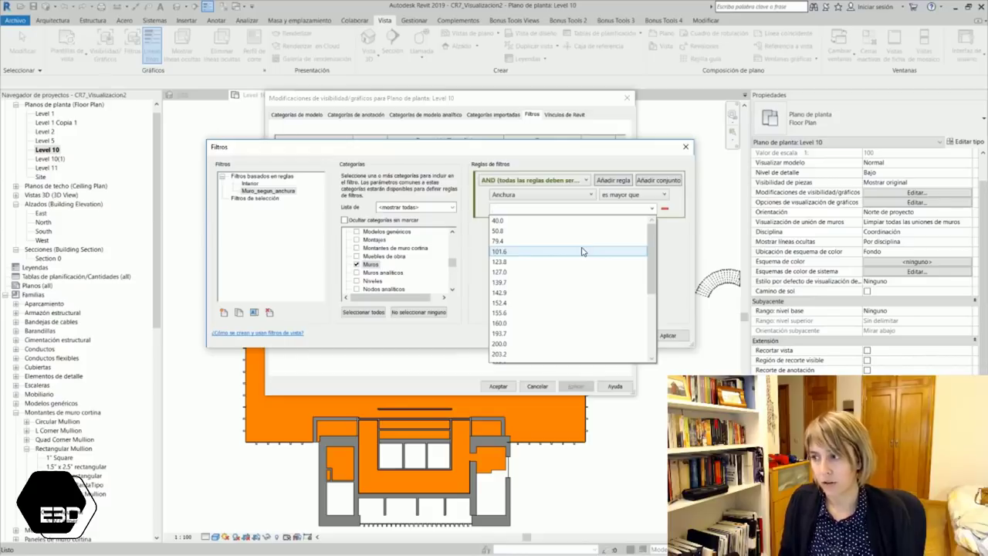
click(509, 242)
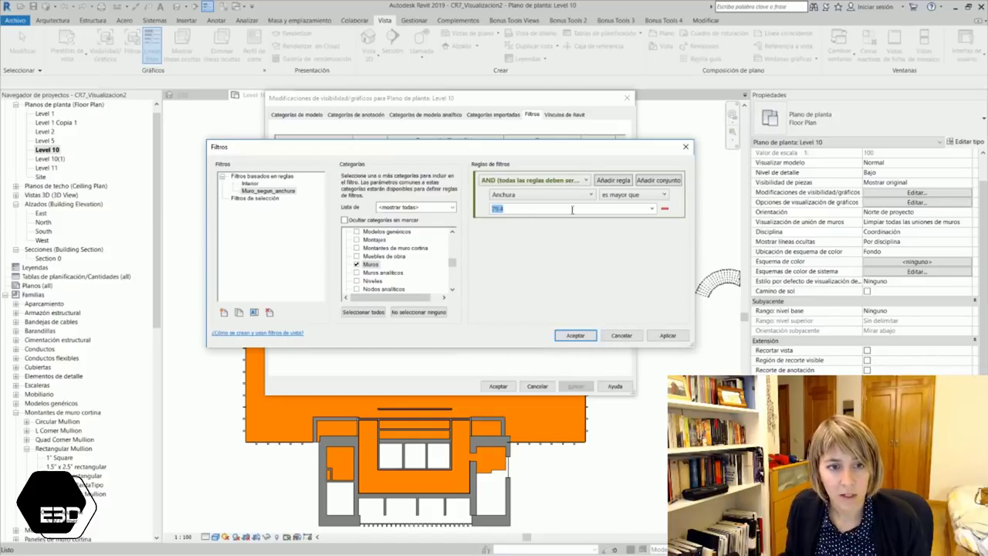
click(574, 337)
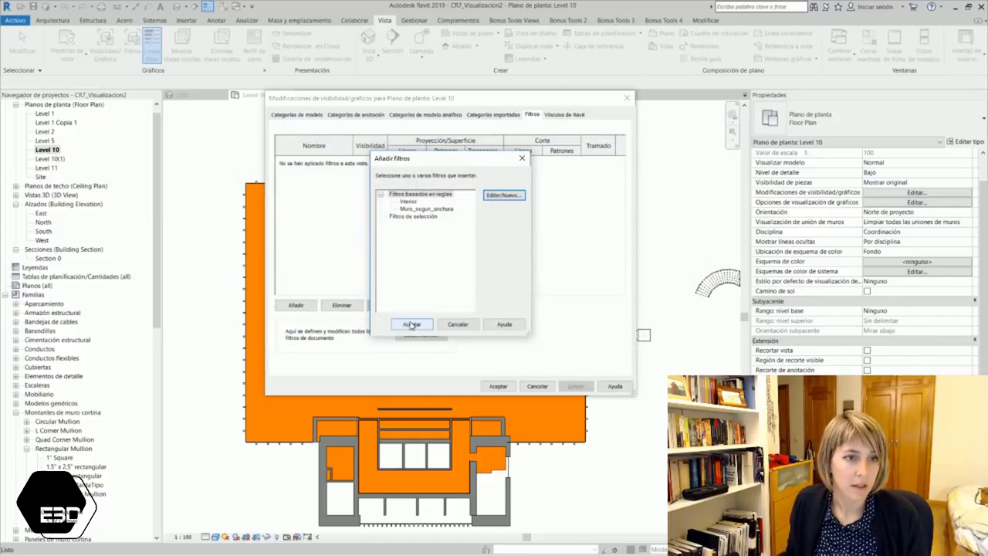
Add the Muro_segun_anchura filter to the Level 10 view.
click(422, 216)
click(425, 209)
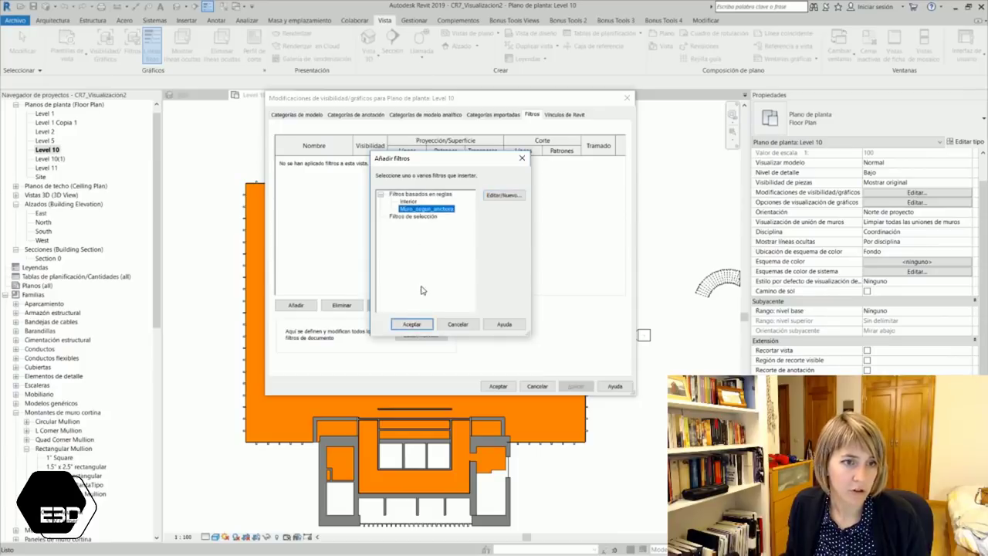
click(420, 327)
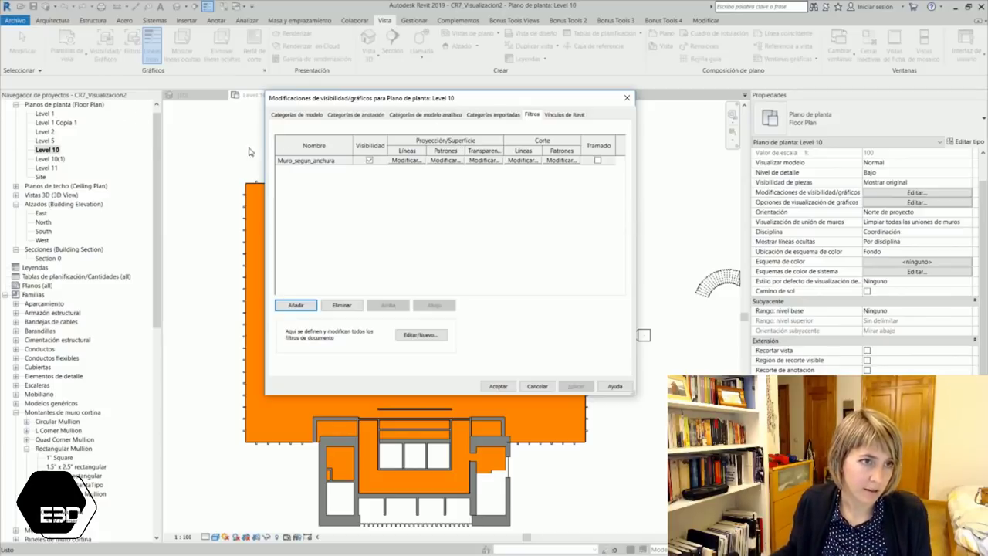
Rename the filter with a '_mas_' width-threshold suffix and save the change.
click(310, 164)
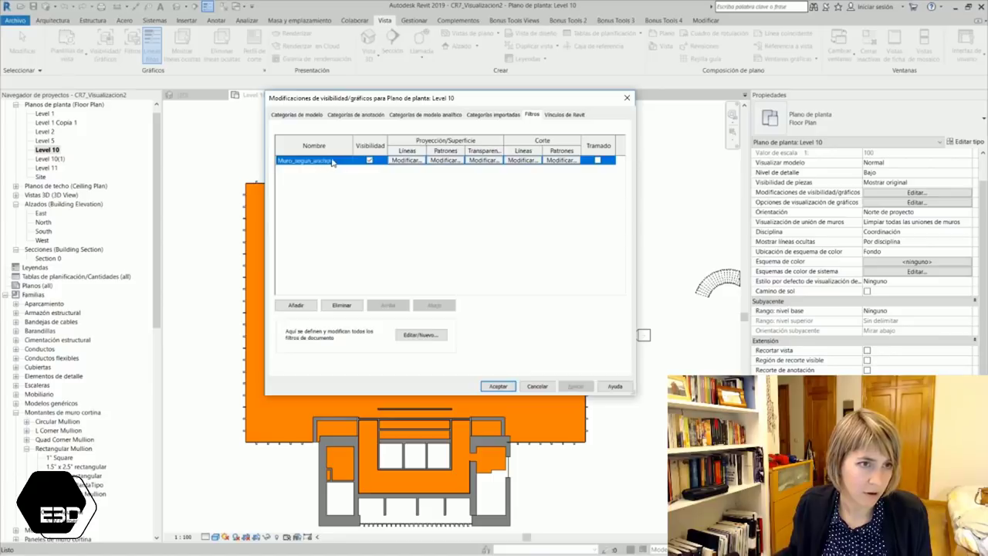
click(421, 334)
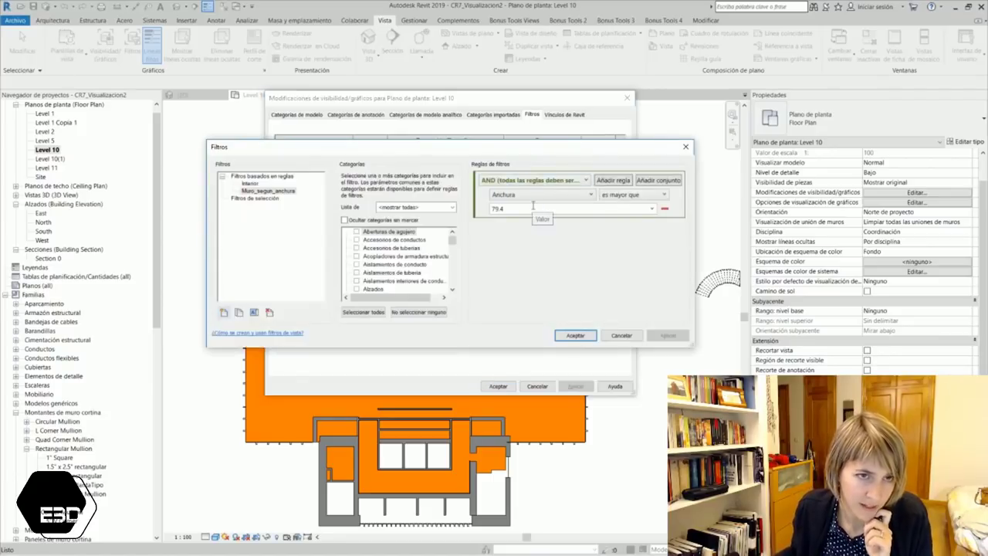
click(238, 313)
text(Muro_segun_anchura_mas_70.4)
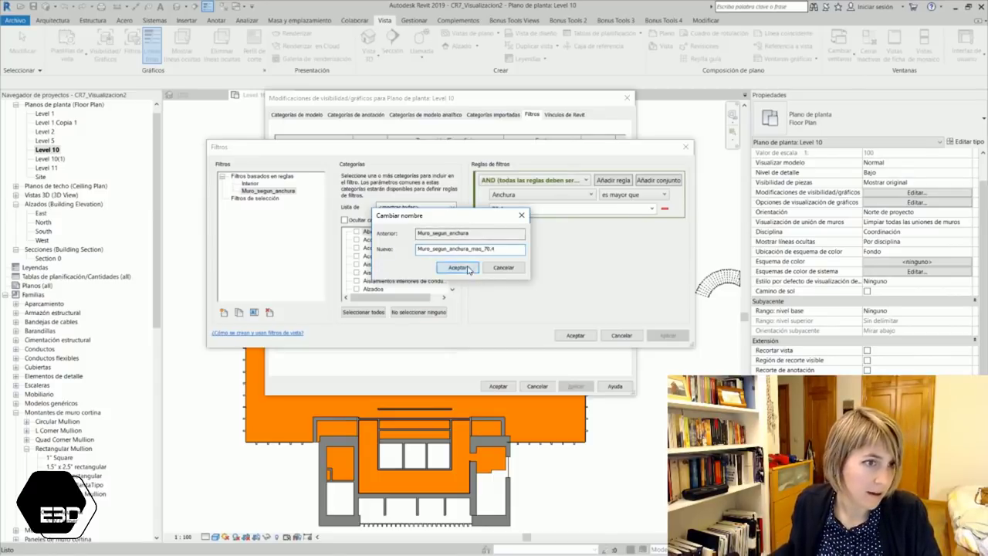
click(459, 267)
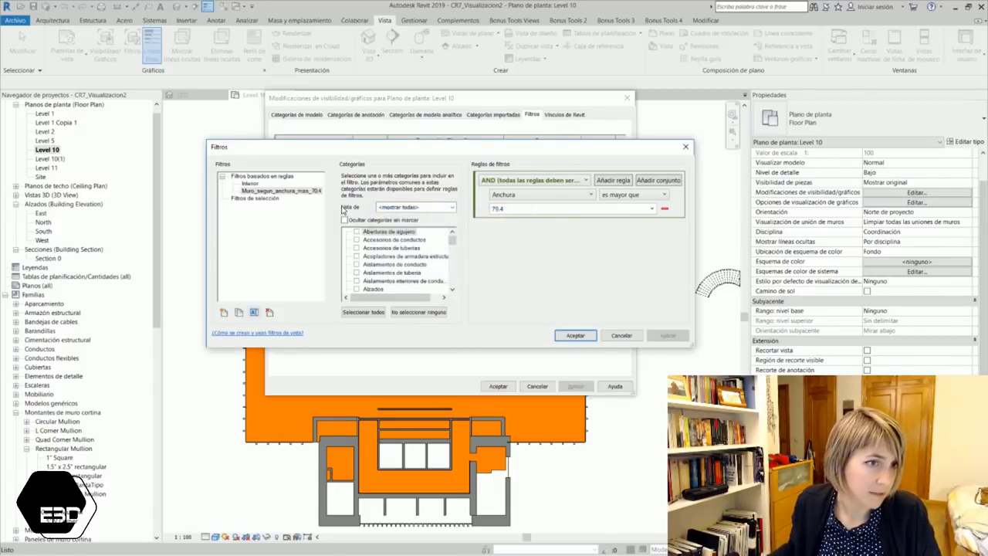
click(574, 335)
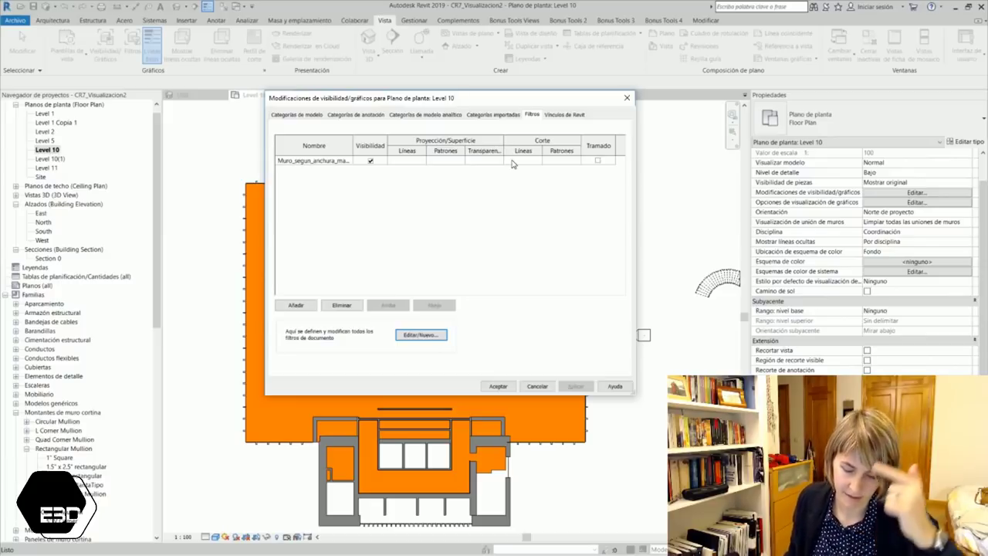
Override the wall filter's cut pattern colour to green and apply.
click(563, 162)
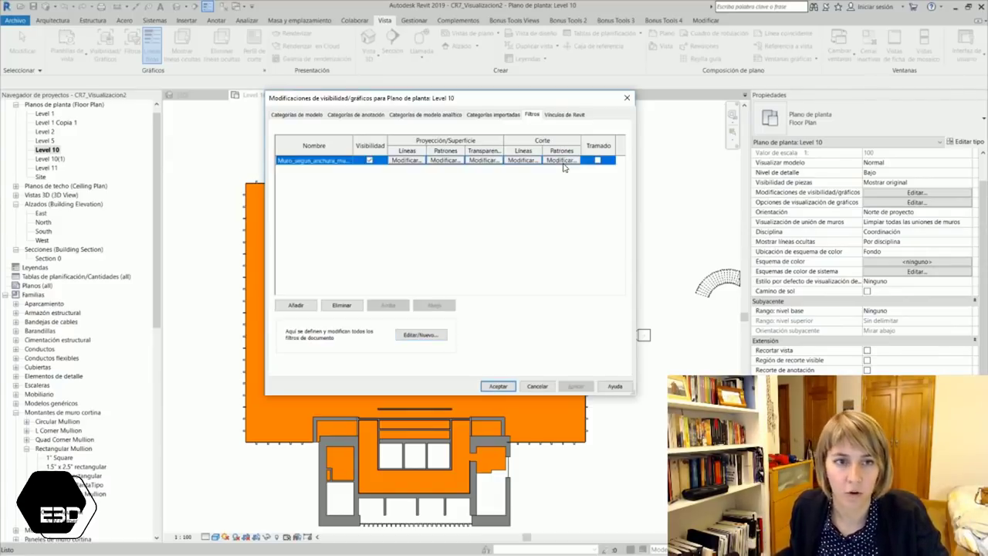
click(561, 159)
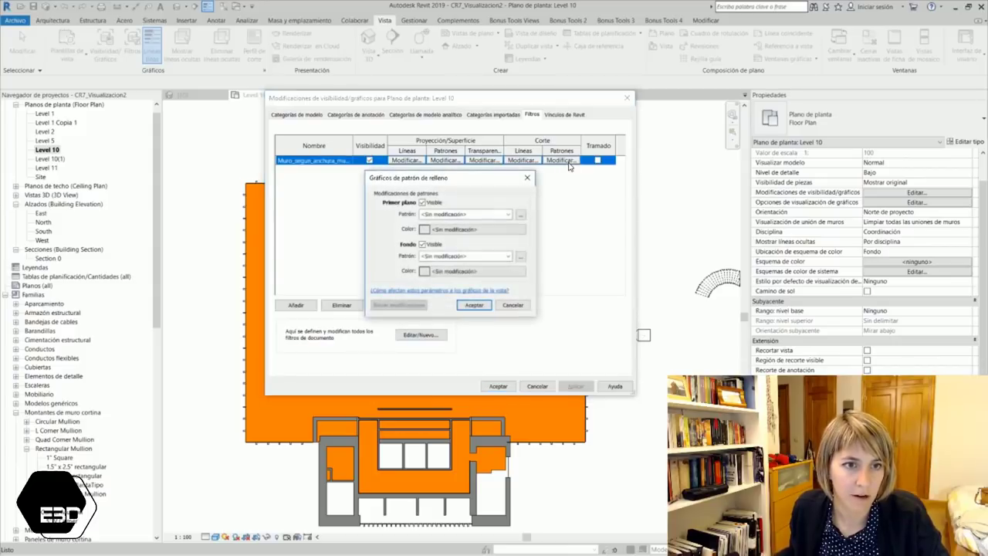
click(456, 229)
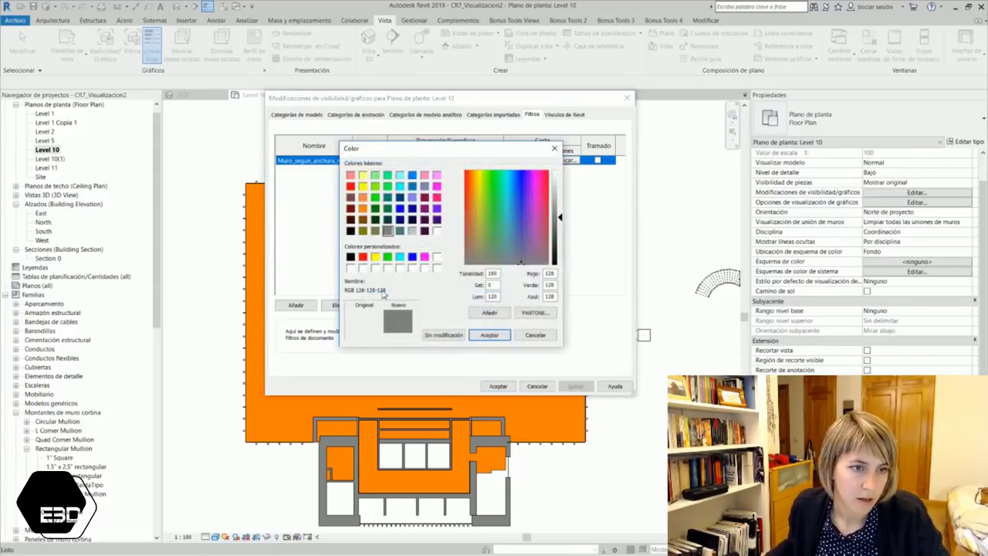
click(389, 257)
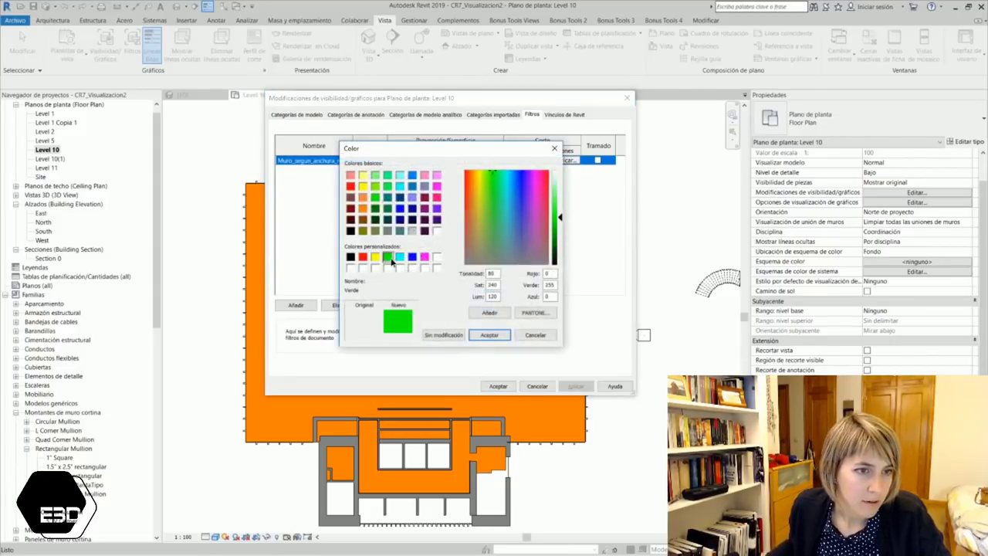
click(498, 335)
click(479, 307)
click(497, 385)
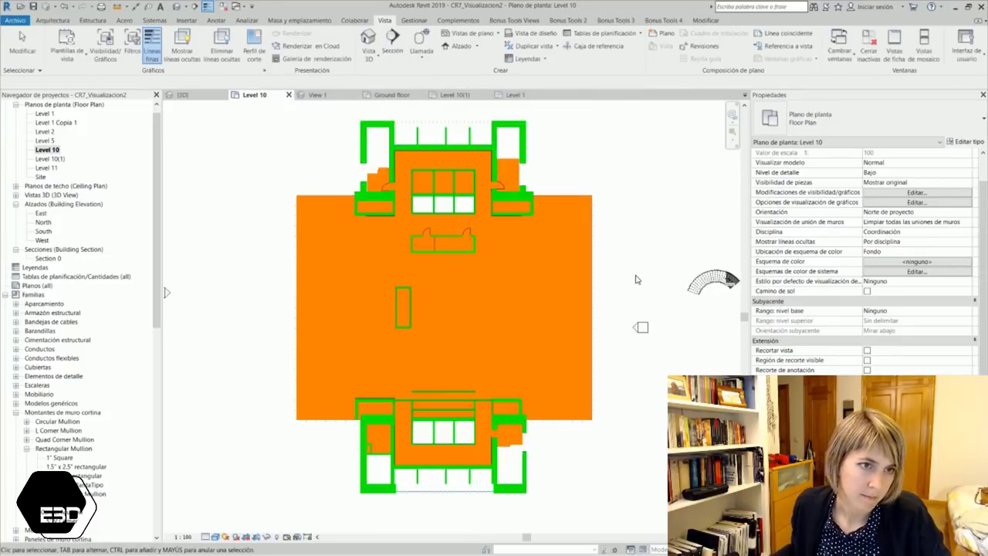
scroll(382, 234, up, 3)
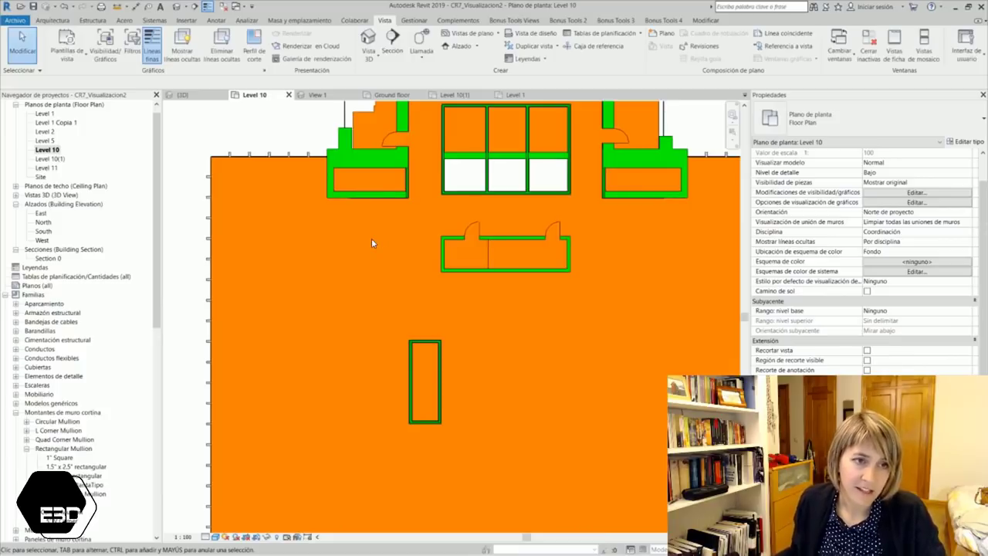
scroll(404, 171, up, 3)
scroll(404, 171, up, 2)
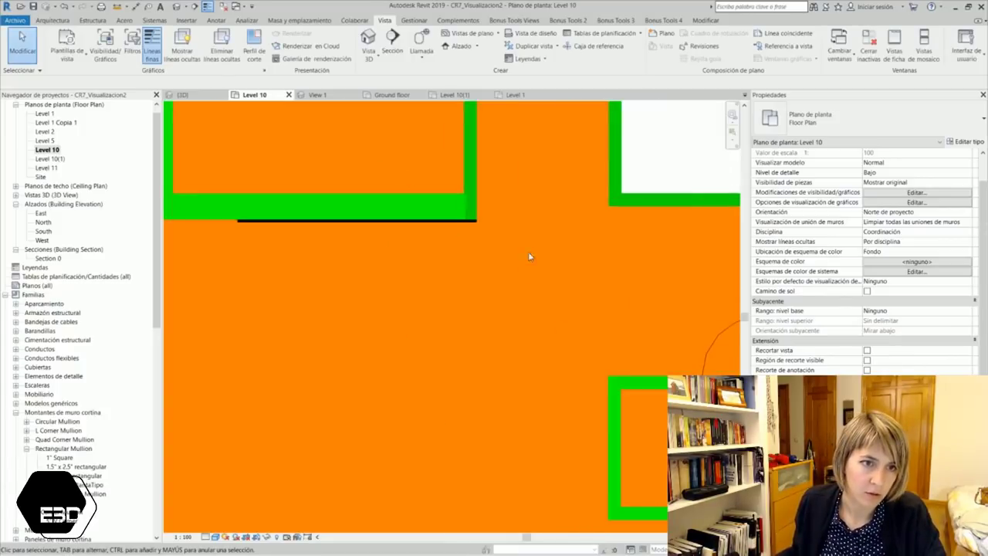
scroll(472, 220, up, 2)
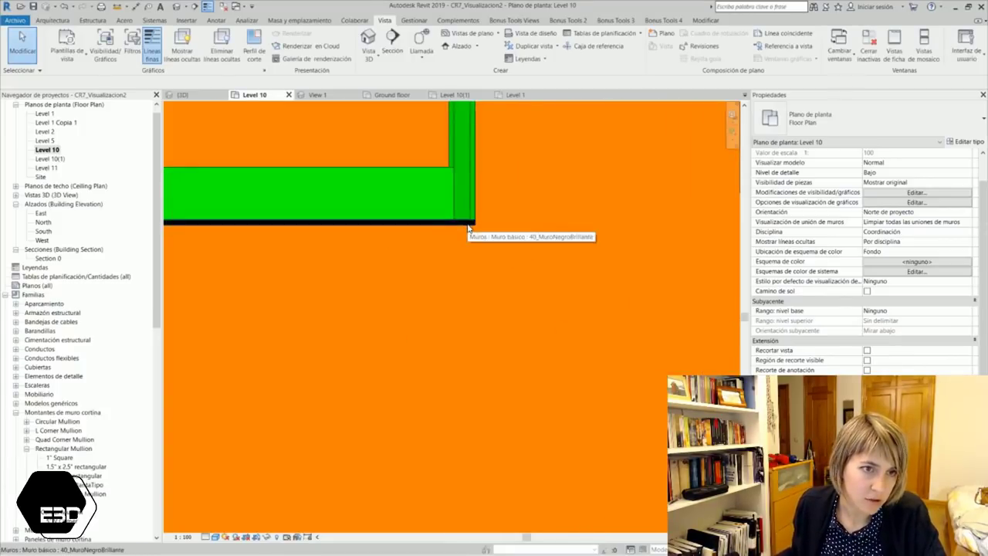
scroll(463, 225, down, 2)
scroll(323, 206, down, 1)
scroll(325, 213, down, 1)
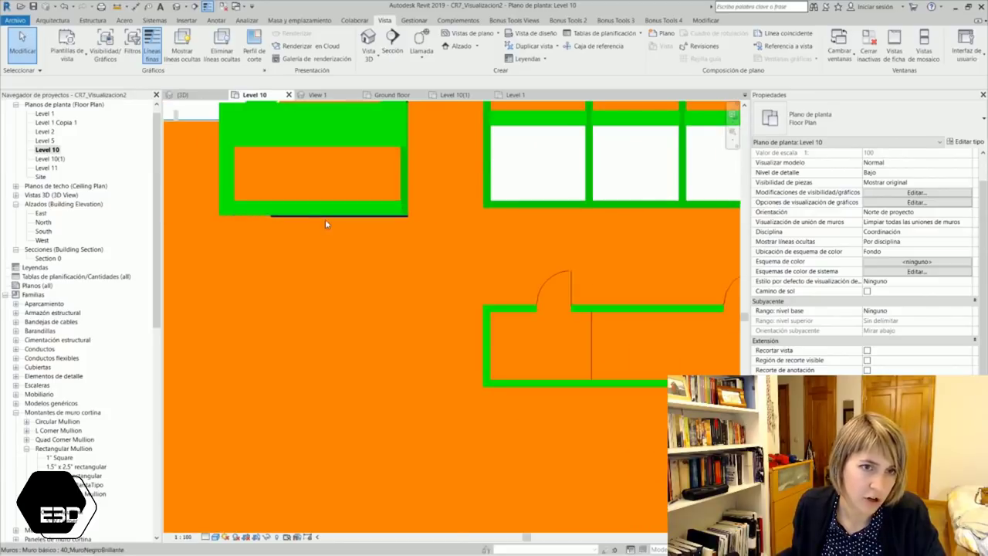
scroll(309, 204, down, 1)
scroll(289, 190, down, 1)
scroll(660, 205, up, 2)
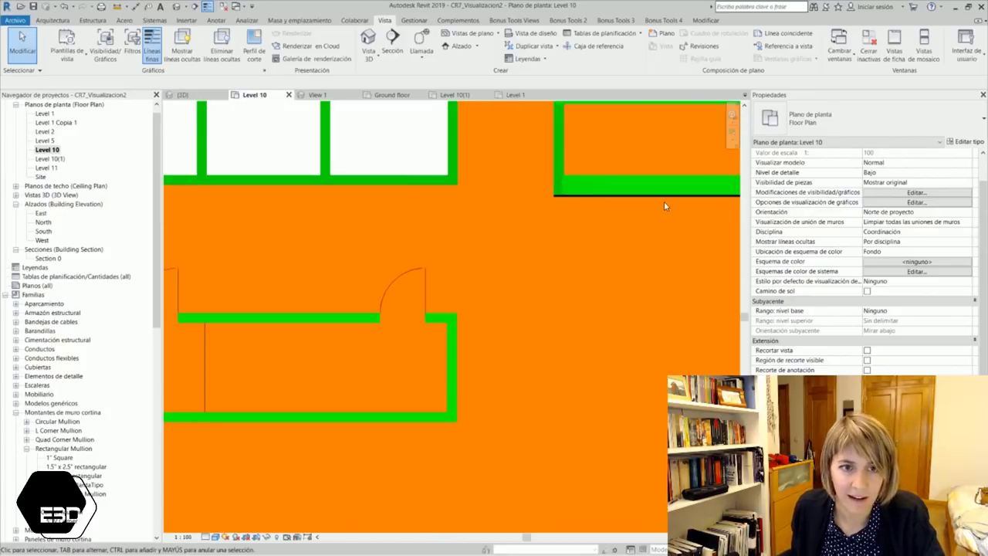
scroll(664, 200, up, 1)
click(533, 188)
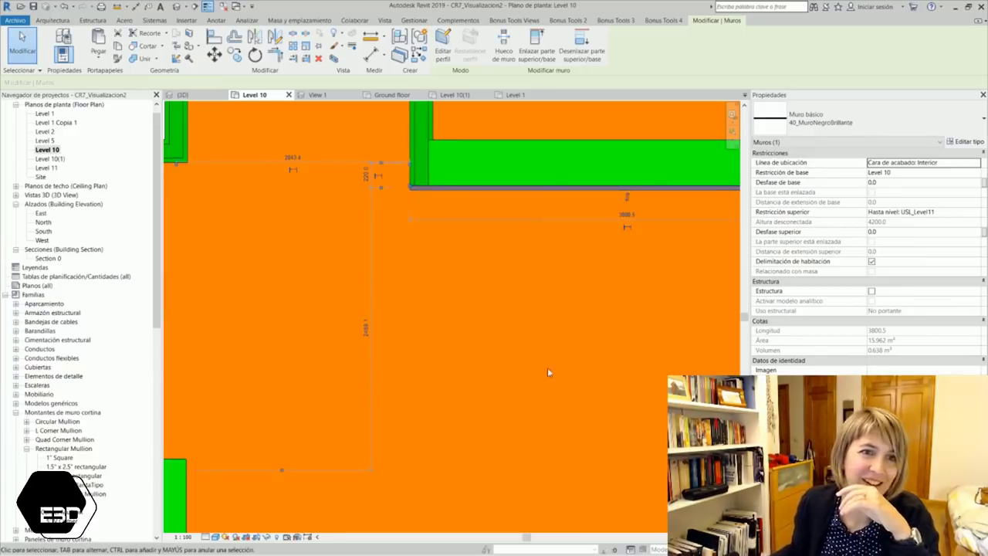
scroll(559, 350, down, 3)
scroll(636, 382, down, 2)
click(507, 270)
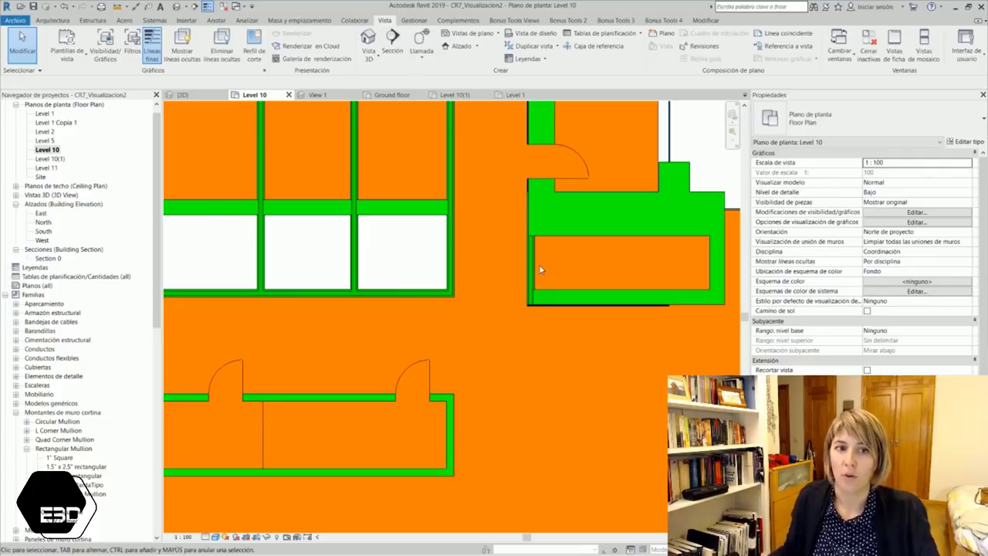
scroll(539, 264, up, 3)
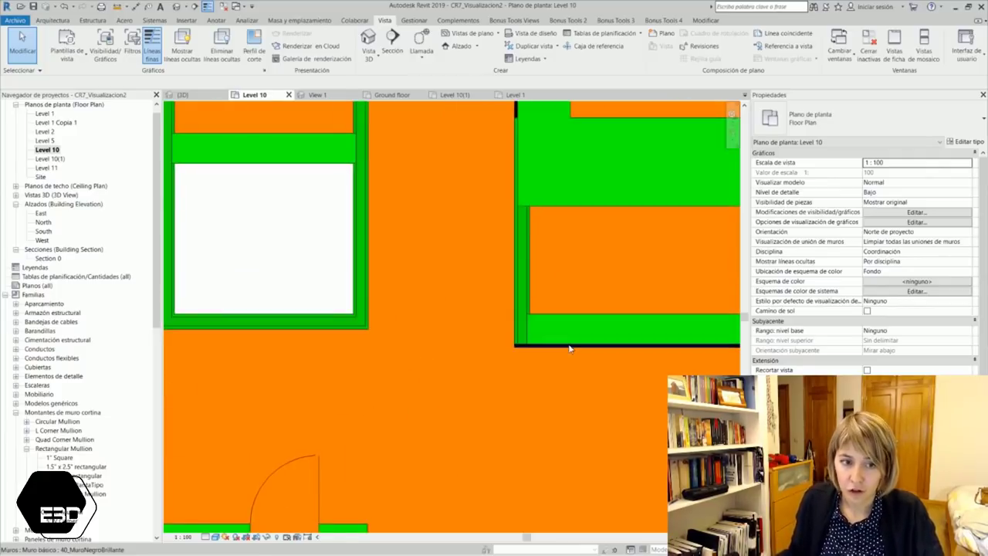
click(570, 347)
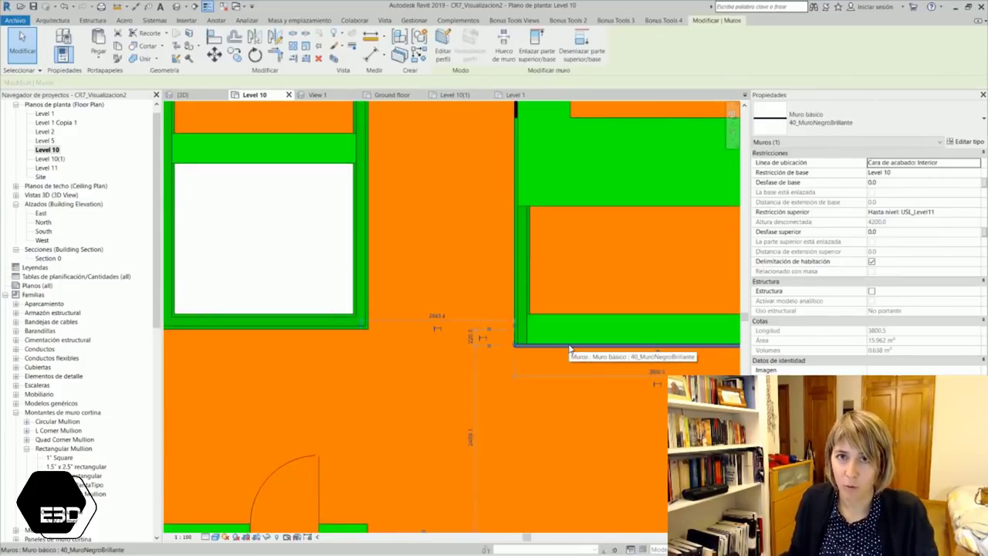
click(564, 396)
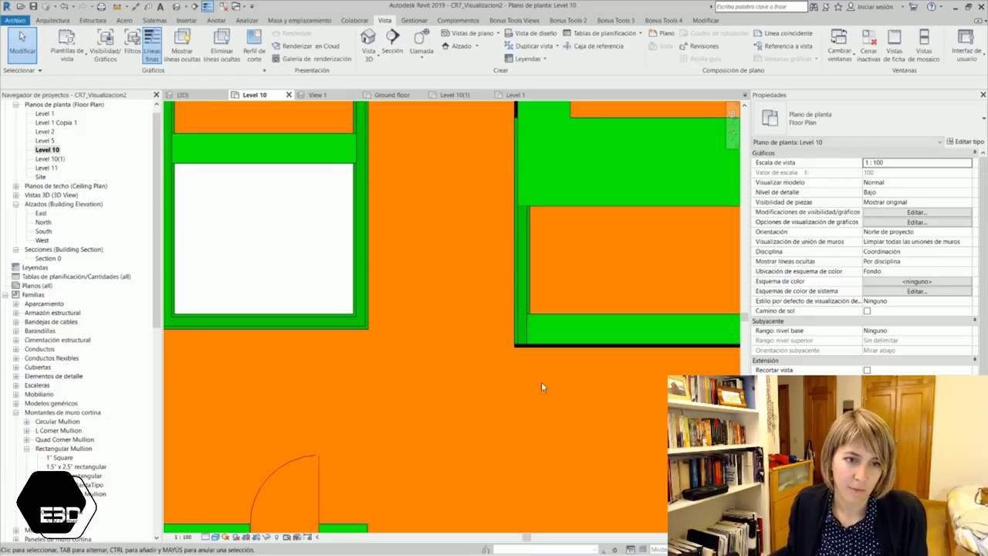
click(561, 347)
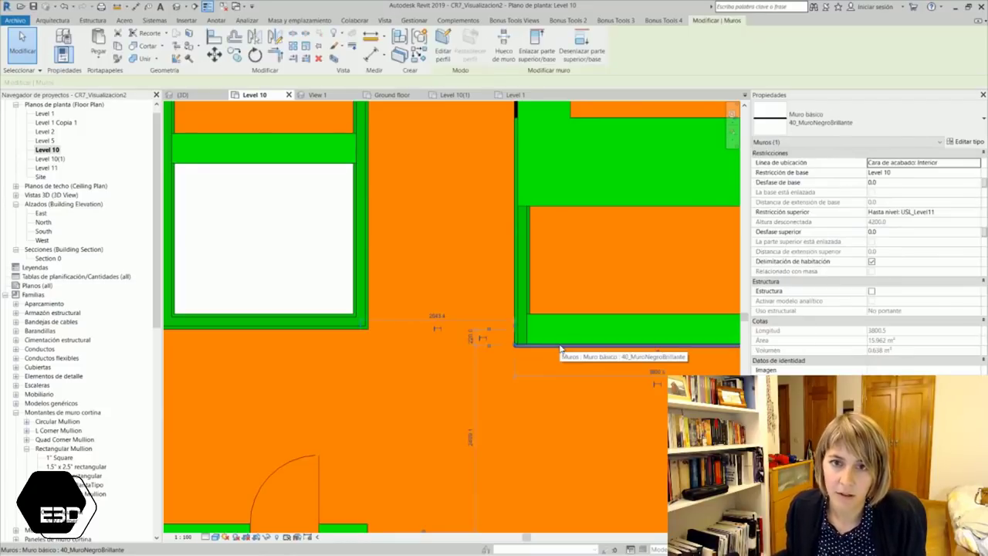
click(530, 280)
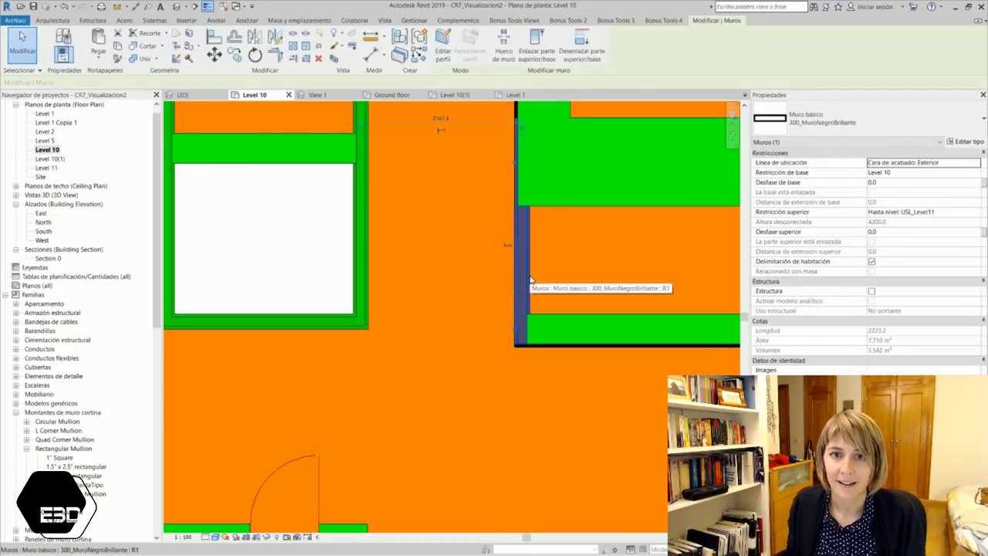
key(Escape)
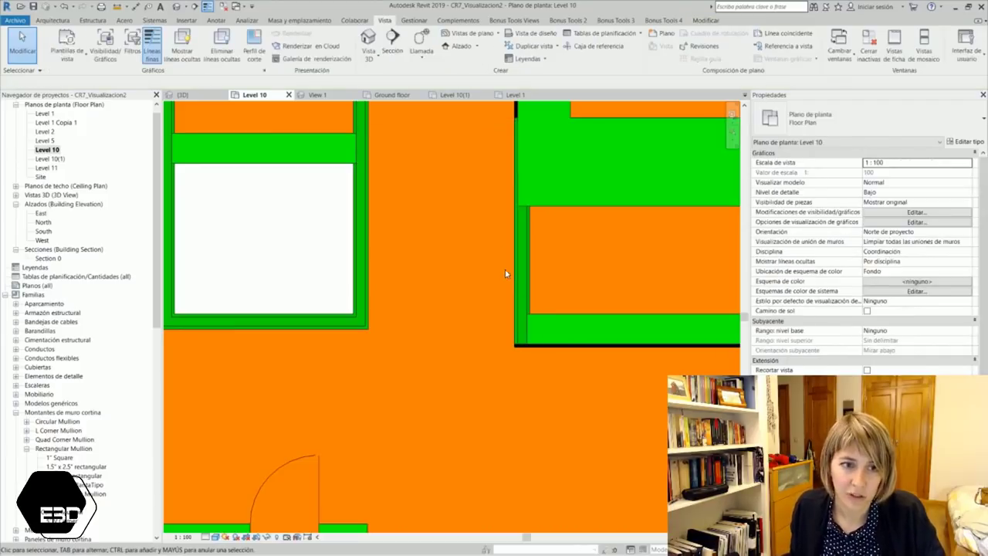
scroll(505, 268, up, 2)
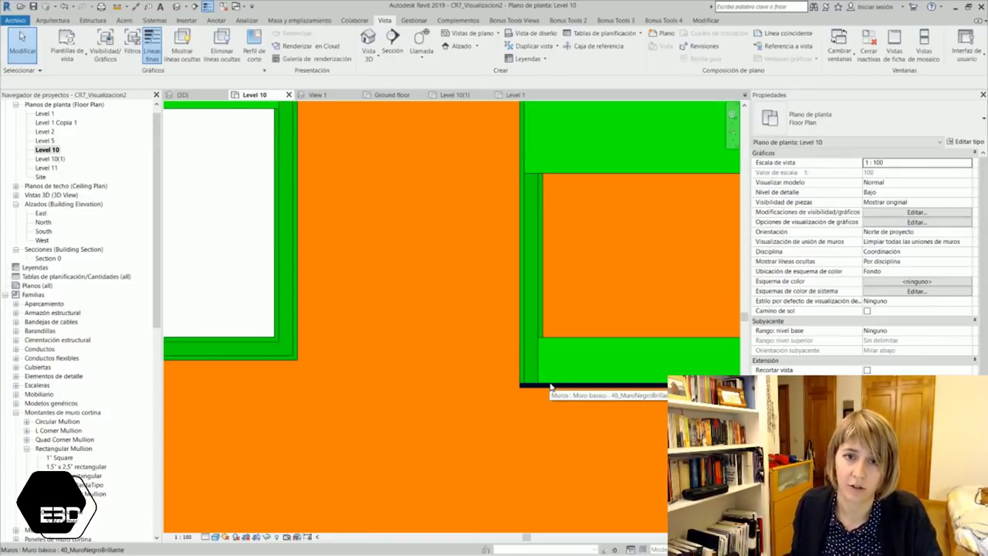
In Visibility/Graphics, set the Muros cut foreground colour to red.
key(v)
key(v)
mouse_move(620, 166)
mouse_down()
mouse_move(620, 272)
mouse_move(619, 264)
mouse_up()
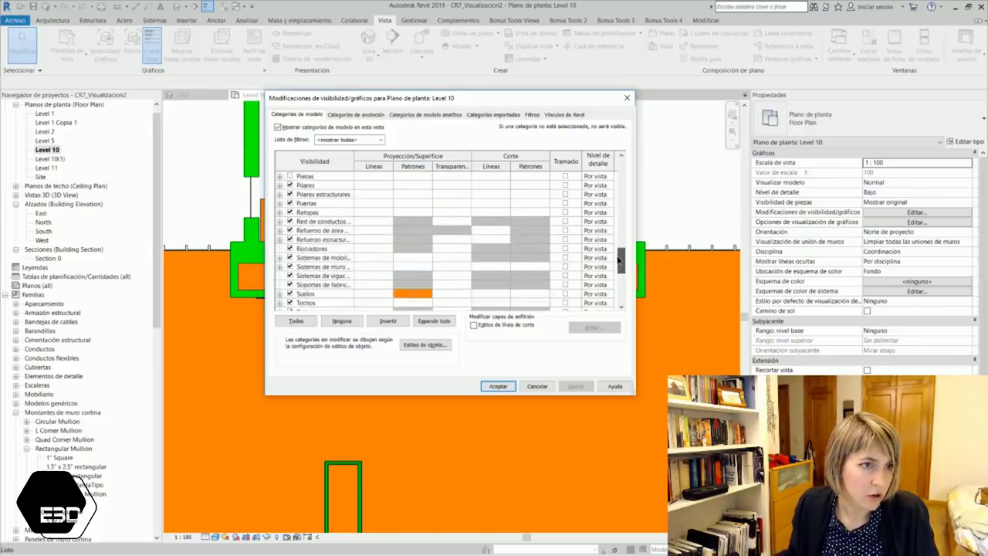
scroll(413, 231, up, 2)
click(413, 212)
click(413, 212)
click(434, 230)
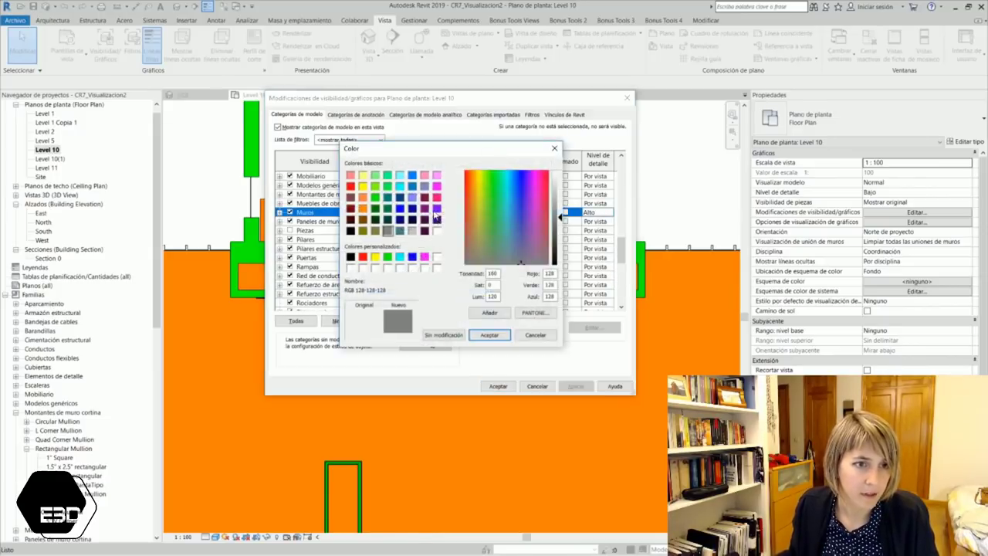
click(351, 186)
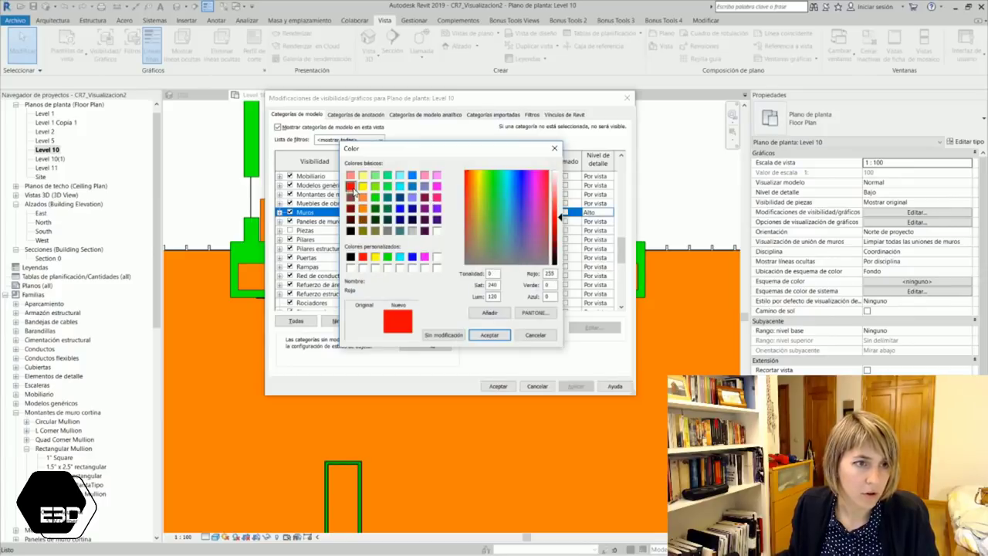
click(489, 334)
Make both Muros cut patterns solid fill with a red background, then apply.
click(467, 256)
click(475, 273)
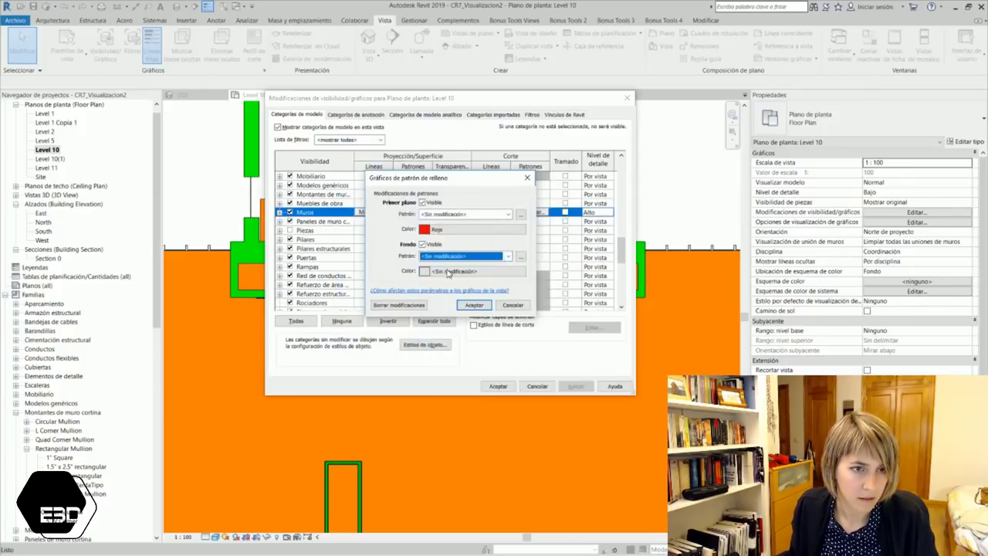
click(431, 270)
double_click(351, 186)
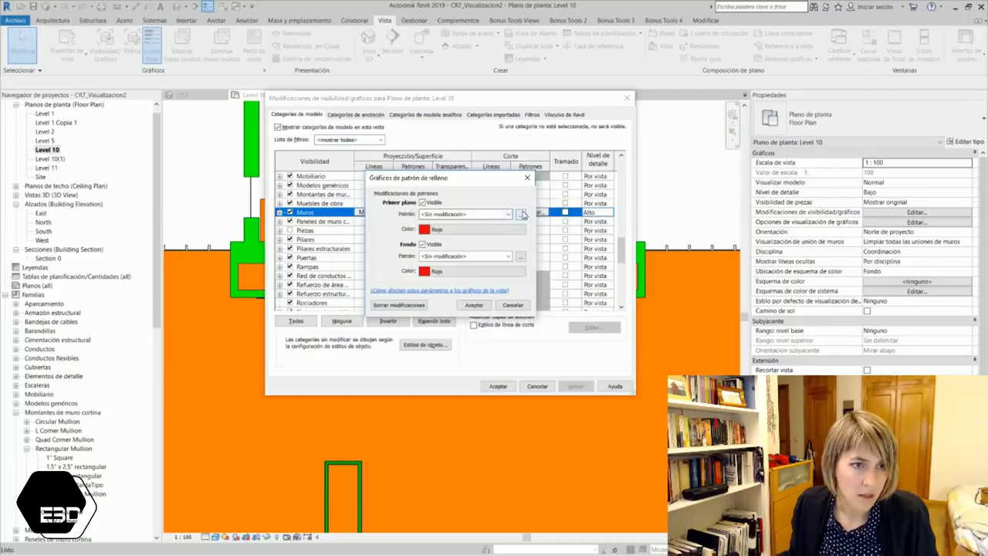
click(488, 217)
click(485, 232)
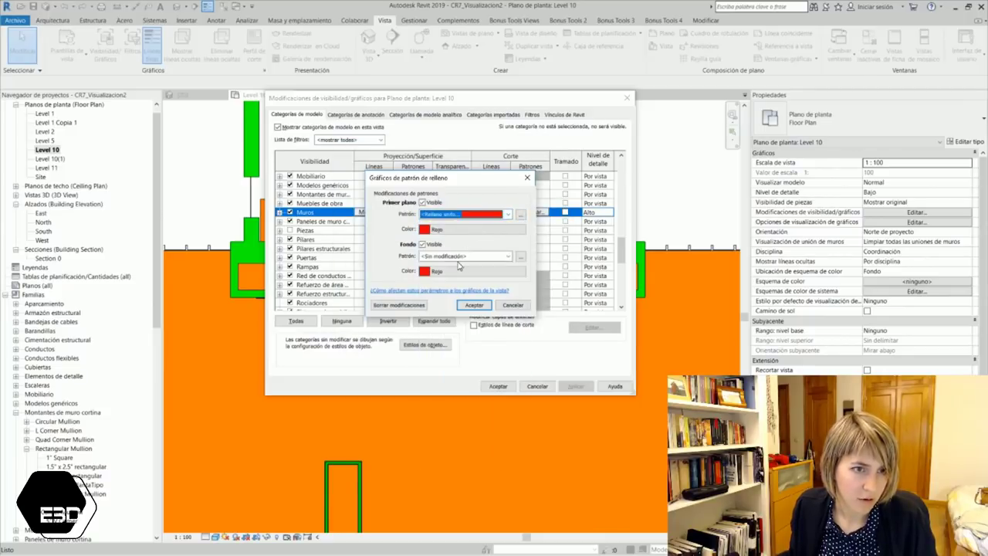
click(463, 256)
click(461, 268)
click(474, 305)
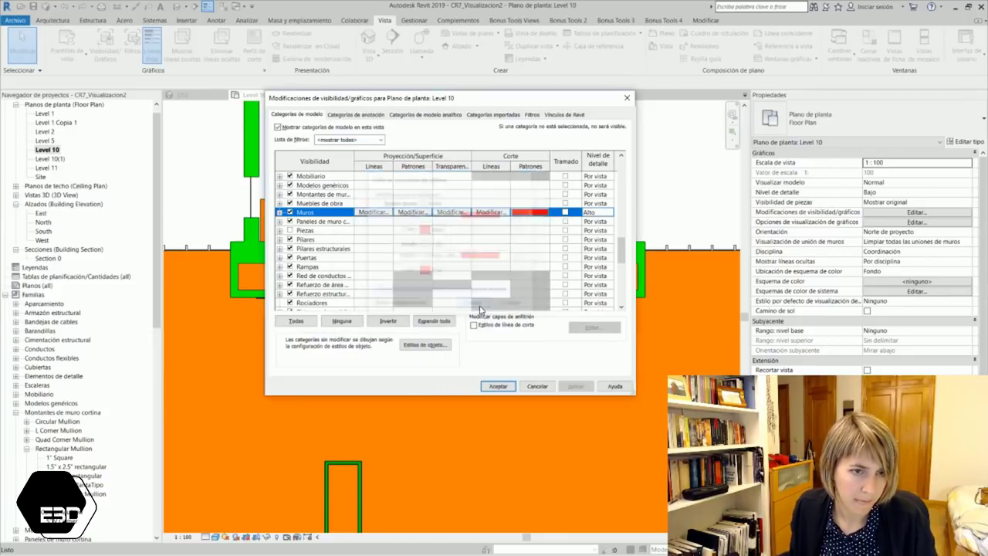
click(498, 385)
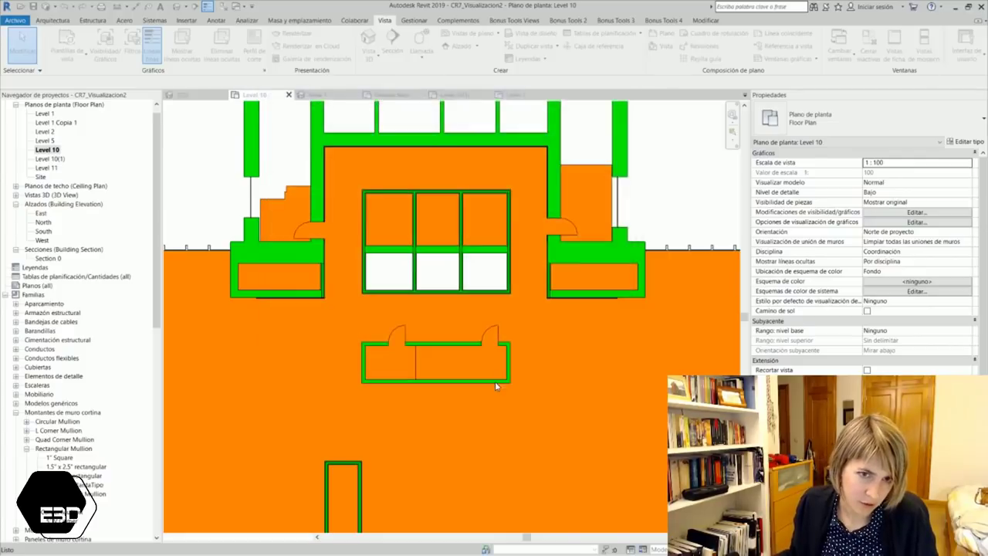
Reopen Visibility/Graphics with VG and scroll the model categories down to Muros.
scroll(605, 296, up, 5)
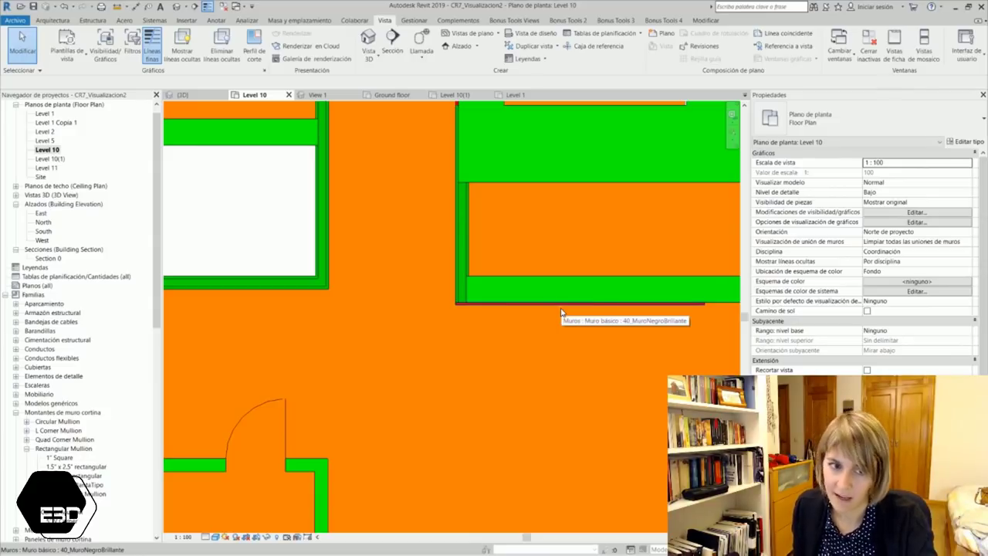
scroll(554, 359, down, 2)
scroll(554, 360, down, 2)
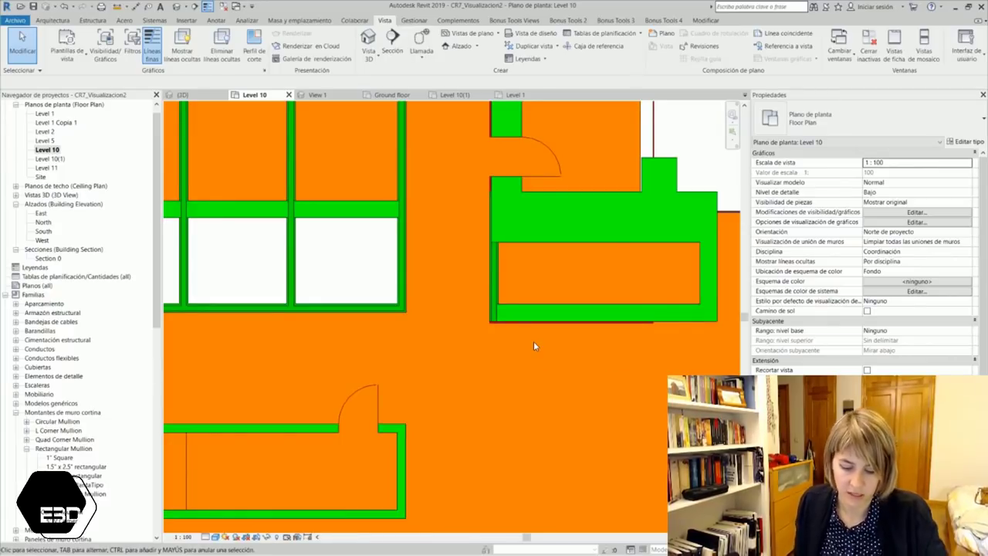
key(v)
key(g)
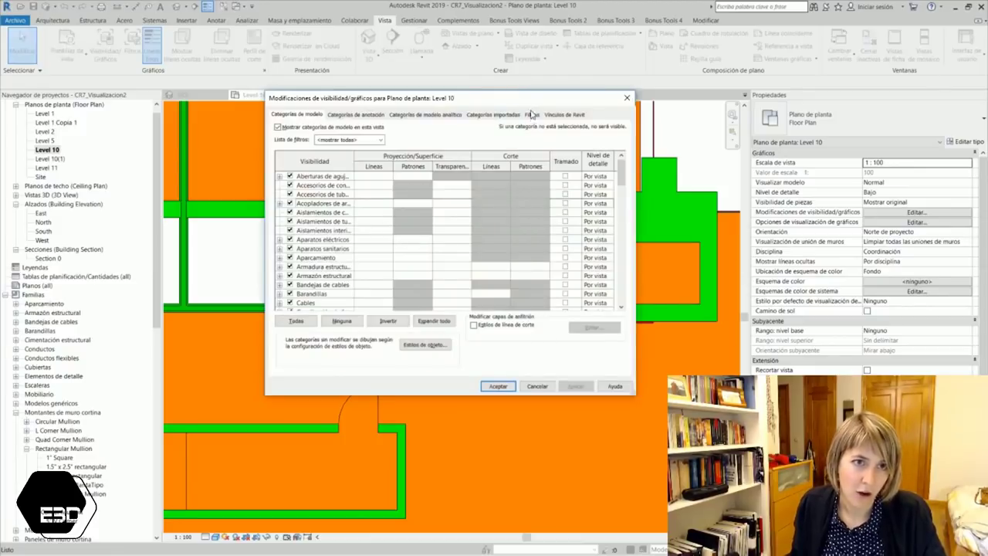
click(531, 115)
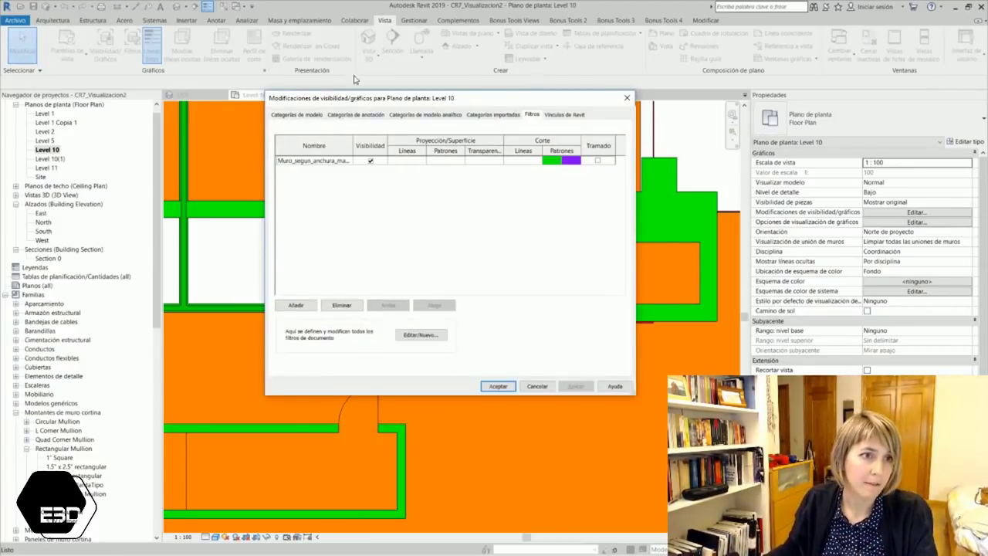
click(297, 115)
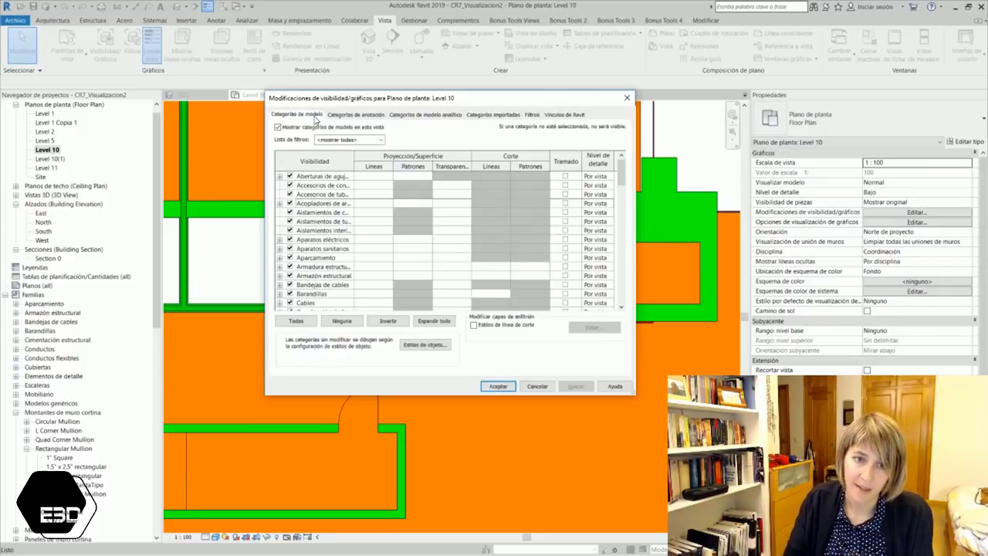
scroll(411, 195, down, 3)
scroll(412, 204, down, 3)
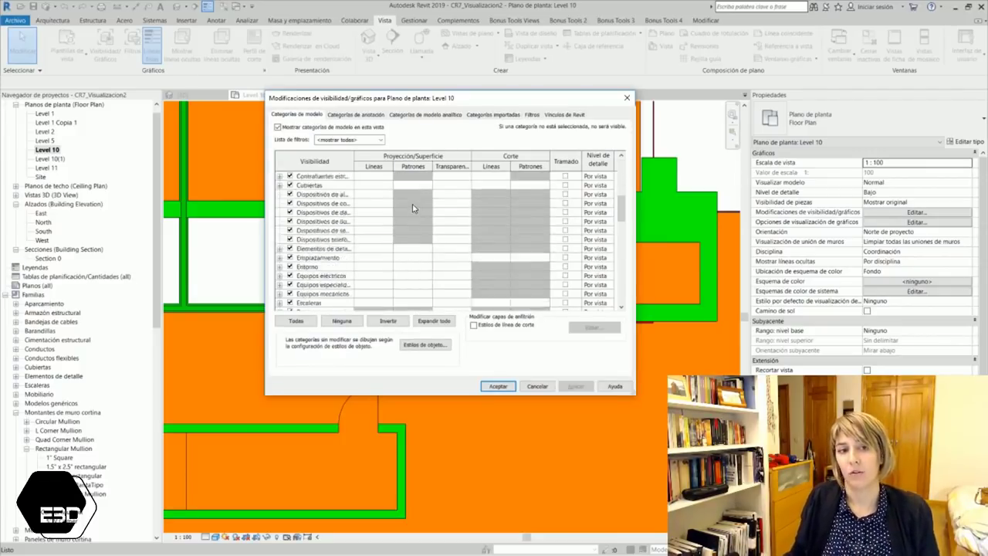
scroll(413, 204, down, 3)
scroll(463, 224, down, 3)
scroll(541, 249, down, 1)
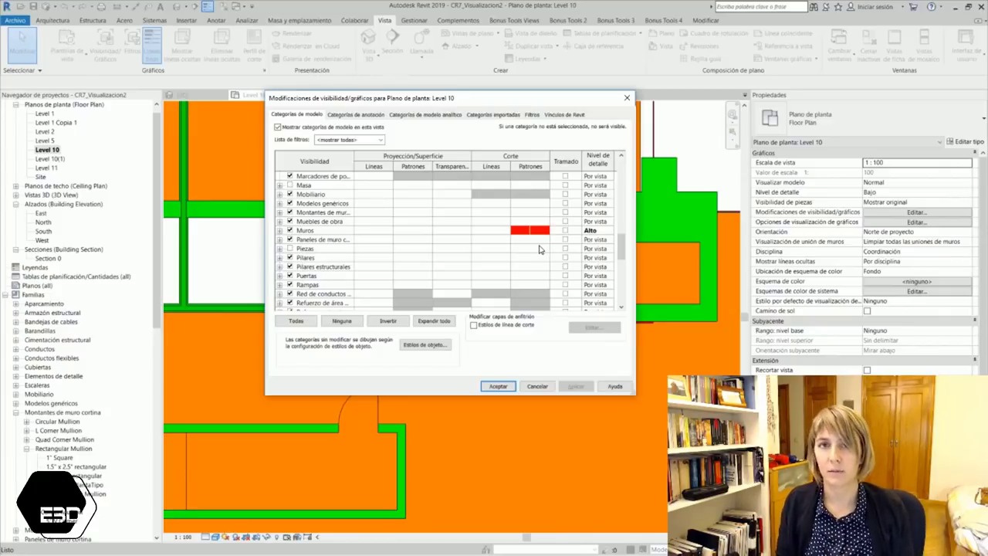
Accept the Visibility/Graphics changes and cancel the view template assignment.
click(499, 387)
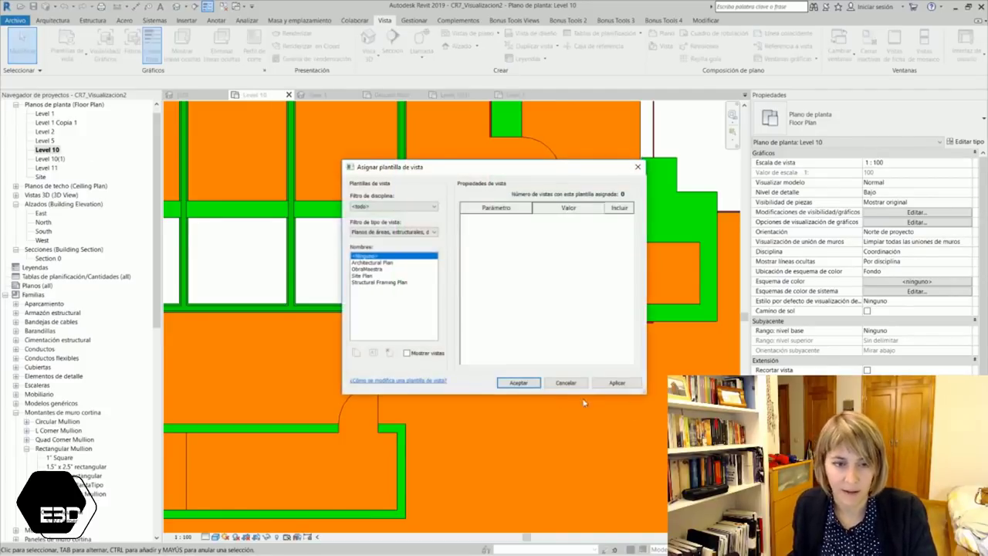
click(552, 383)
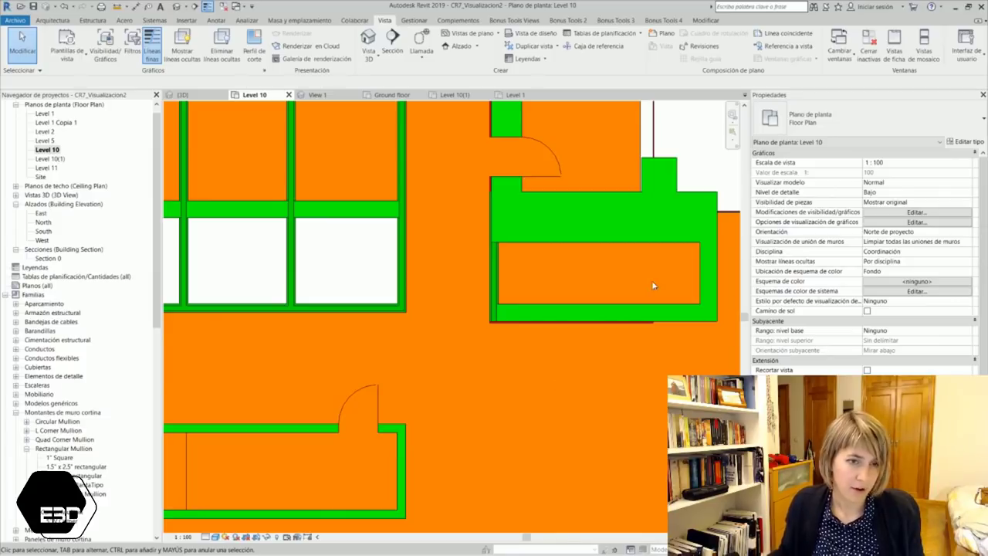
Select the 700 basic wall beside the core and override its graphics by element.
scroll(672, 307, down, 4)
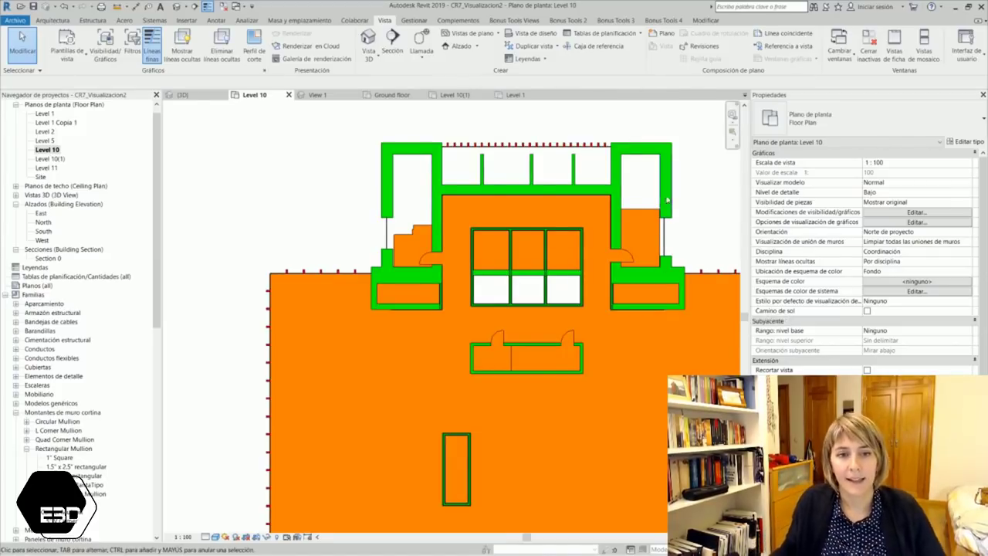
scroll(667, 200, up, 2)
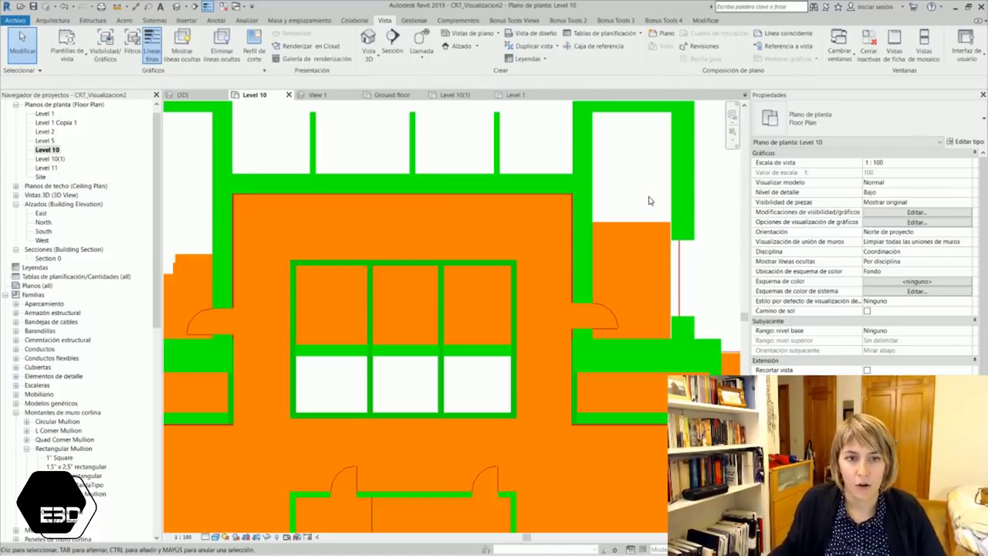
click(591, 222)
right_click(590, 223)
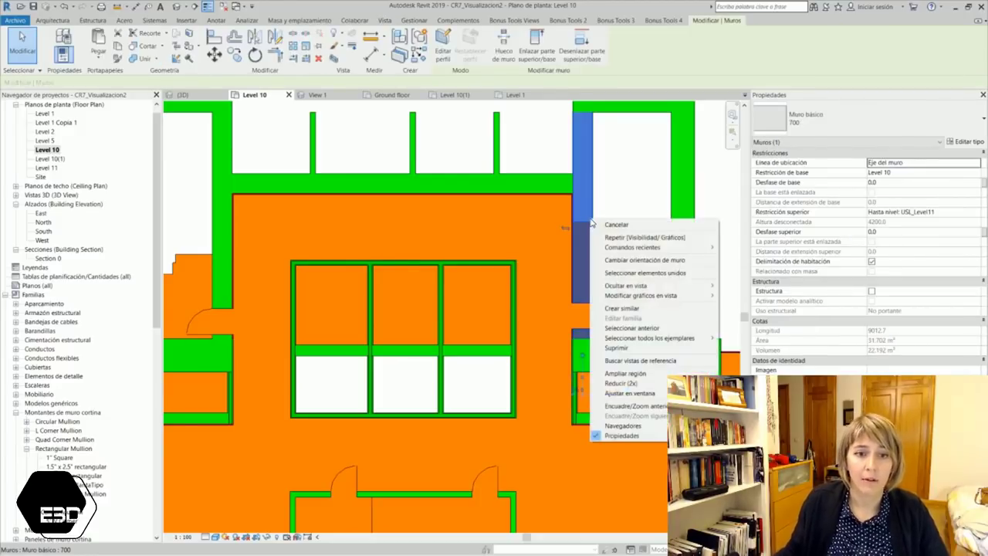
mouse_move(640, 296)
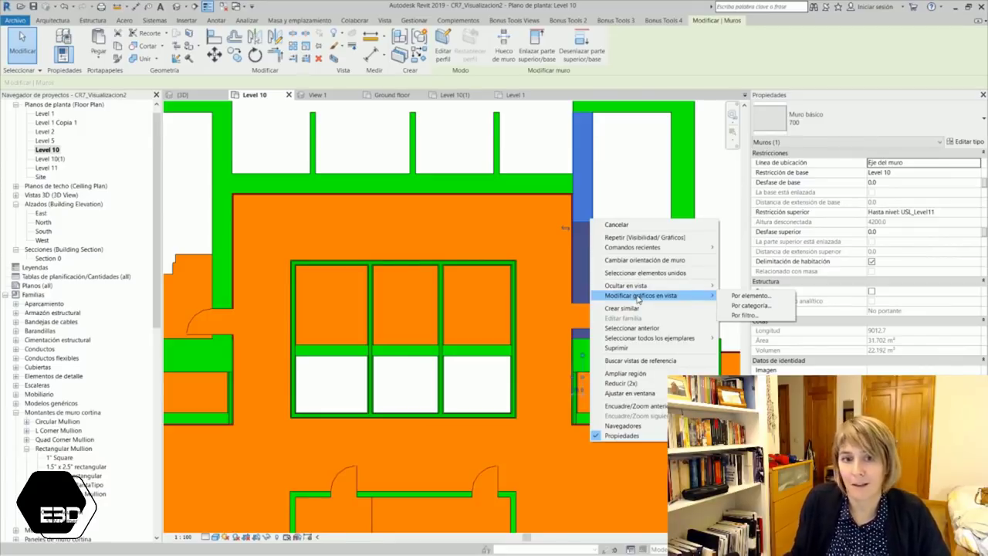
click(749, 295)
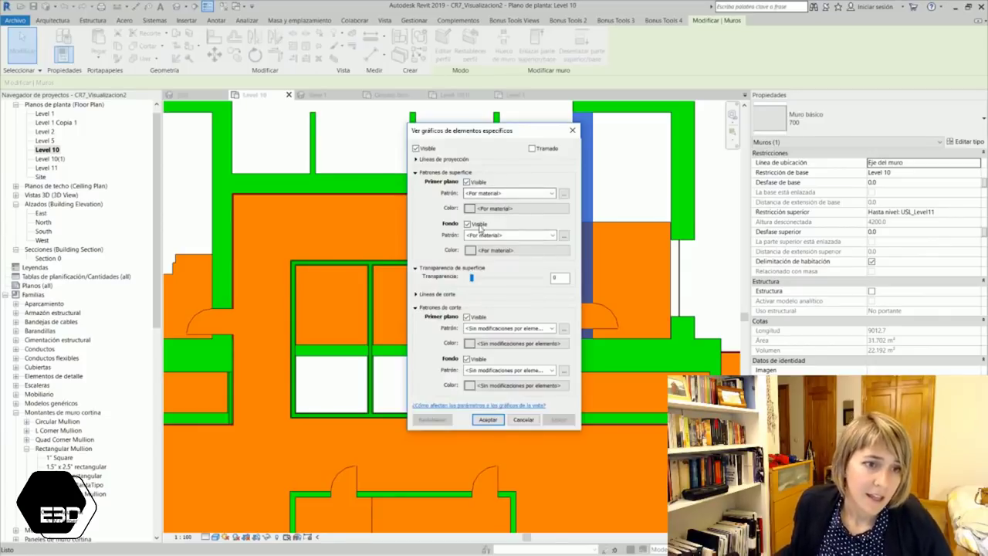
Give the wall solid-fill cut patterns in blue foreground and dark blue background.
click(481, 343)
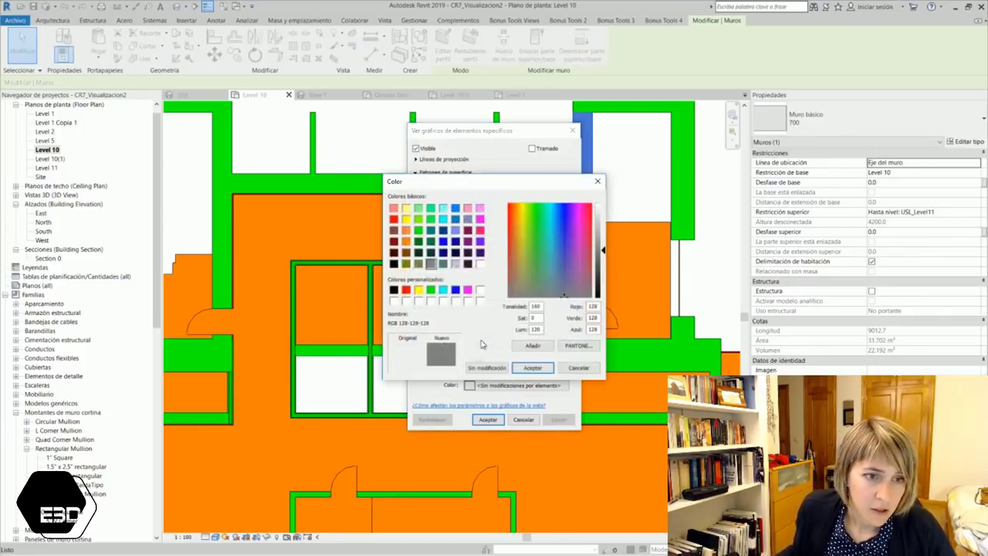
click(456, 289)
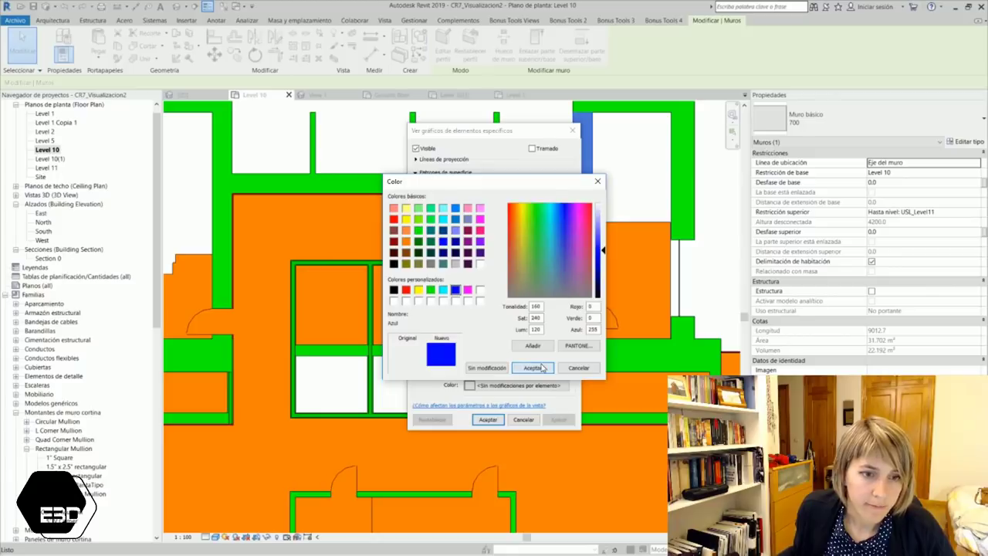
click(531, 368)
click(523, 328)
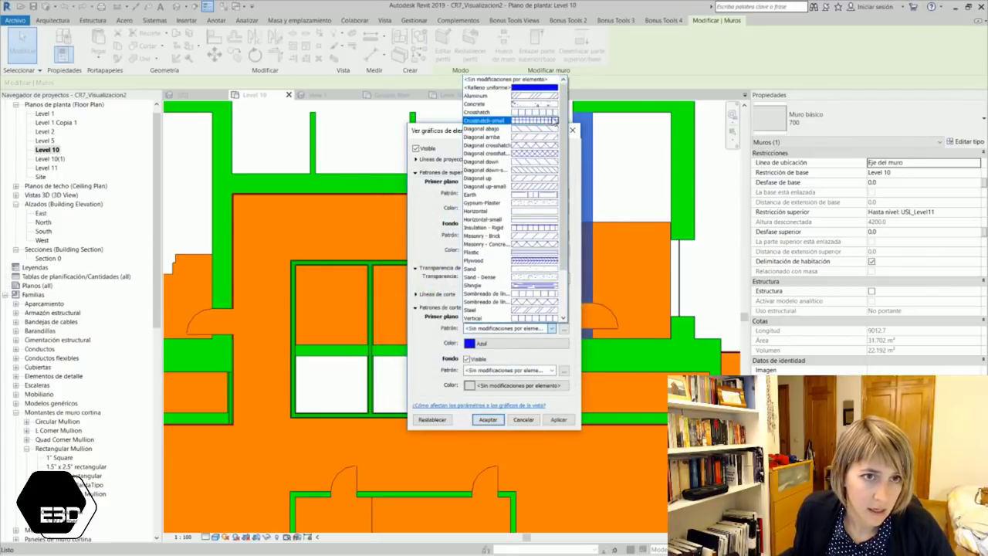
click(551, 240)
click(491, 374)
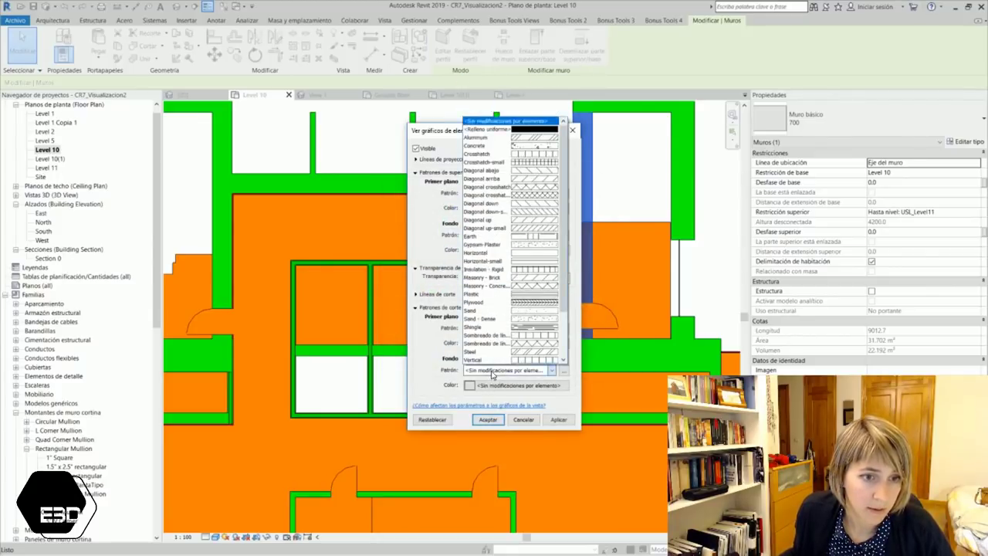
click(507, 132)
click(496, 386)
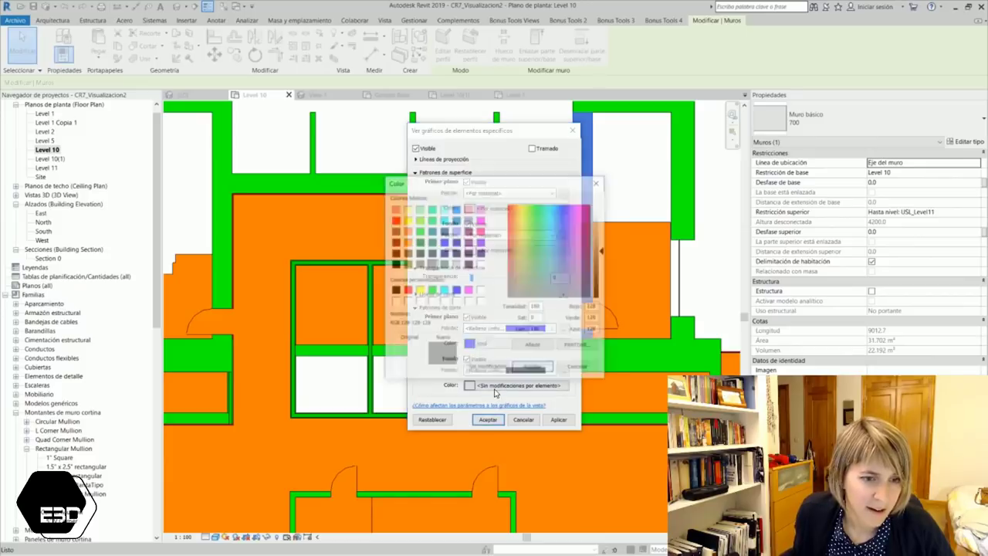
click(456, 240)
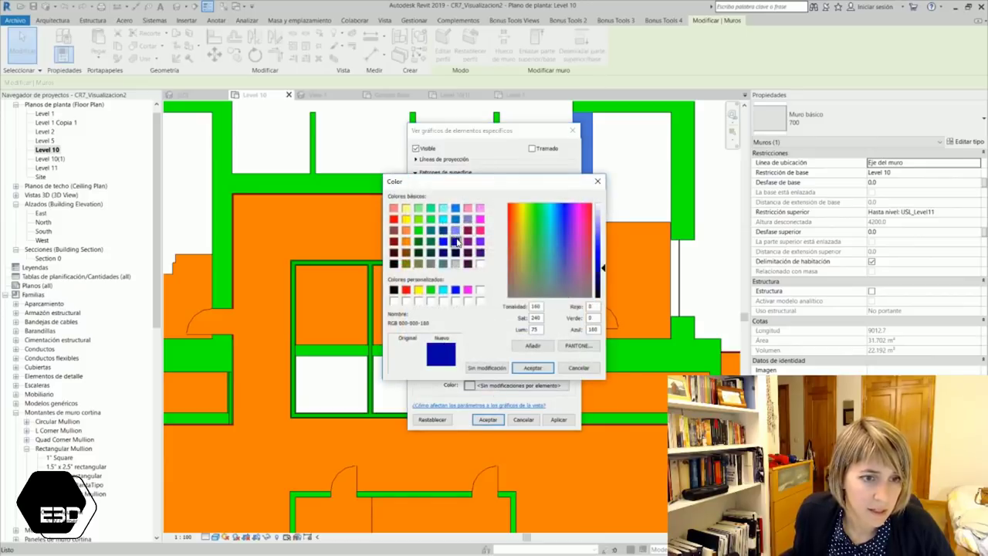
click(532, 367)
click(486, 419)
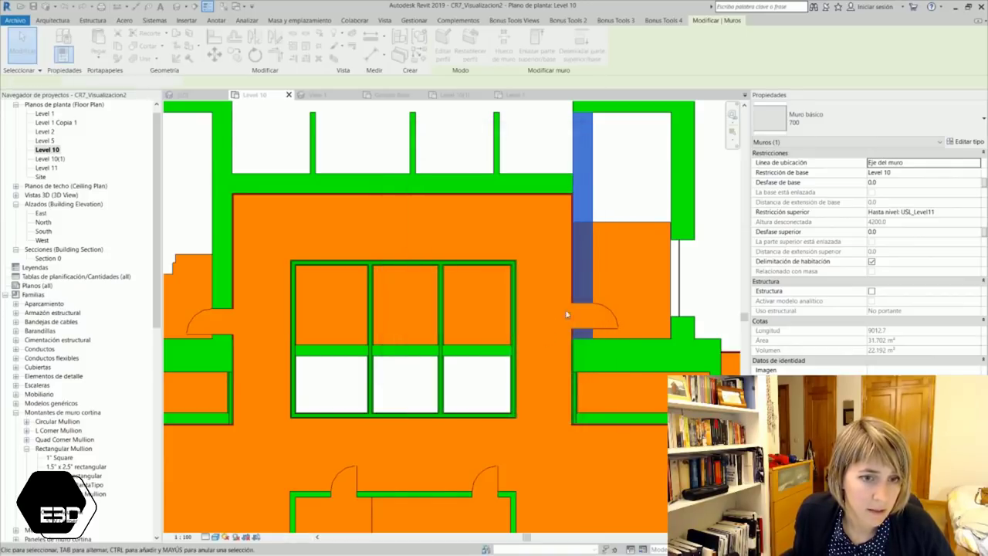
key(Escape)
scroll(551, 315, down, 1)
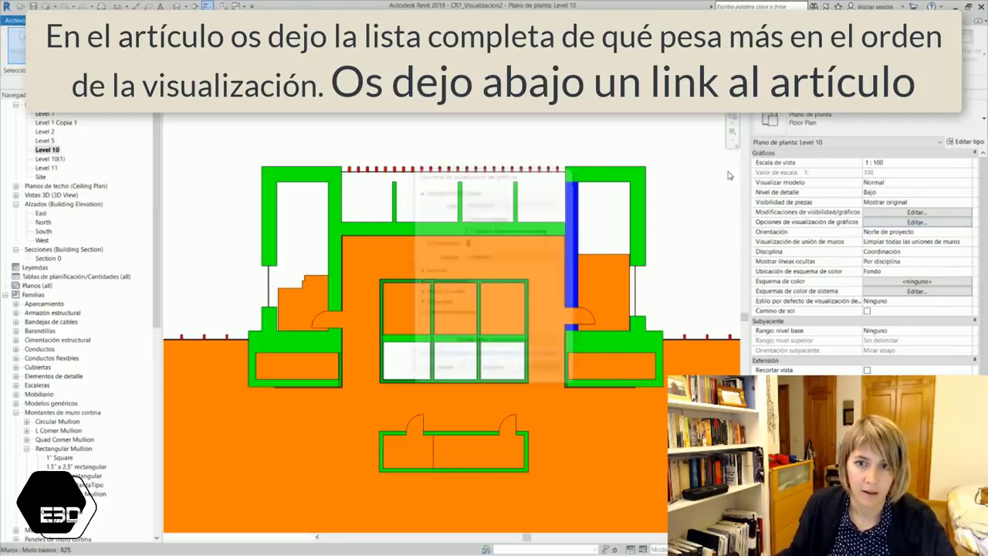
click(916, 211)
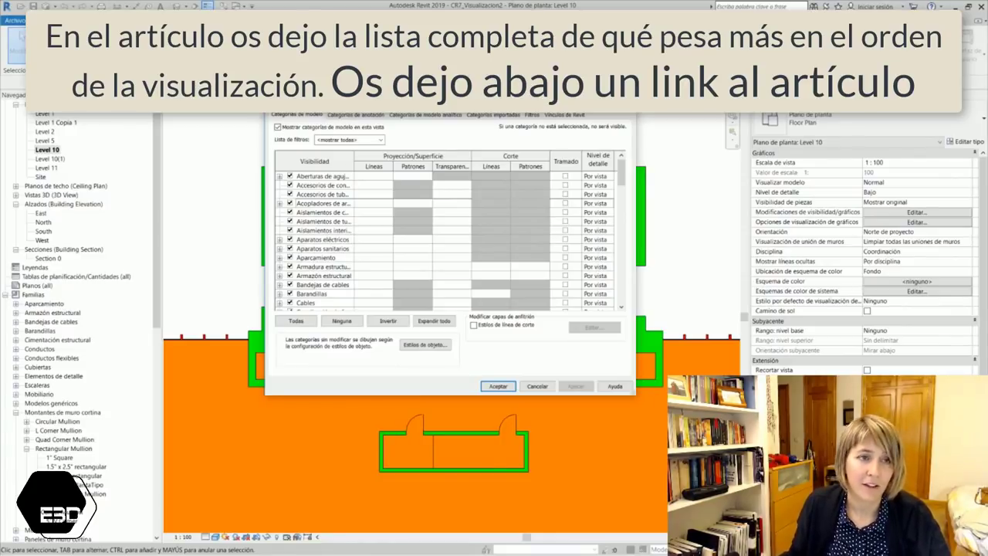
click(625, 103)
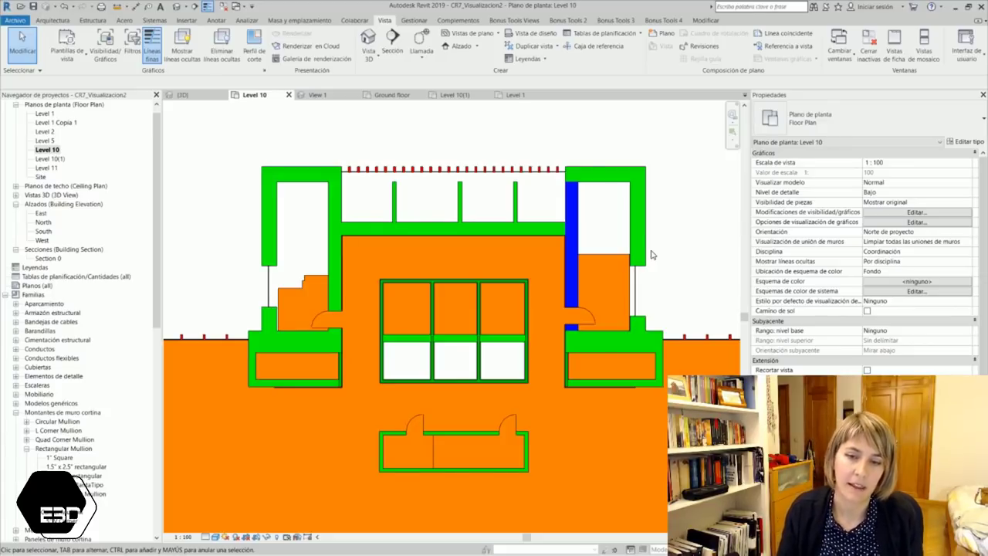
key(z)
key(f)
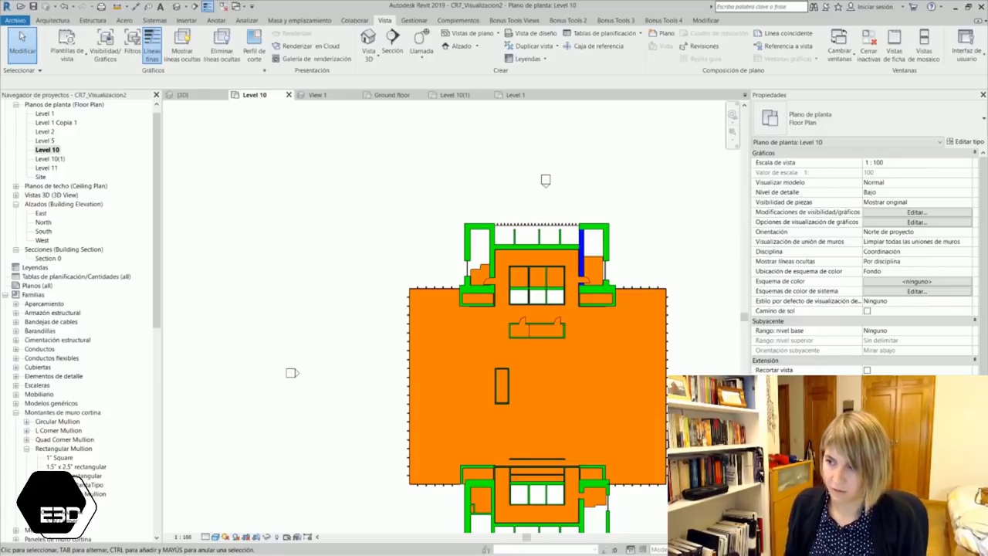
scroll(651, 254, up, 4)
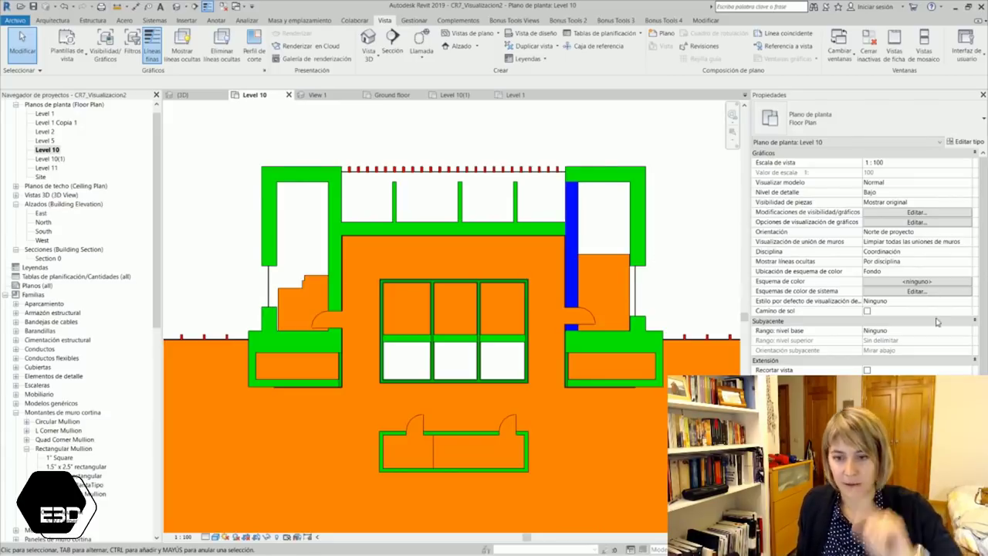
scroll(689, 266, down, 3)
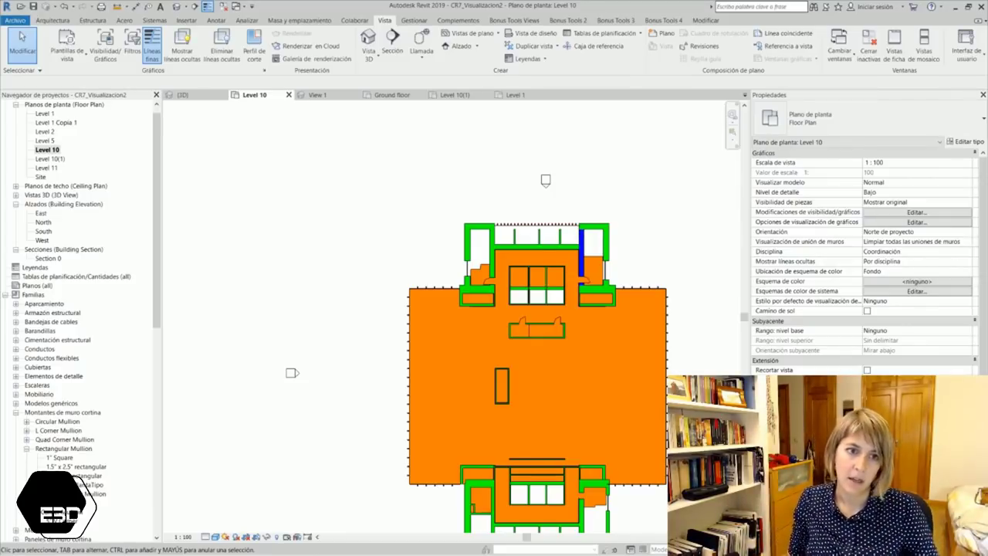
scroll(464, 320, down, 2)
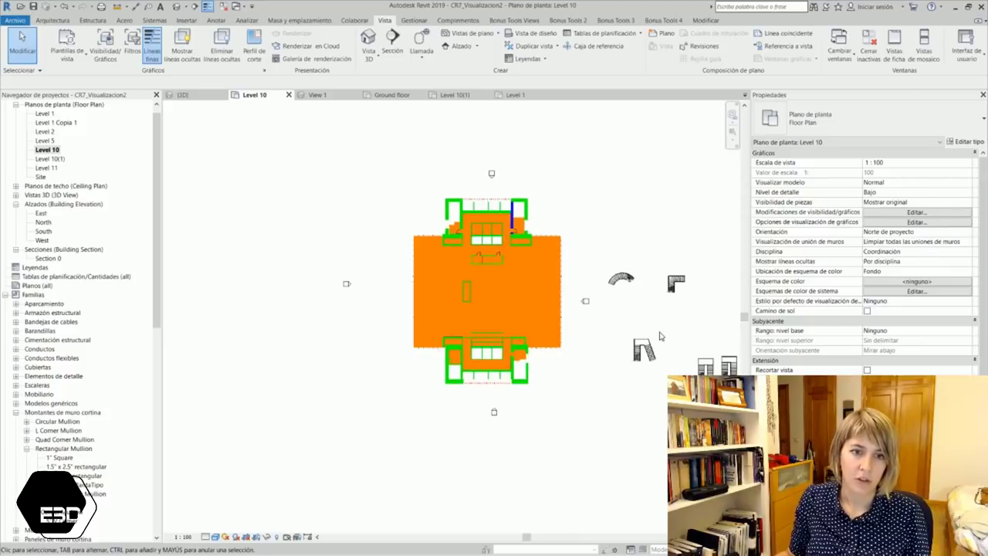
scroll(465, 320, up, 2)
scroll(362, 351, up, 2)
scroll(367, 355, up, 1)
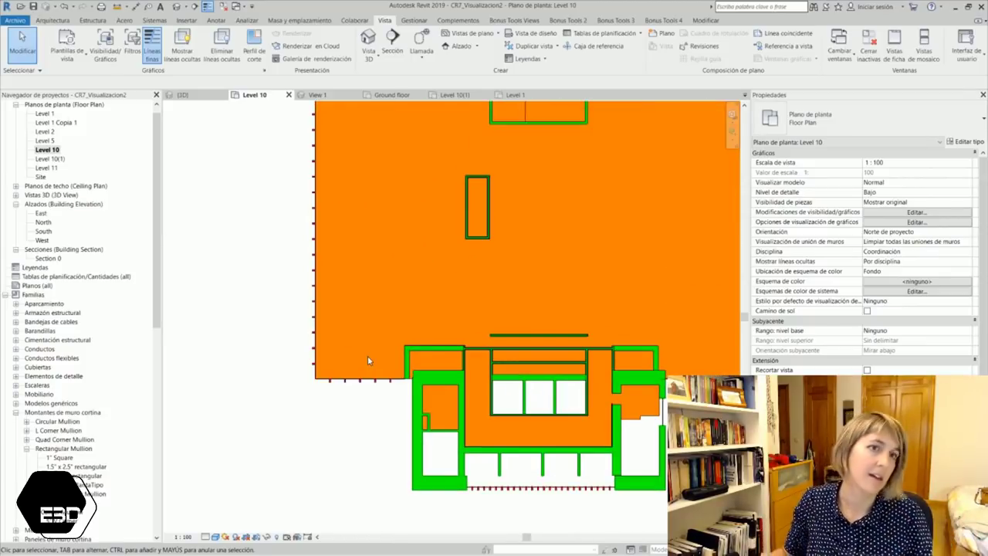
Open Line Weights from Gestionar > Configuración adicional, dismissing the save reminder.
click(416, 23)
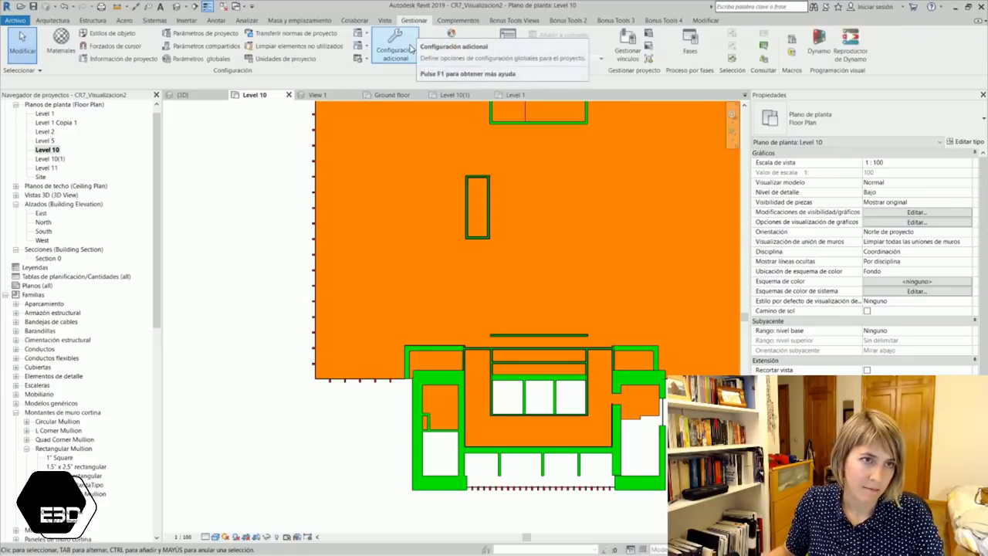
click(411, 49)
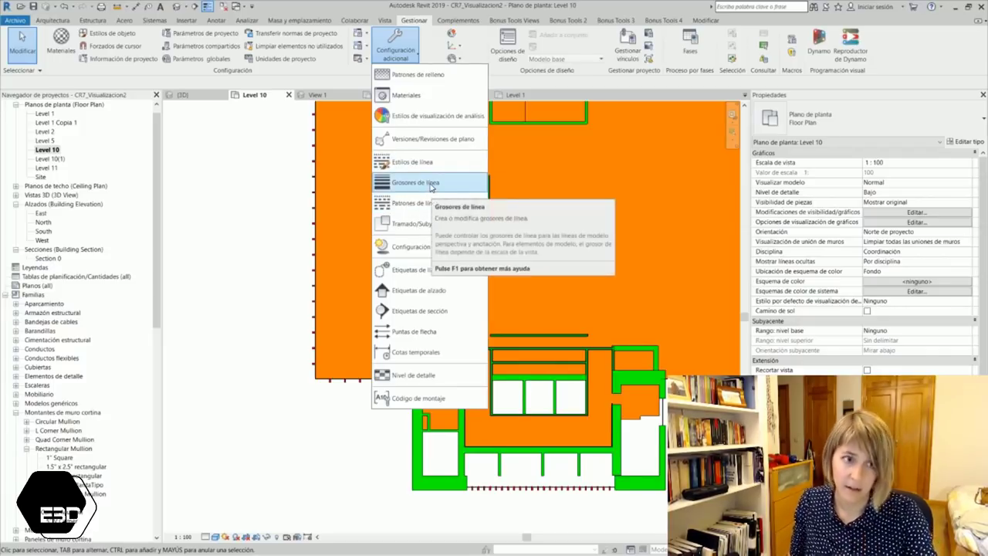
click(430, 184)
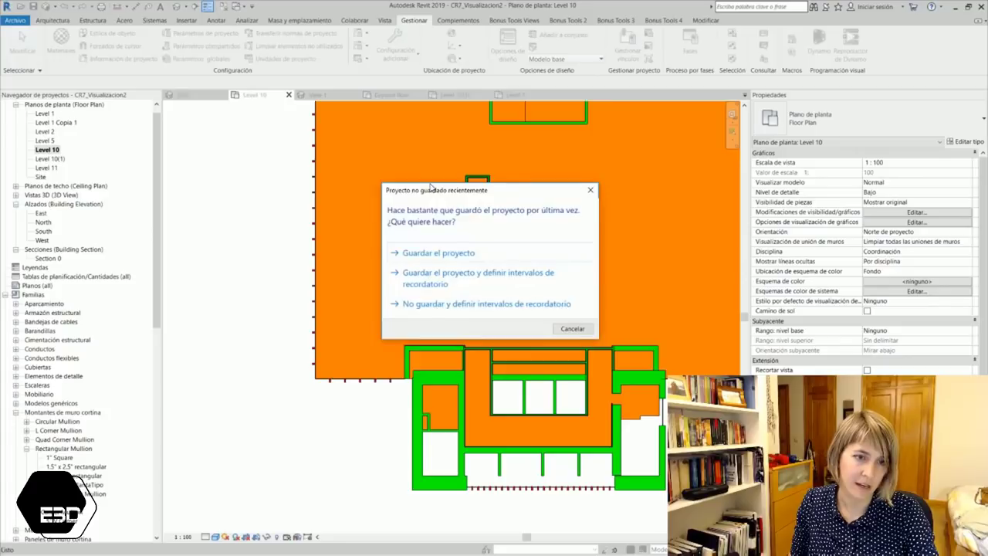
click(490, 302)
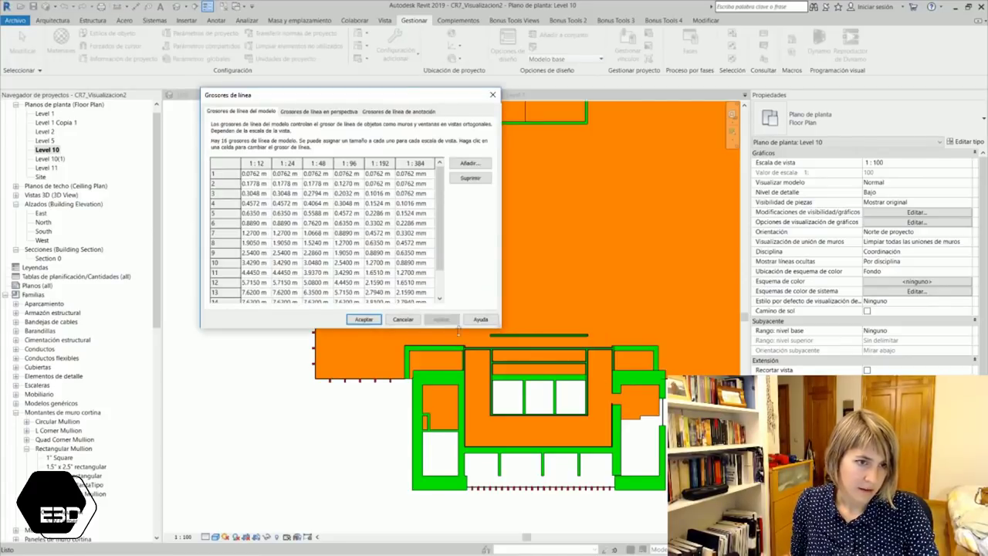
Enlarge the Line Weights dialog so all 16 model pen rows are visible.
drag(499, 327, 682, 379)
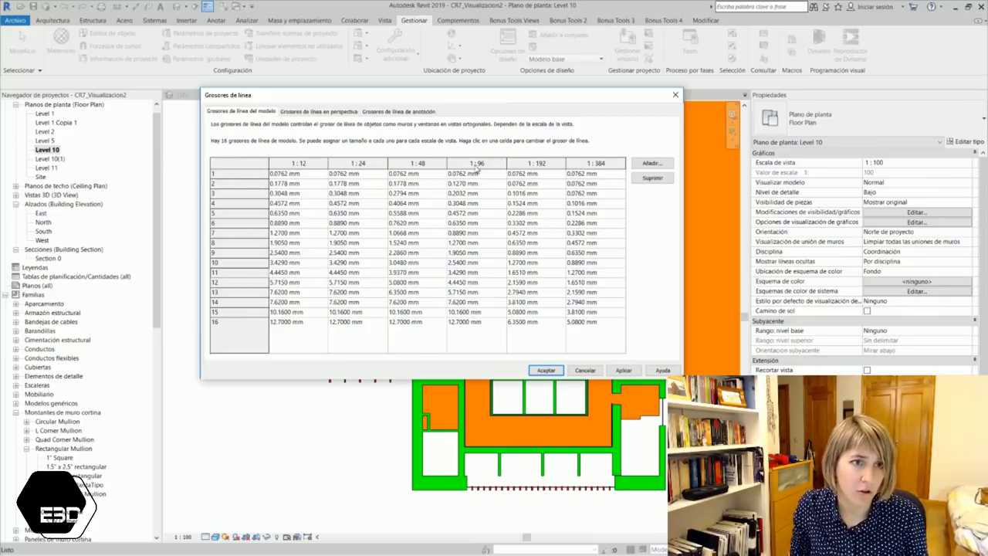
Add a 1:100 scale column to the model line weights table and review its copied pen widths.
click(649, 162)
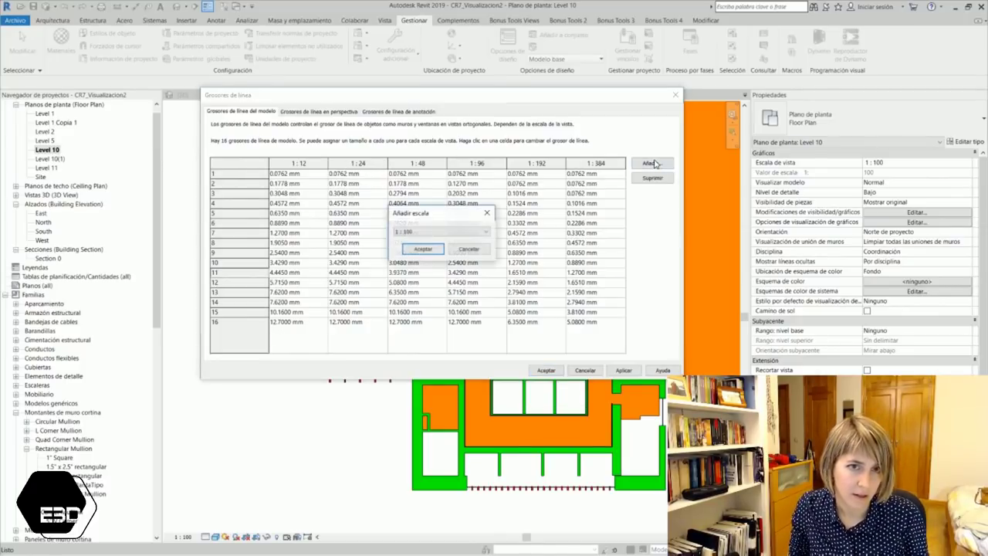
click(433, 235)
click(433, 238)
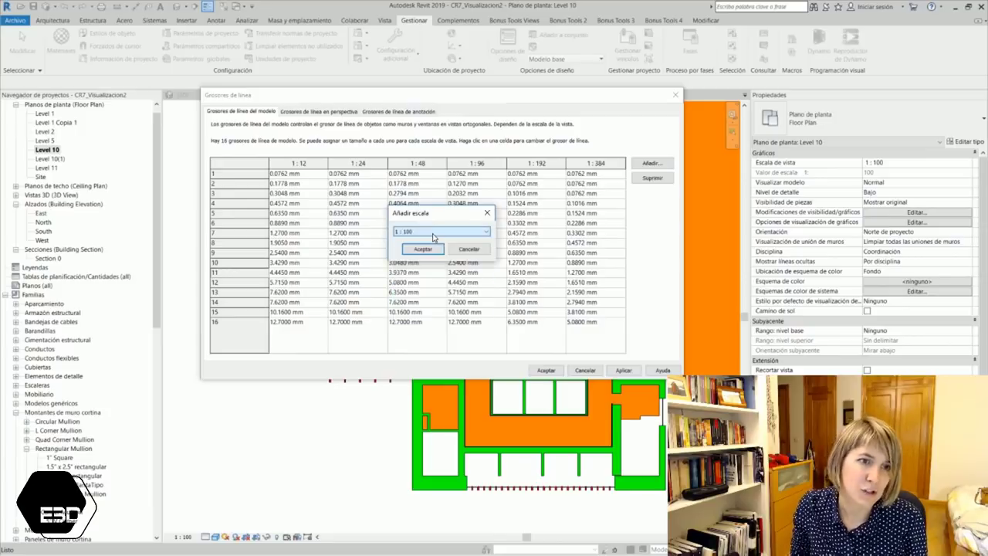
click(433, 250)
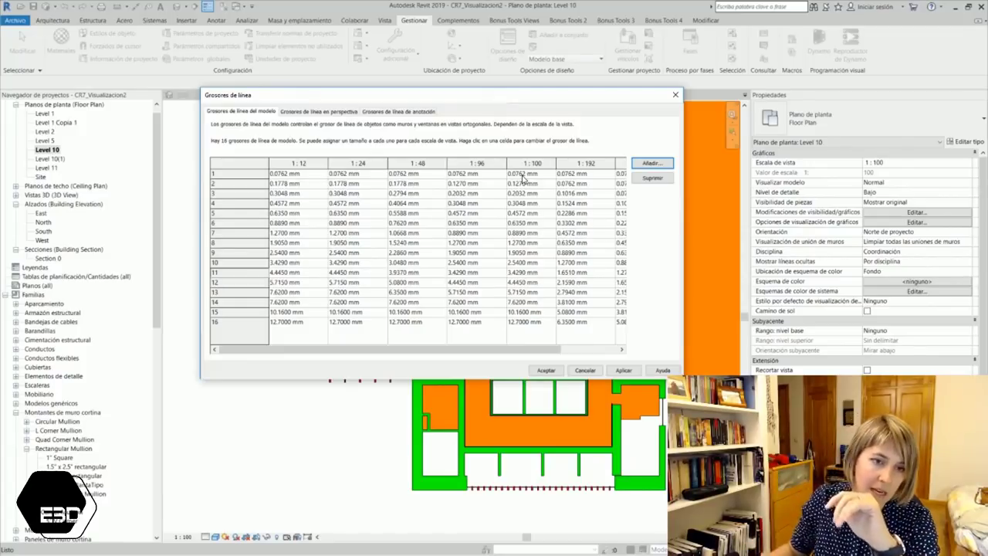
click(577, 349)
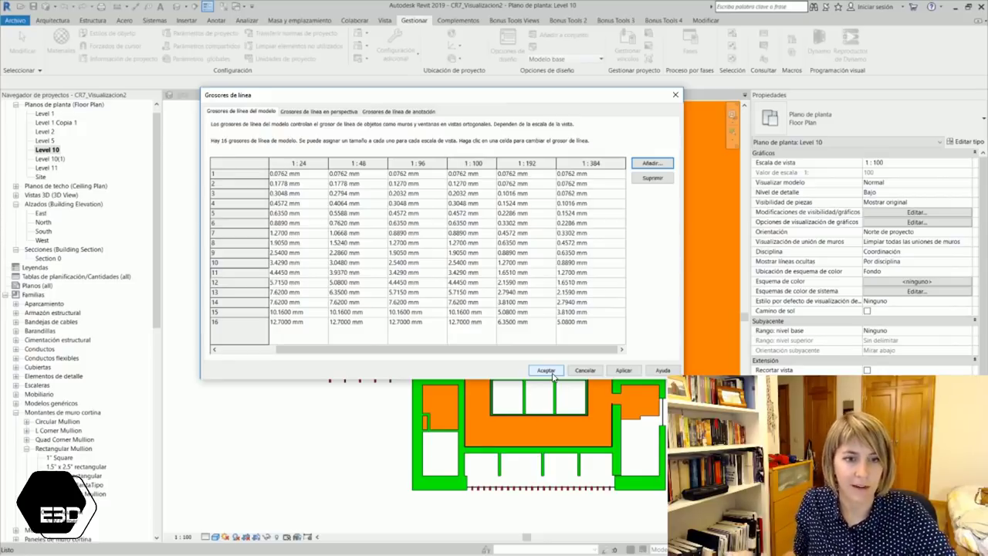
Save the line weights and open Visibility/Graphics overrides for Level 10.
click(553, 376)
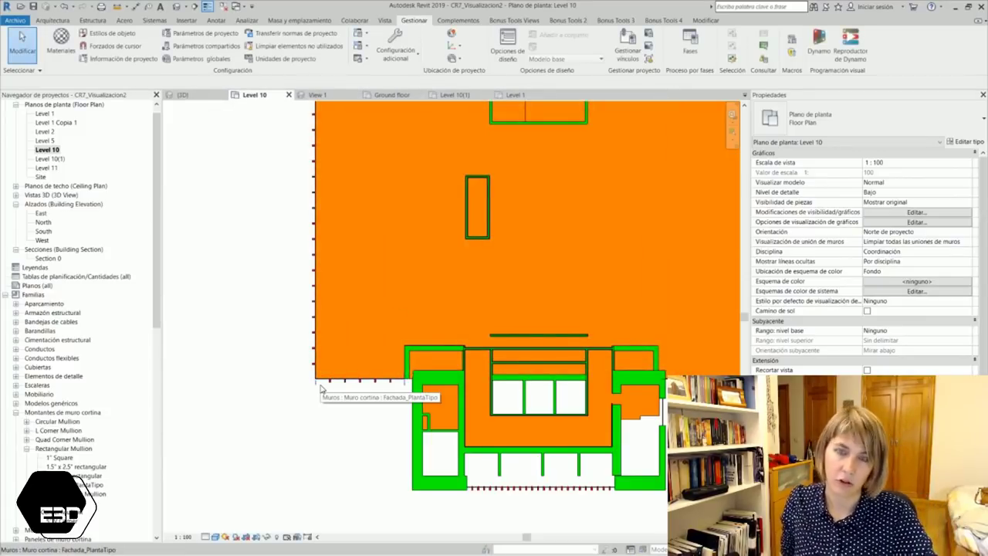
key(v)
key(g)
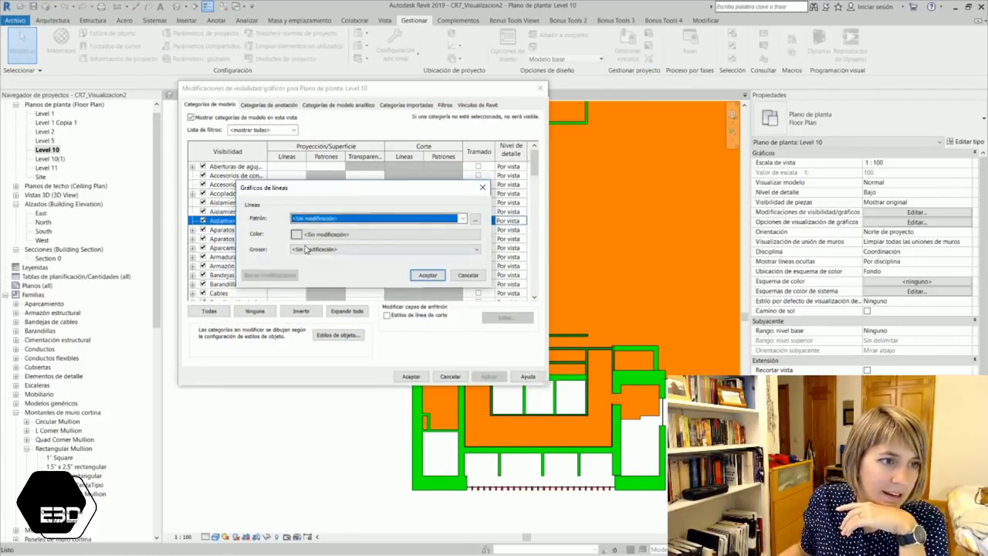
click(482, 187)
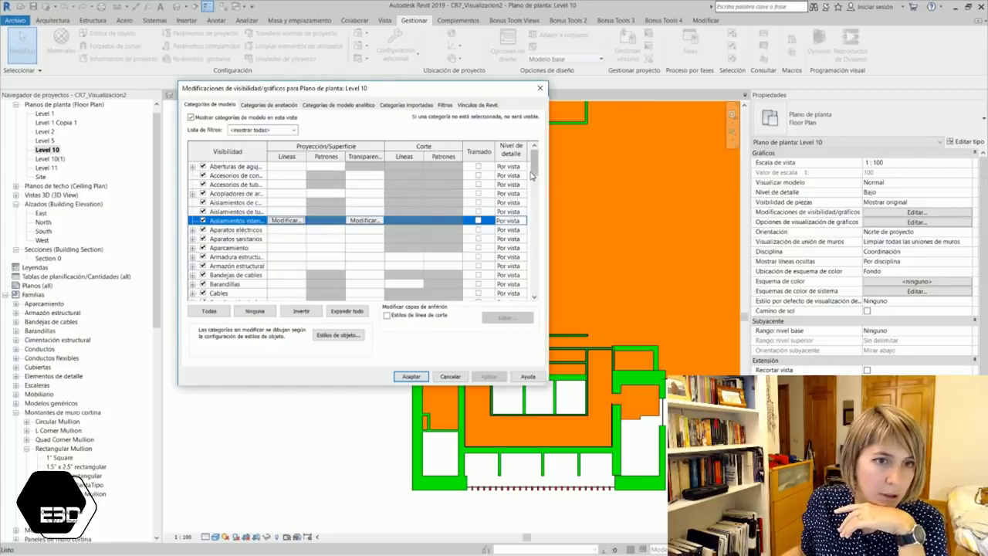
Scroll down to the walls and bring up their line weight choices.
scroll(525, 201, down, 8)
scroll(517, 232, down, 5)
scroll(511, 262, down, 4)
scroll(505, 291, down, 2)
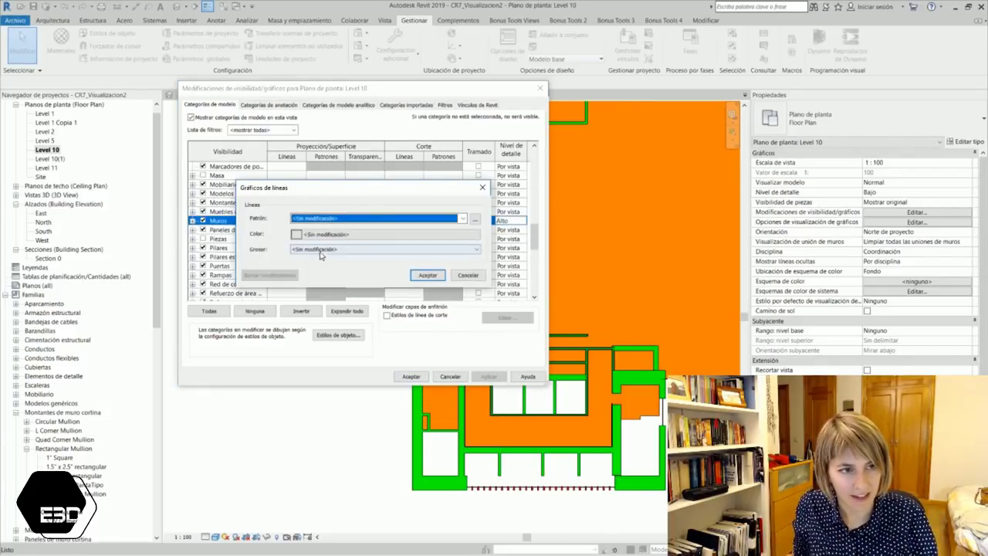
click(321, 249)
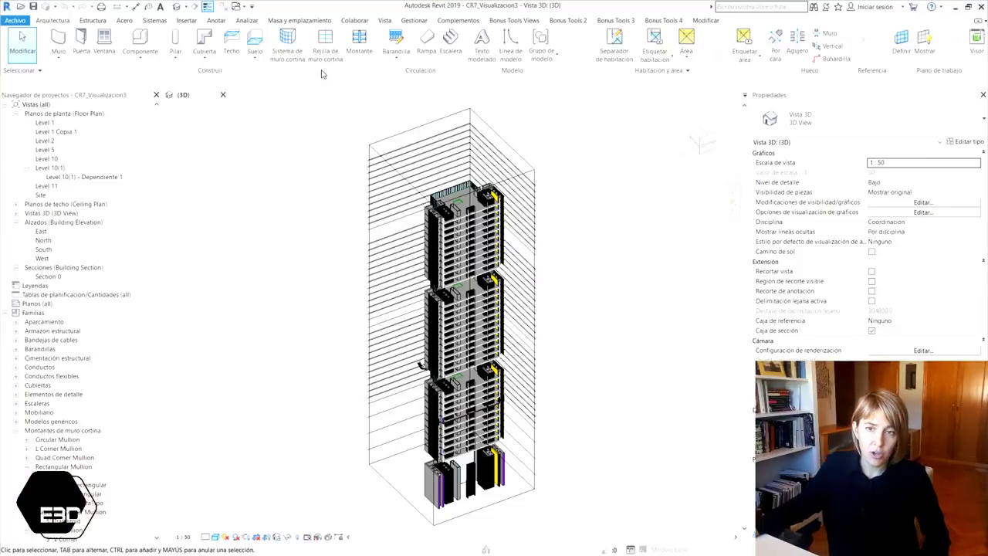
Open Object Styles from Gestionar, reposition and resize the window, and scroll to the floors.
click(414, 20)
click(112, 34)
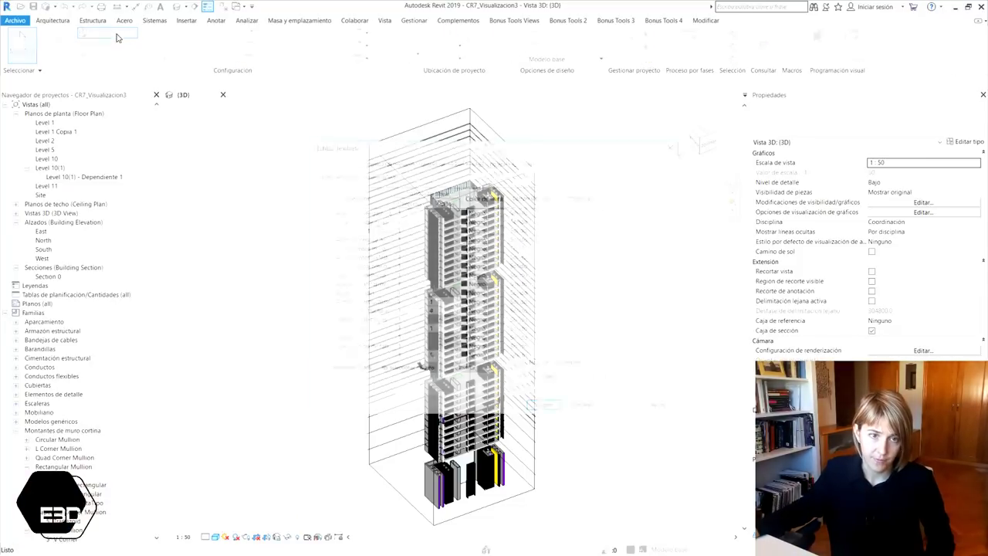
drag(367, 150, 326, 138)
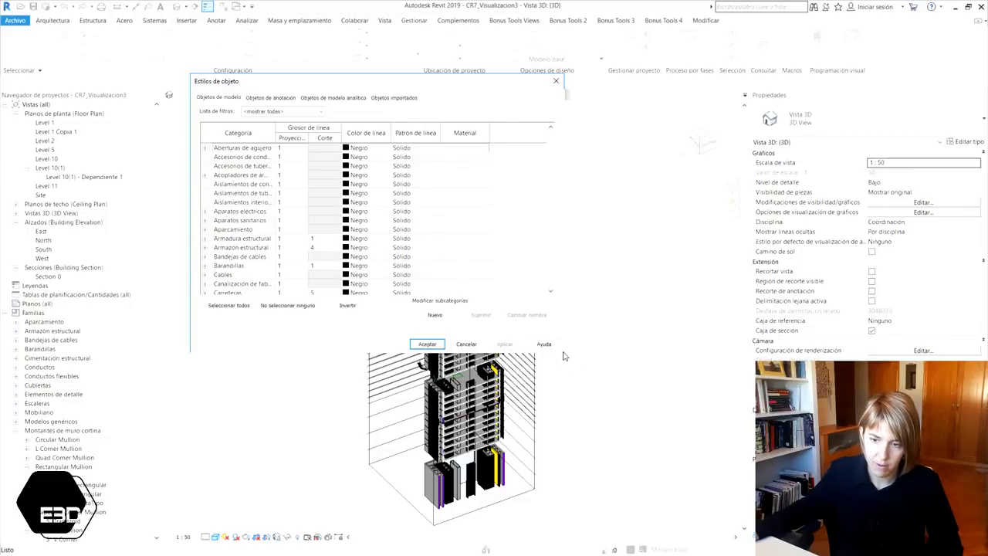
drag(564, 356, 714, 436)
scroll(245, 293, down, 5)
scroll(246, 292, down, 4)
scroll(246, 292, down, 4)
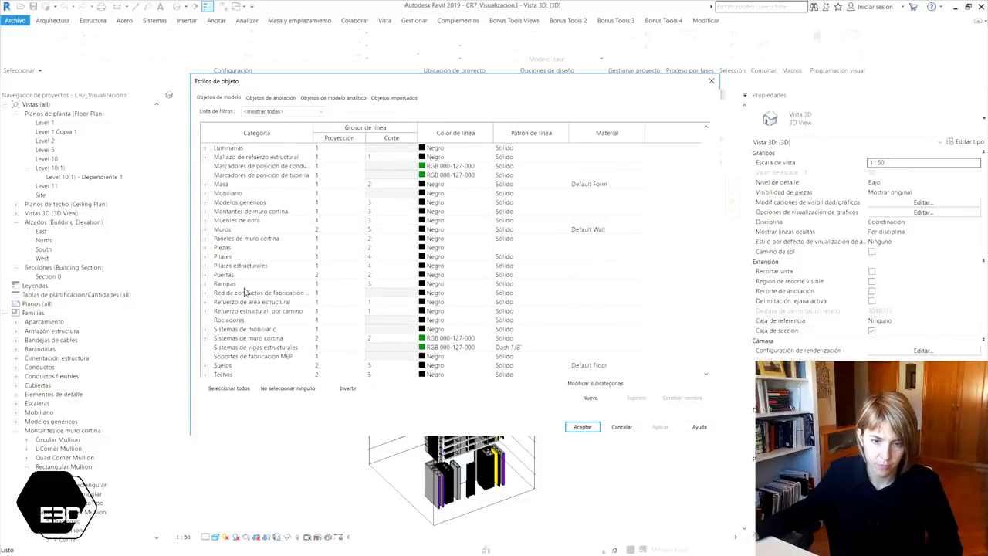
scroll(246, 292, down, 3)
Keep the Suelos projection line weight at 2 and set its cut line weight to 4.
click(223, 303)
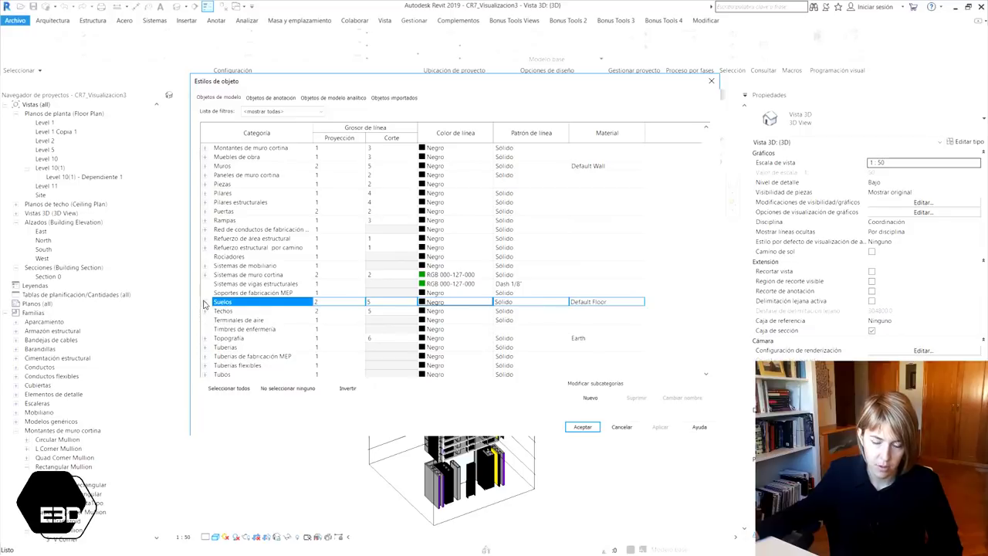
click(333, 303)
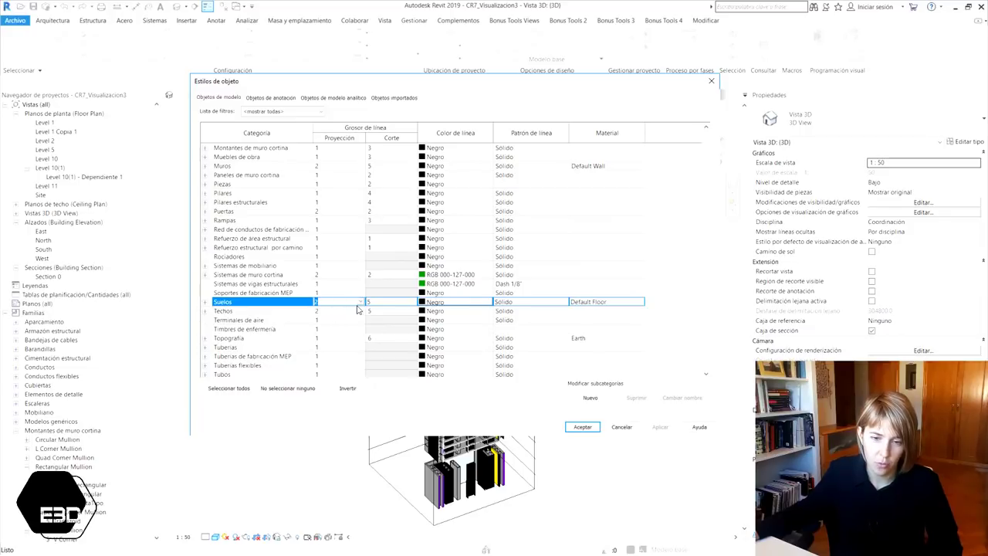
click(361, 303)
click(361, 302)
click(405, 304)
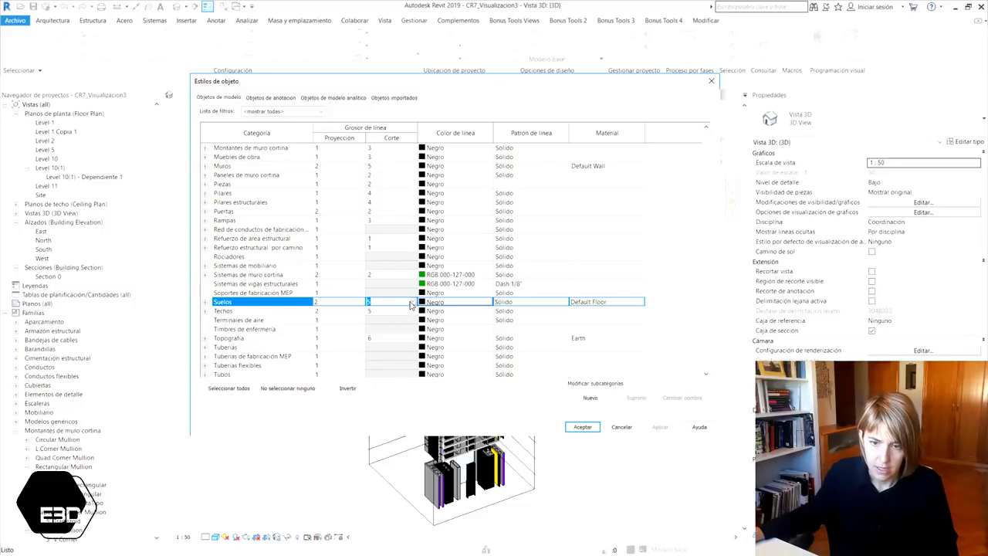
click(410, 304)
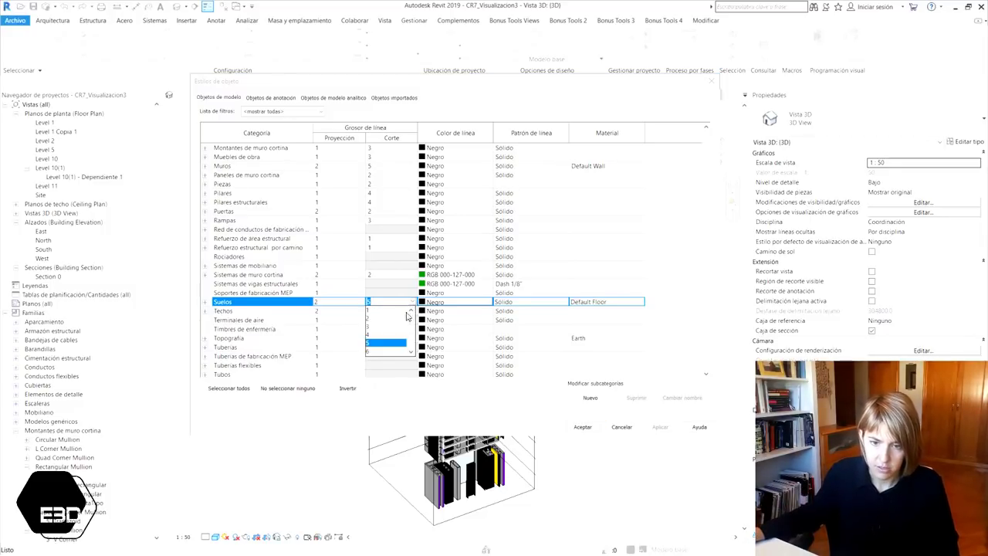
click(371, 334)
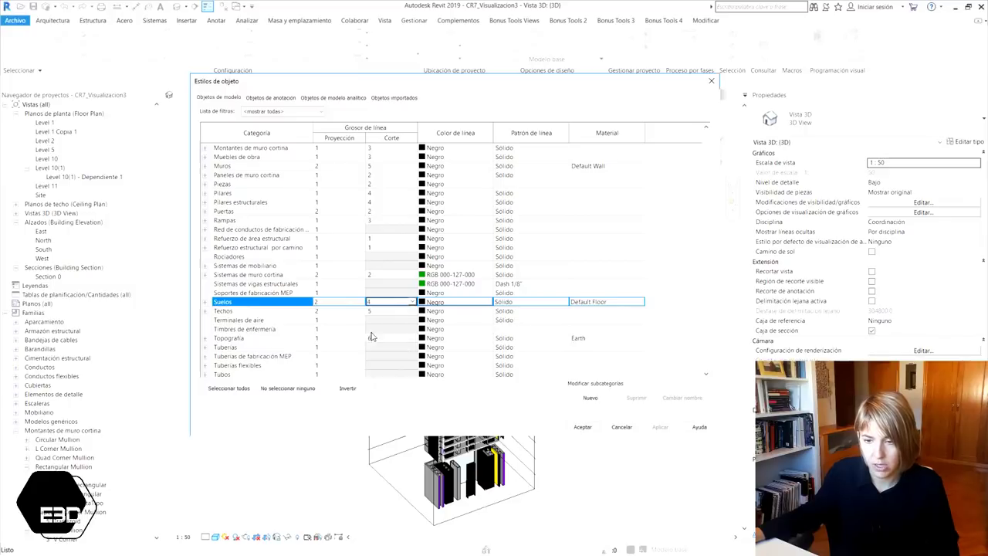
Leave the Suelos line pattern as Sólido and select its Material cell.
click(531, 304)
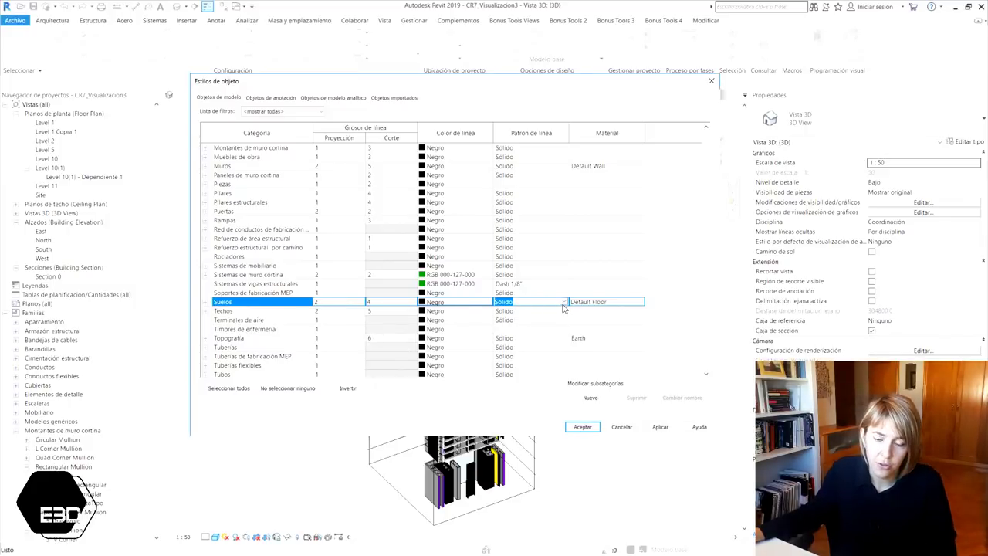
click(563, 303)
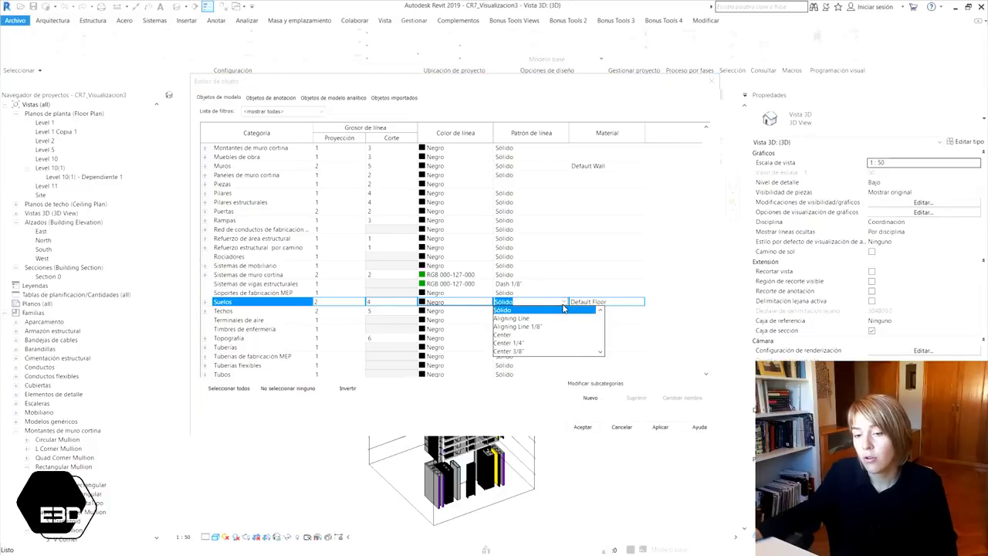
scroll(544, 326, down, 2)
scroll(545, 325, down, 2)
scroll(511, 337, down, 2)
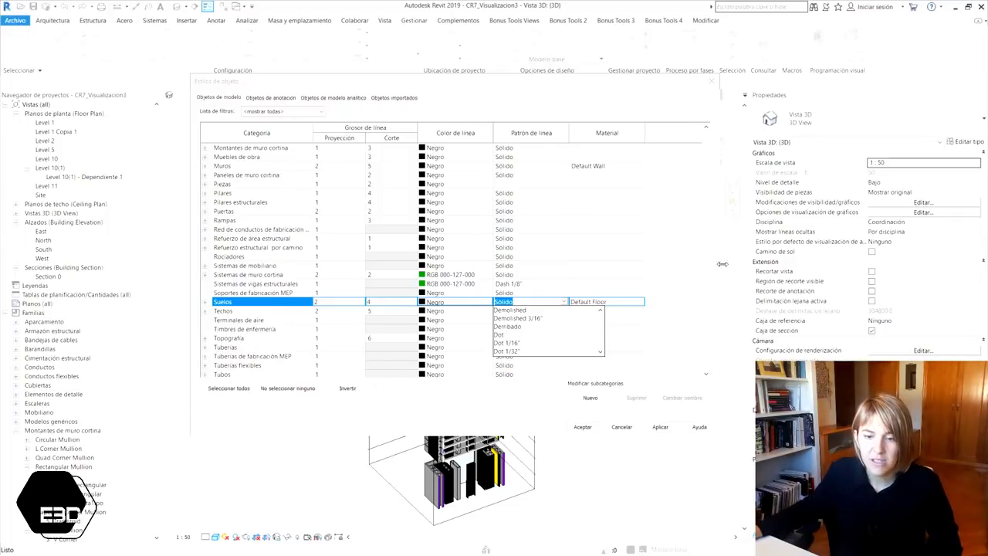
click(679, 294)
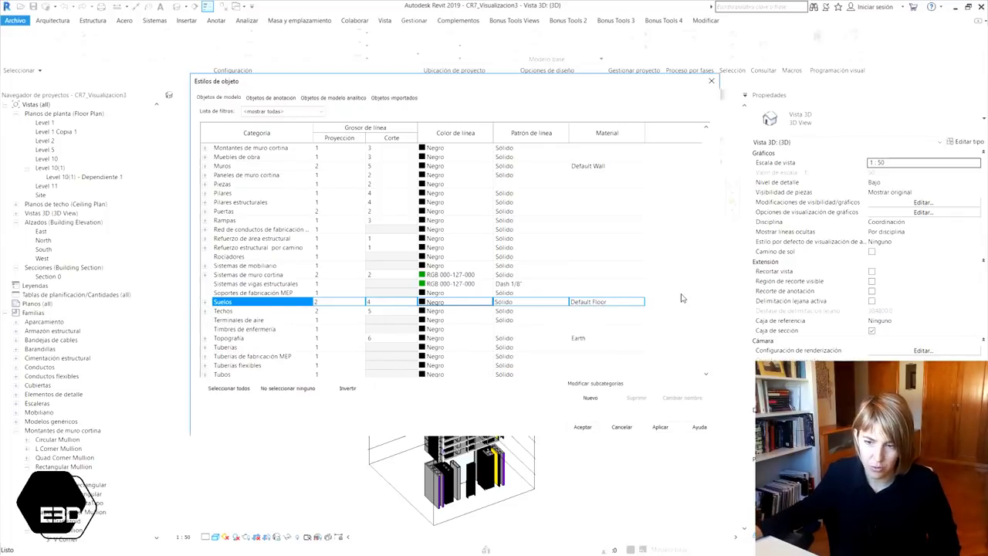
click(639, 303)
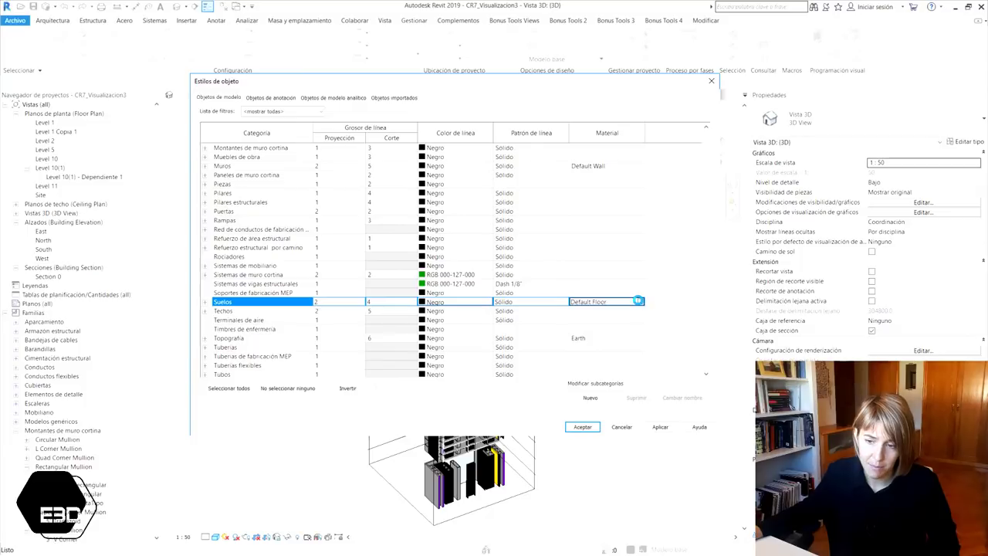
Check the Default Floor material for Suelos without changes, then accept Object Styles.
click(638, 301)
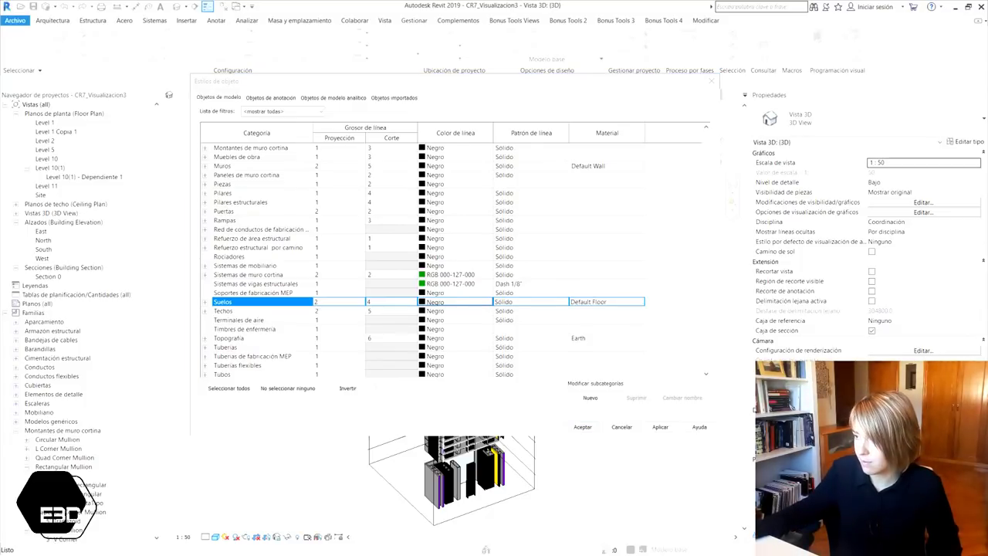
scroll(545, 259, down, 3)
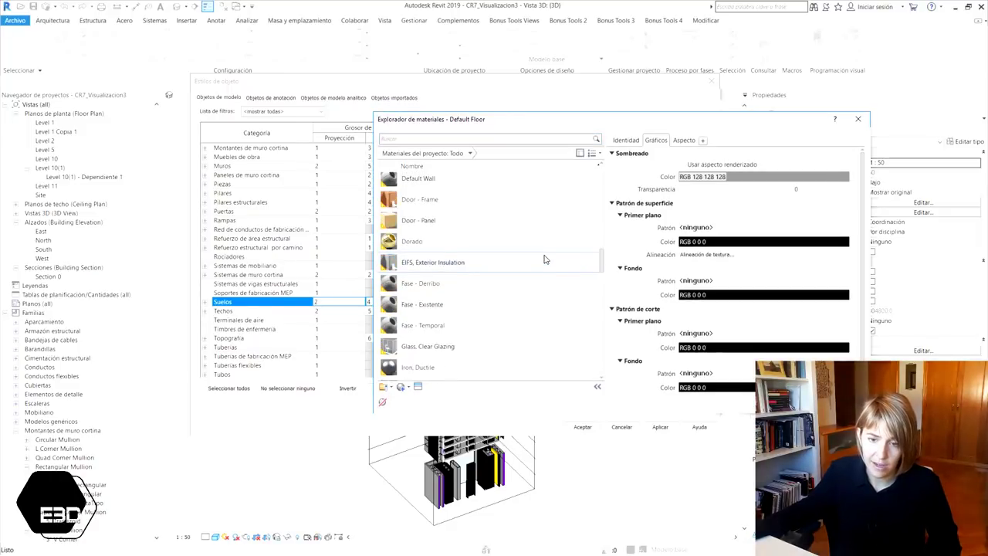
scroll(544, 260, down, 2)
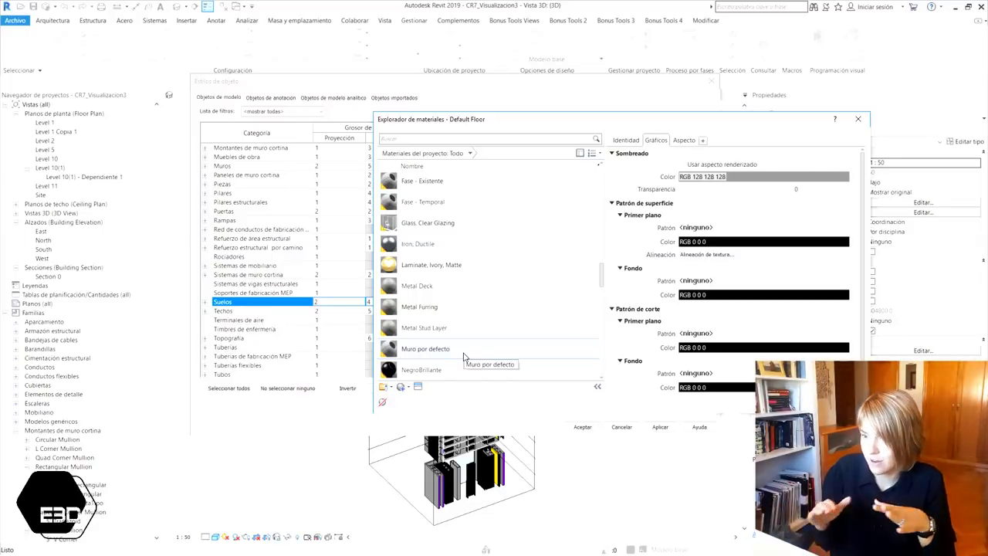
key(Escape)
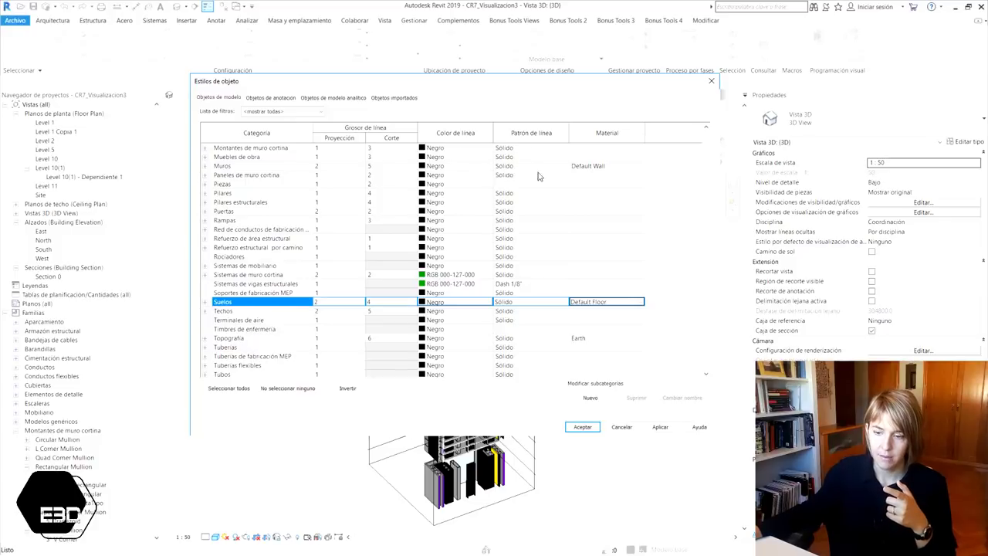
click(622, 429)
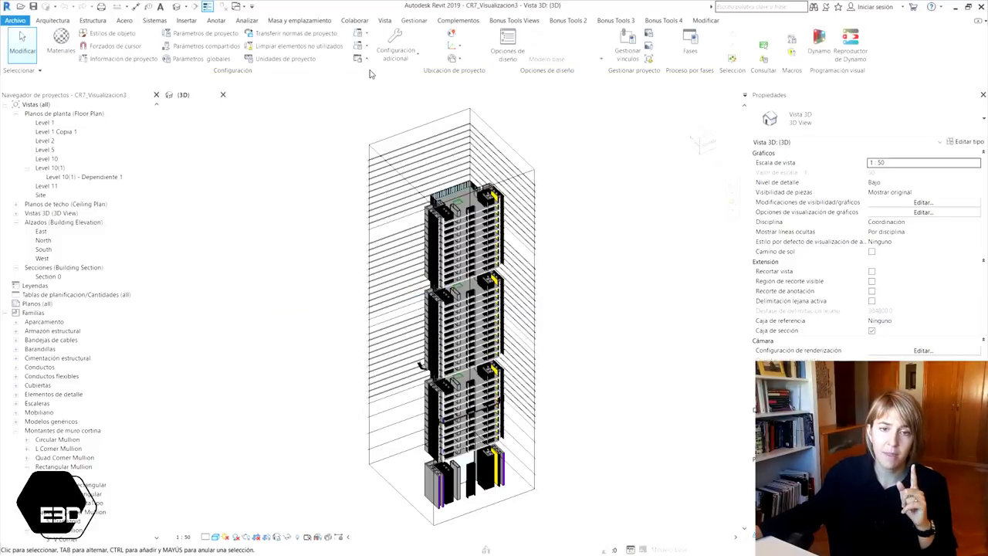
click(415, 61)
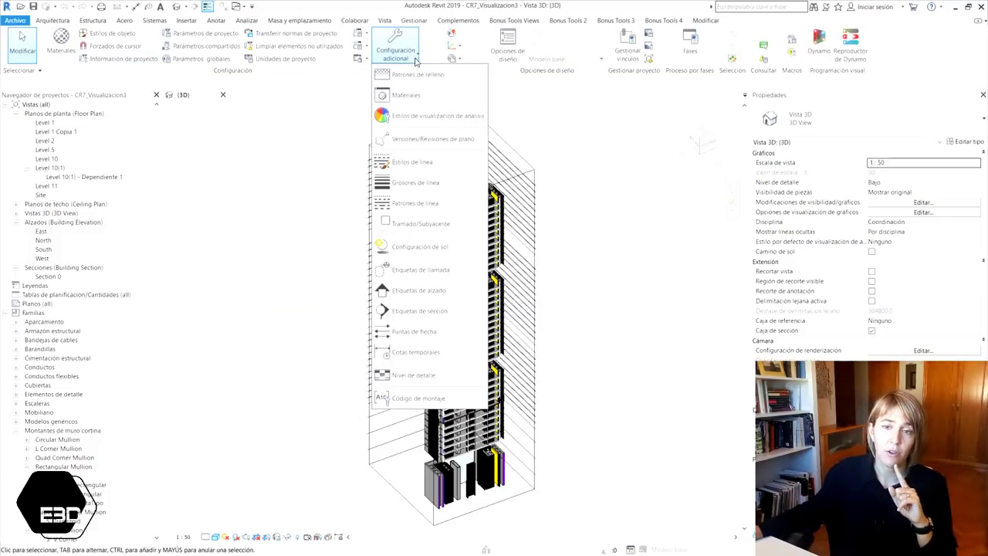
click(400, 50)
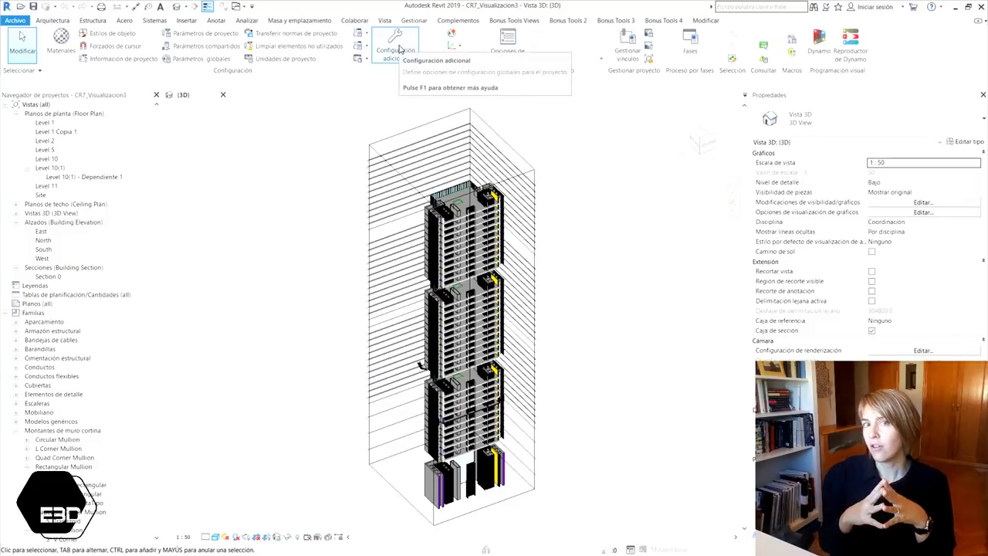
click(400, 51)
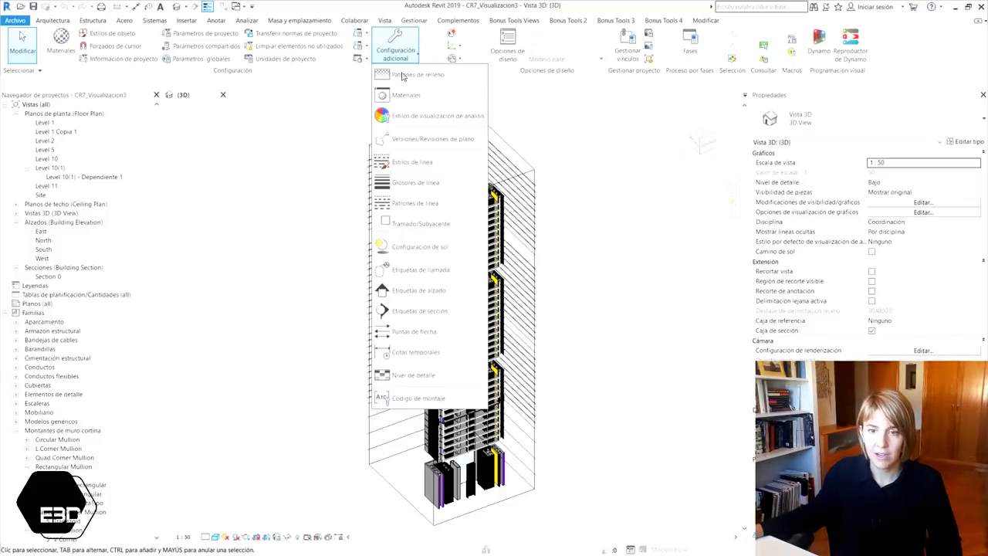
click(437, 203)
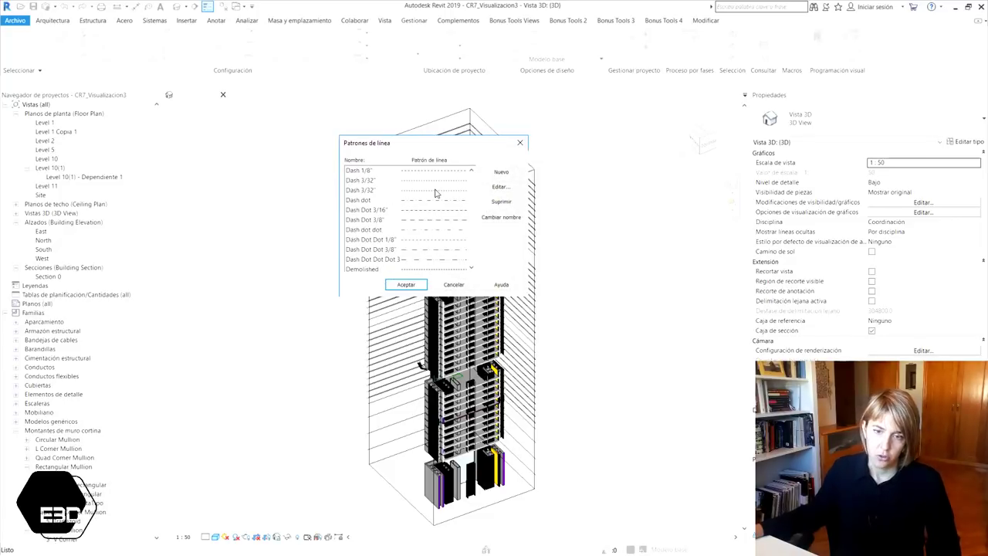
click(486, 175)
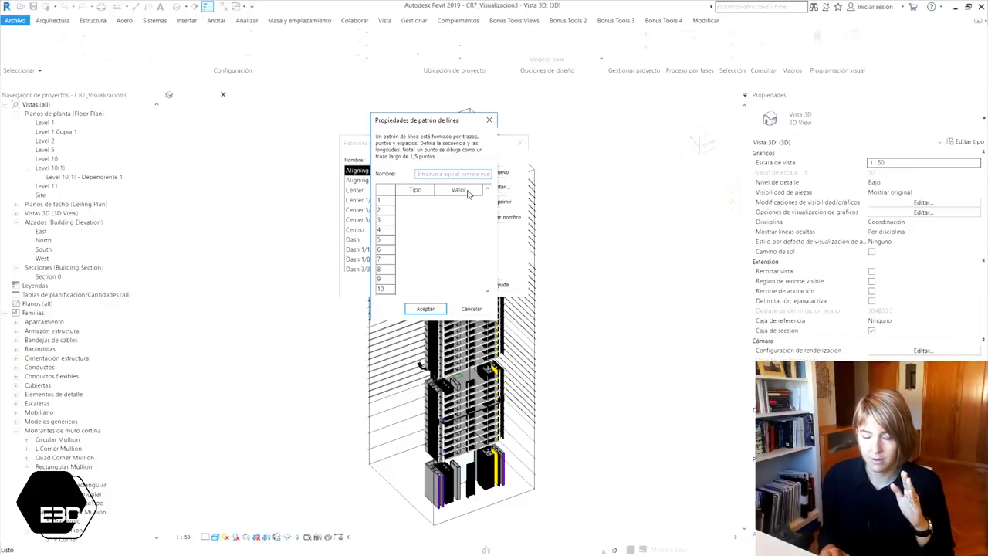
click(471, 308)
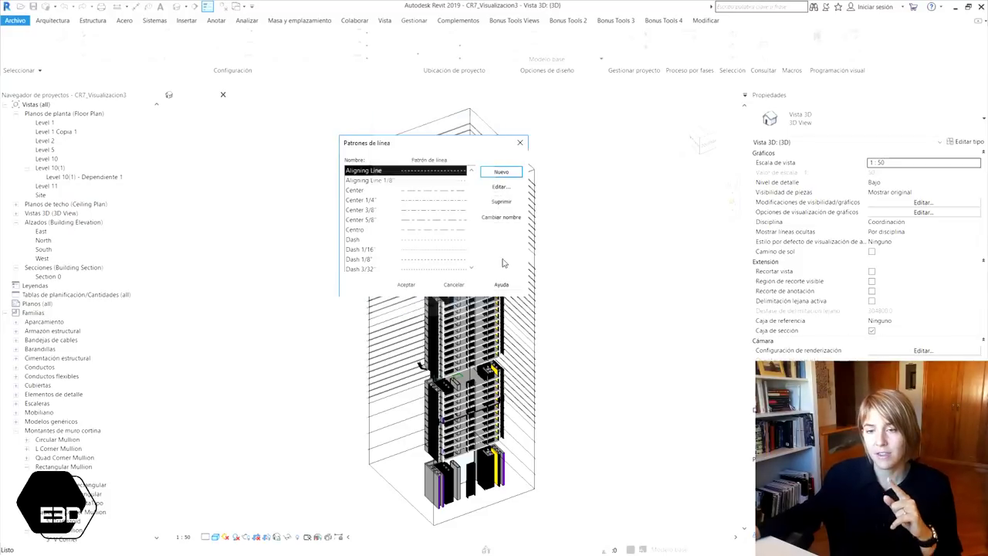
click(519, 145)
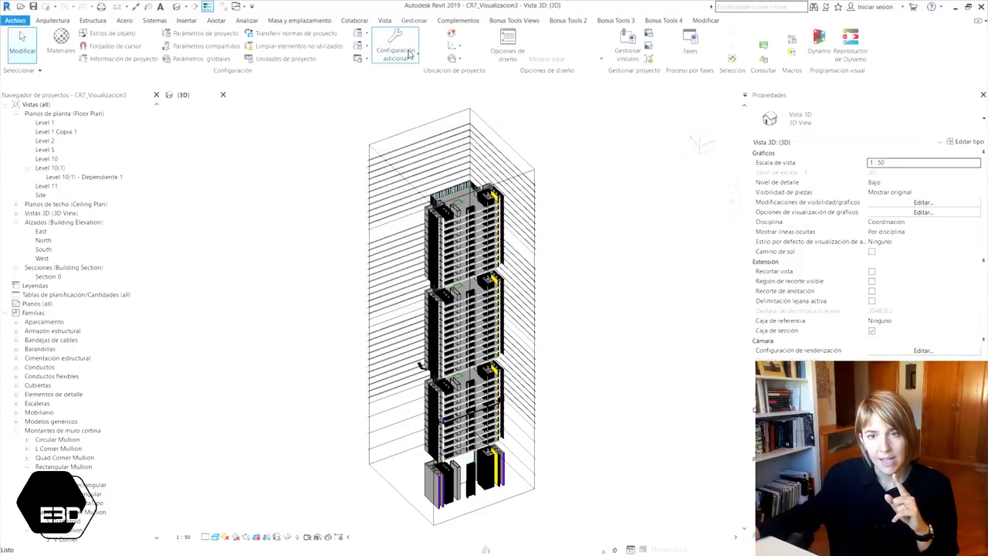
click(394, 53)
In Line Styles, create a new subcategory under Líneas with a custom name.
click(409, 165)
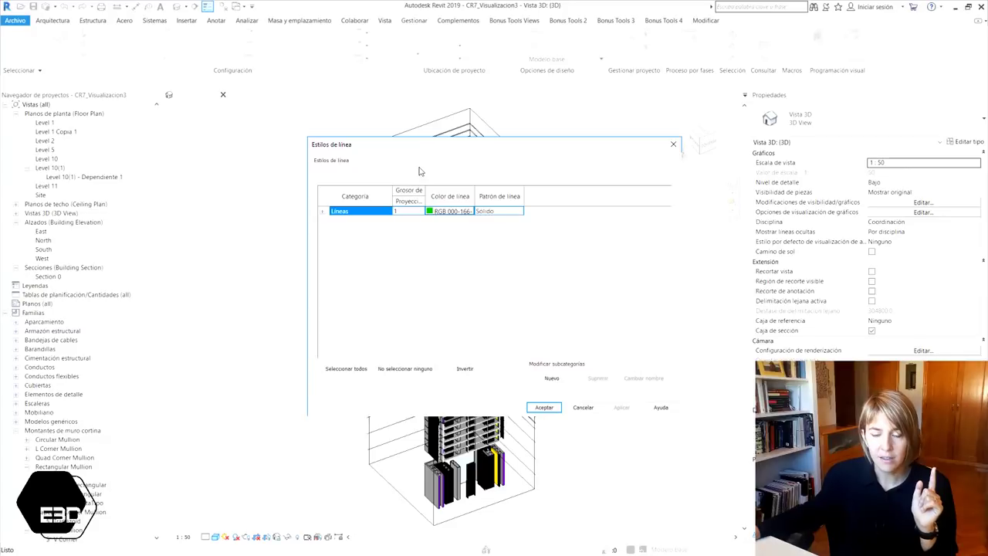
click(323, 212)
scroll(393, 246, down, 1)
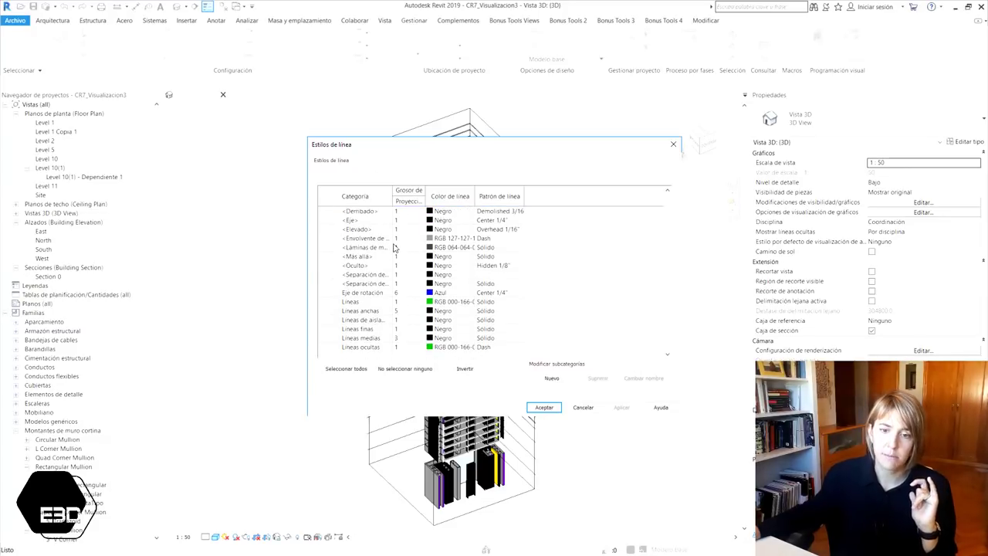
scroll(355, 255, up, 1)
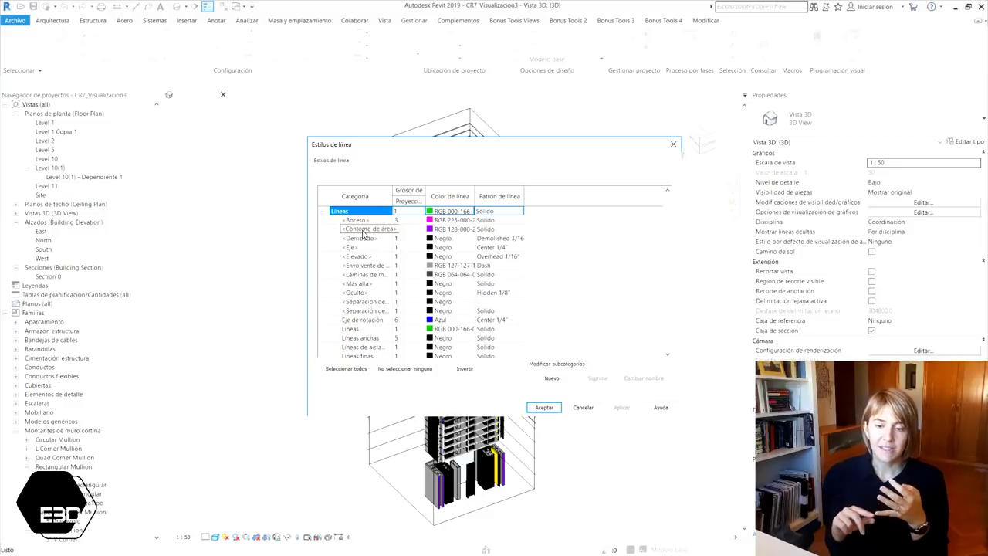
scroll(363, 239, down, 1)
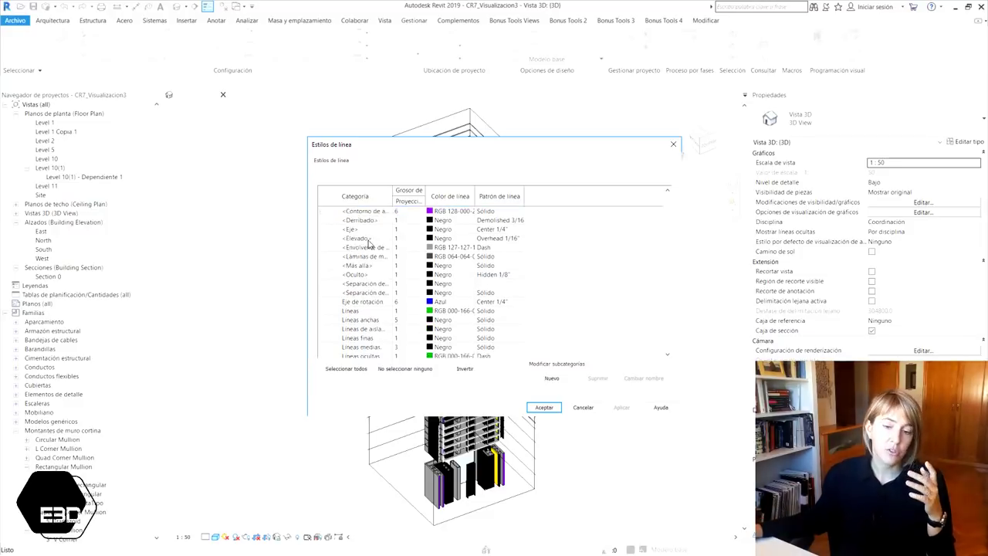
click(551, 377)
text(Luisa)
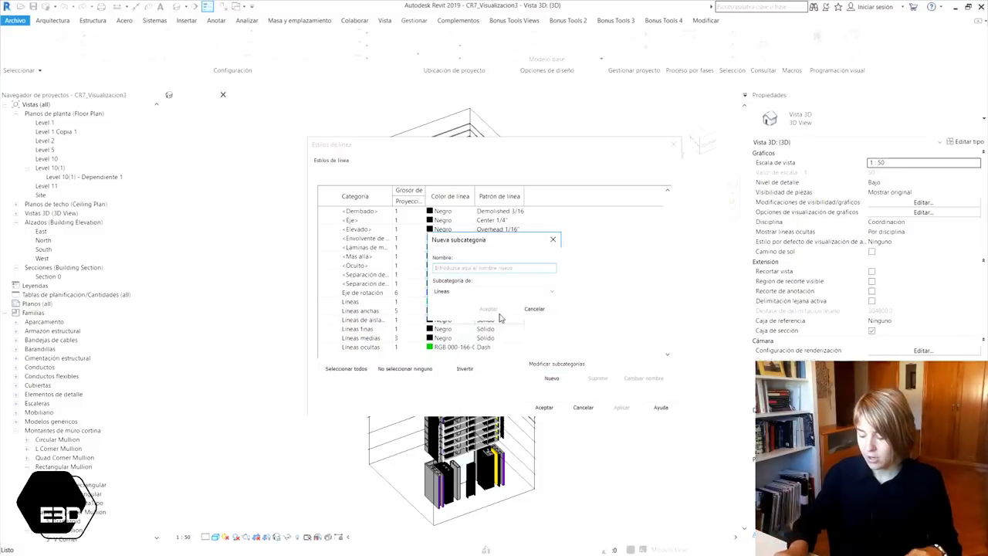
key(Return)
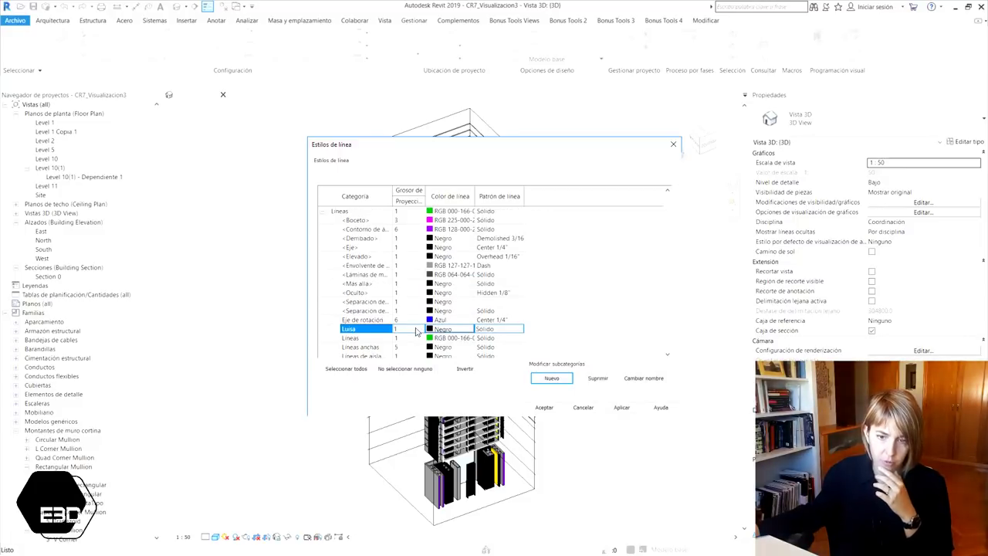
Give the new line style weight 14, Magenta colour and Dash dot pattern, and save.
click(421, 330)
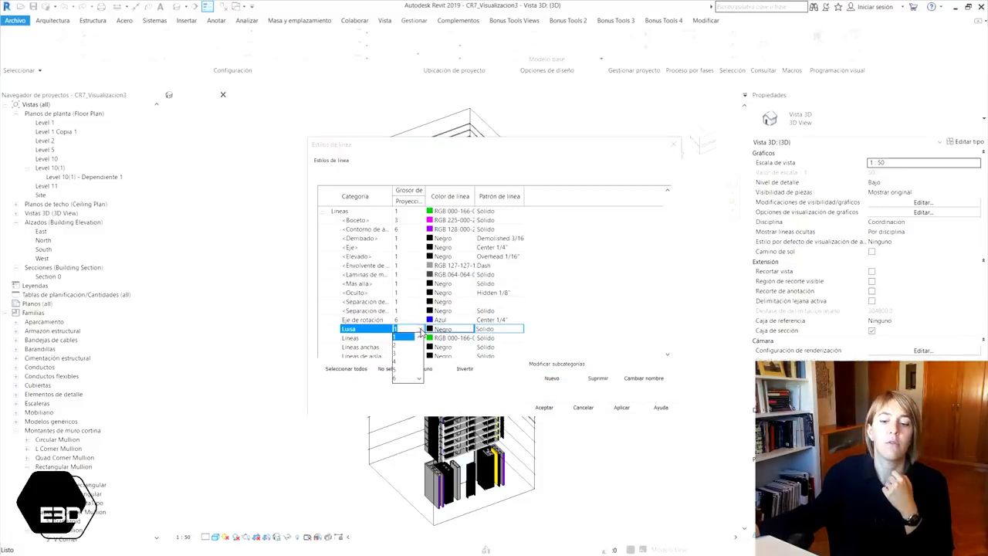
click(399, 372)
click(443, 330)
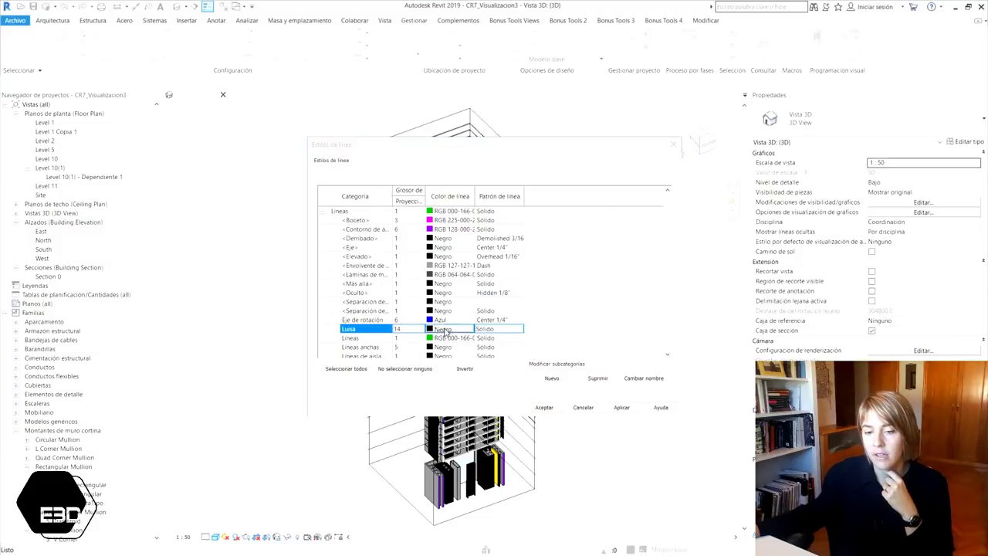
click(468, 290)
click(532, 367)
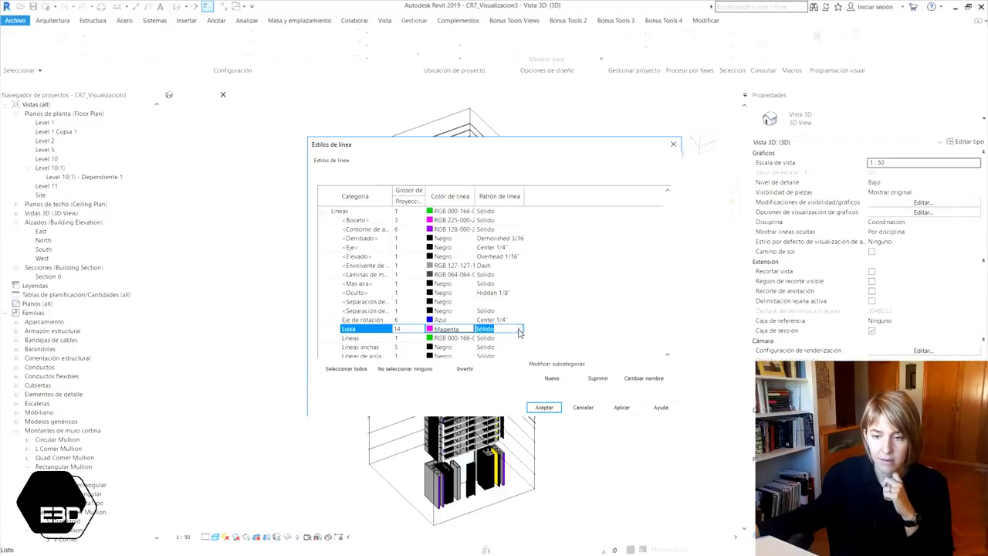
click(519, 331)
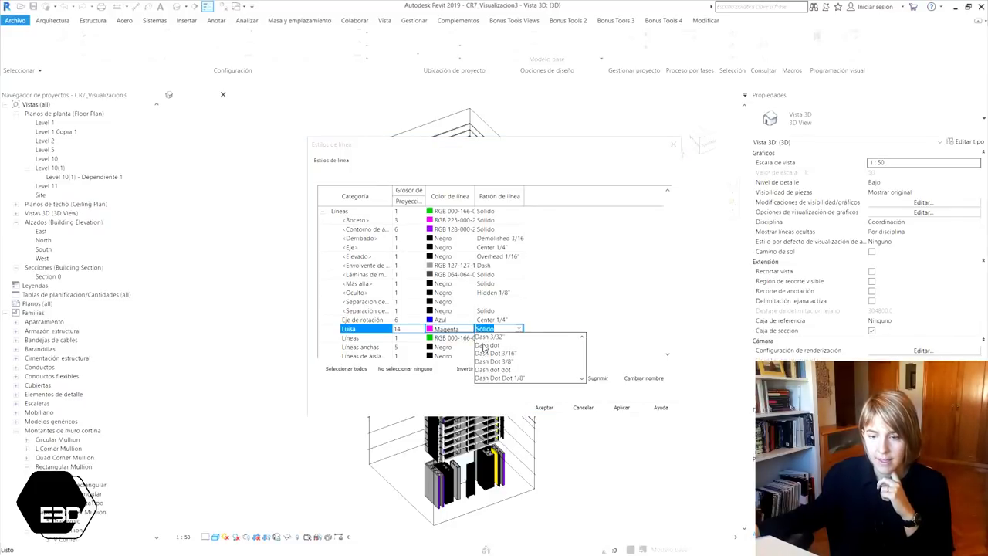
click(485, 345)
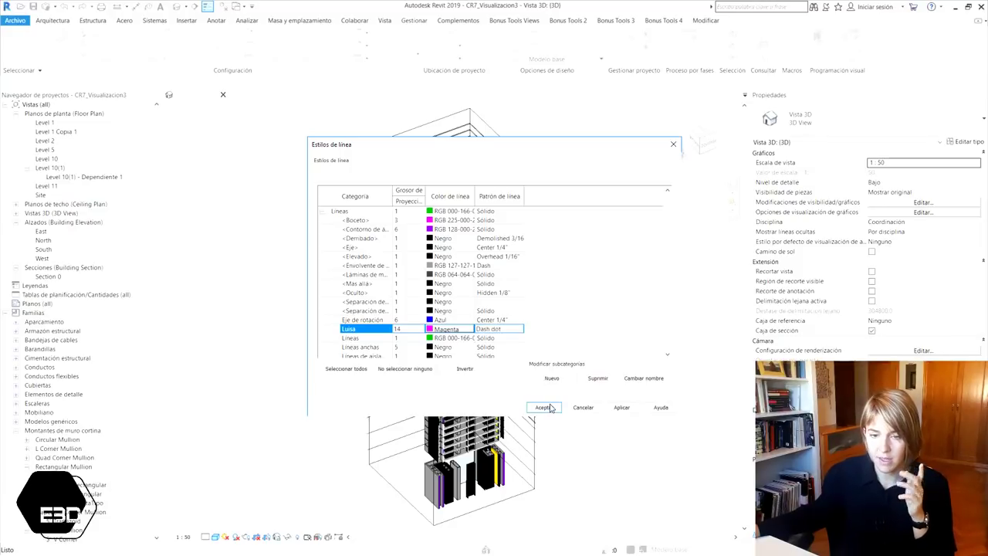
click(543, 408)
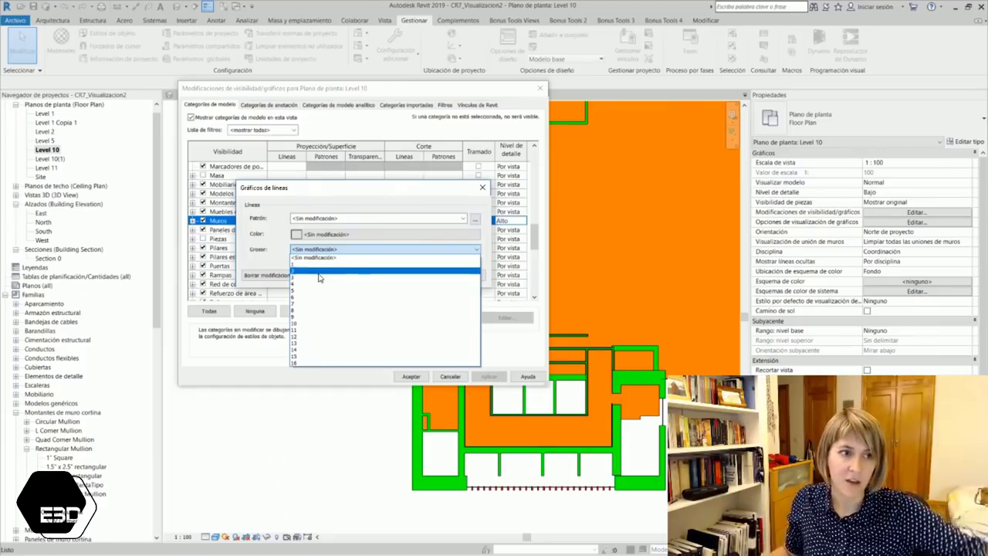
Override Level 10's wall cut lines to weight 3 and apply the graphics overrides.
click(323, 264)
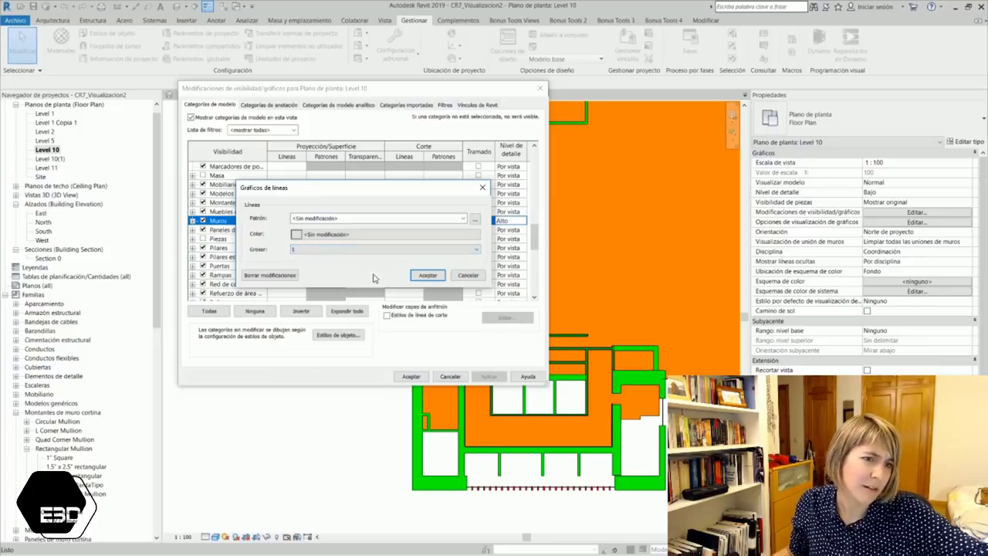
click(417, 276)
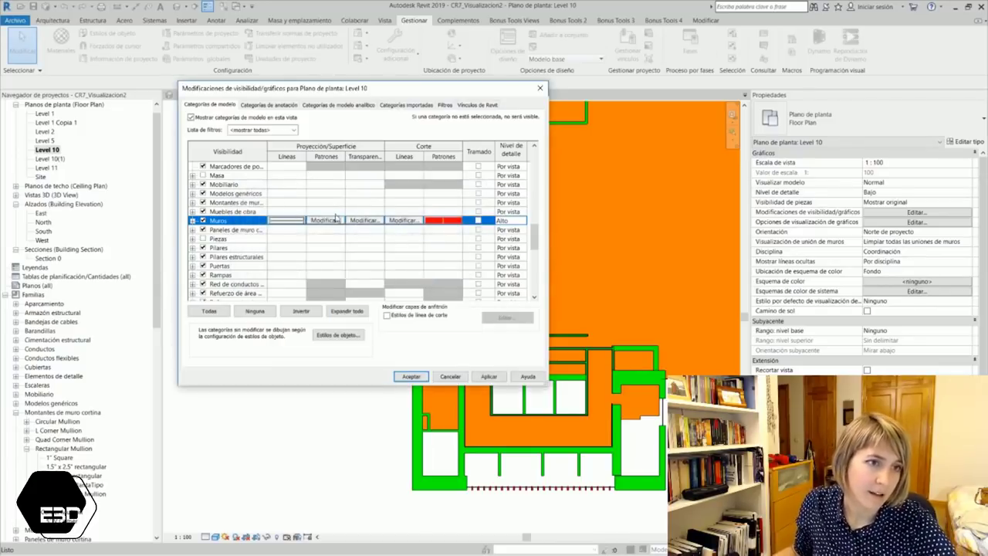
click(404, 221)
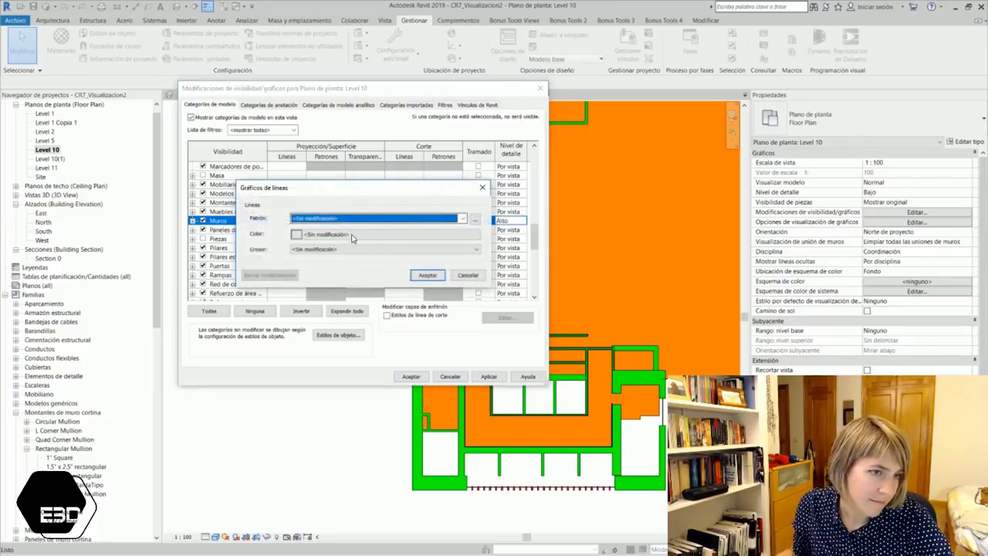
click(355, 248)
click(332, 285)
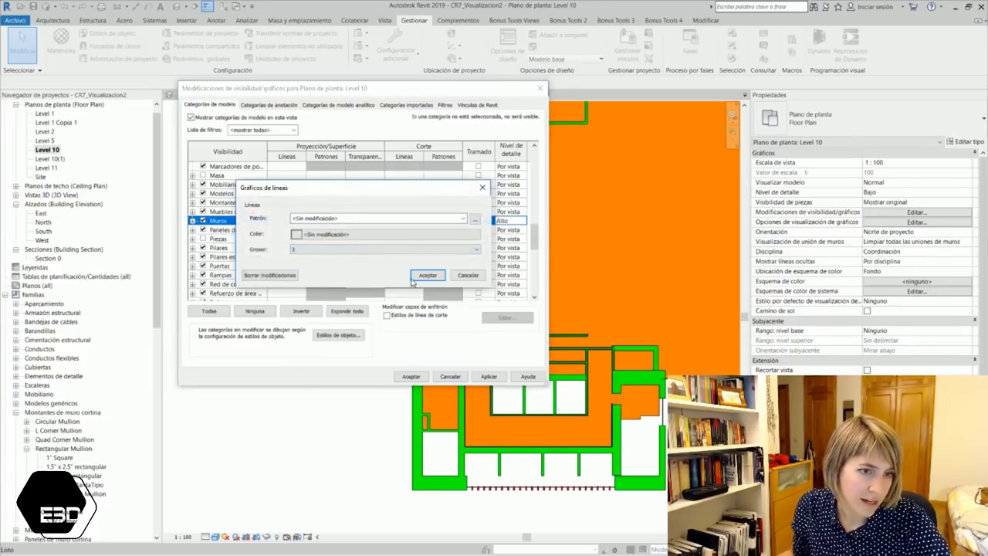
click(423, 276)
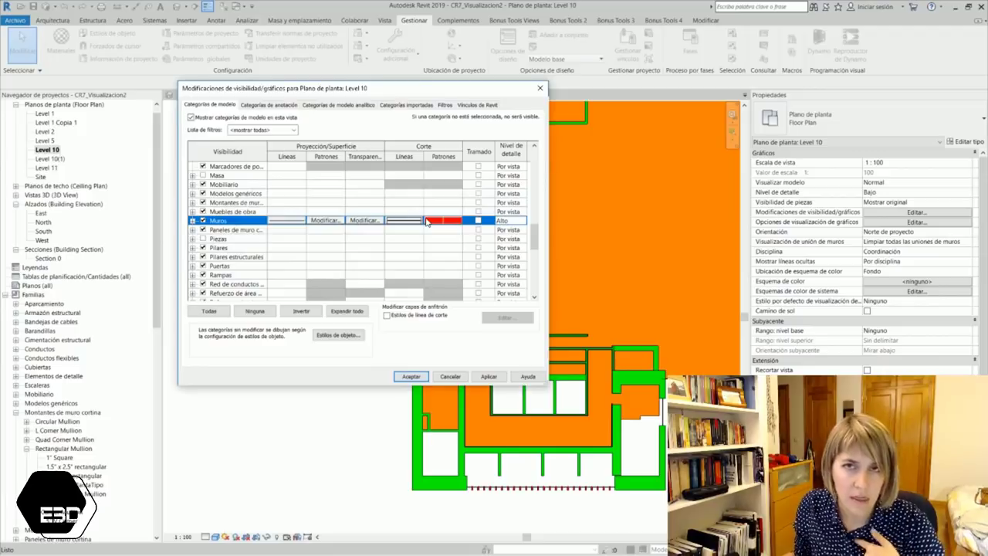
click(411, 377)
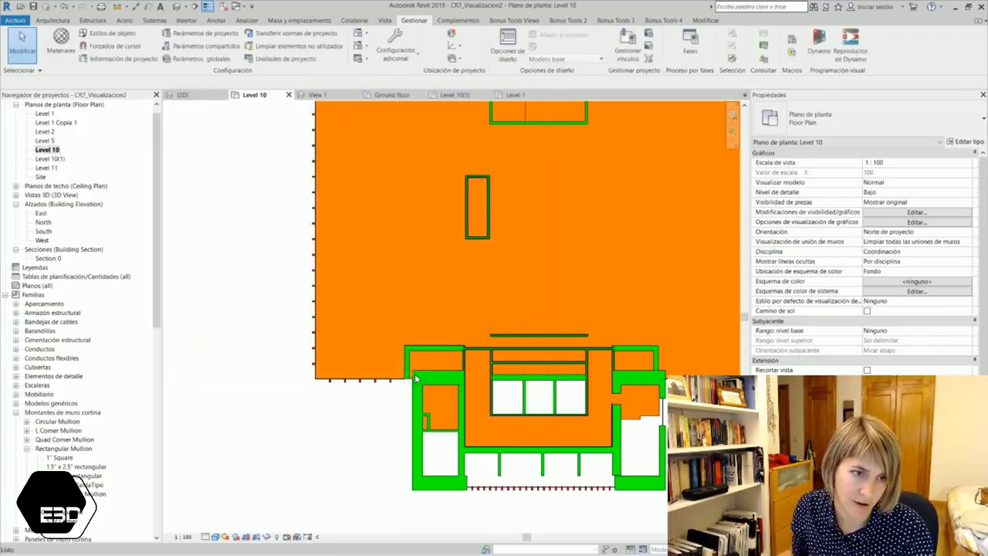
scroll(403, 380, up, 3)
scroll(413, 385, up, 3)
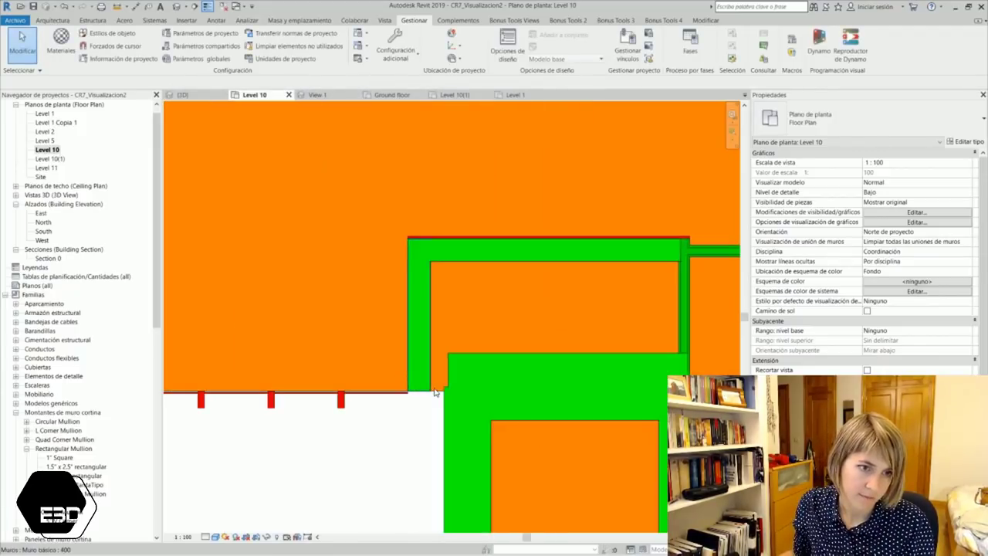
scroll(433, 392, up, 2)
scroll(375, 419, down, 2)
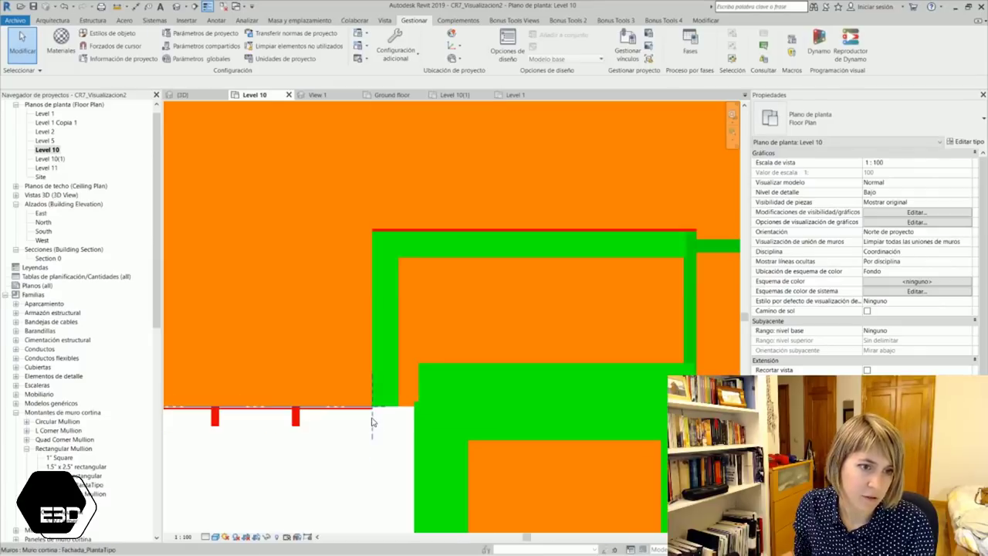
scroll(372, 422, down, 1)
scroll(371, 421, down, 1)
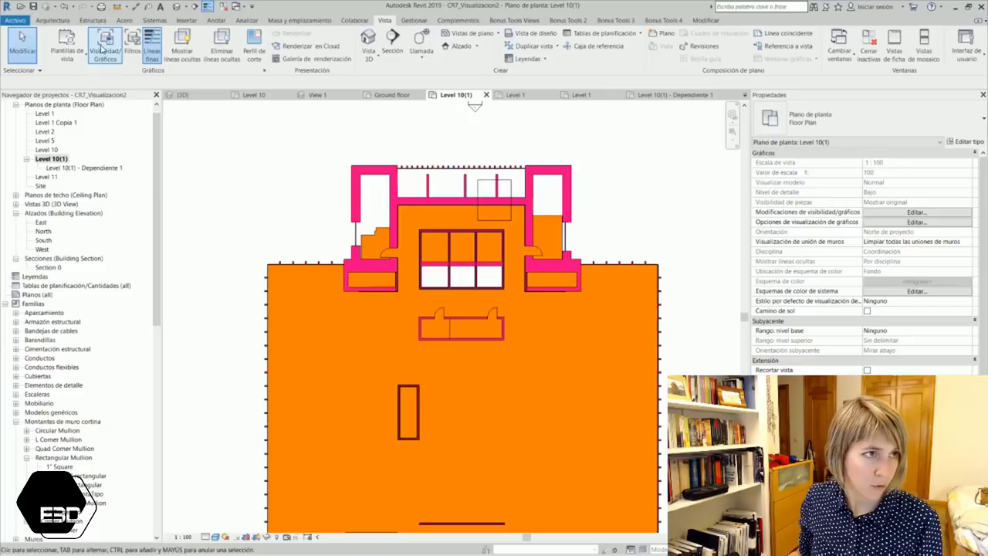
Open the default {3D} view, deselect the linked model, and reframe to show the whole tower.
click(177, 6)
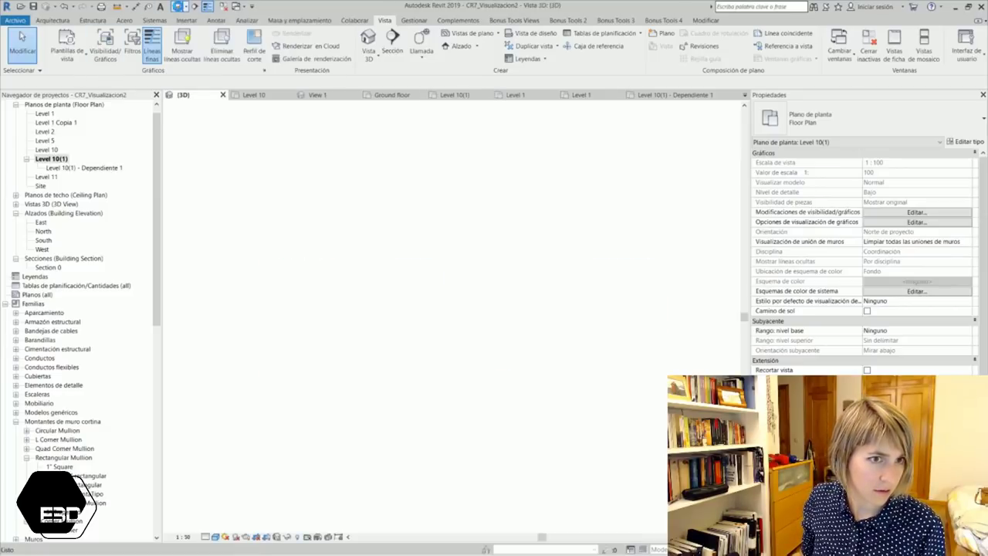
scroll(475, 384, down, 3)
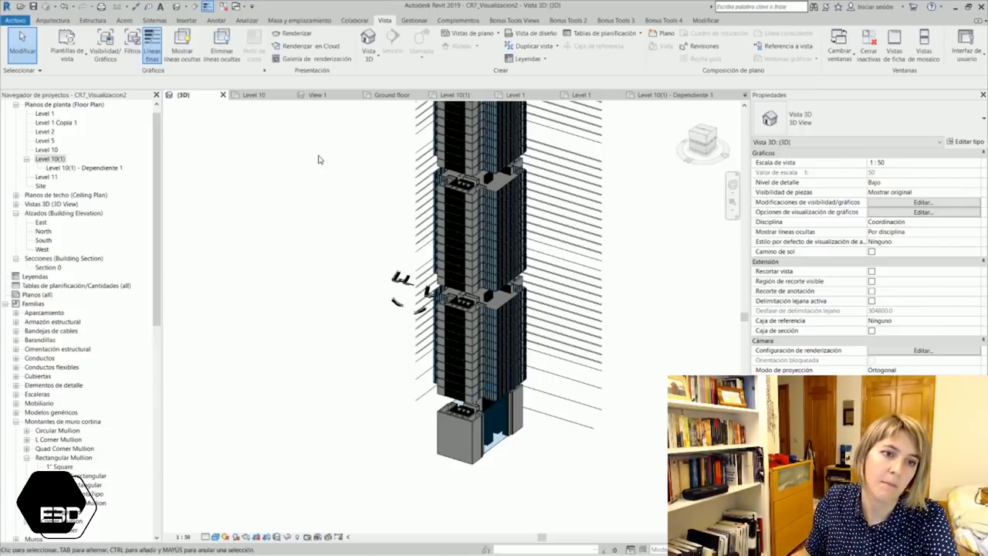
scroll(458, 222, up, 4)
click(458, 222)
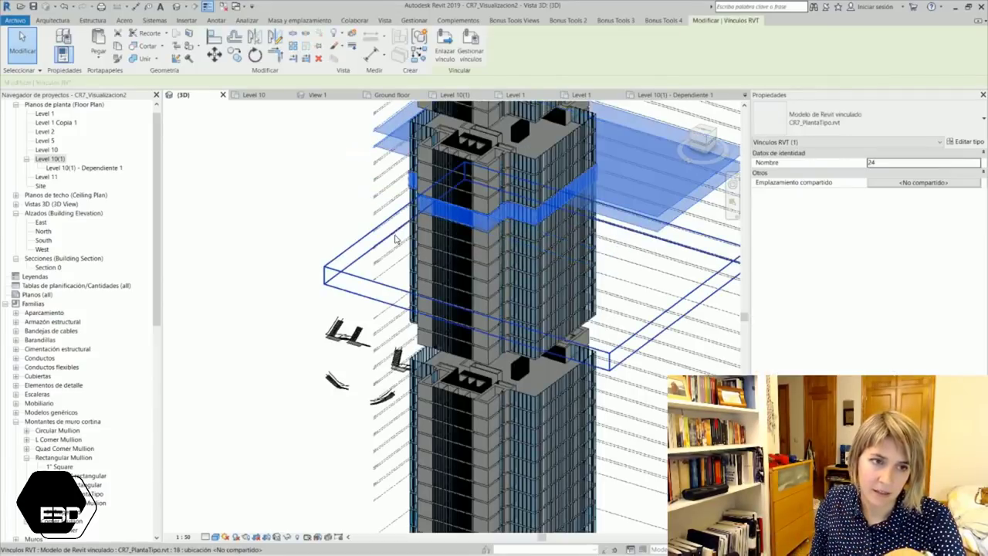
key(Escape)
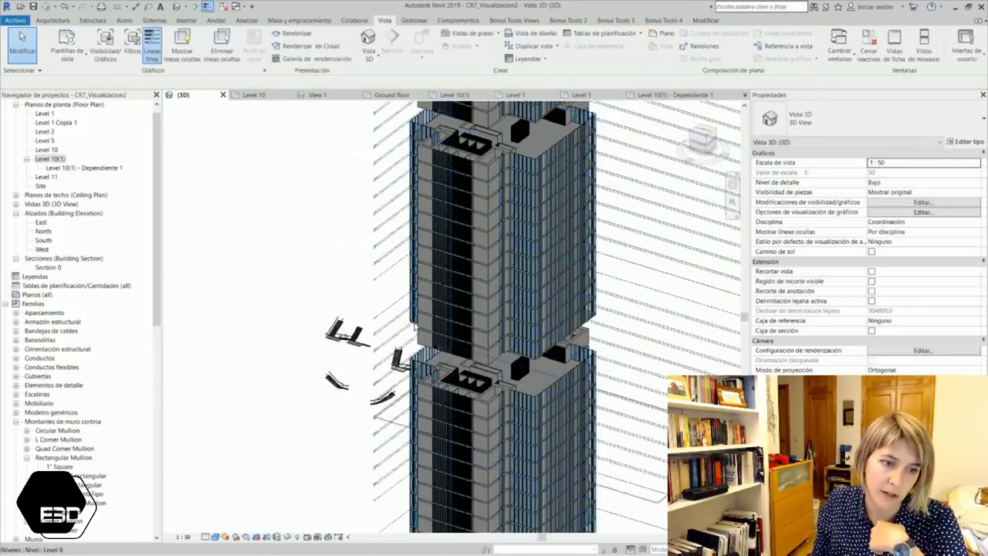
scroll(313, 154, down, 3)
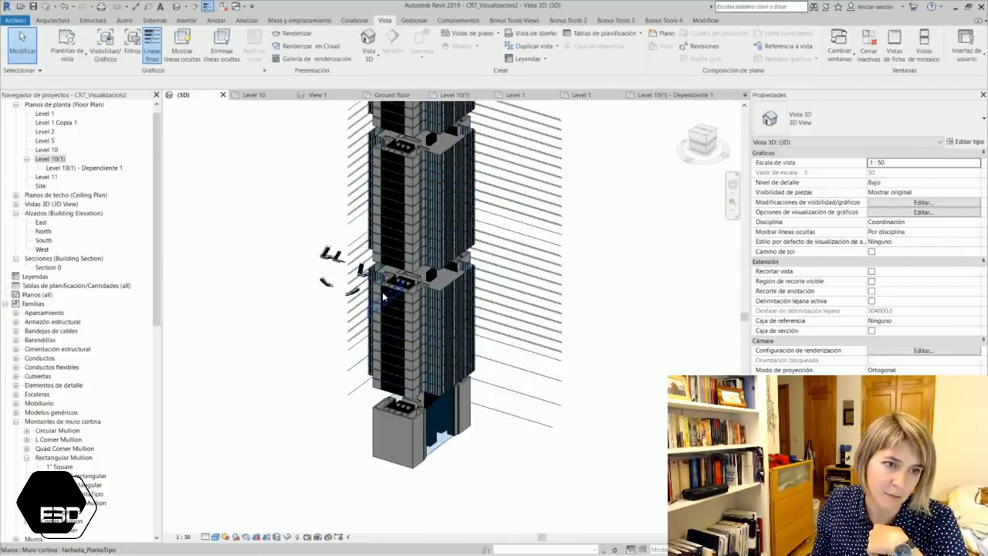
scroll(367, 305, up, 3)
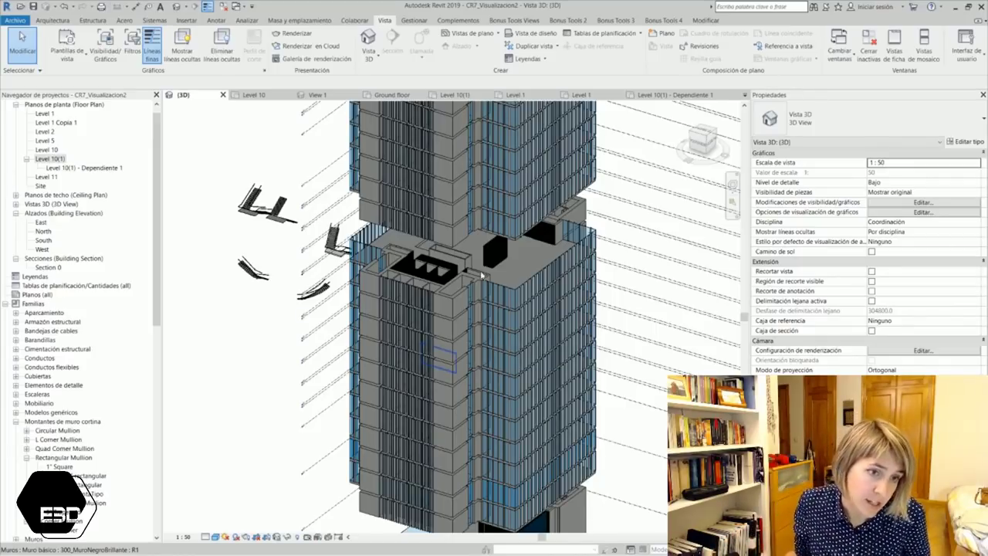
scroll(430, 348, down, 5)
mouse_move(501, 384)
middle_down()
mouse_move(552, 277)
mouse_move(532, 281)
middle_up()
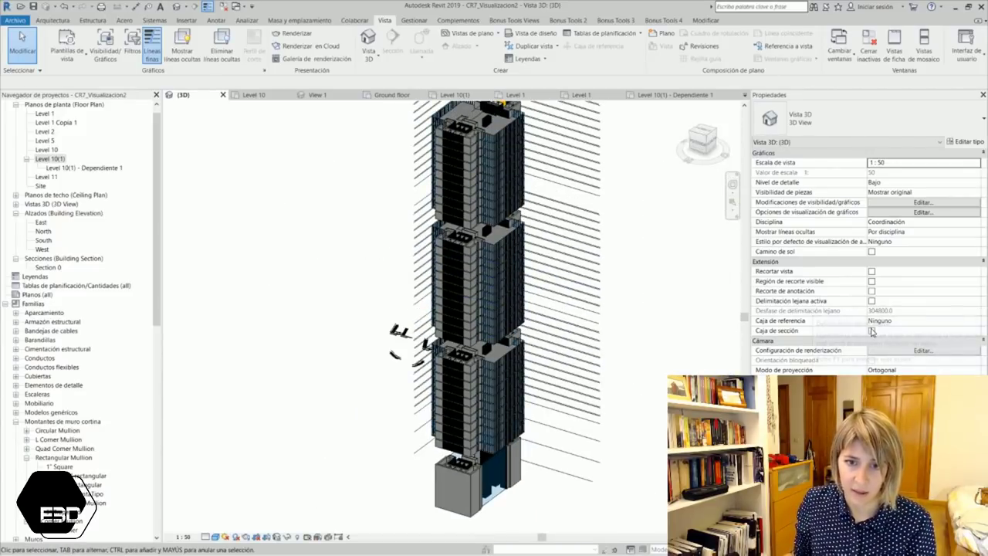
Turn on Caja de sección in Properties and select the section box outline.
click(871, 331)
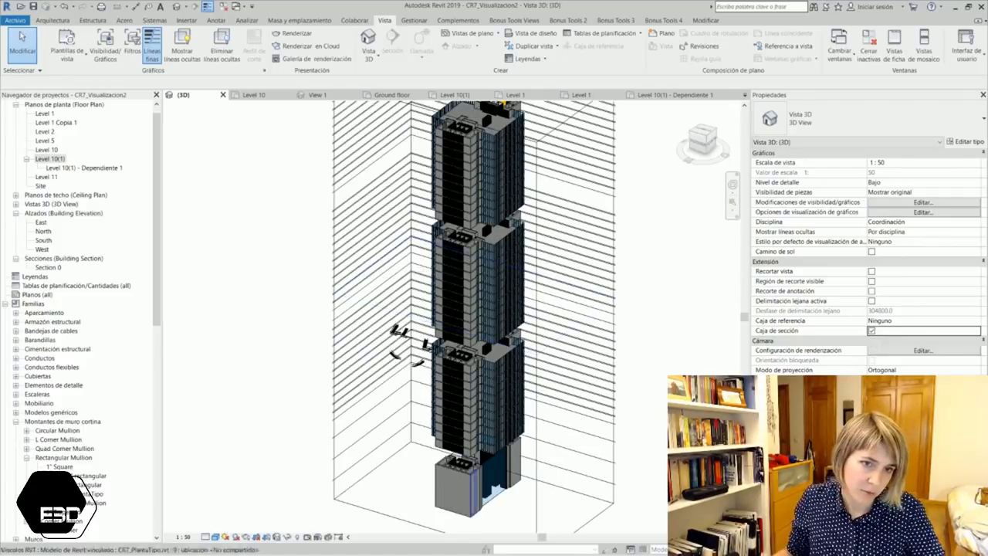
scroll(571, 425, down, 3)
click(547, 480)
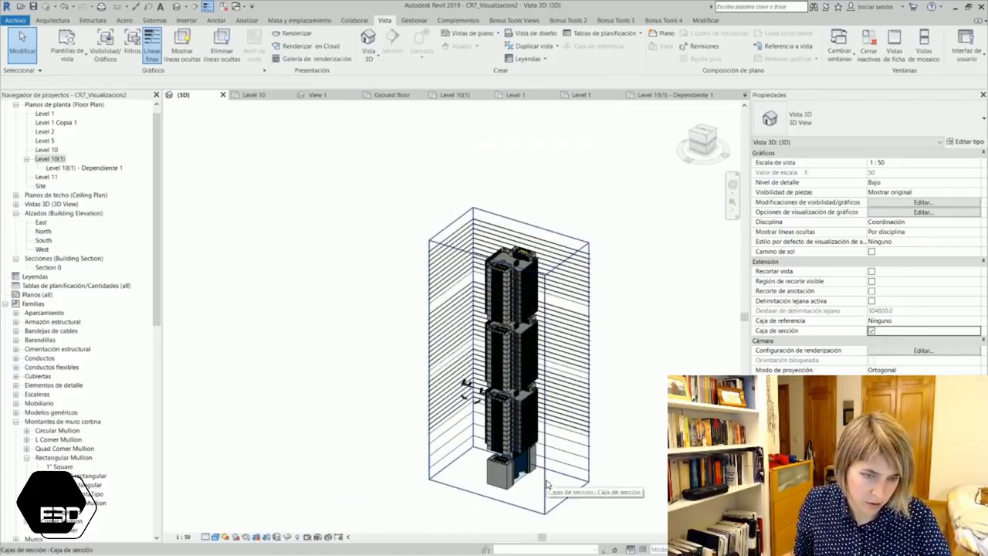
scroll(547, 484, up, 3)
Drag the section box's right face inward and clear the selection.
click(546, 484)
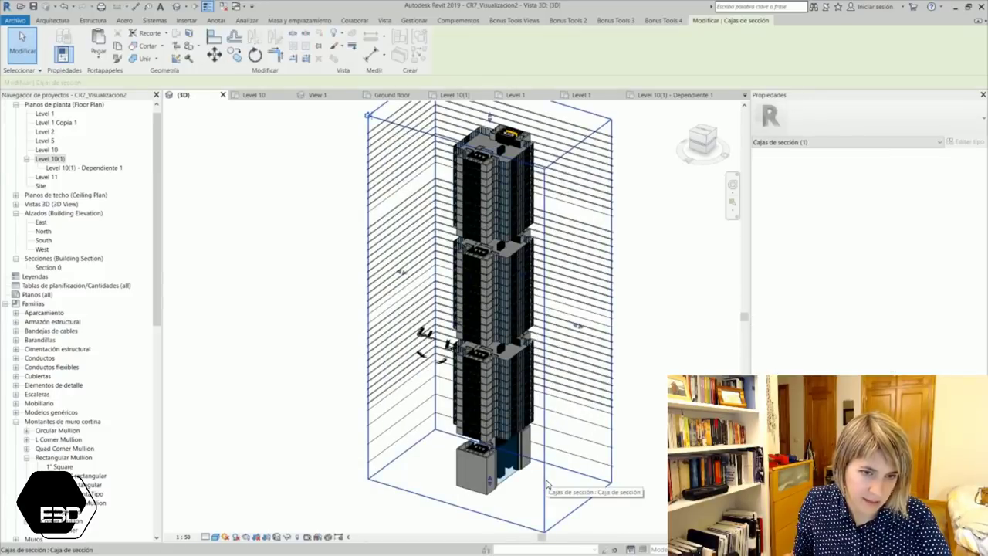
drag(547, 327, 515, 322)
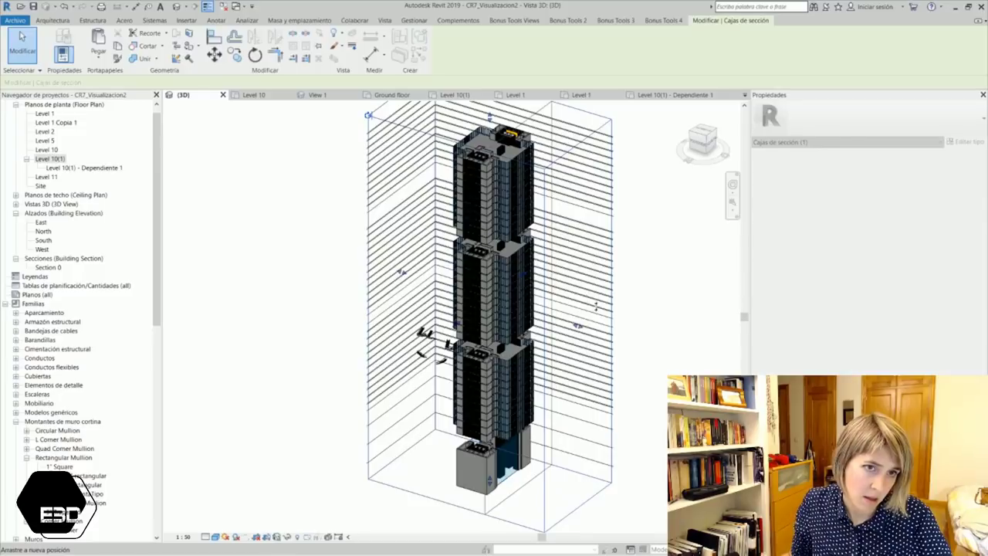
drag(595, 306, 653, 327)
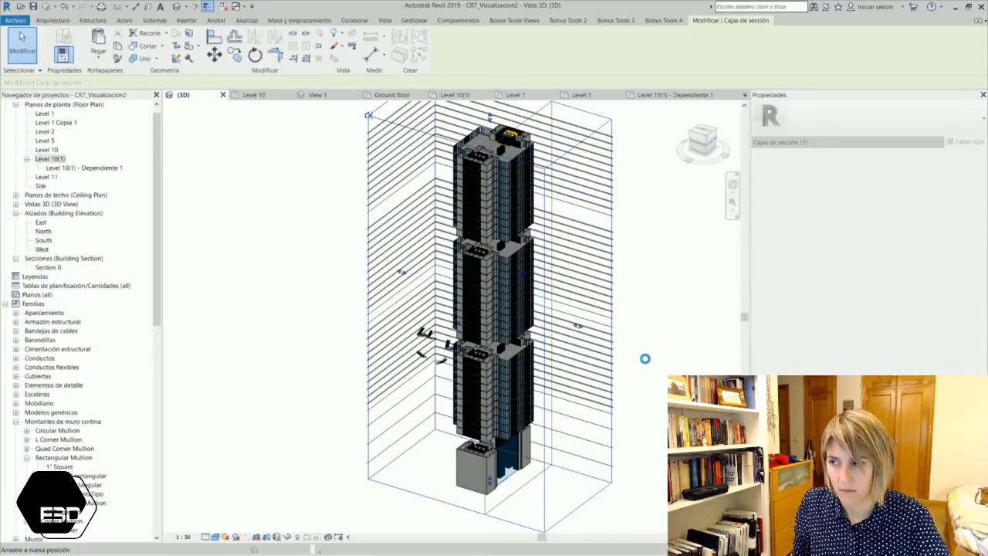
key(Escape)
Orbit and zoom around the tower to inspect the floors inside the section box.
scroll(519, 209, up, 5)
scroll(519, 210, down, 3)
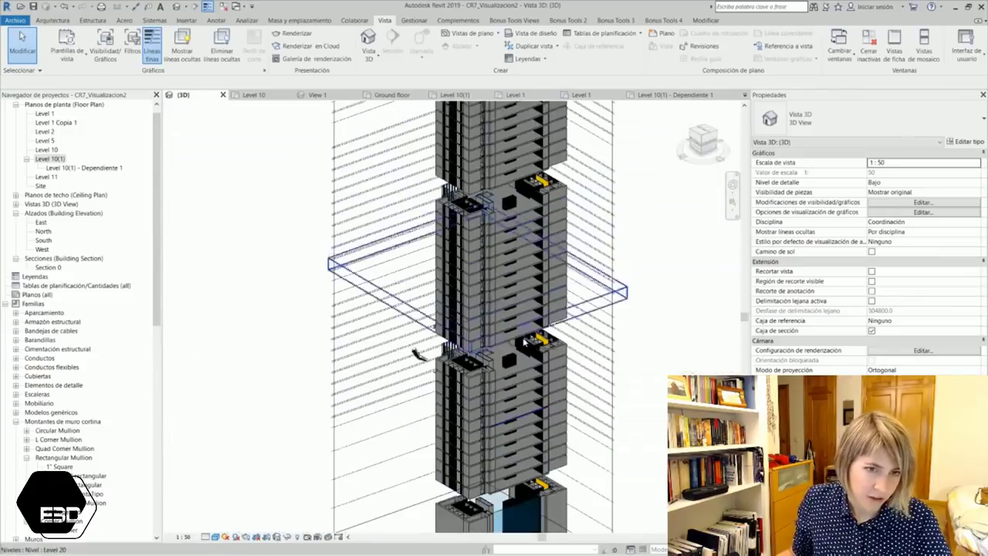
scroll(520, 210, down, 3)
mouse_move(519, 209)
shift+middle_down()
mouse_move(569, 190)
mouse_move(601, 213)
shift+middle_up()
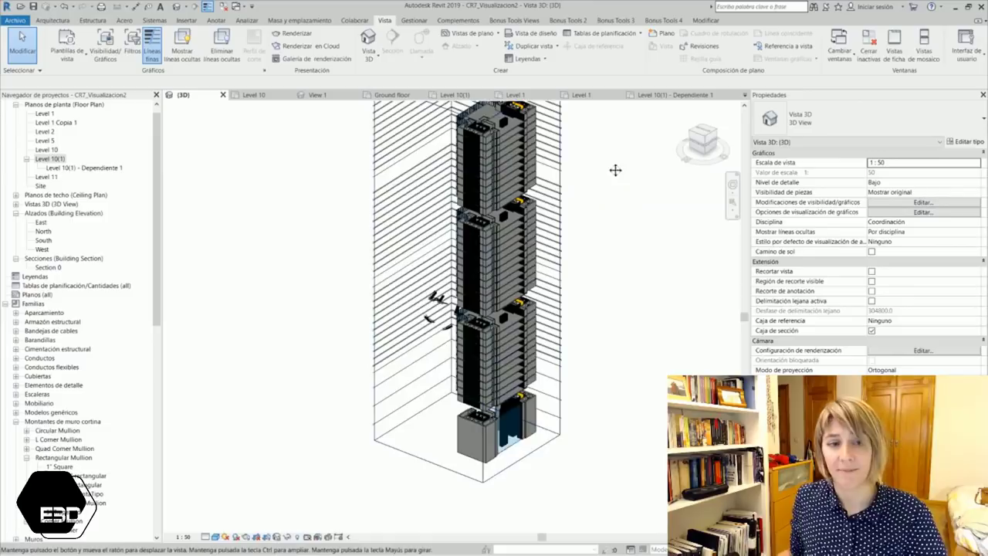
scroll(484, 419, up, 2)
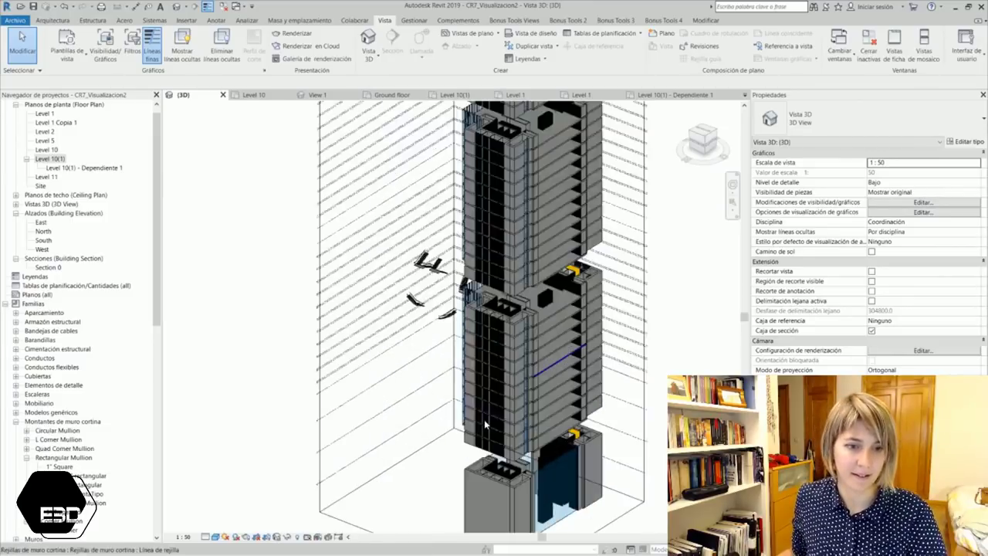
scroll(484, 419, up, 4)
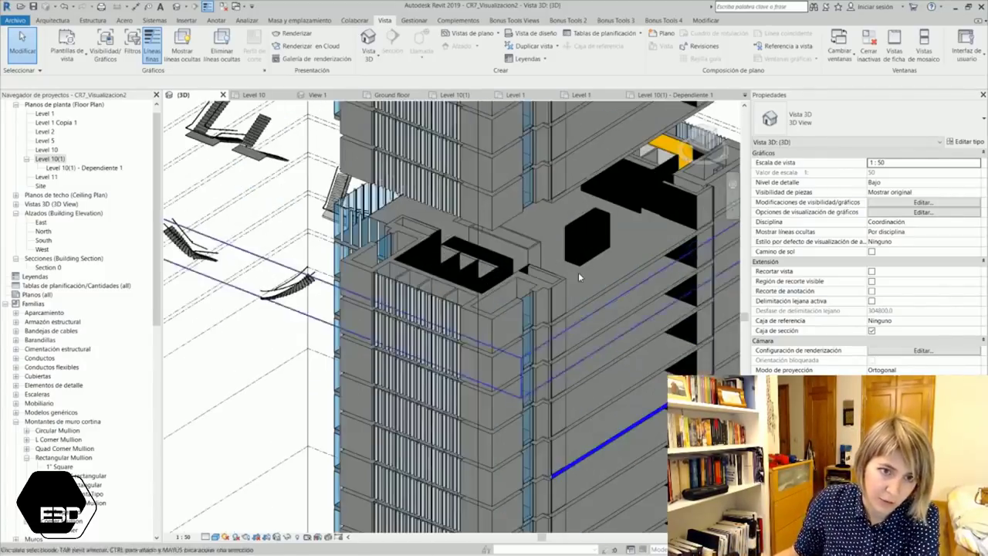
shift+middle_drag(566, 233, 482, 390)
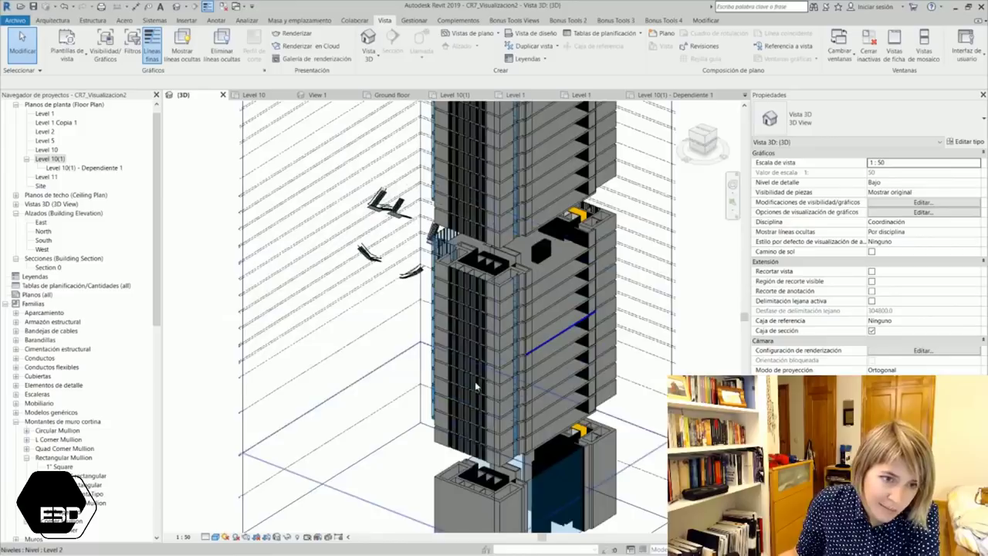
scroll(307, 366, down, 3)
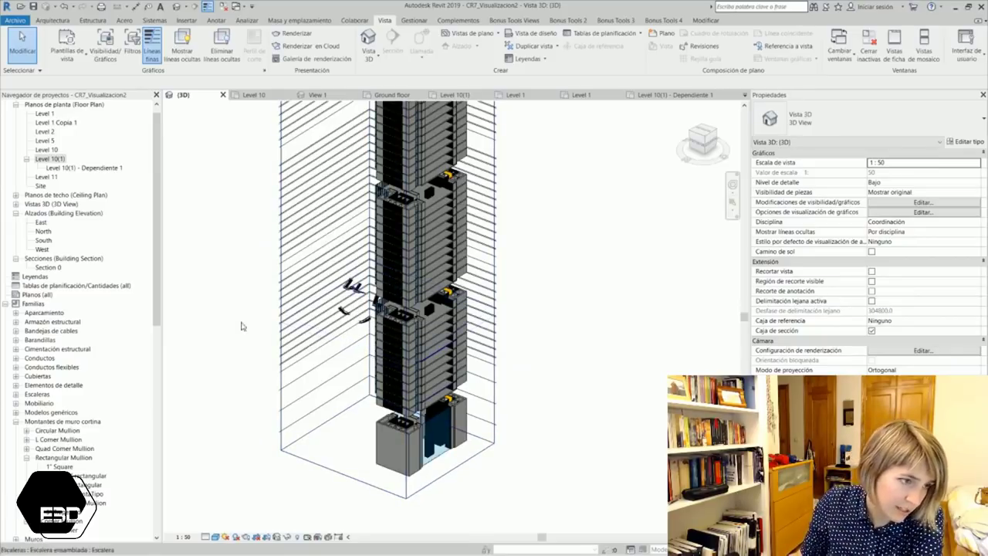
click(413, 227)
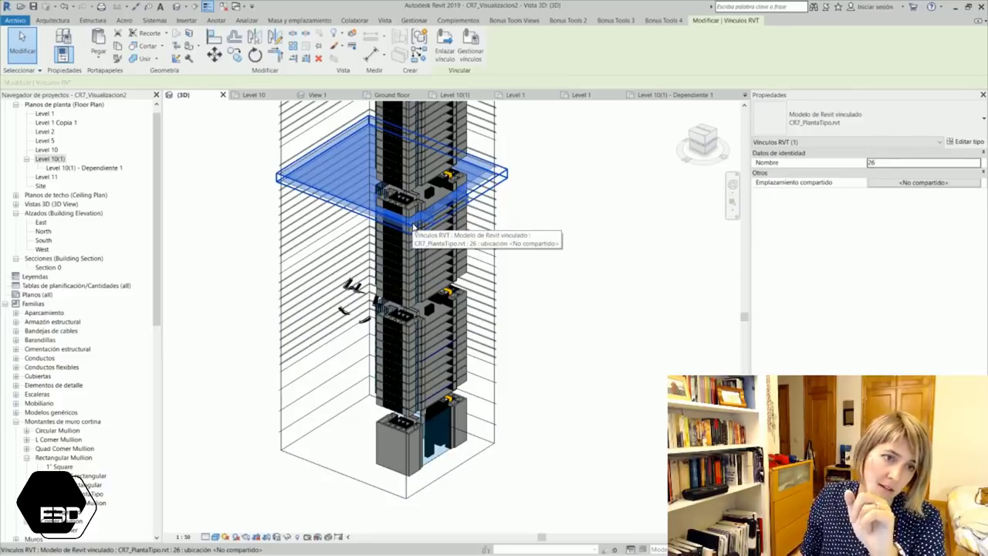
right_click(413, 223)
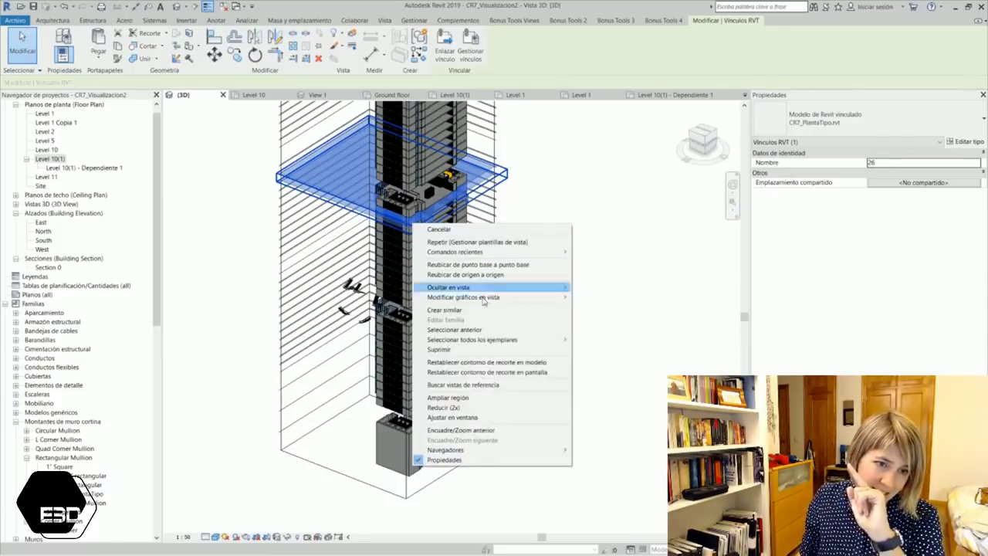
mouse_move(472, 339)
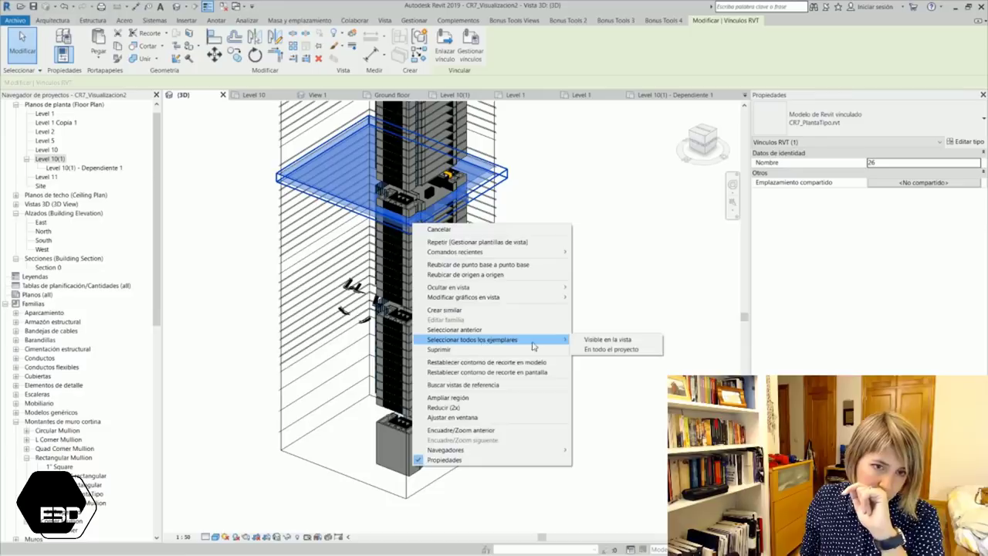
click(598, 341)
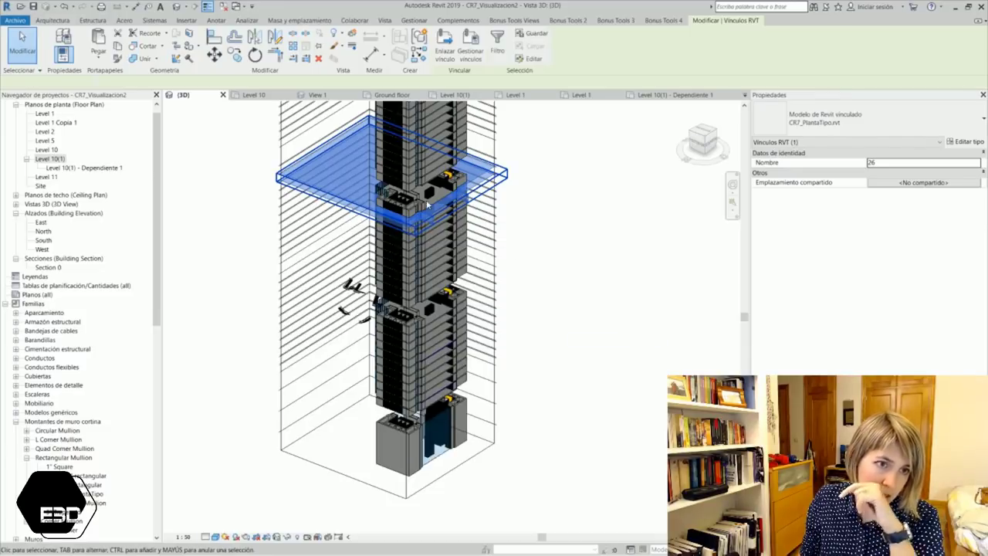
shift+middle_drag(568, 403, 561, 474)
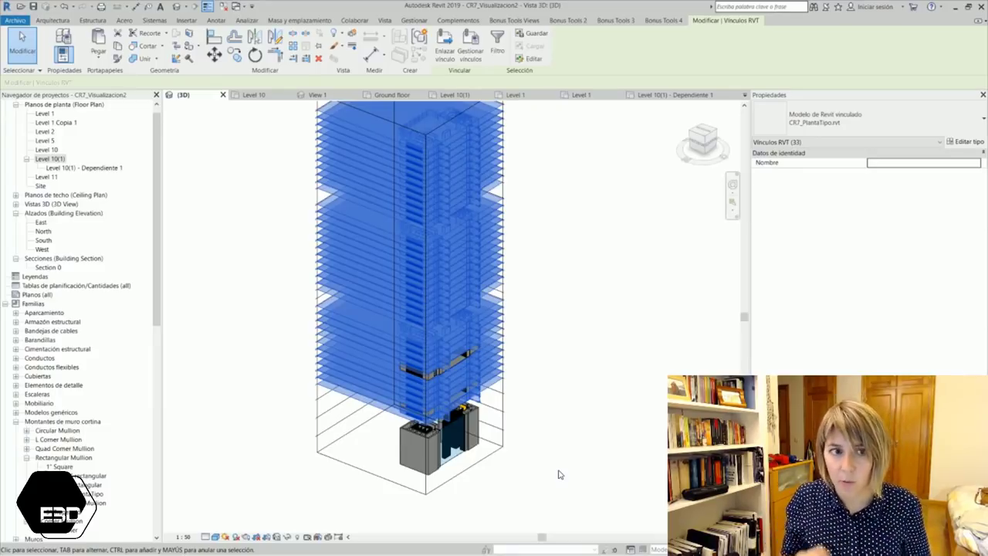
click(568, 454)
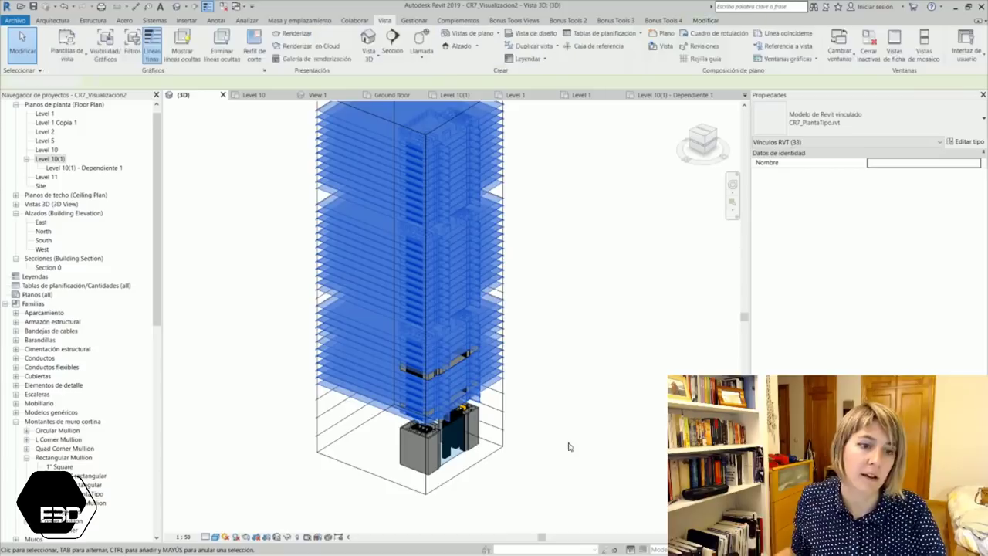
scroll(392, 376, up, 3)
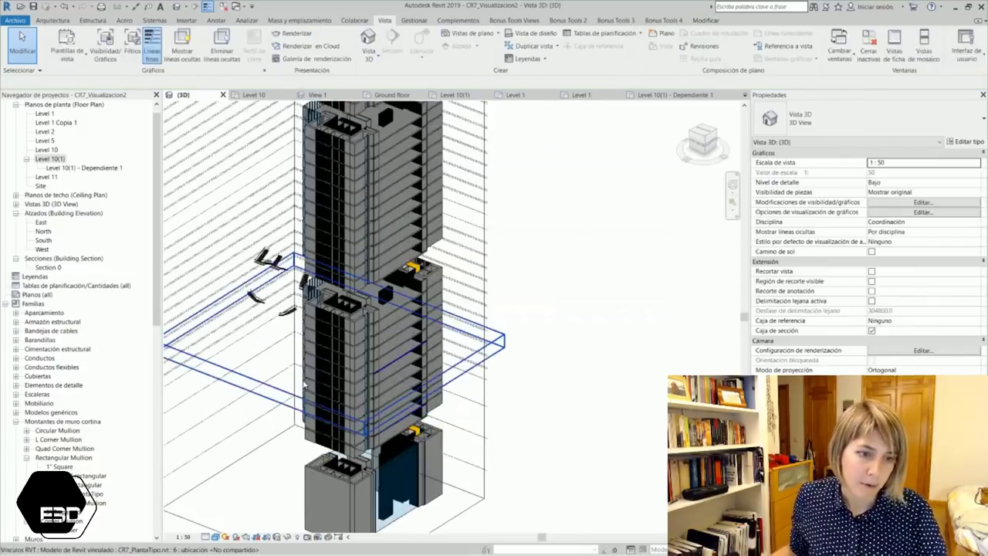
scroll(392, 377, up, 2)
Override the 3D view's Muros cut pattern to solid fill via Visibility/Graphics.
key(v)
key(g)
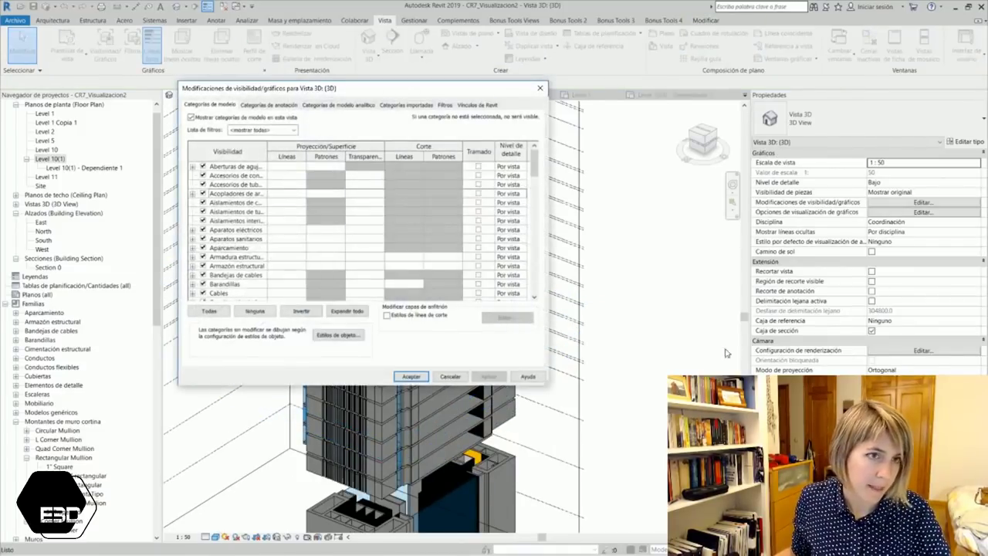
scroll(253, 202, down, 3)
scroll(254, 207, down, 3)
scroll(255, 212, down, 3)
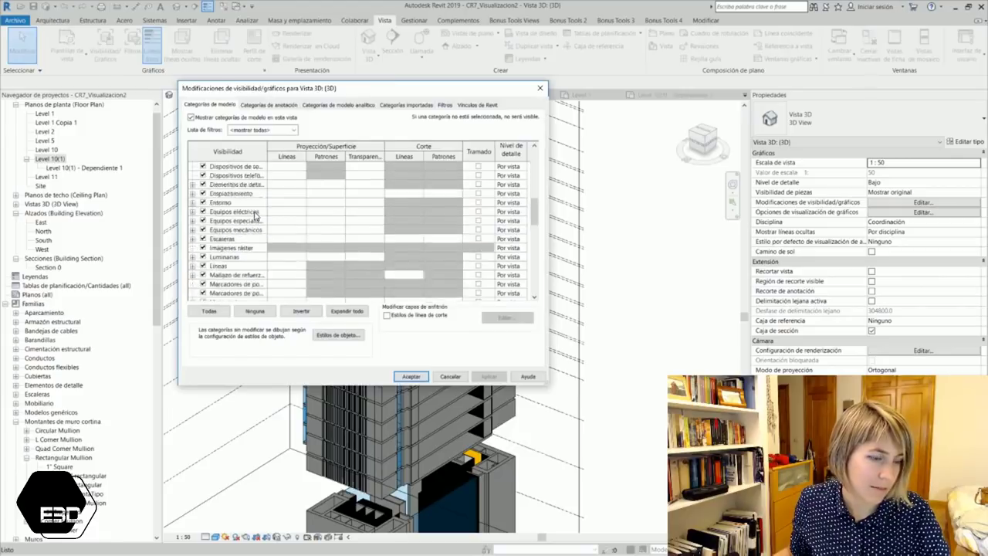
scroll(256, 217, down, 3)
click(419, 267)
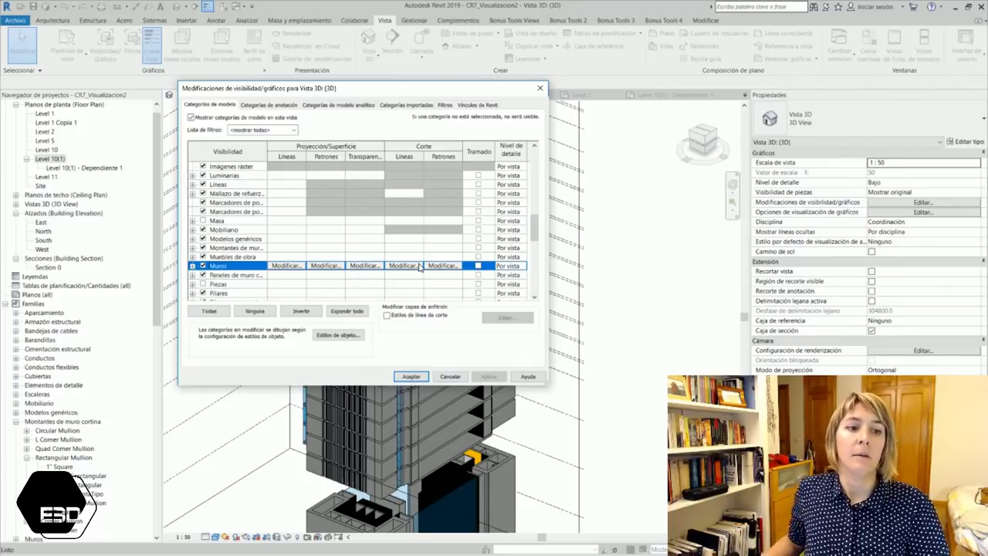
click(442, 266)
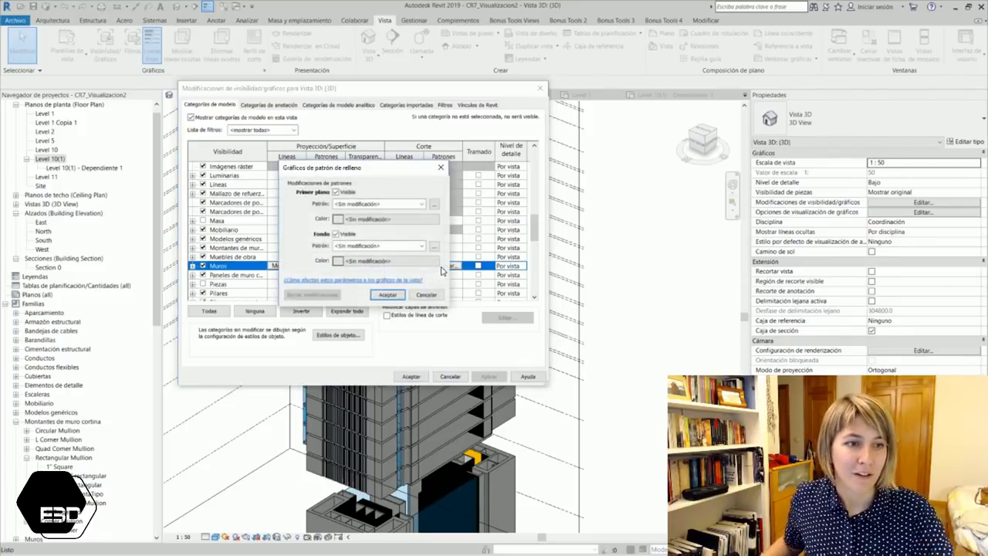
click(379, 204)
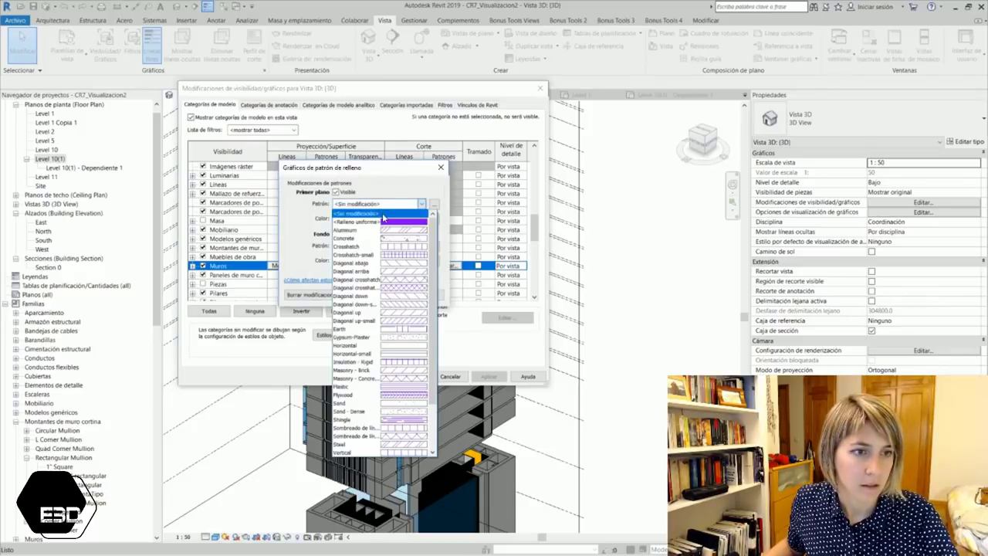
click(370, 213)
click(386, 295)
click(411, 375)
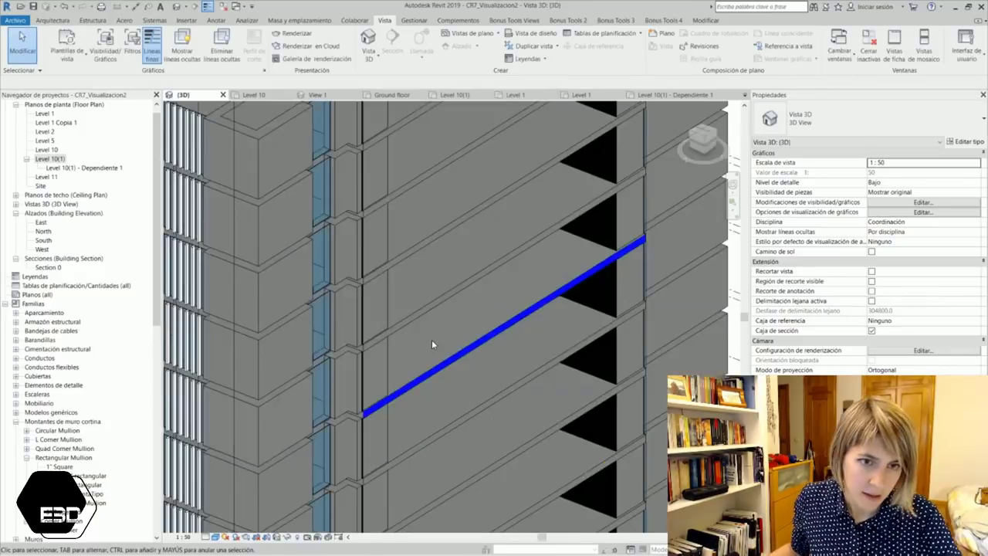
Zoom out until the whole tower and its section box are in view.
scroll(576, 231, up, 2)
scroll(576, 232, up, 3)
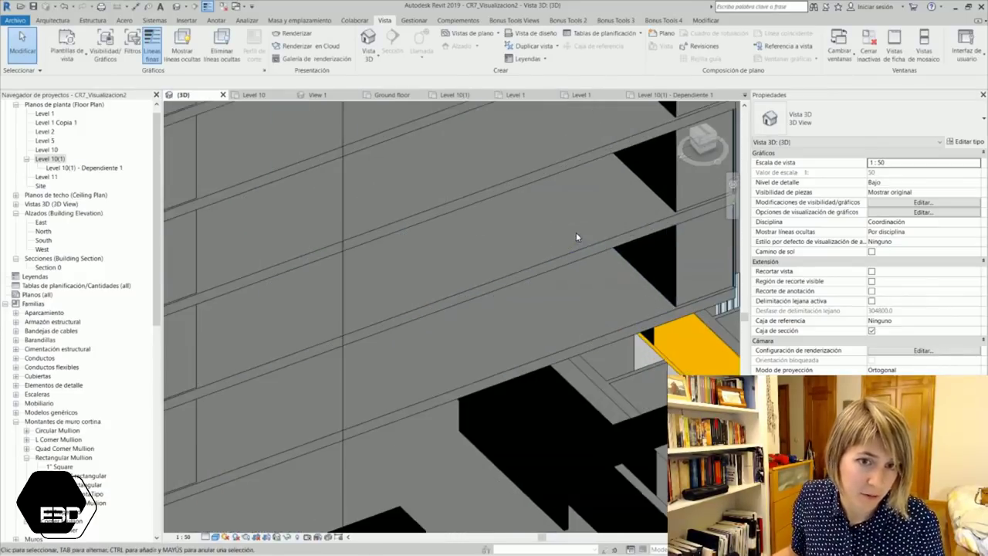
scroll(491, 260, down, 3)
scroll(491, 260, down, 3)
scroll(491, 260, down, 2)
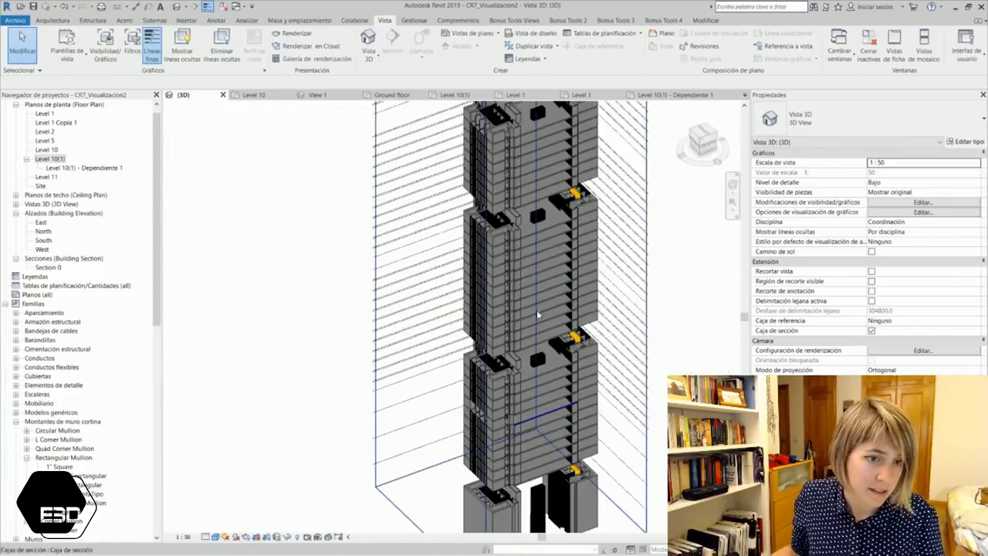
scroll(536, 309, down, 2)
Select the section box, zoom in close on the tower's floors, and start the VG shortcut.
click(572, 234)
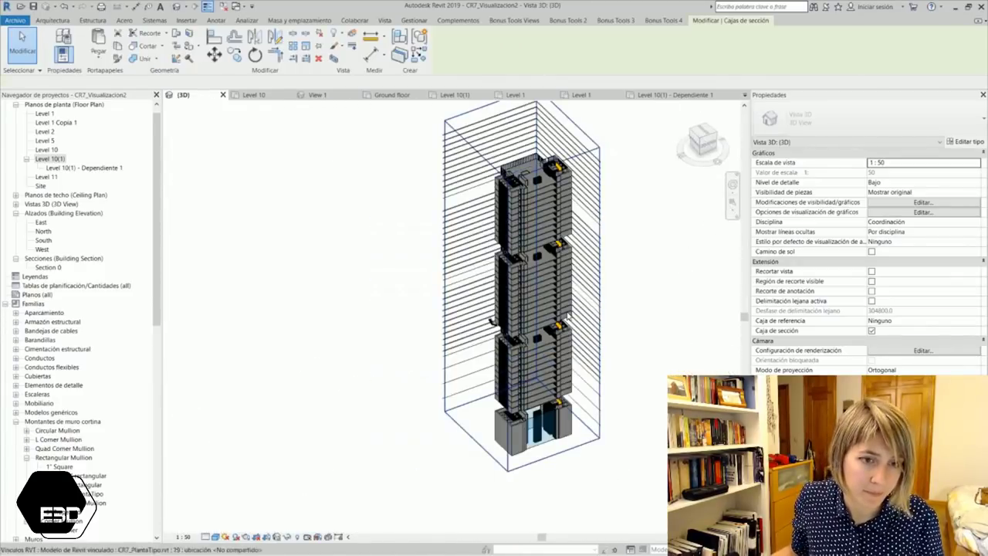
scroll(550, 318, up, 2)
scroll(550, 318, up, 1)
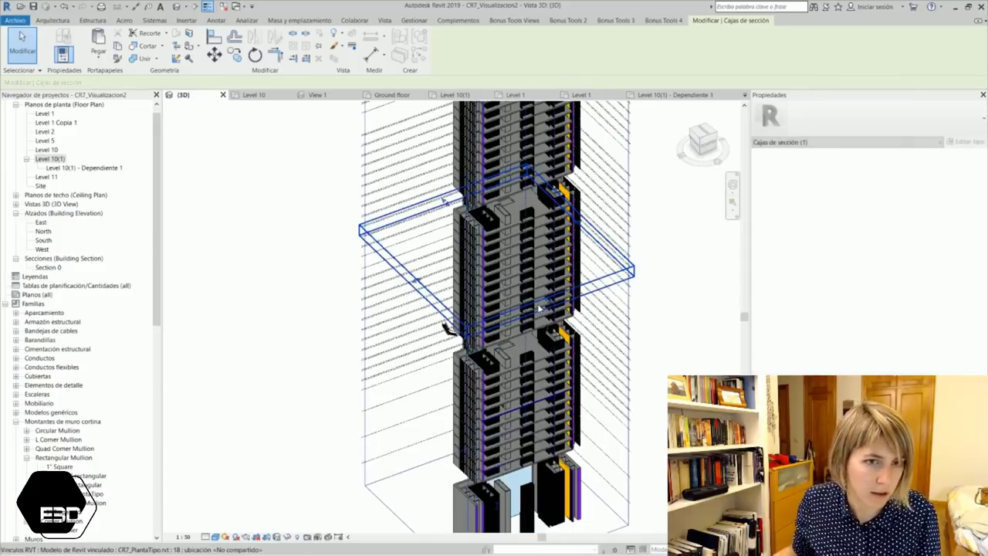
scroll(575, 318, up, 3)
scroll(567, 315, up, 2)
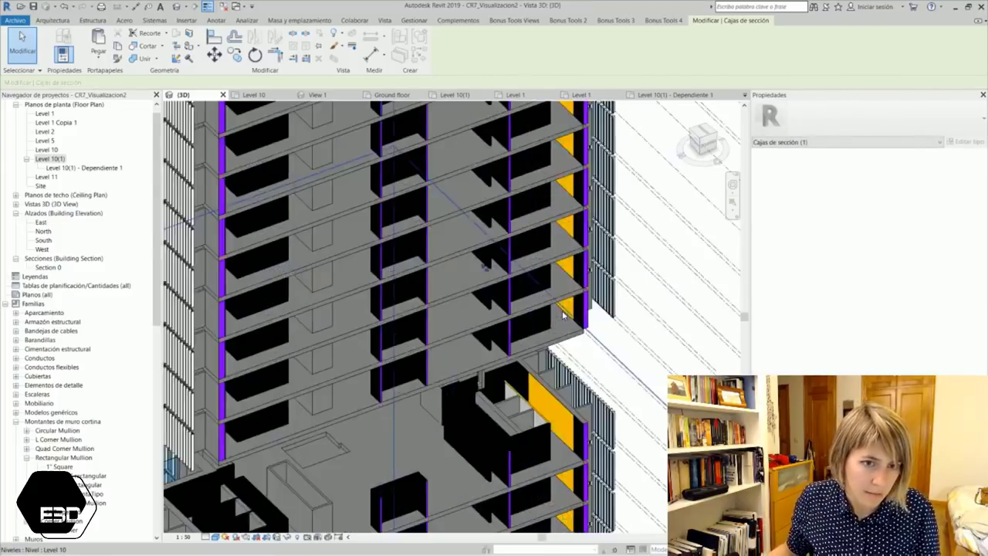
scroll(564, 312, up, 2)
scroll(560, 311, up, 2)
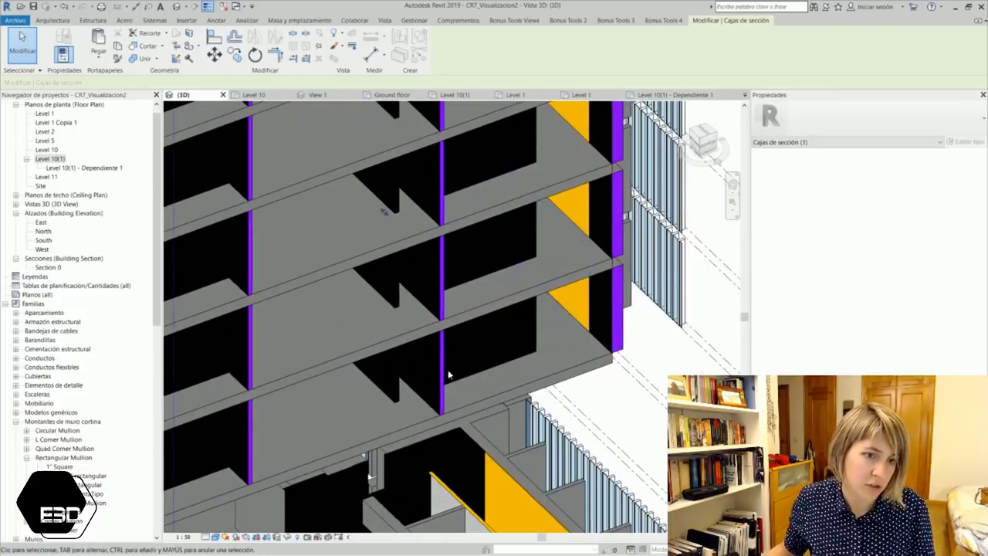
key(v)
key(v)
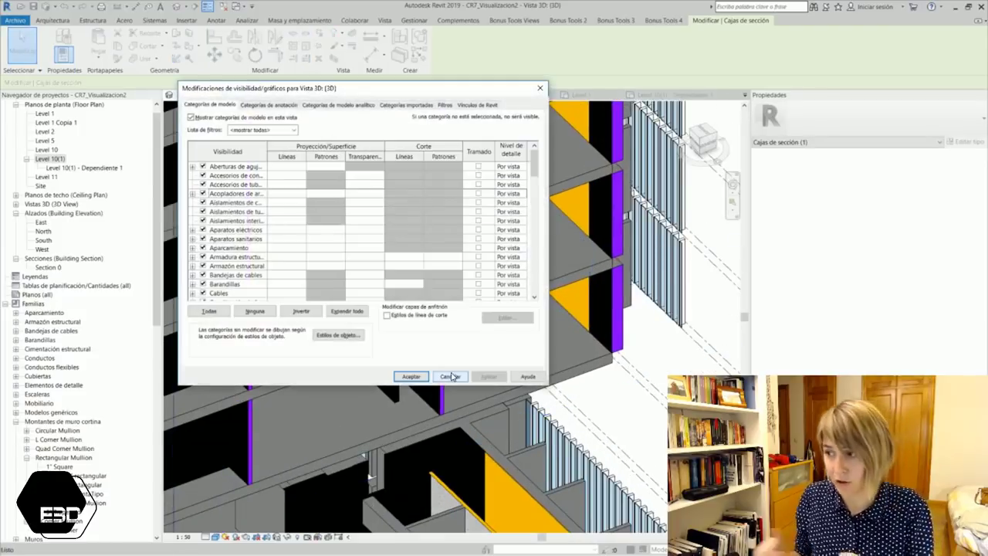
Set both foreground and background of the Suelos floors' cut pattern to Relleno sólido.
scroll(305, 219, down, 4)
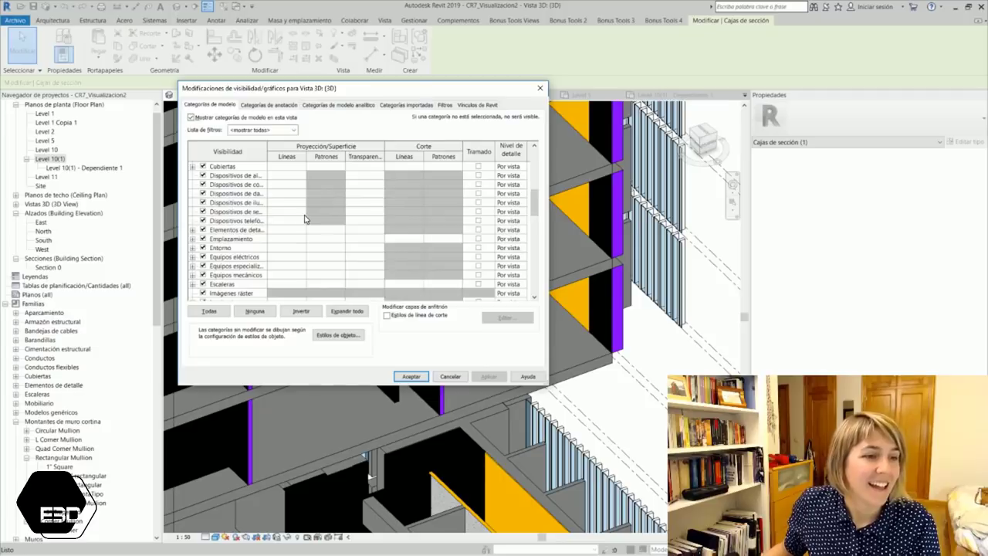
scroll(305, 219, down, 4)
scroll(305, 219, down, 4)
scroll(305, 219, down, 4)
scroll(303, 219, down, 4)
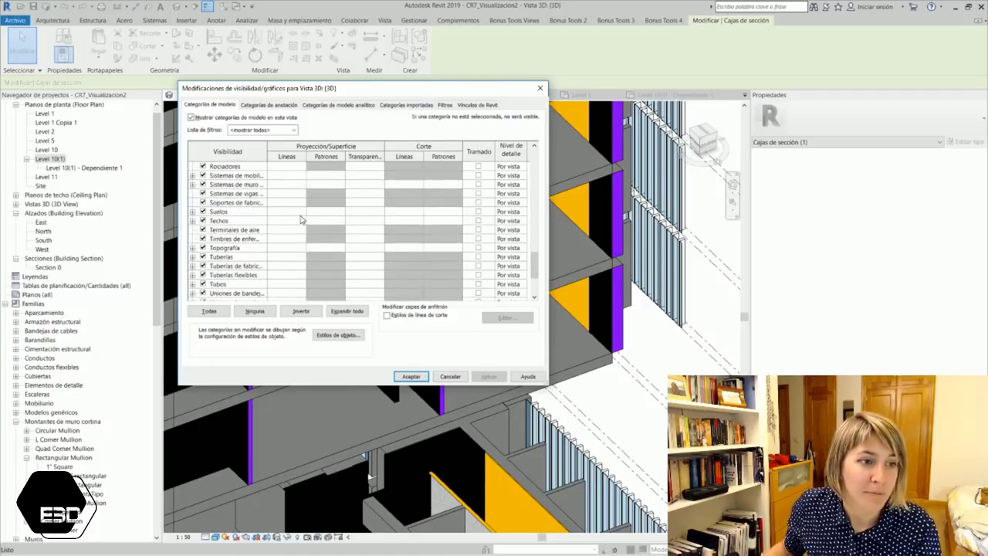
click(282, 213)
click(451, 212)
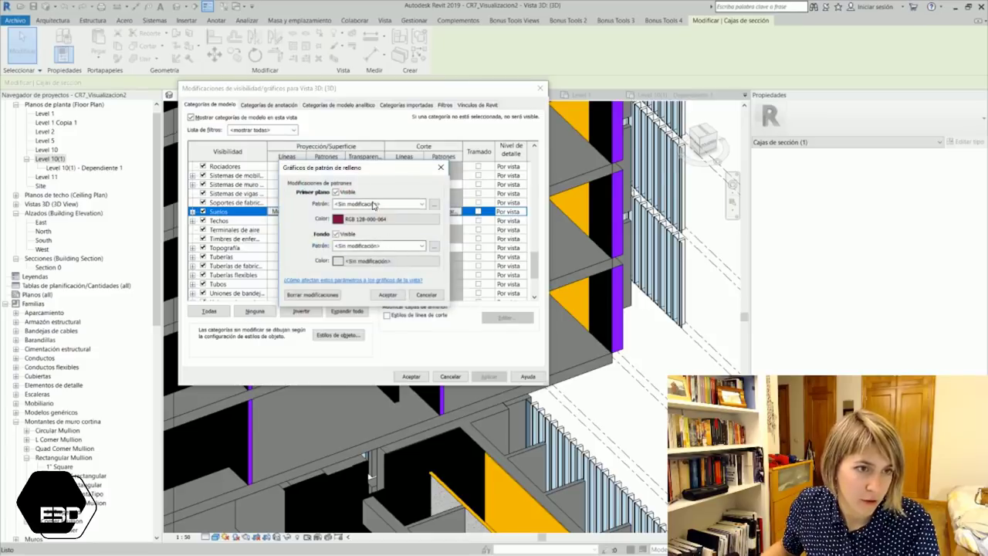
click(378, 203)
click(380, 223)
click(390, 245)
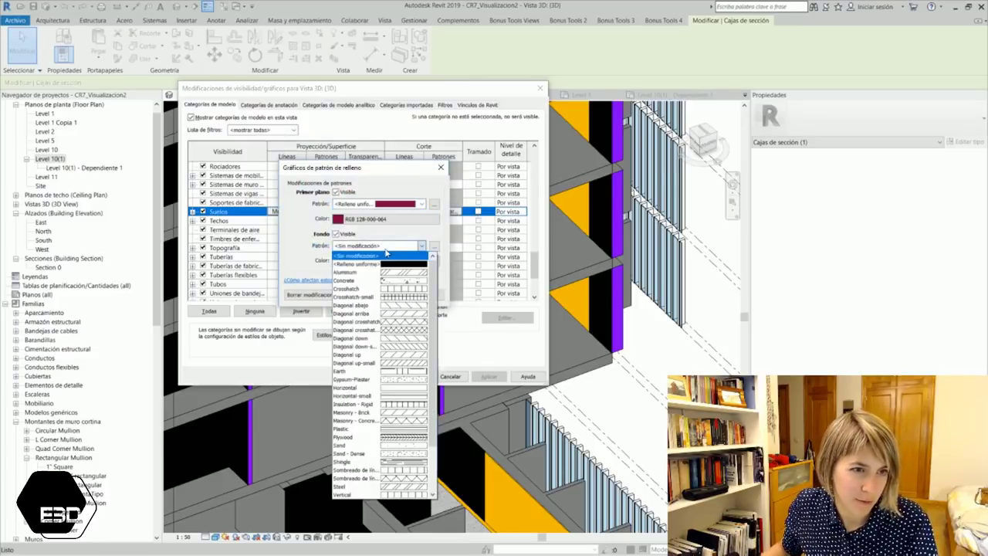
click(404, 264)
Colour the floors' cut pattern maroon (RGB 128-0-64) and apply the override.
click(392, 263)
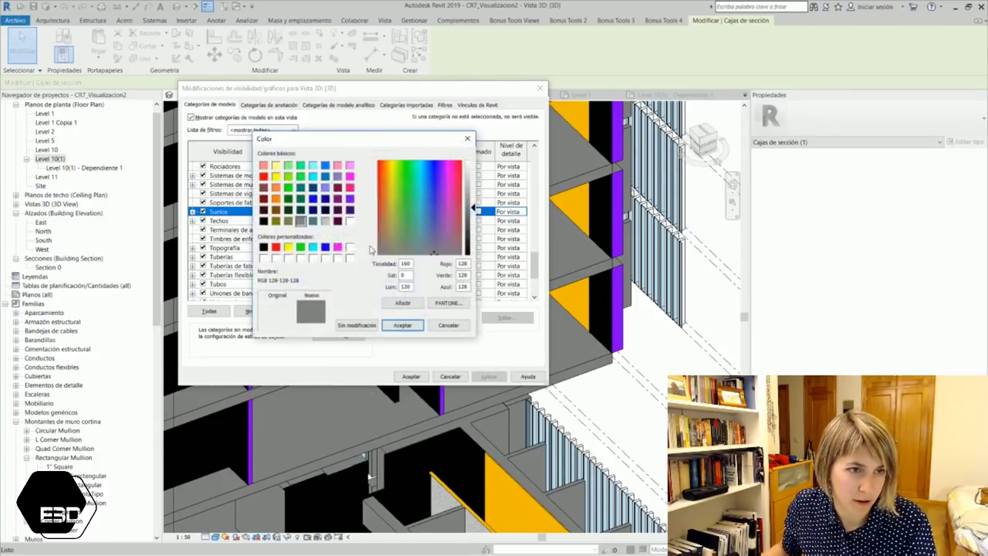
click(337, 187)
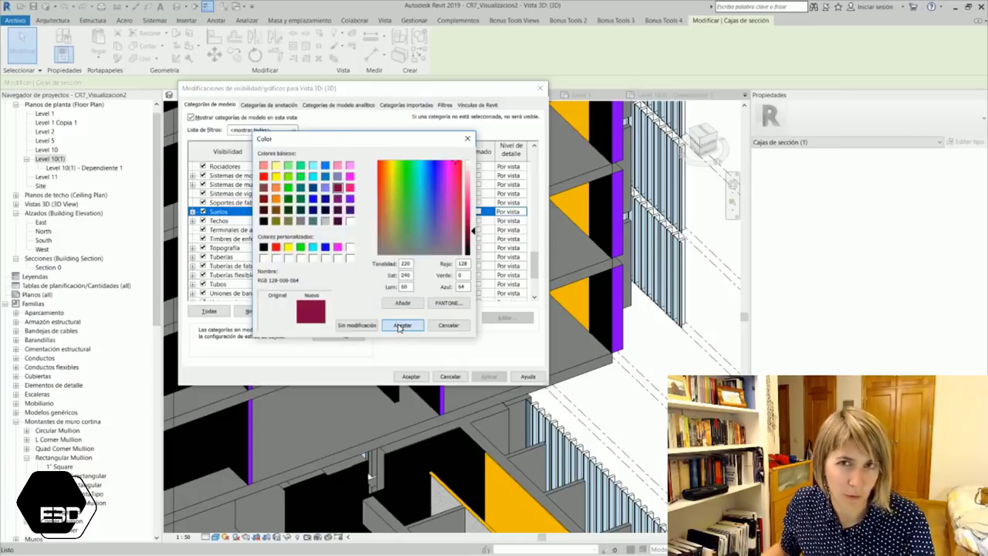
click(399, 327)
click(389, 295)
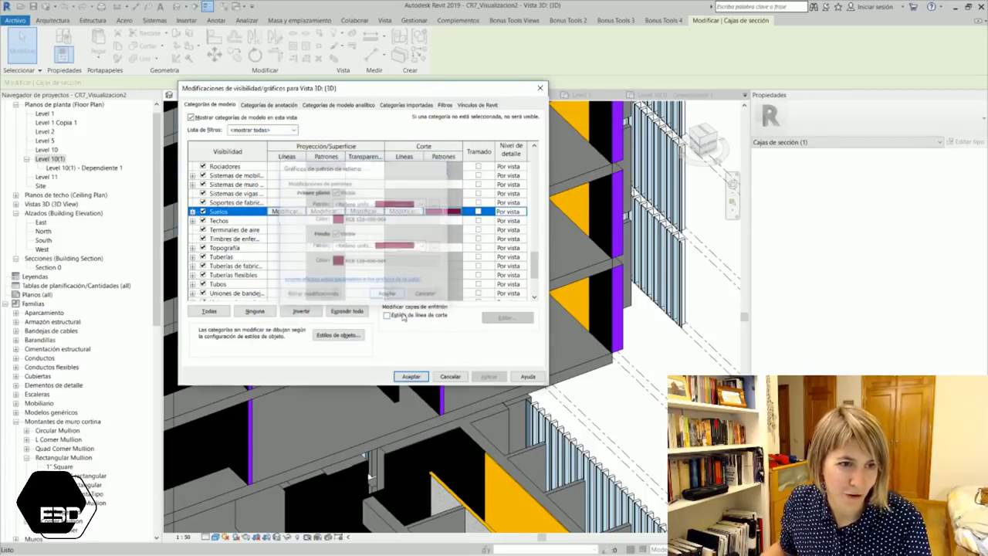
click(410, 376)
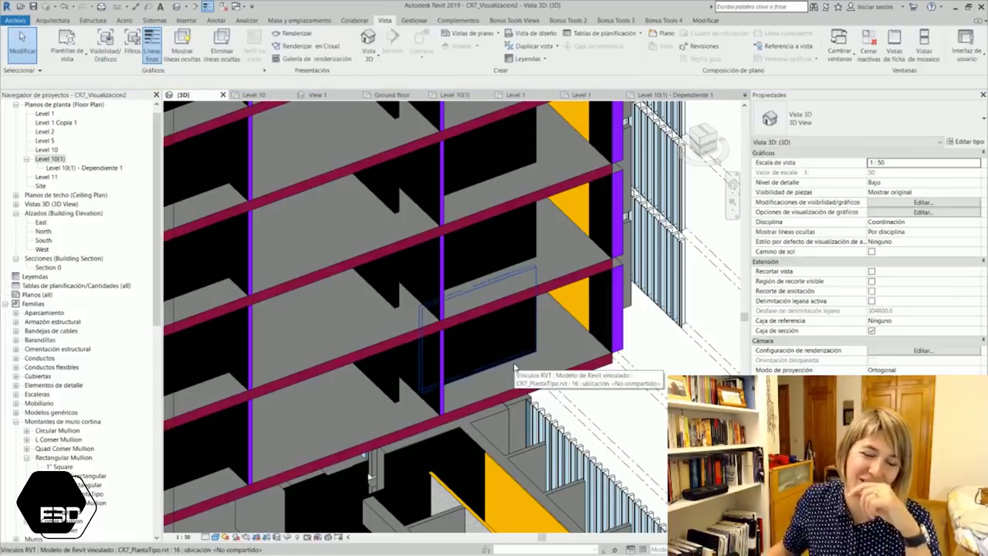
scroll(515, 369, down, 10)
shift+middle_drag(543, 268, 527, 291)
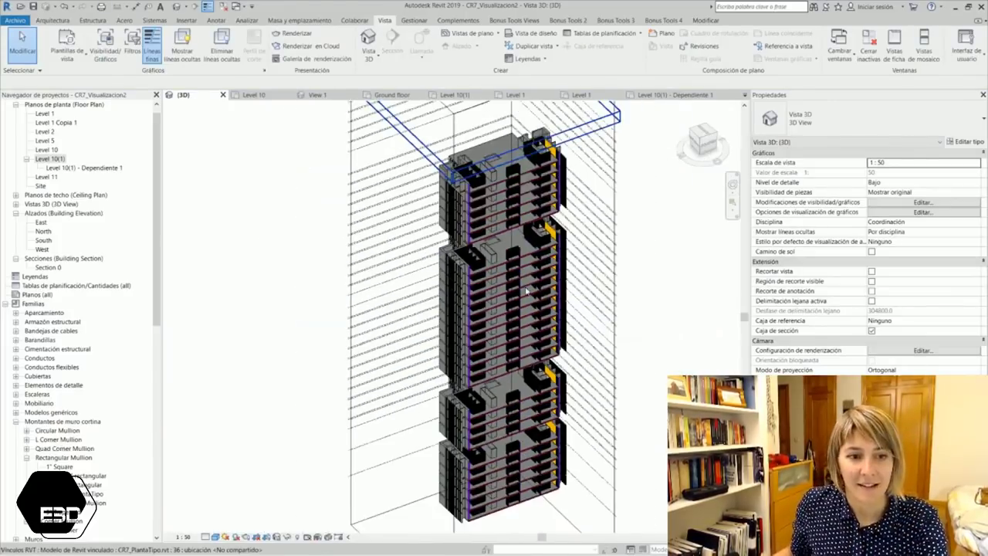
scroll(535, 447, up, 2)
scroll(538, 451, up, 2)
scroll(538, 450, up, 2)
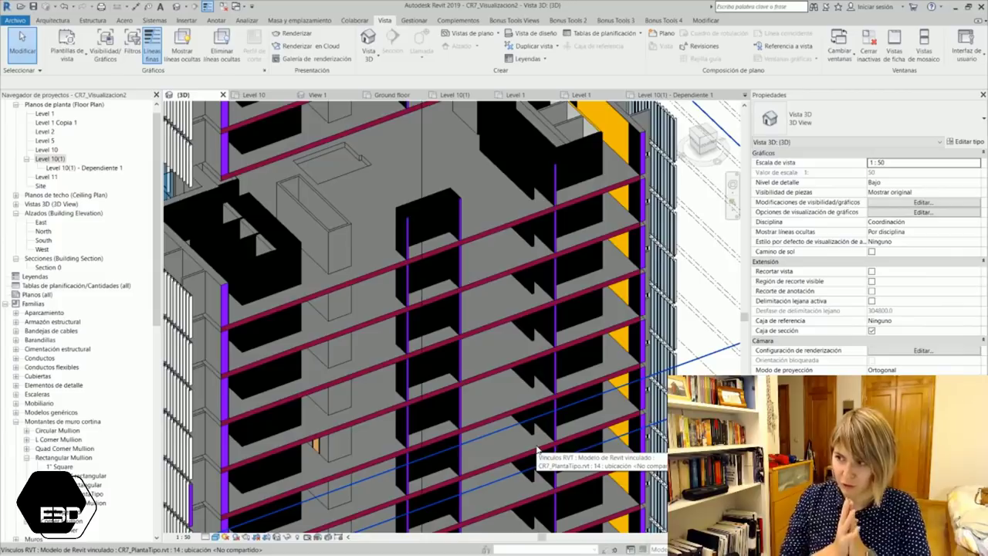
Reopen Visibility/Graphics with VG, check Vínculos de Revit, then return to Categorías de modelo.
scroll(640, 347, down, 1)
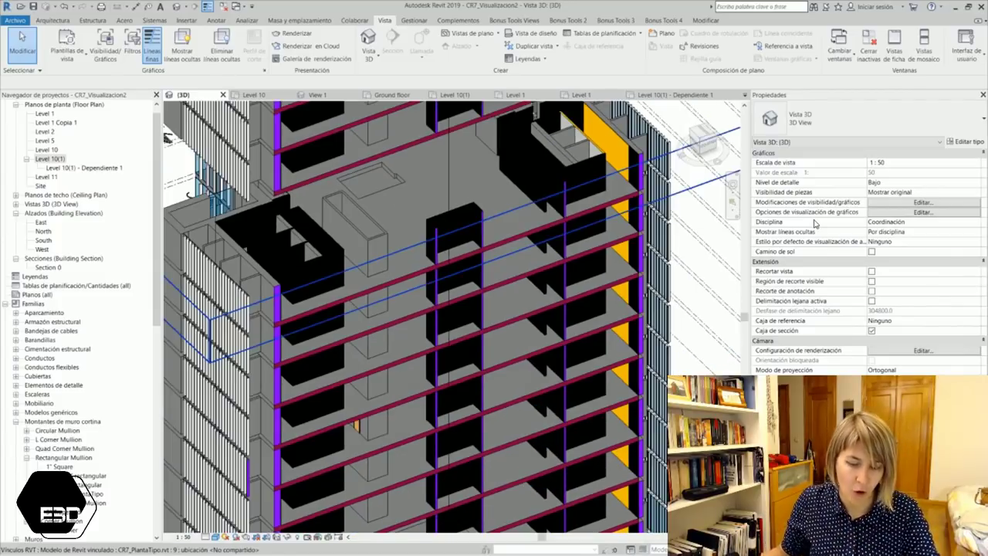
key(v)
key(g)
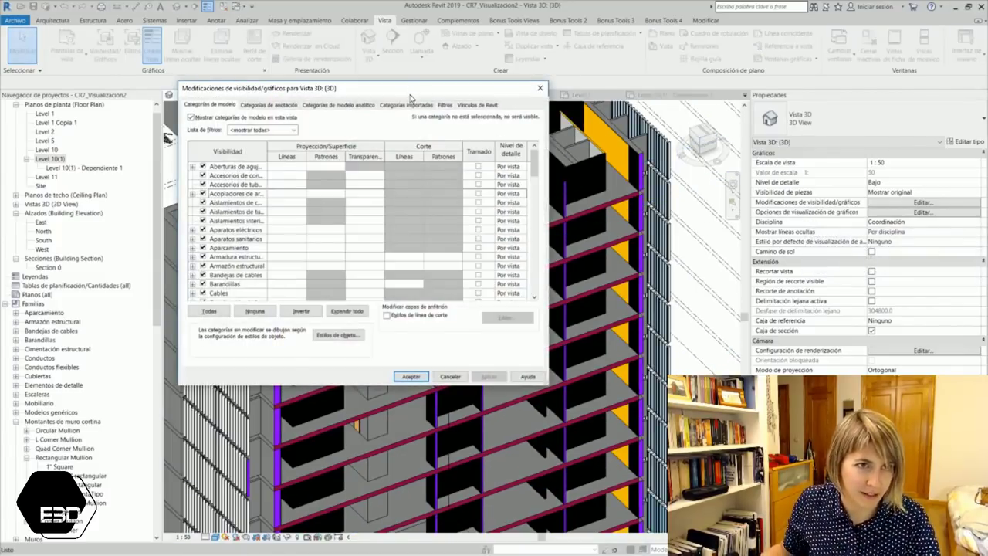
click(478, 105)
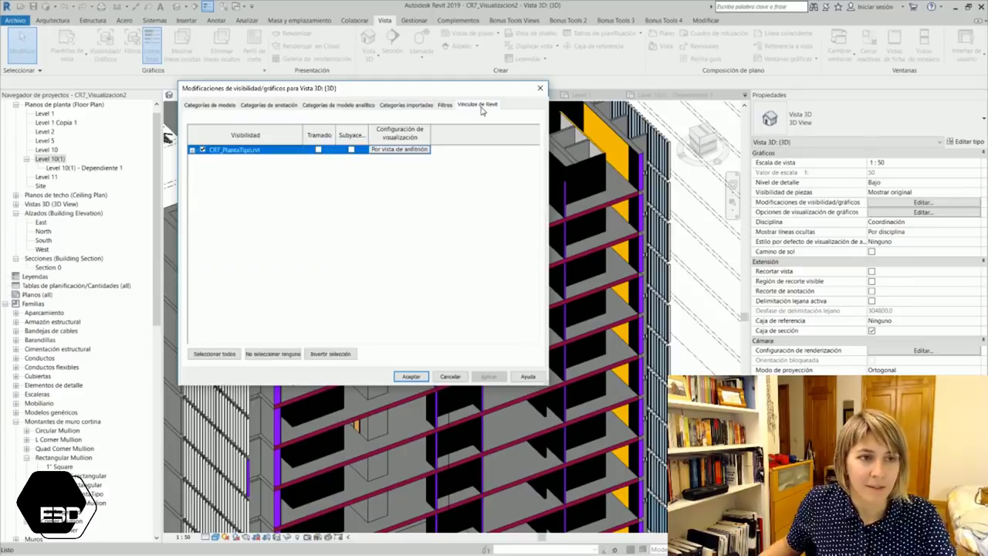
drag(416, 99, 473, 125)
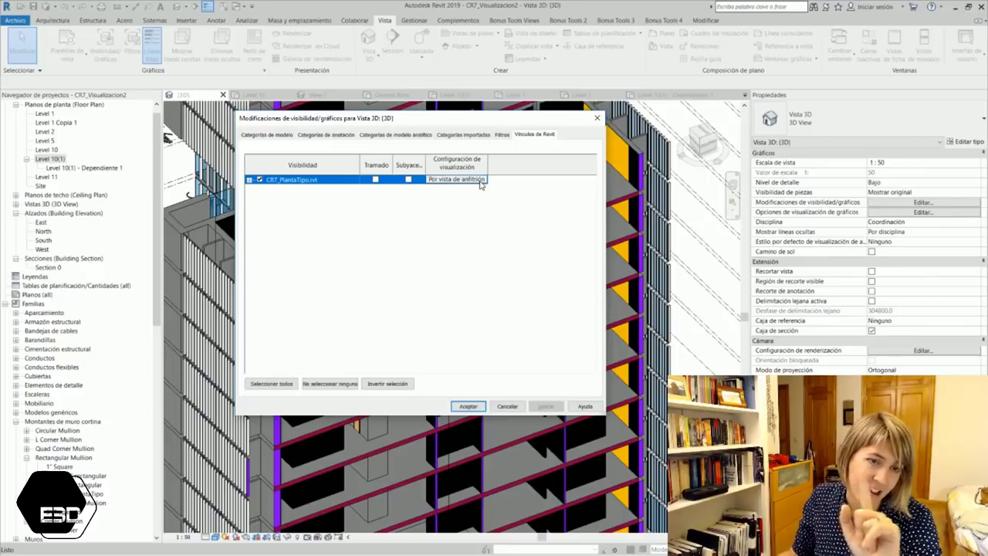
click(268, 135)
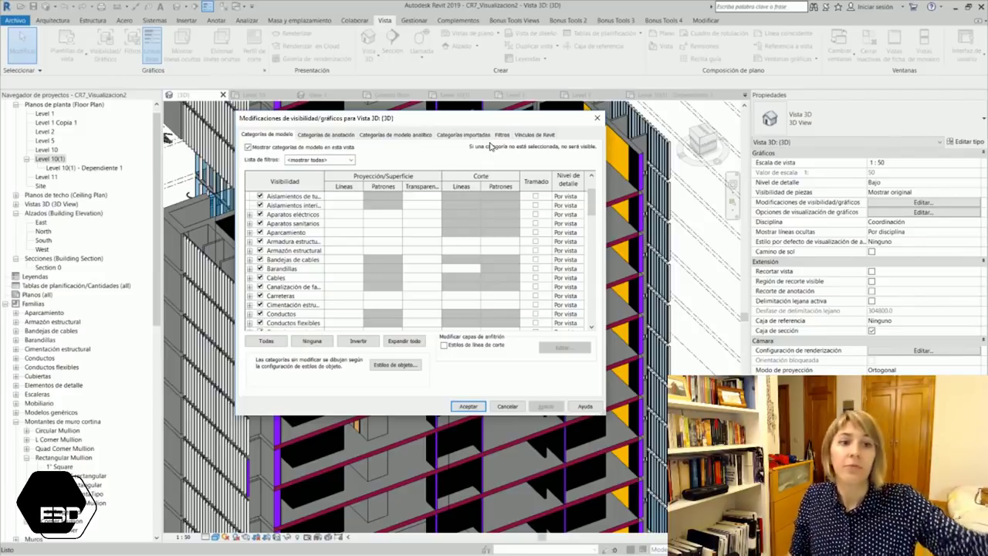
Open the 'Por vista de anfitrión' display settings for the CR7_PlantaTipo.rvt link.
click(514, 137)
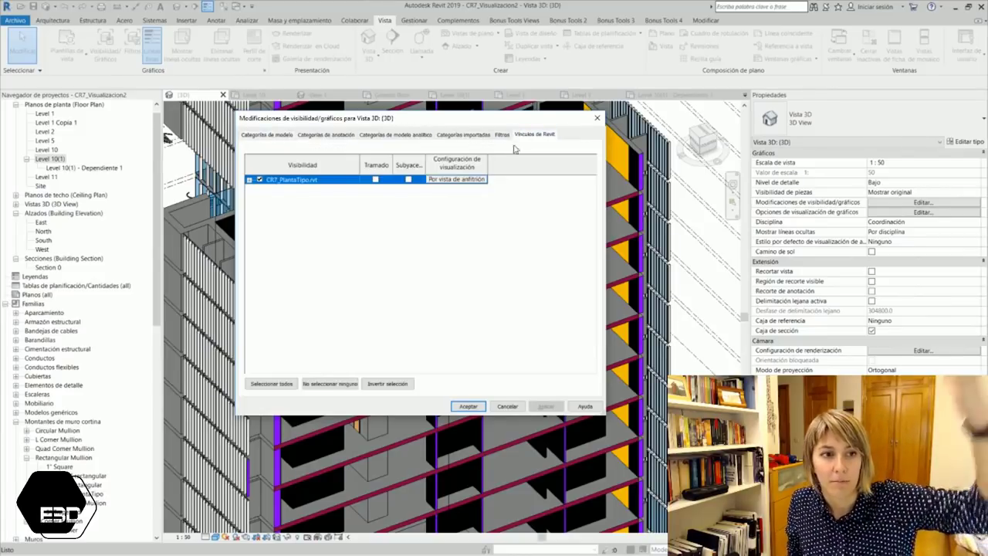
click(471, 179)
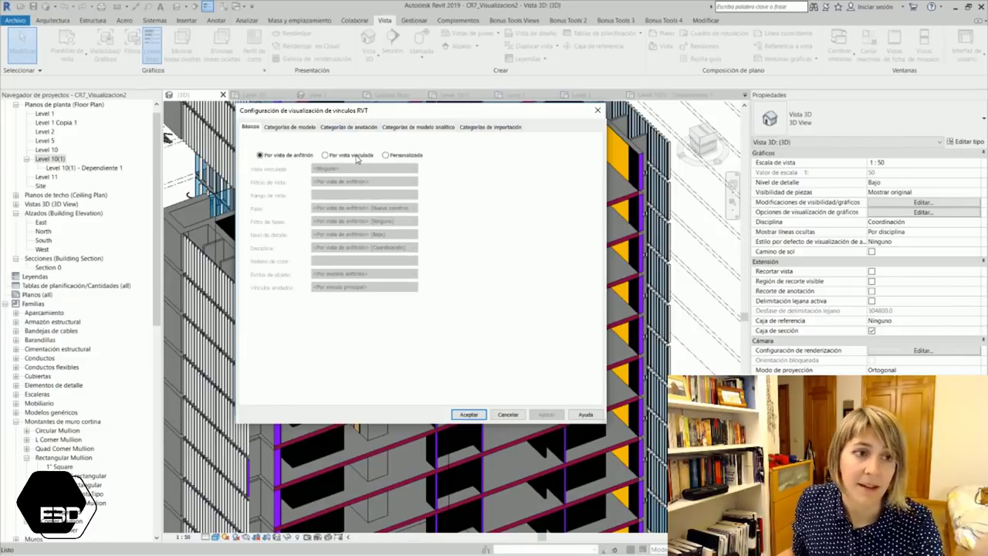
Set the CR7_PlantaTipo.rvt link display to Personalizada and show its model category settings.
click(325, 154)
click(353, 168)
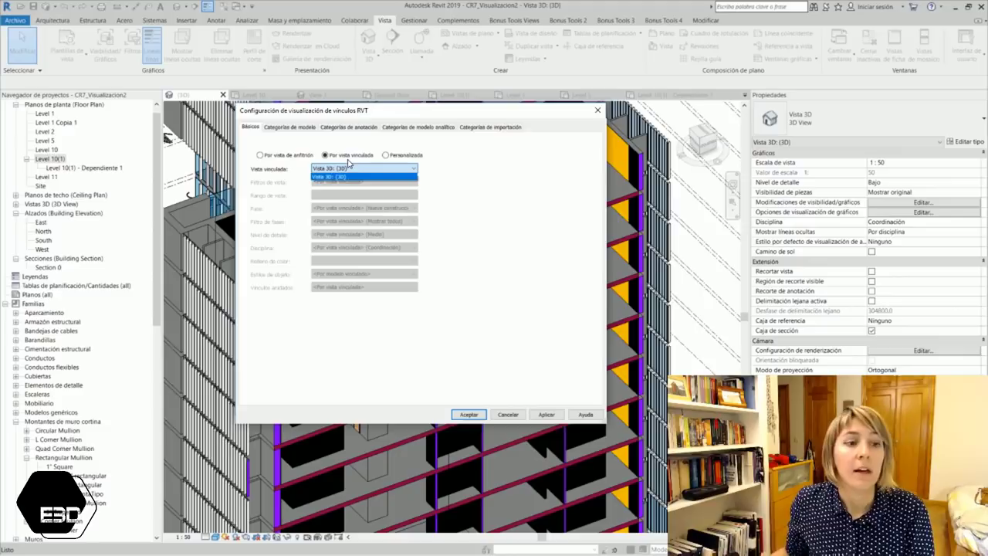
click(370, 154)
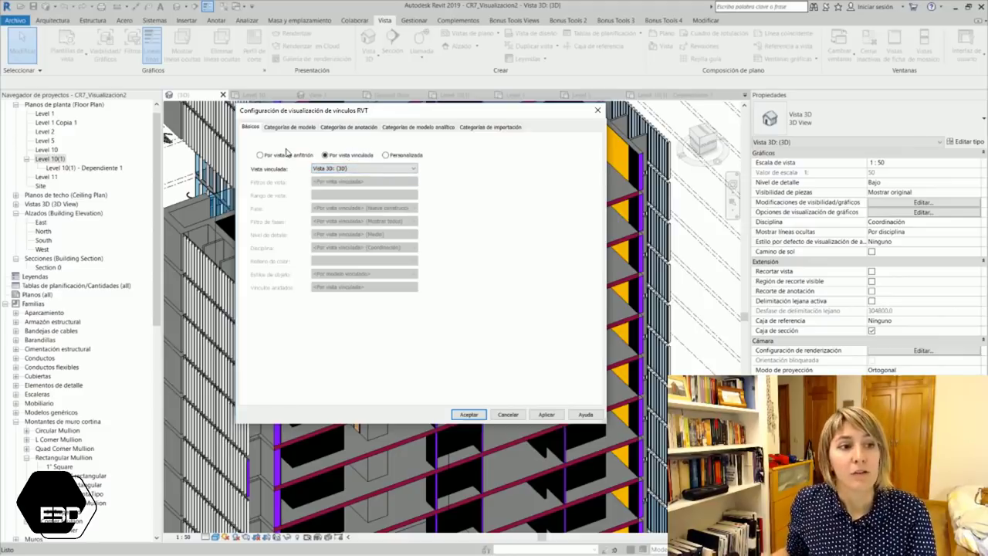
click(407, 155)
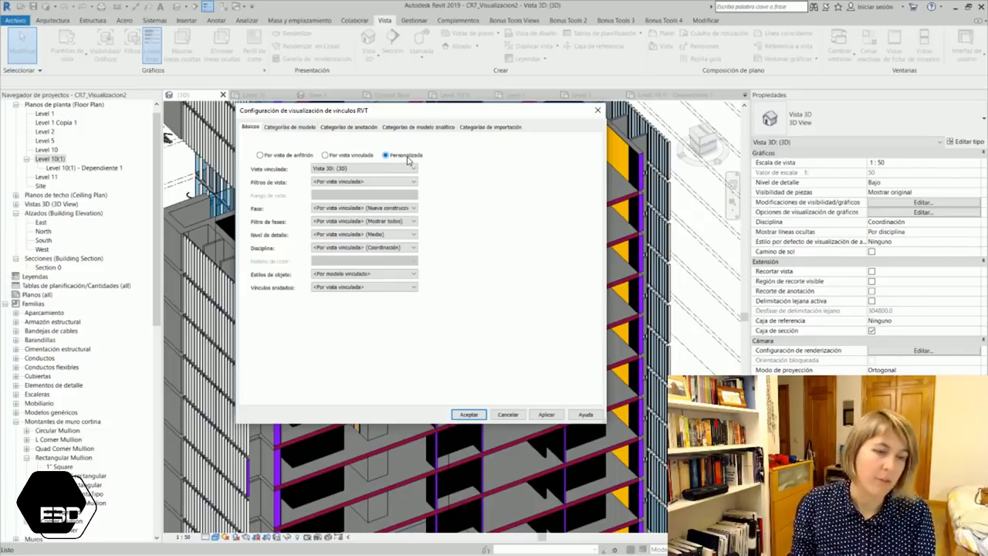
click(291, 129)
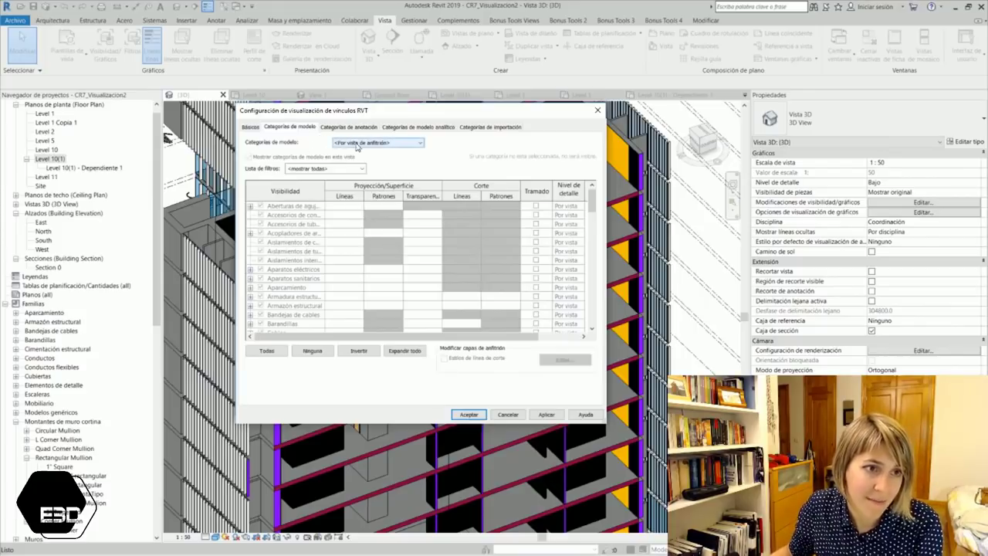
Make the link's model categories custom and edit Armadura estructural's cut pattern.
click(357, 146)
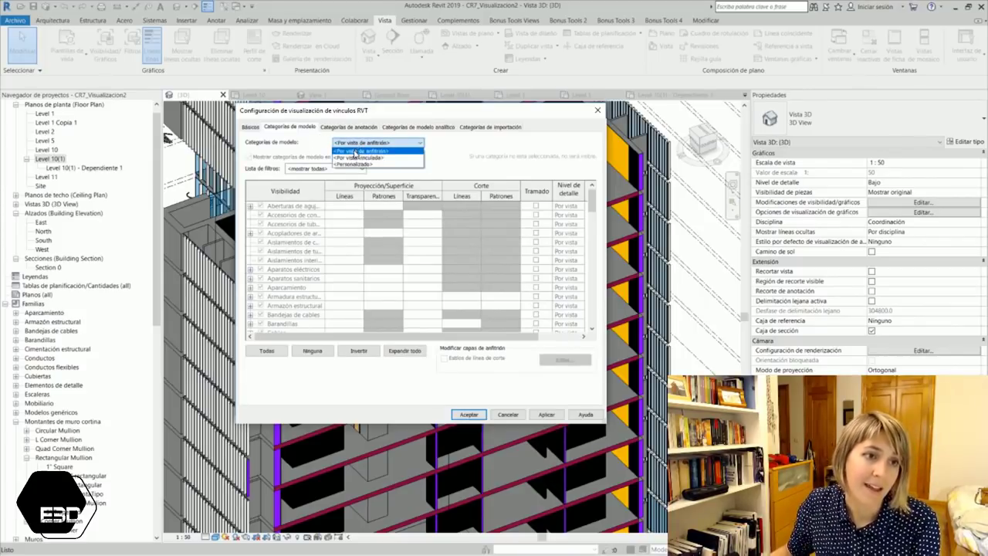
click(351, 165)
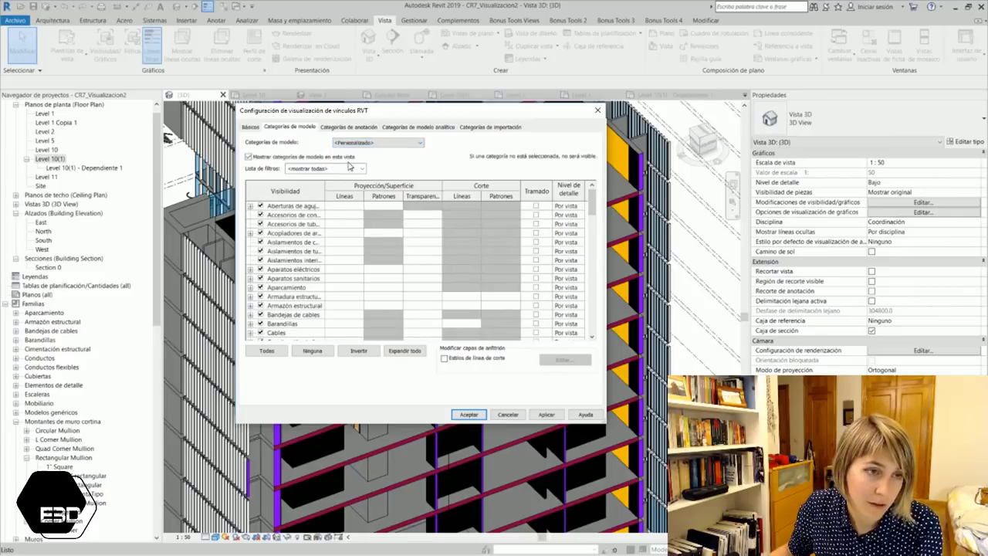
click(267, 350)
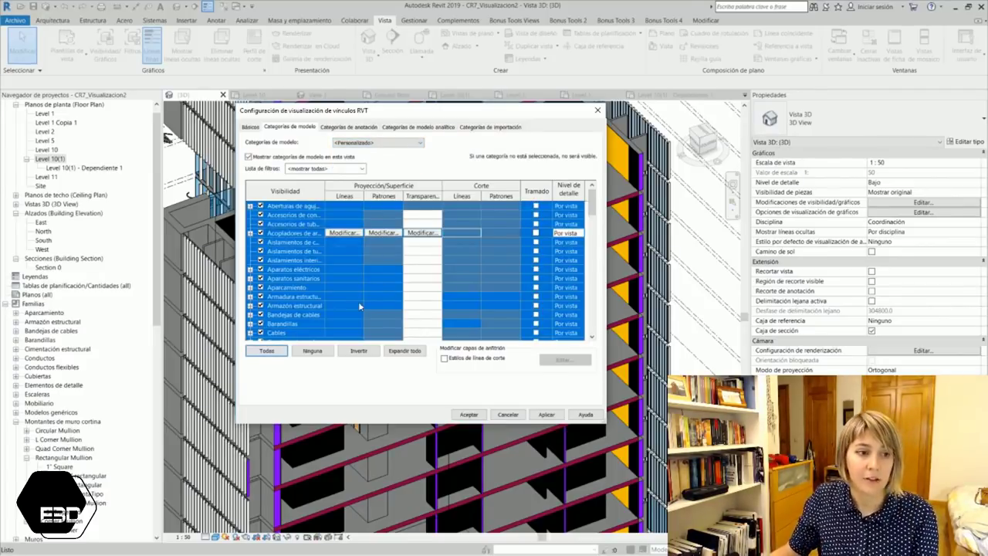
click(497, 298)
click(497, 298)
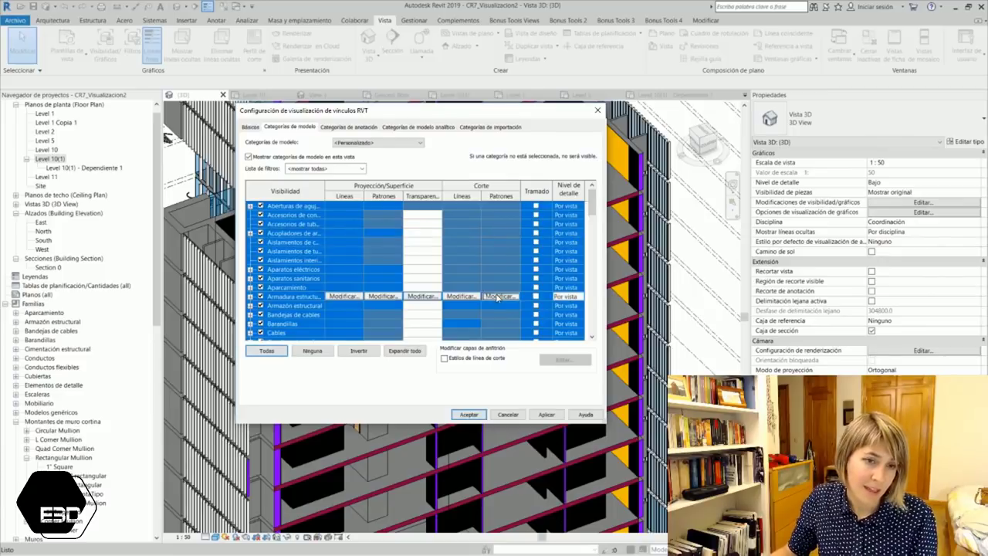
Give Armadura estructural solid-fill cut patterns in light grey RGB 192-192-192, foreground and background.
click(436, 256)
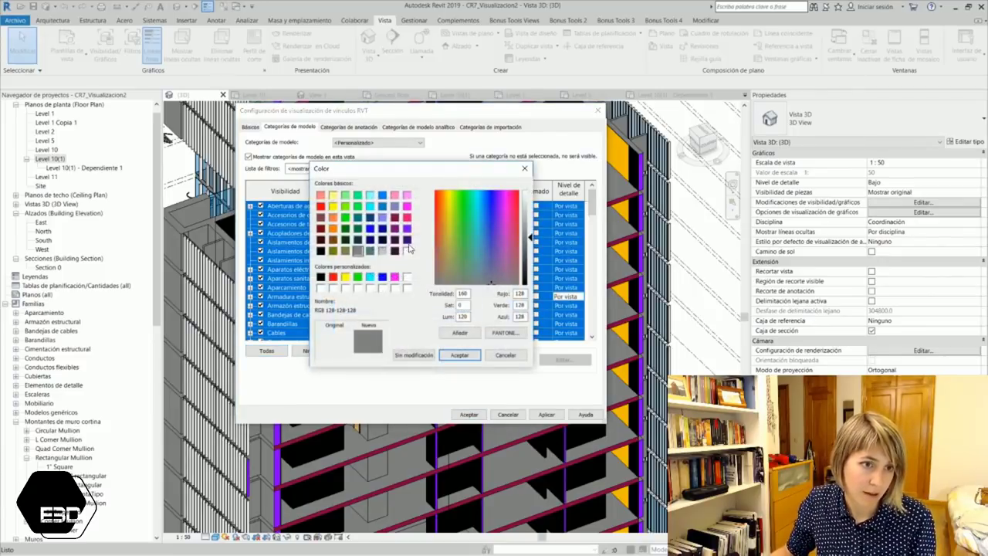
click(382, 251)
click(459, 354)
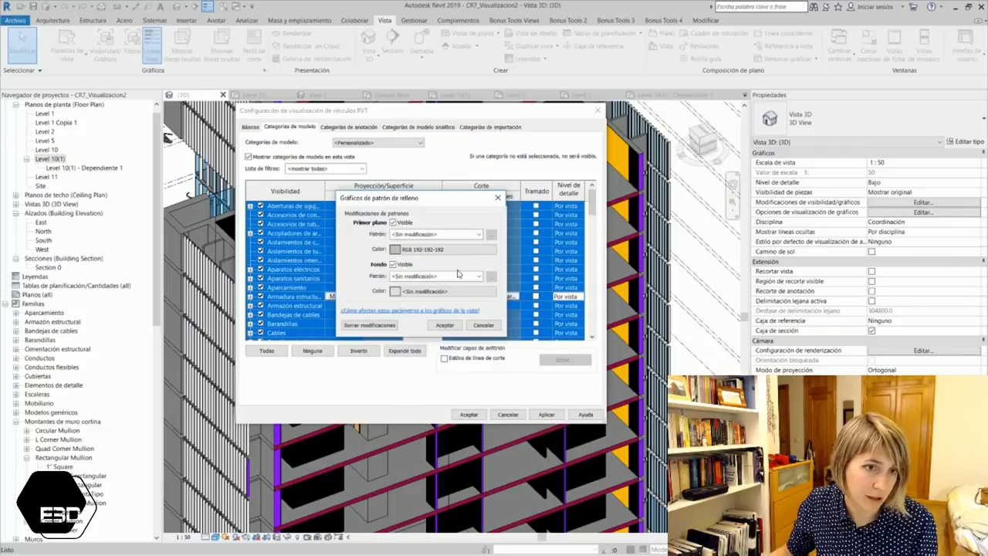
click(423, 234)
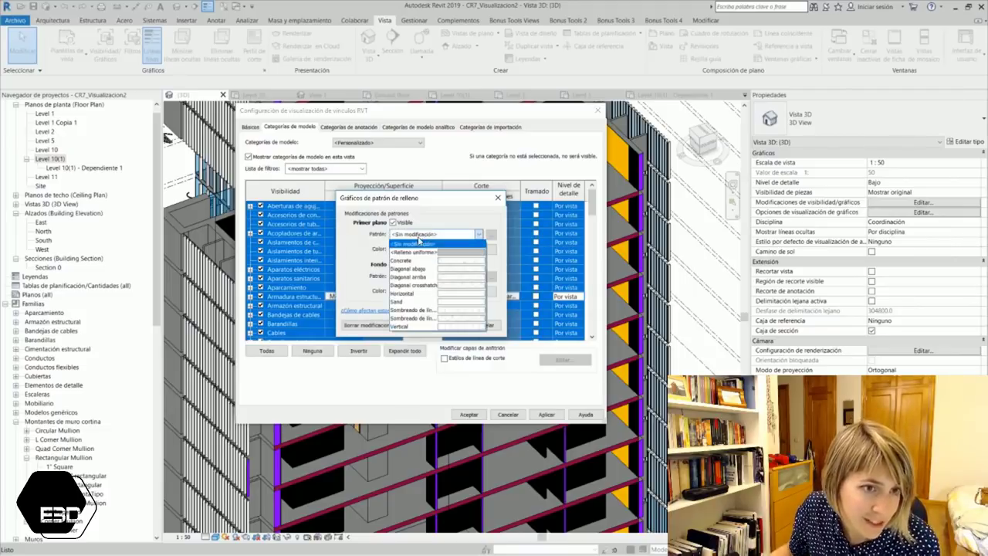
click(429, 248)
click(432, 275)
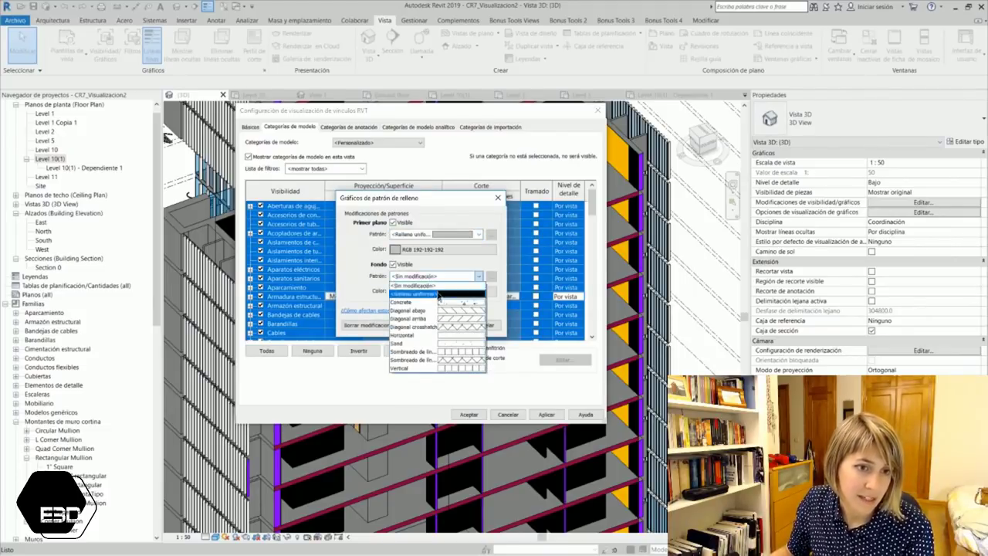
click(434, 286)
click(437, 292)
click(382, 251)
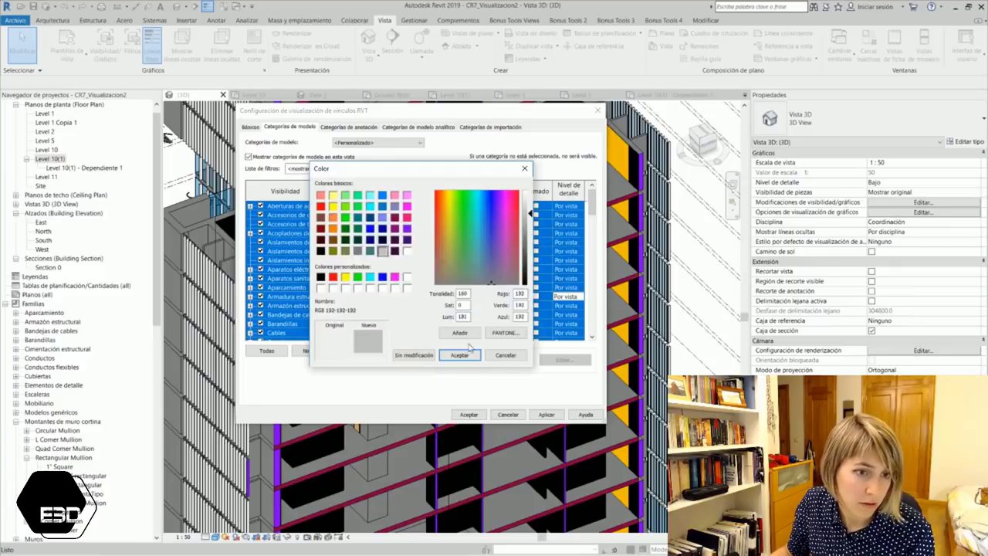
click(460, 355)
click(444, 324)
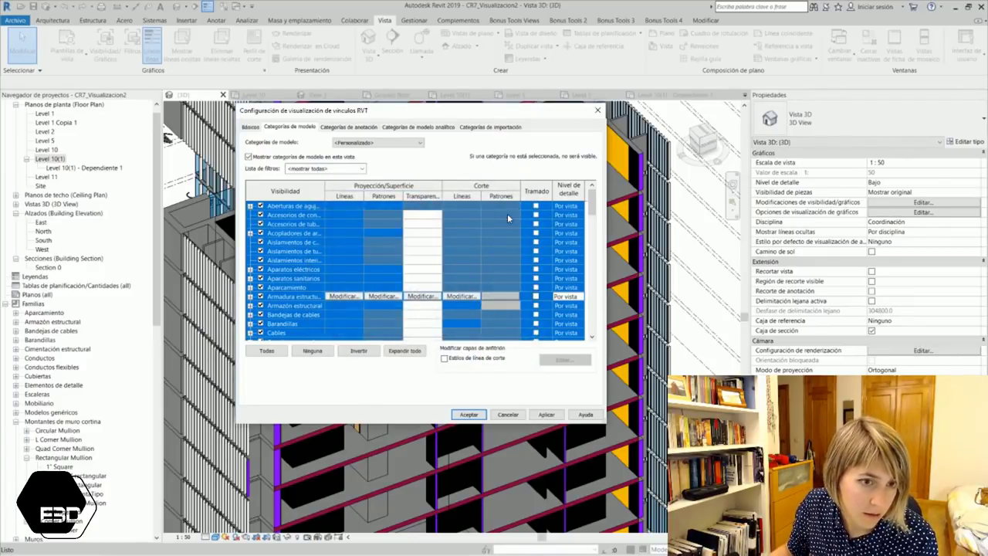
Set Armadura estructural's cut lines to light grey 192-192-192 and accept both dialogs.
drag(591, 214, 588, 305)
scroll(588, 305, up, 5)
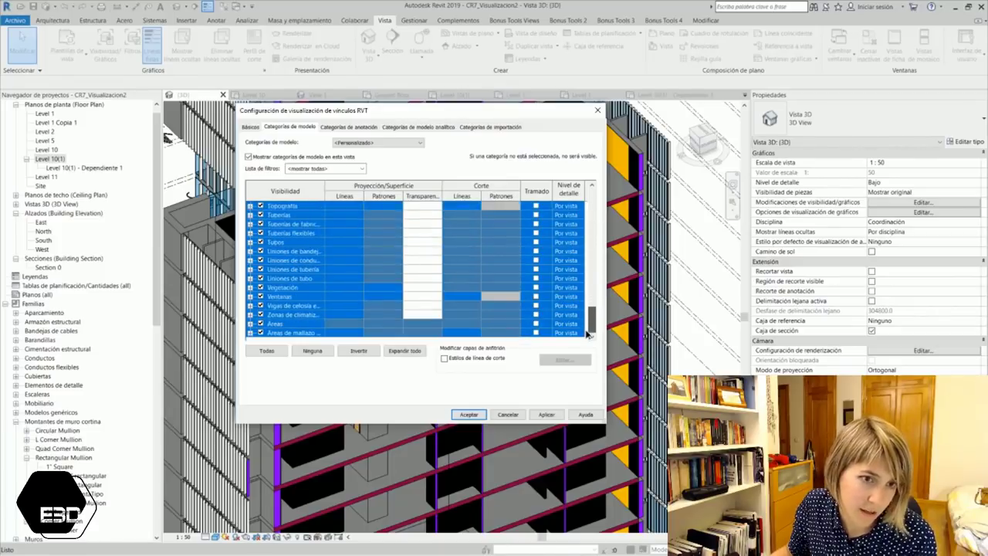
scroll(588, 324, up, 5)
scroll(587, 309, up, 5)
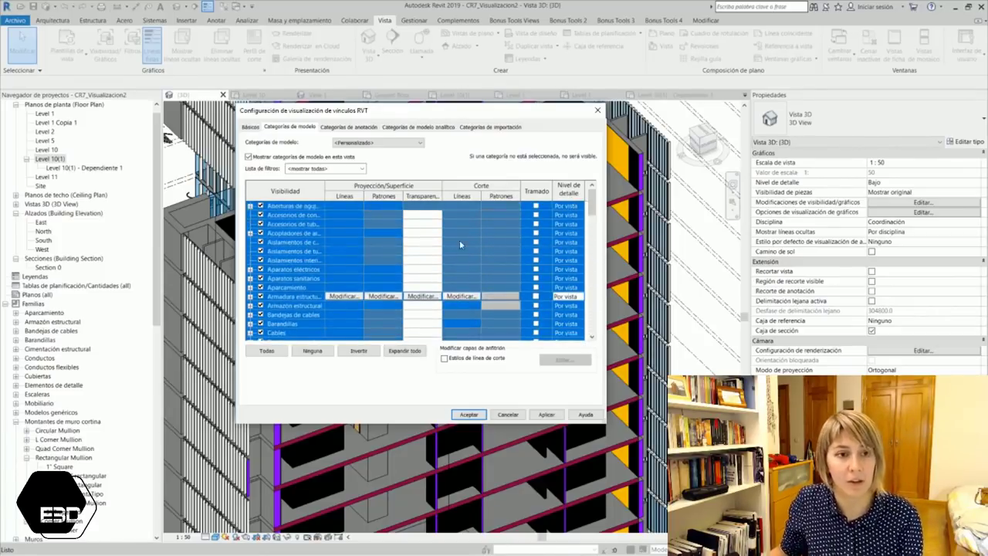
click(466, 300)
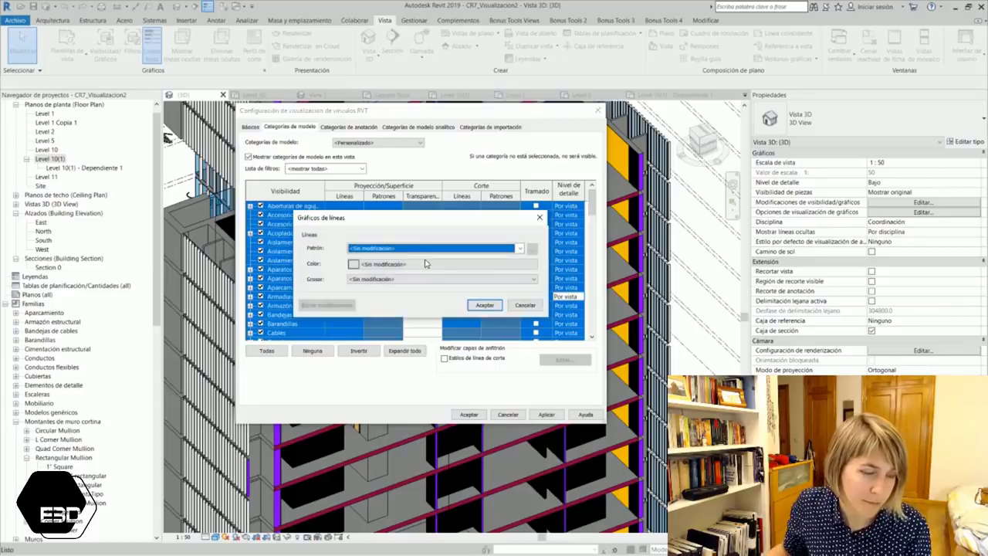
click(425, 261)
click(375, 252)
click(462, 353)
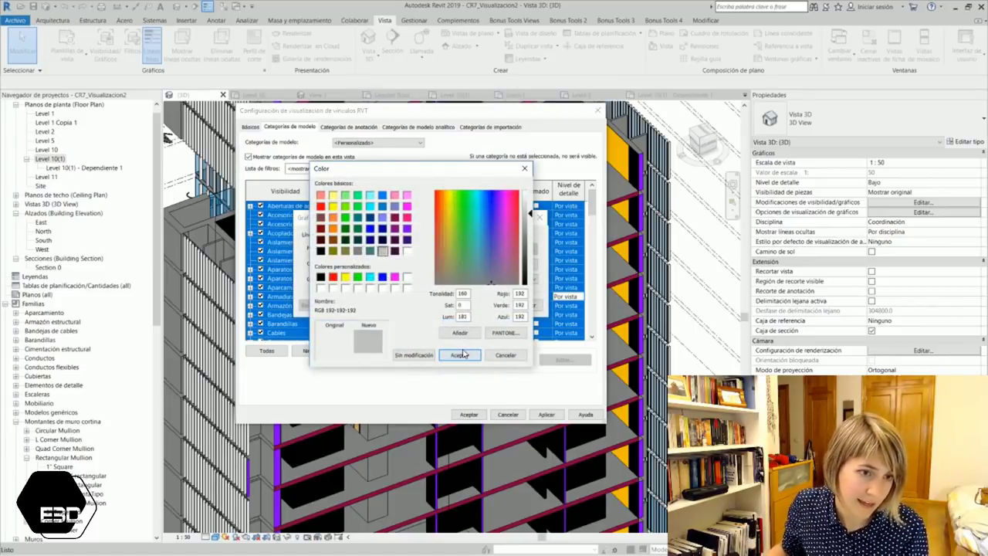
click(483, 307)
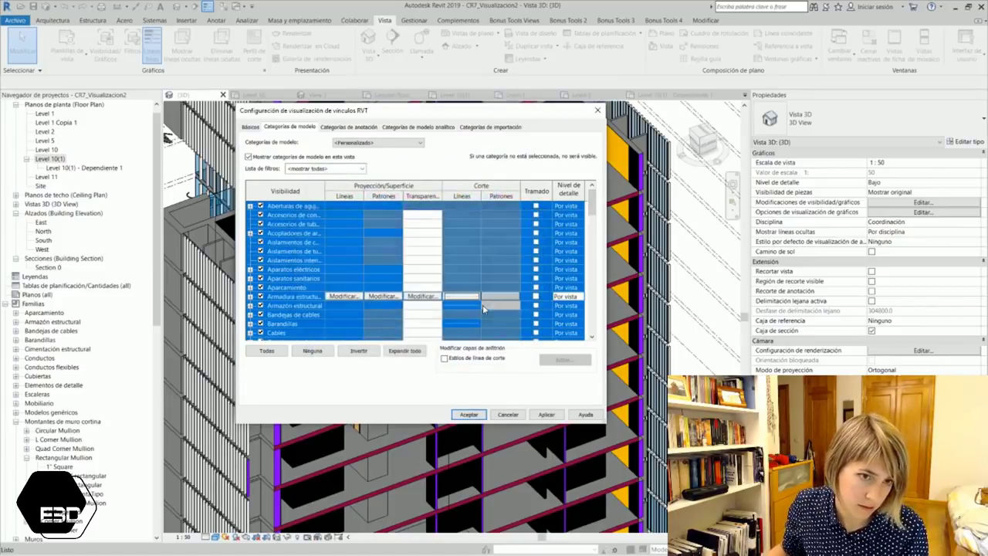
click(467, 414)
click(468, 408)
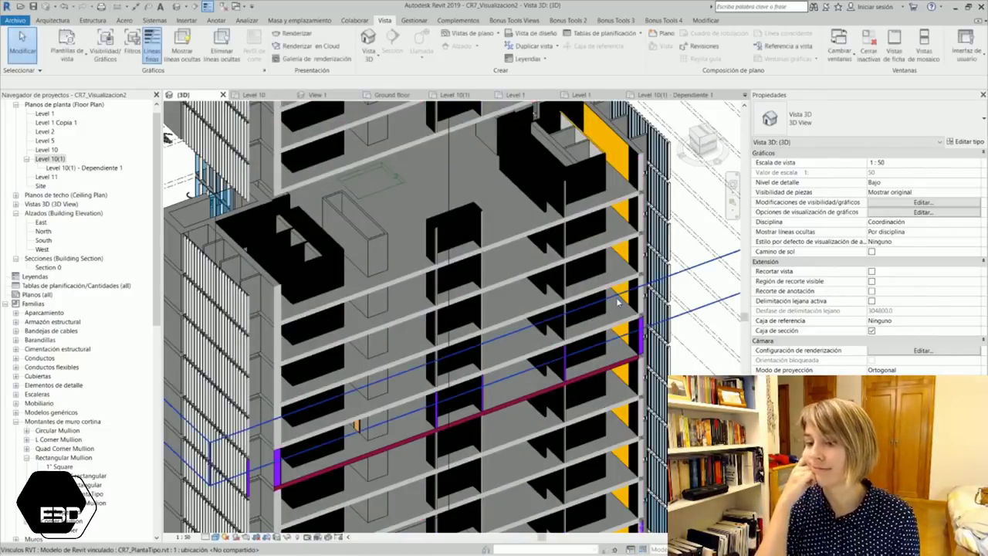
scroll(617, 303, down, 3)
scroll(480, 374, up, 2)
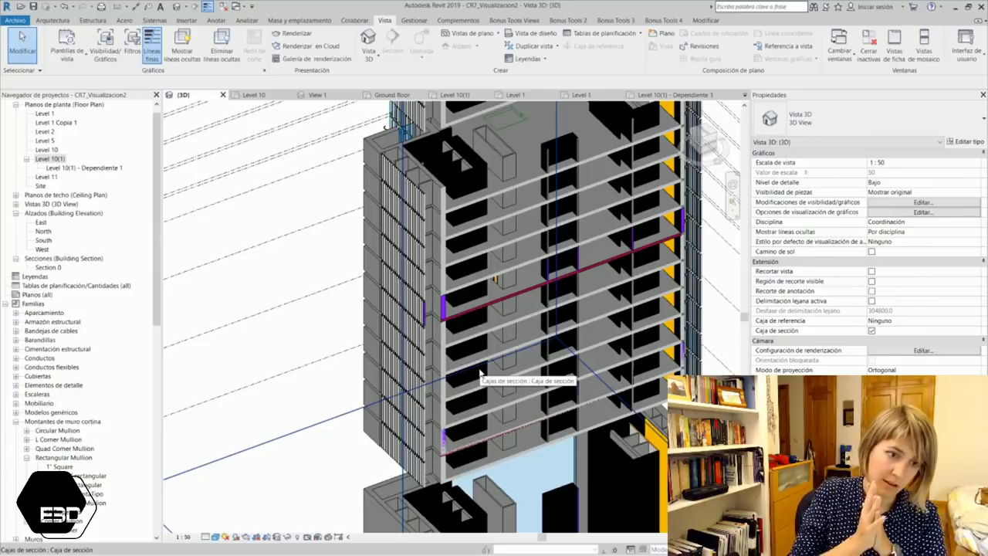
scroll(432, 432, up, 1)
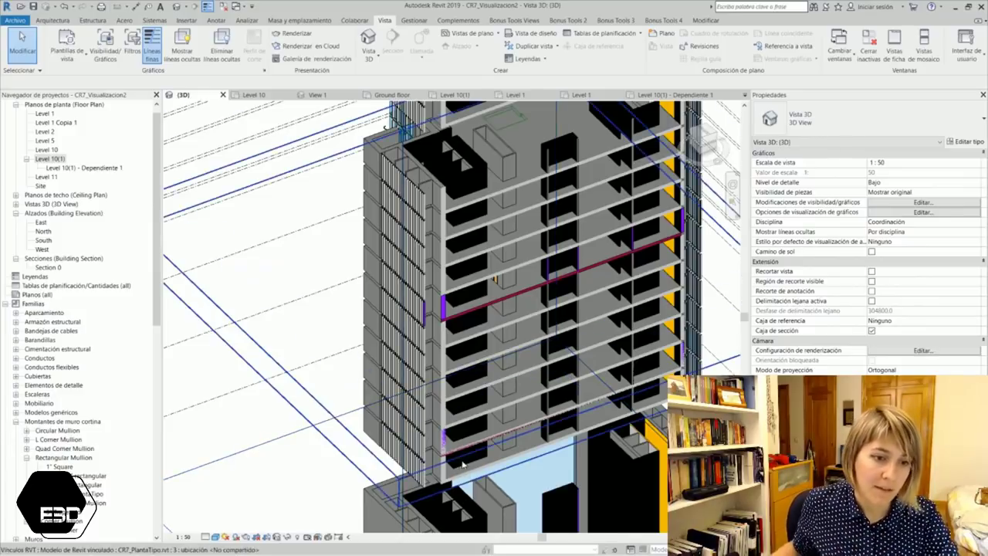
scroll(424, 429, up, 3)
scroll(425, 429, up, 3)
click(412, 440)
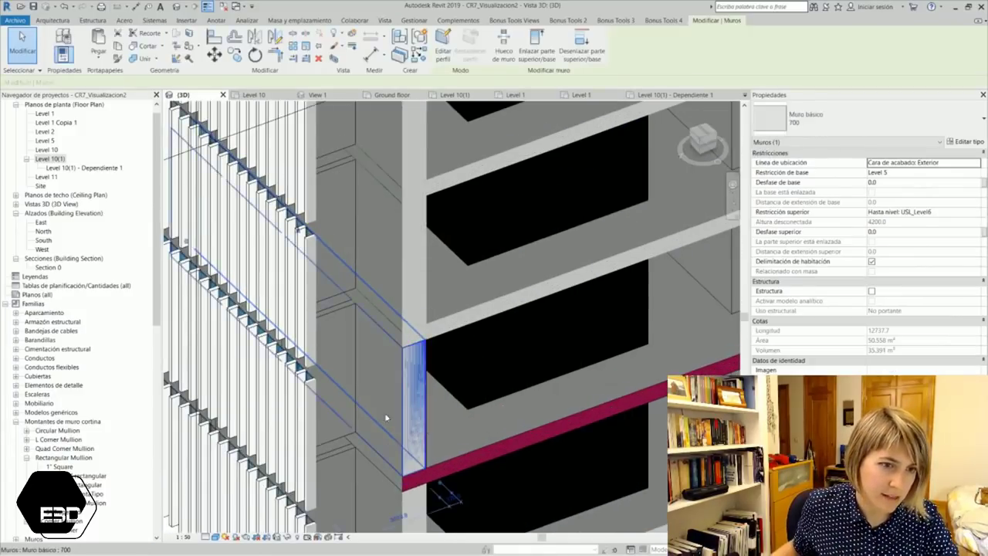
scroll(308, 402, down, 3)
scroll(307, 402, down, 3)
scroll(339, 394, down, 2)
key(Escape)
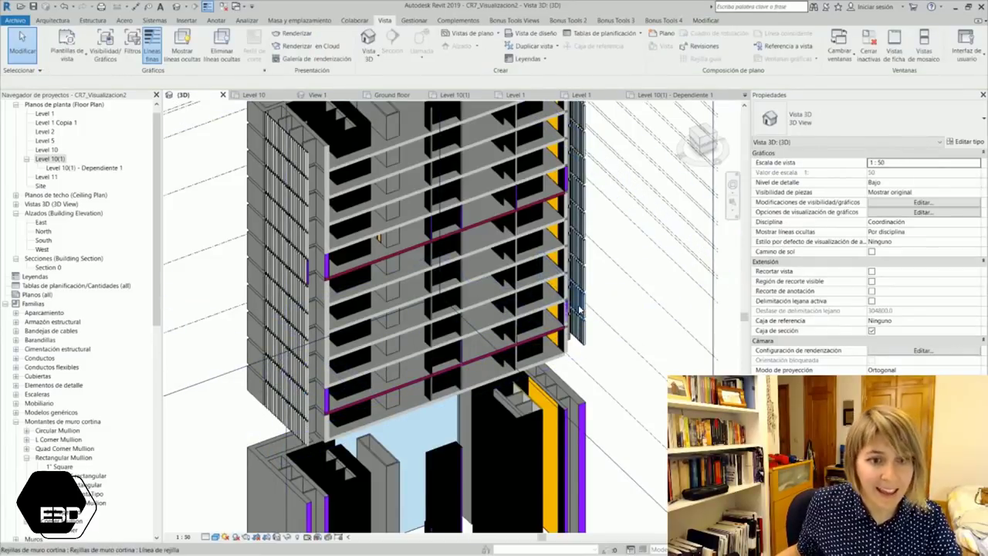
scroll(567, 330, up, 3)
scroll(556, 330, up, 2)
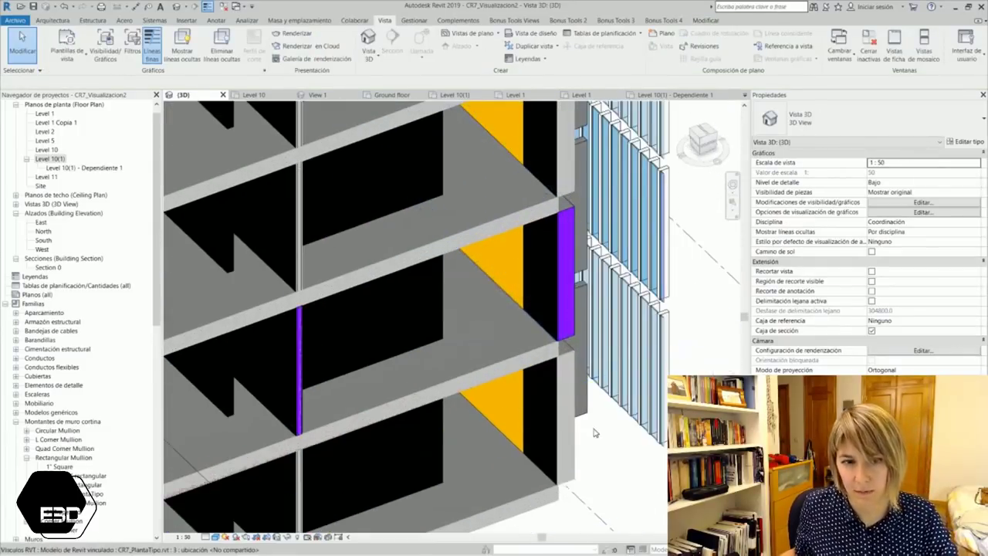
scroll(520, 329, down, 1)
scroll(556, 332, down, 1)
scroll(578, 335, down, 1)
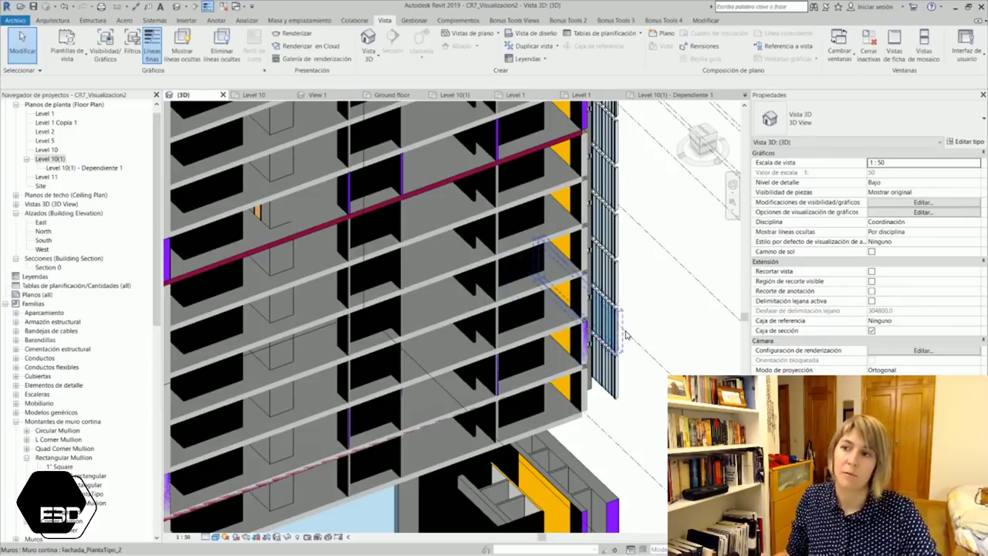
scroll(610, 351, down, 2)
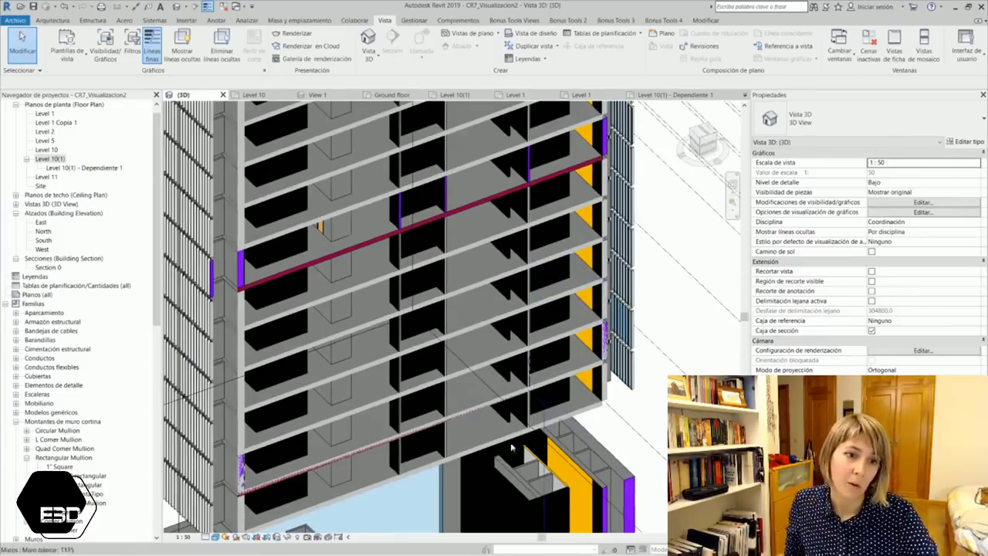
scroll(556, 393, down, 2)
scroll(510, 436, down, 2)
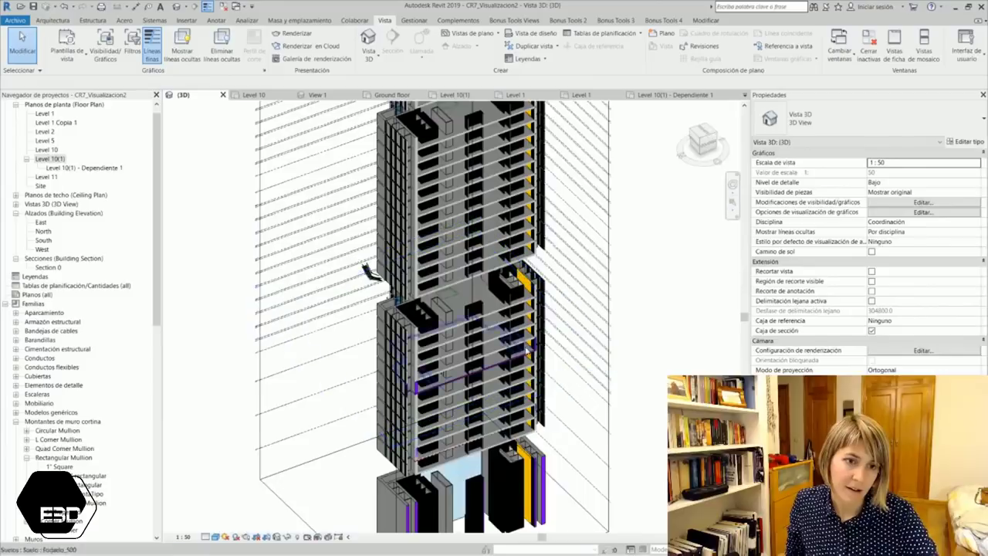
click(399, 376)
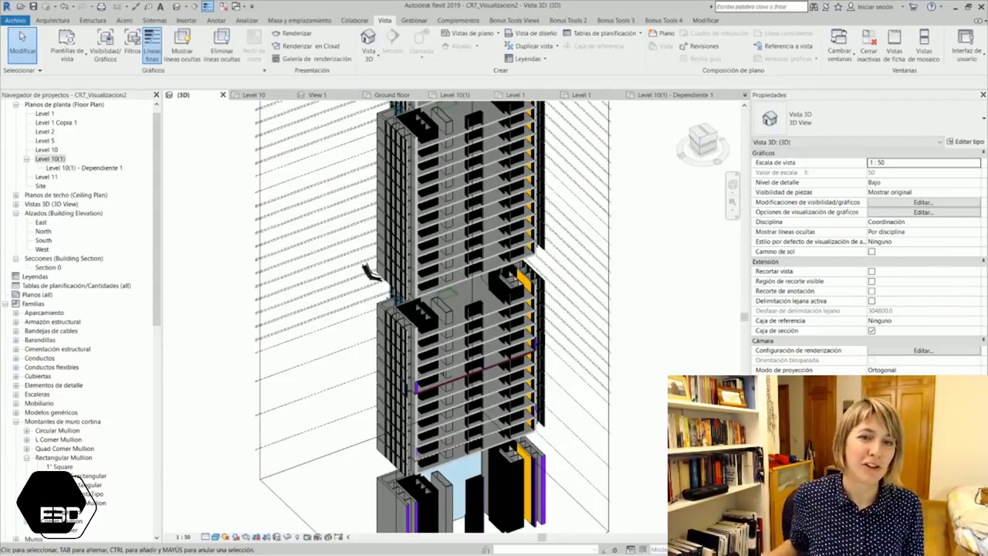
scroll(509, 308, down, 3)
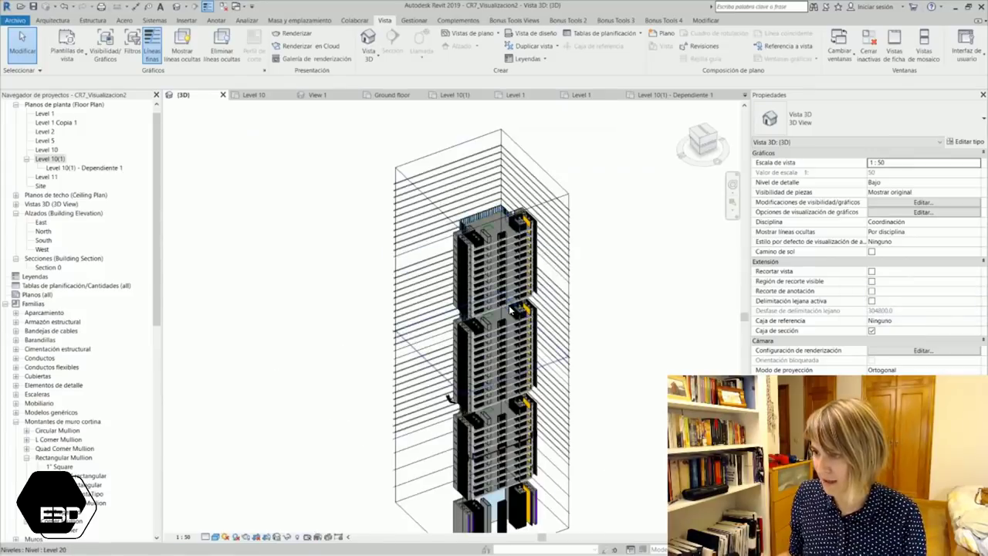